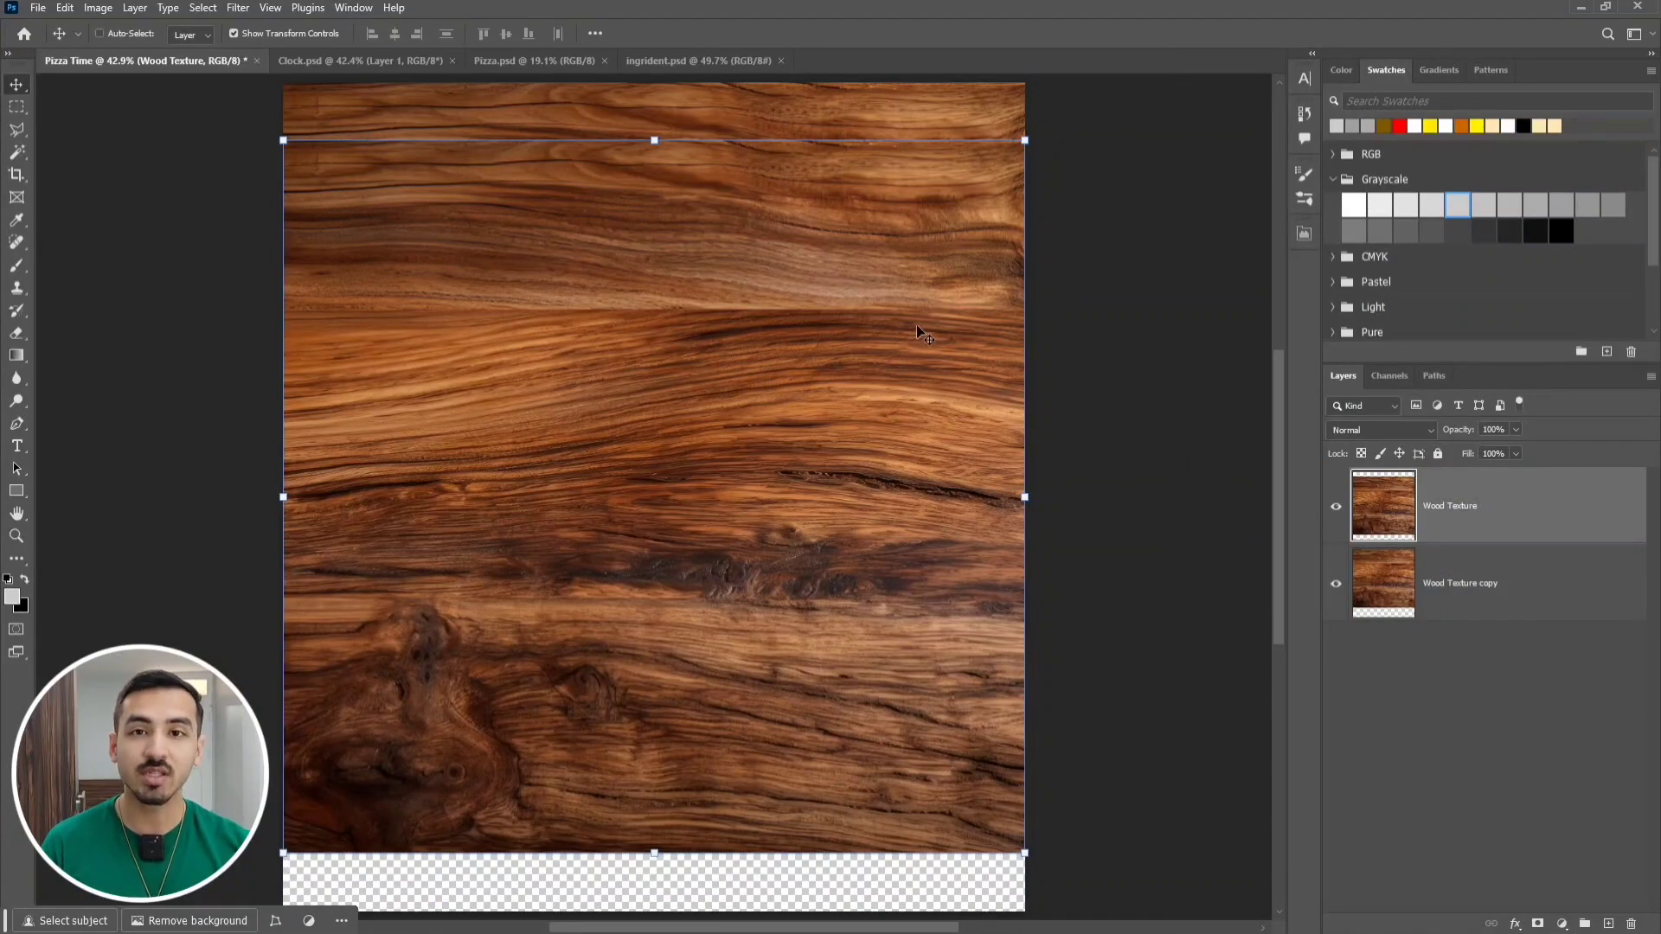
Move the Wood Texture layer down to the canvas's lower edge and squash it from above to about 34% height
key(ctrl+t)
drag(699, 180, 697, 238)
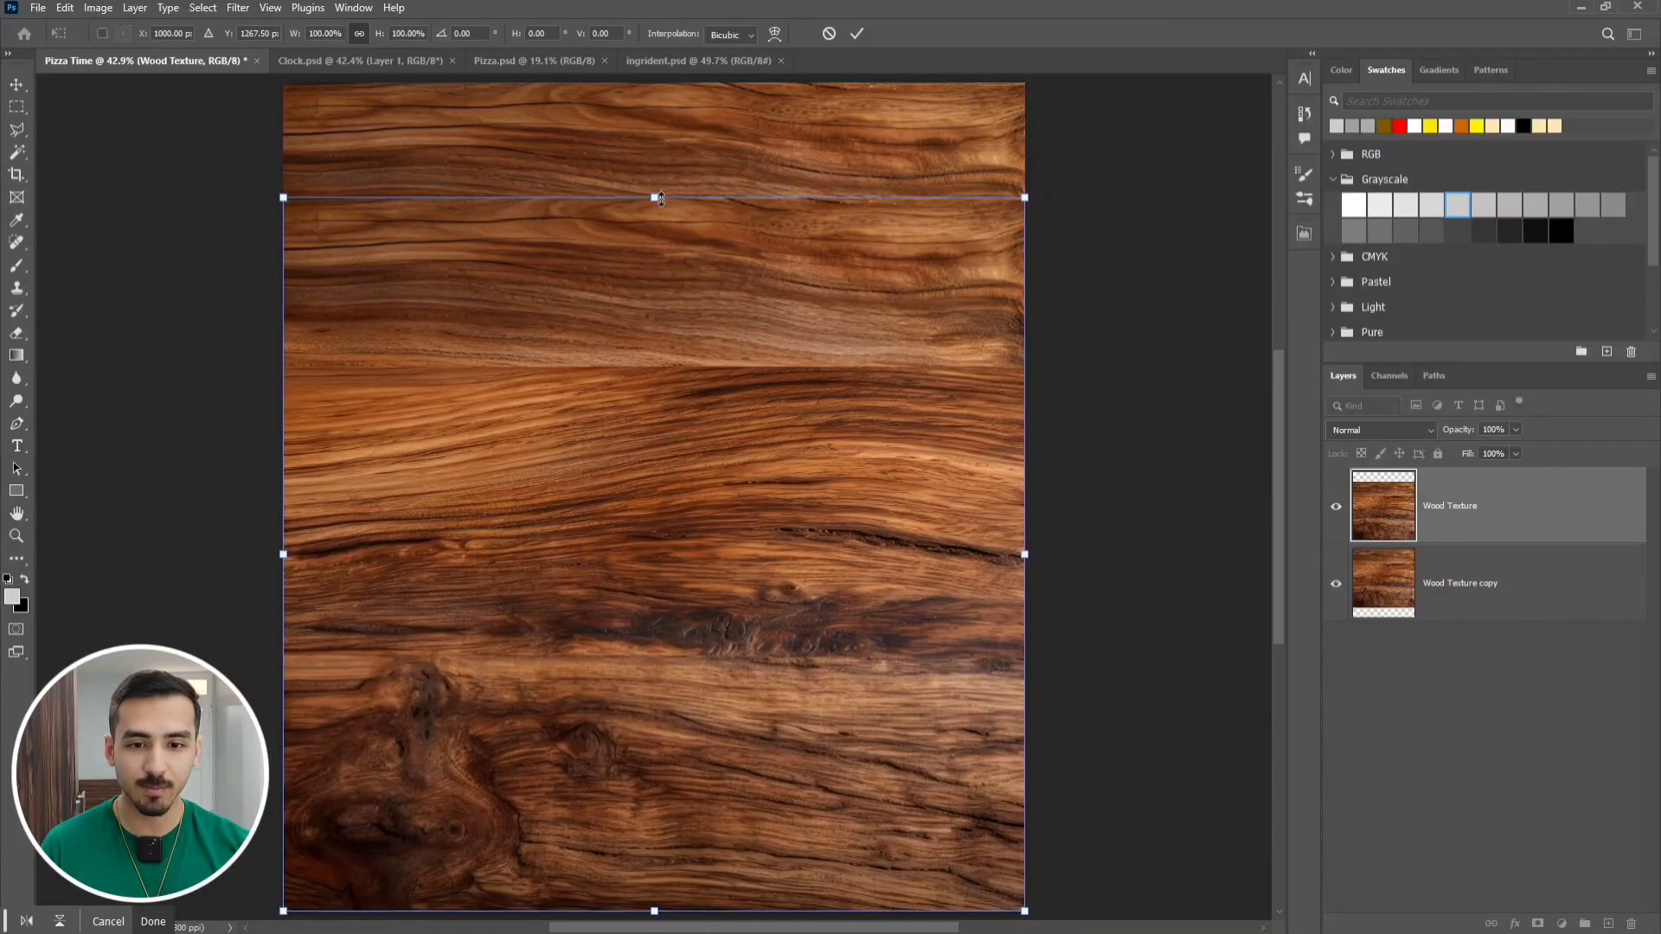
key(ctrl)
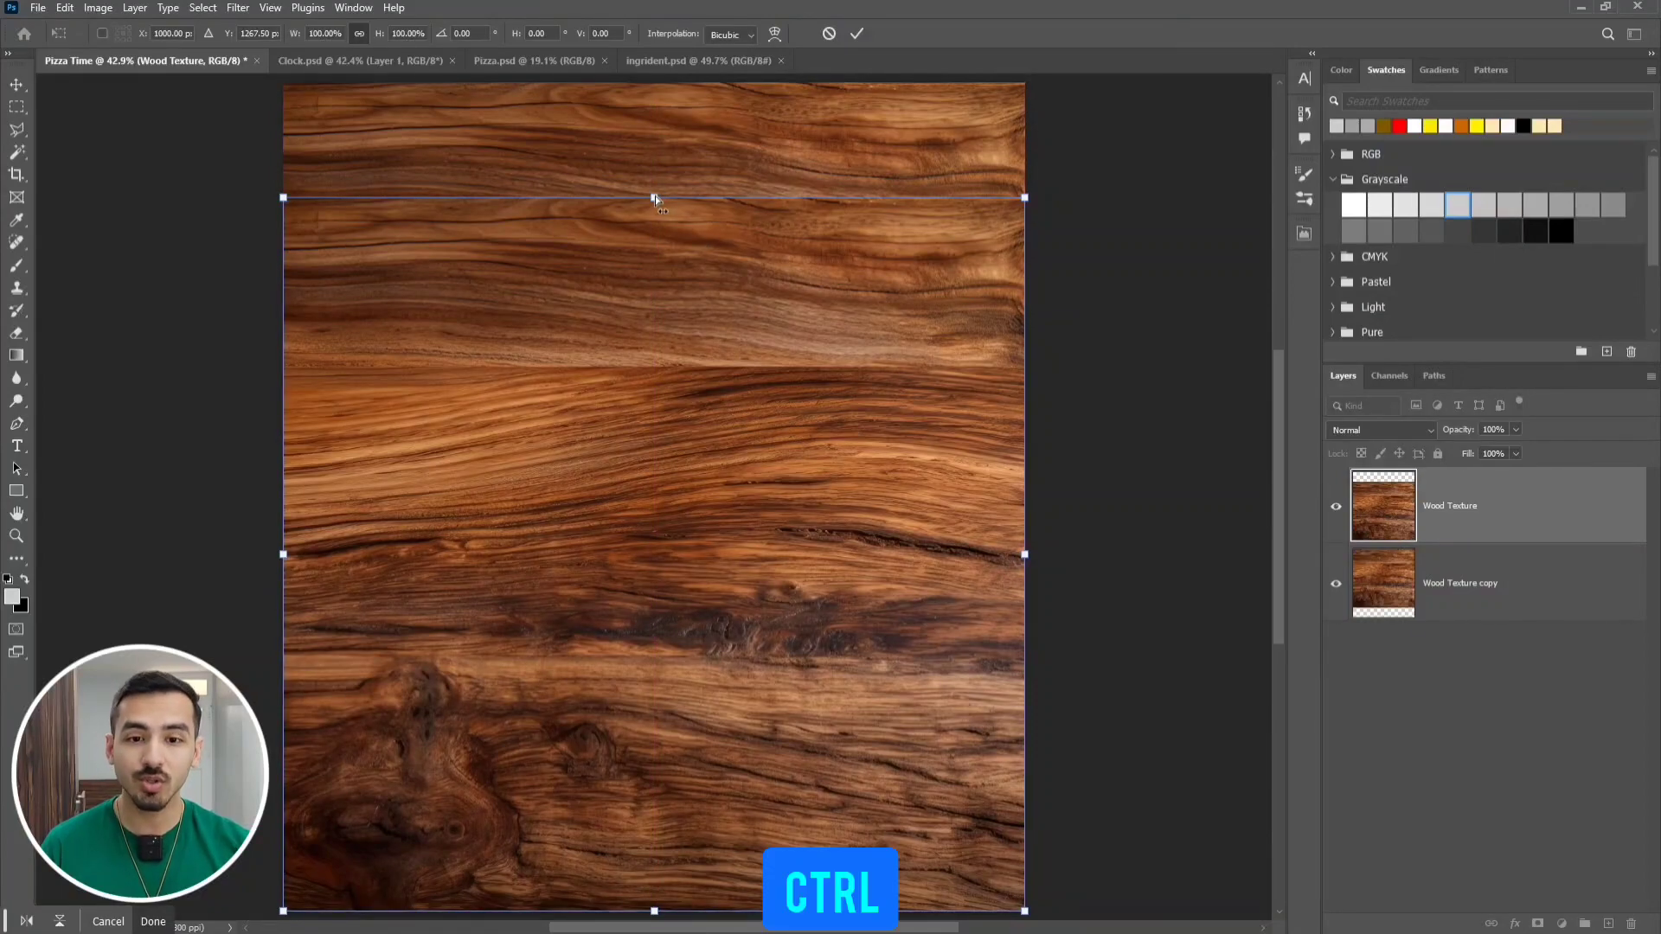
drag(655, 200, 656, 670)
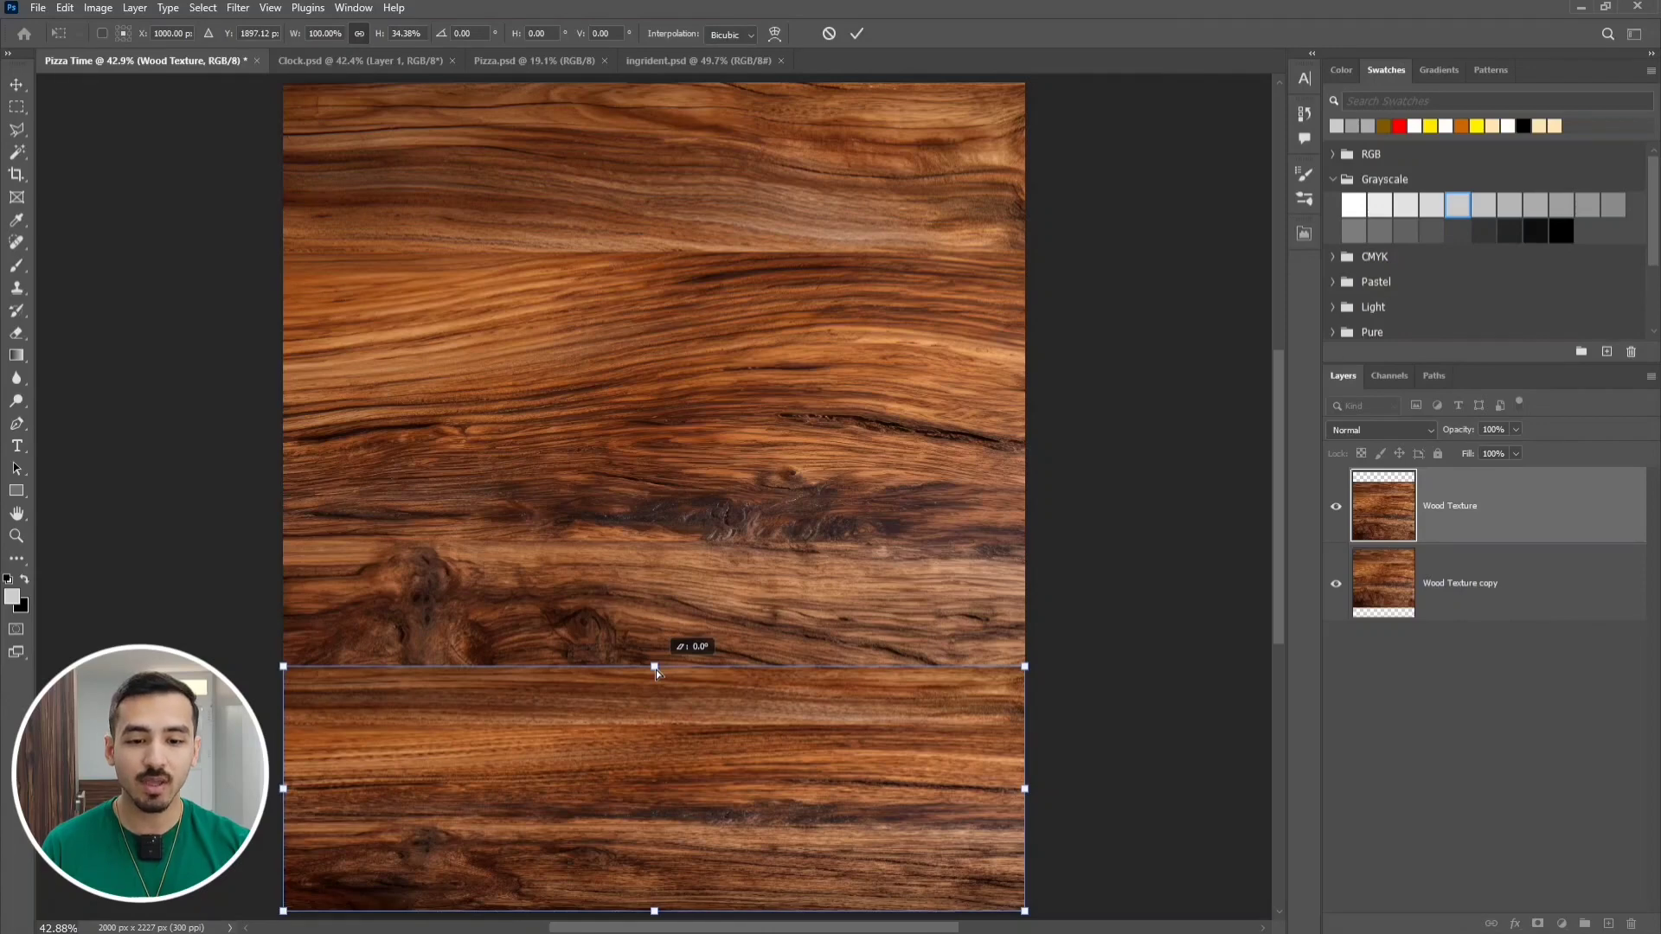
drag(656, 670, 656, 670)
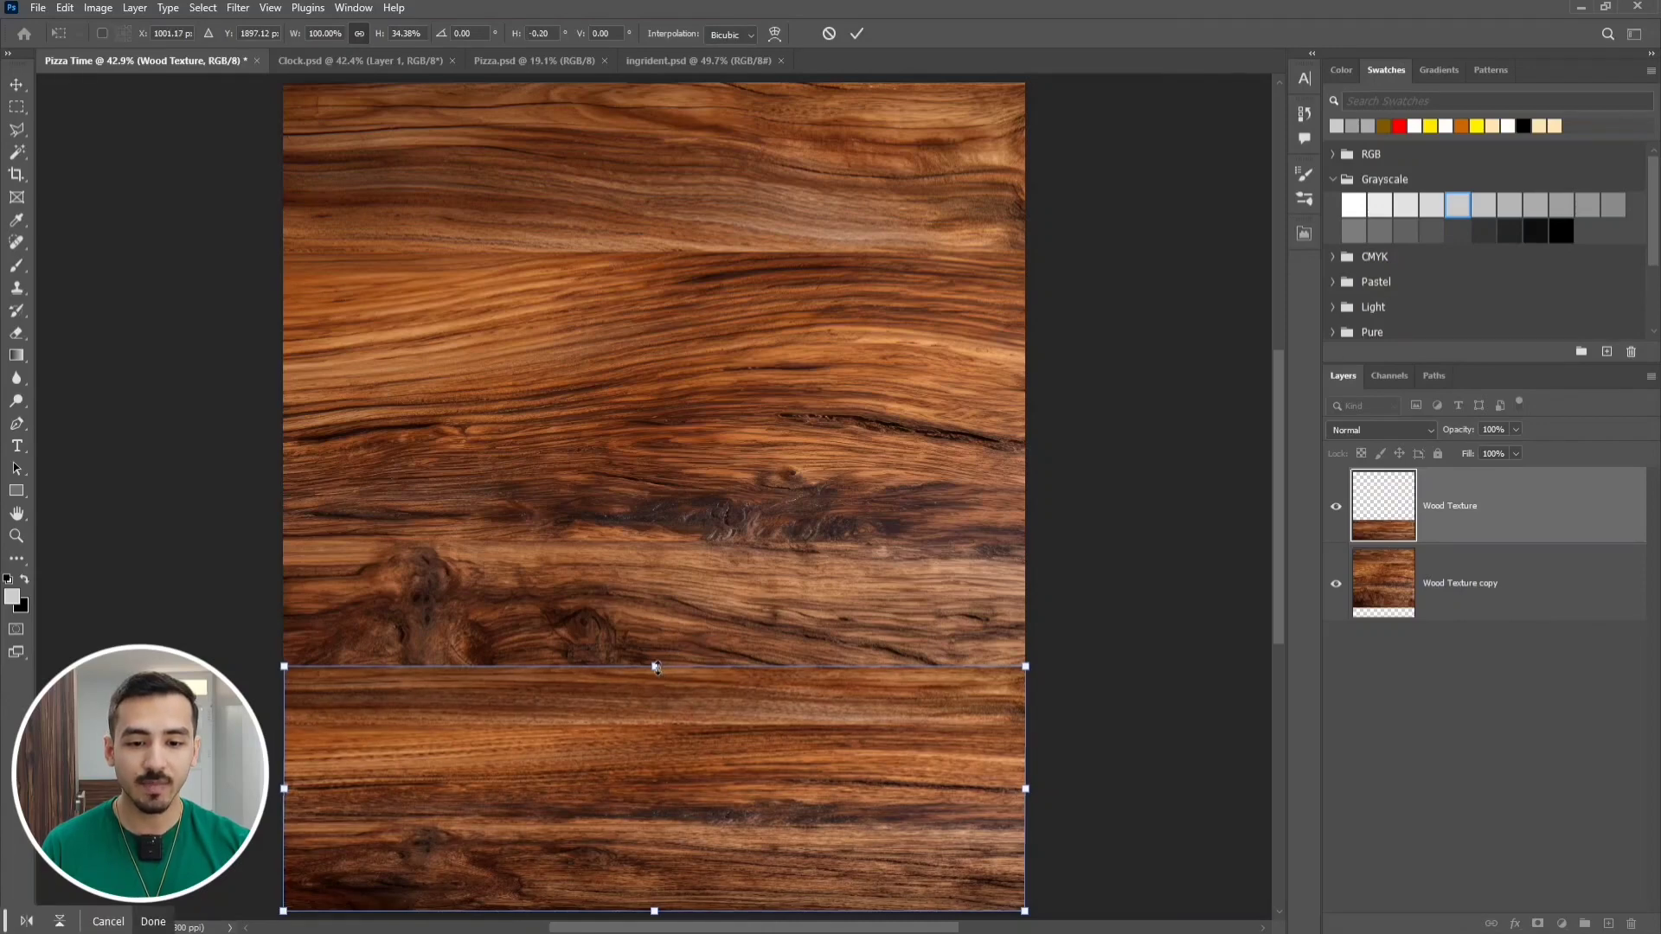
click(857, 33)
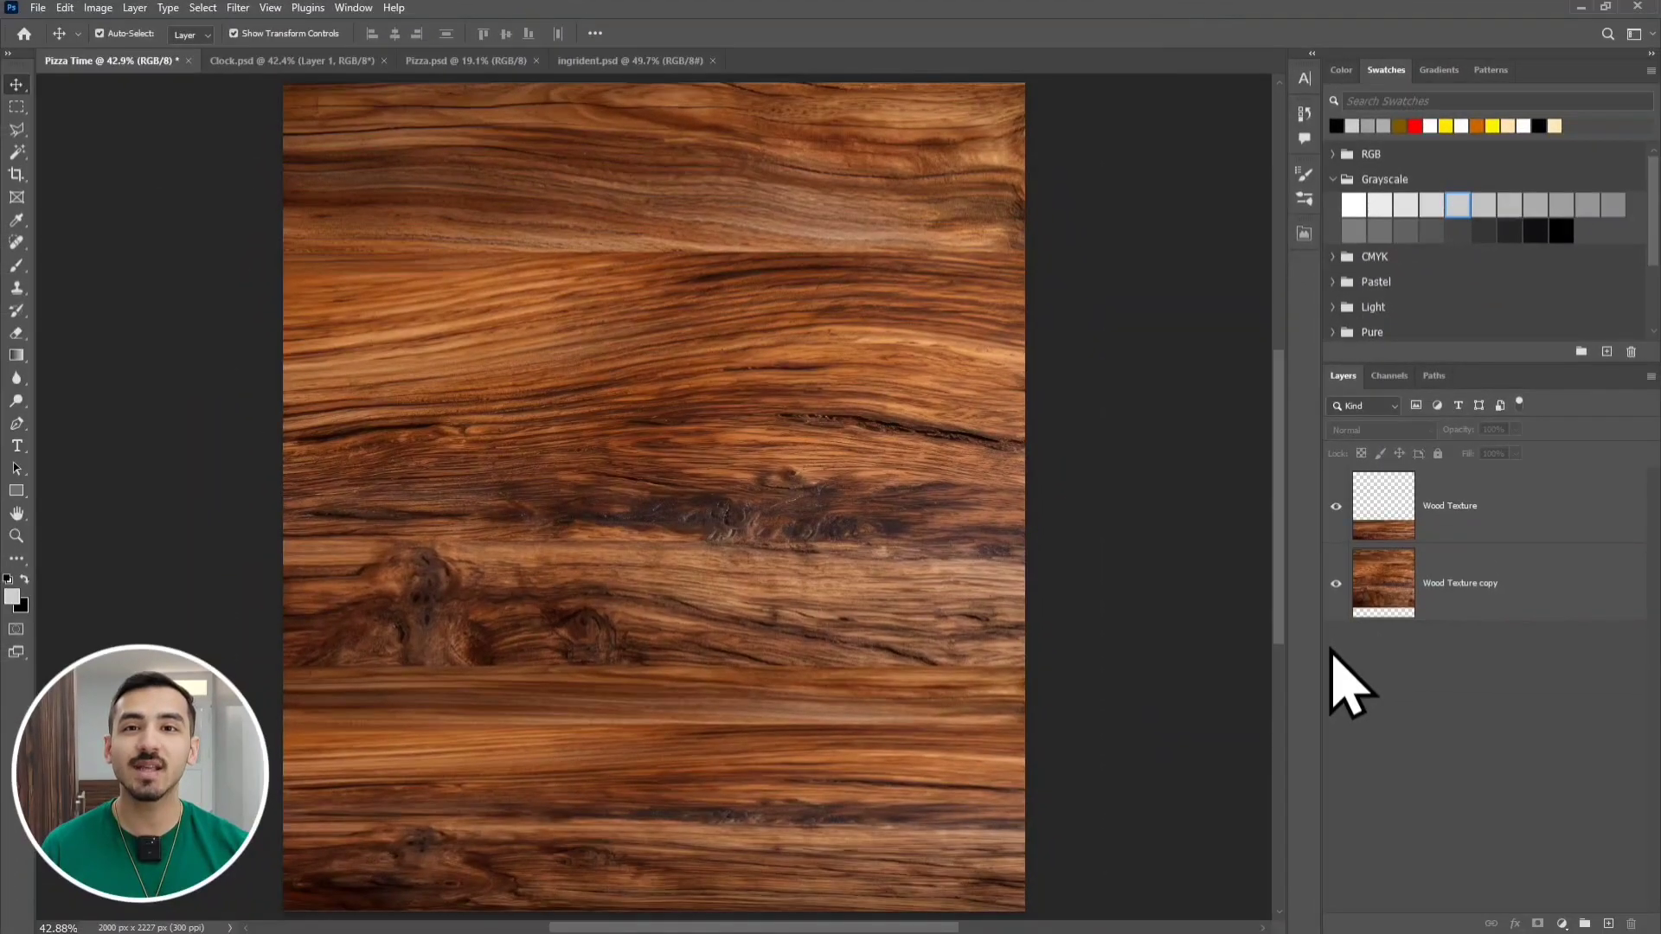
Apply a black (000000) Color Overlay in Hue blend mode at 100% opacity to the Wood Texture copy layer
click(1487, 601)
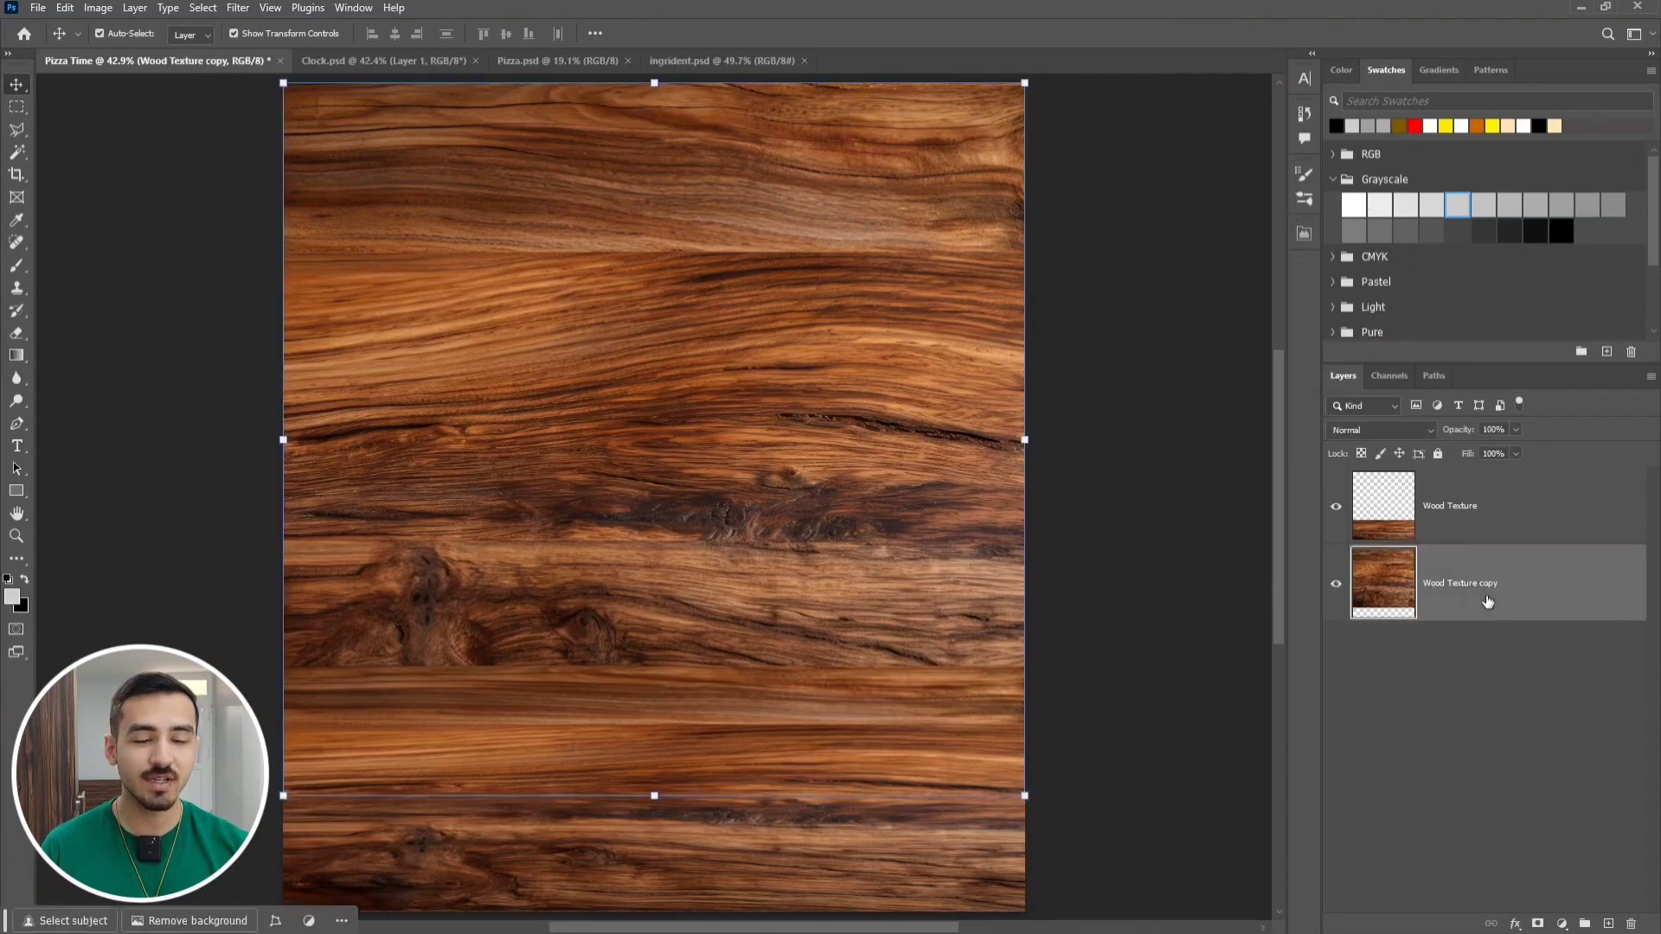
double_click(1557, 597)
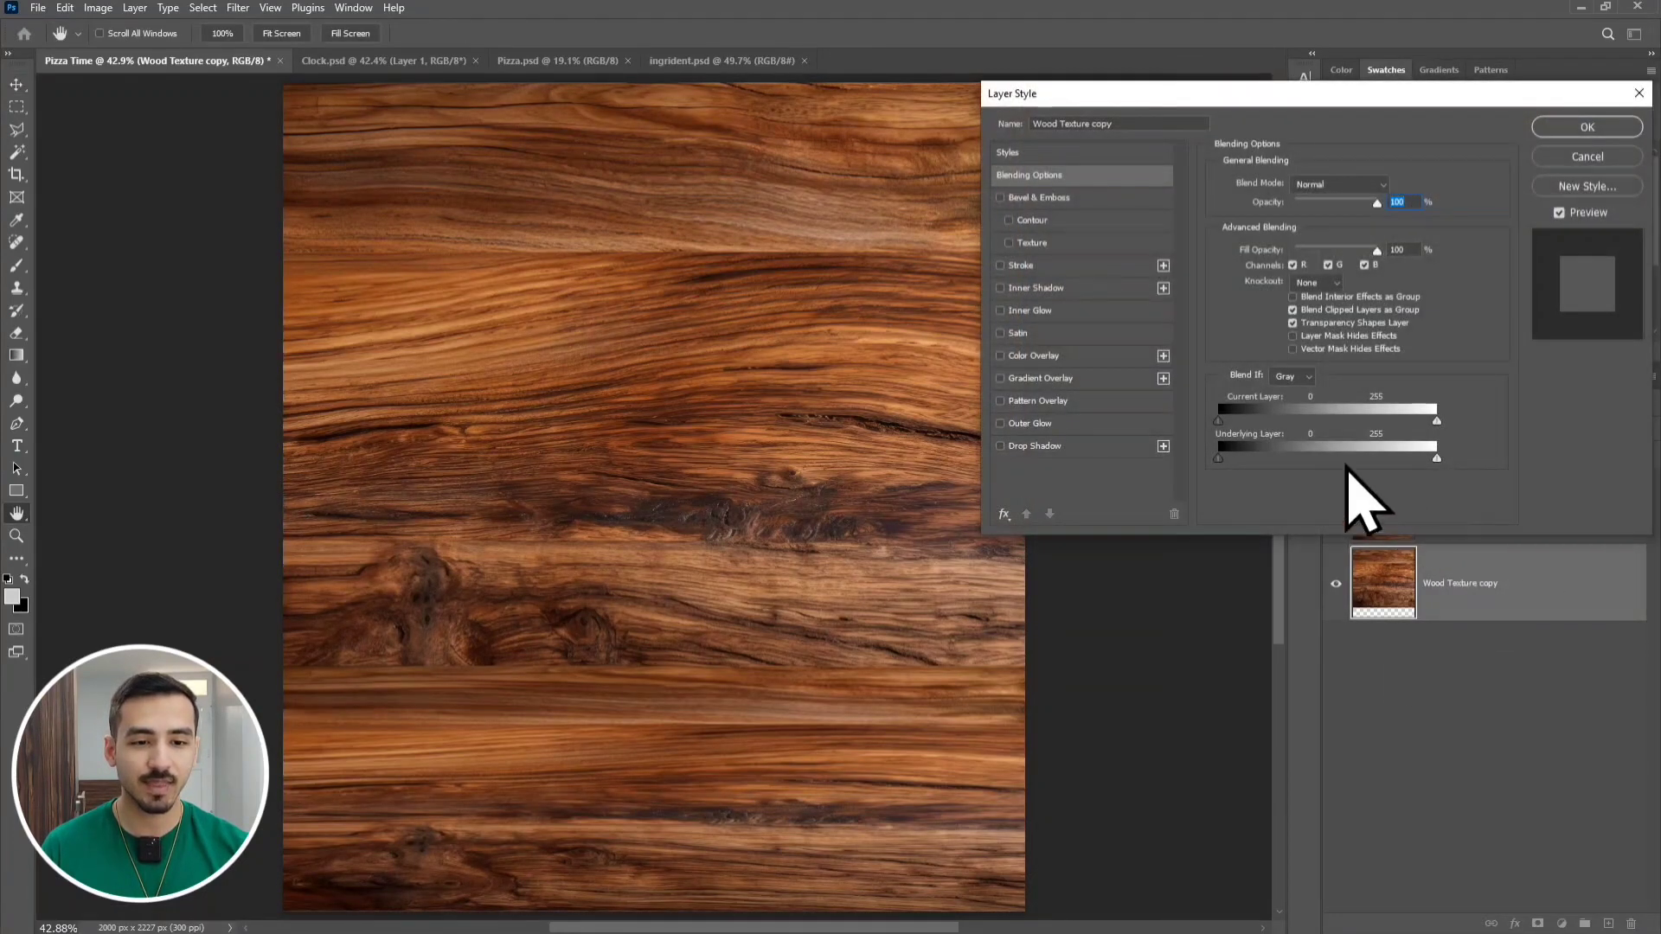
click(1044, 360)
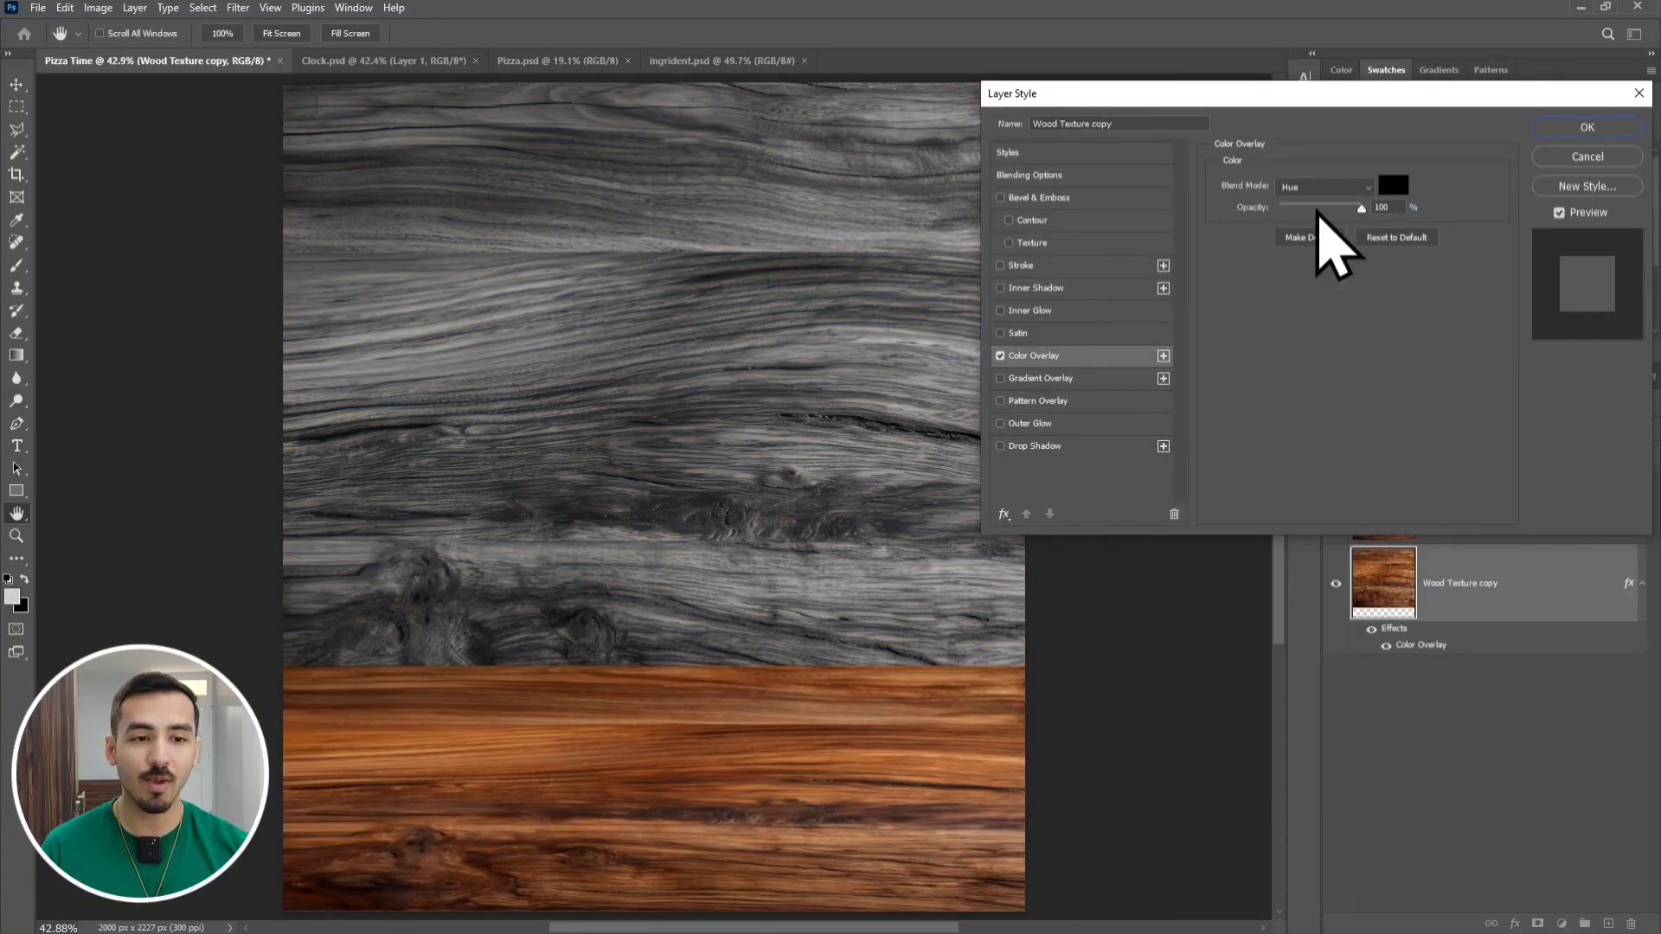
click(1394, 185)
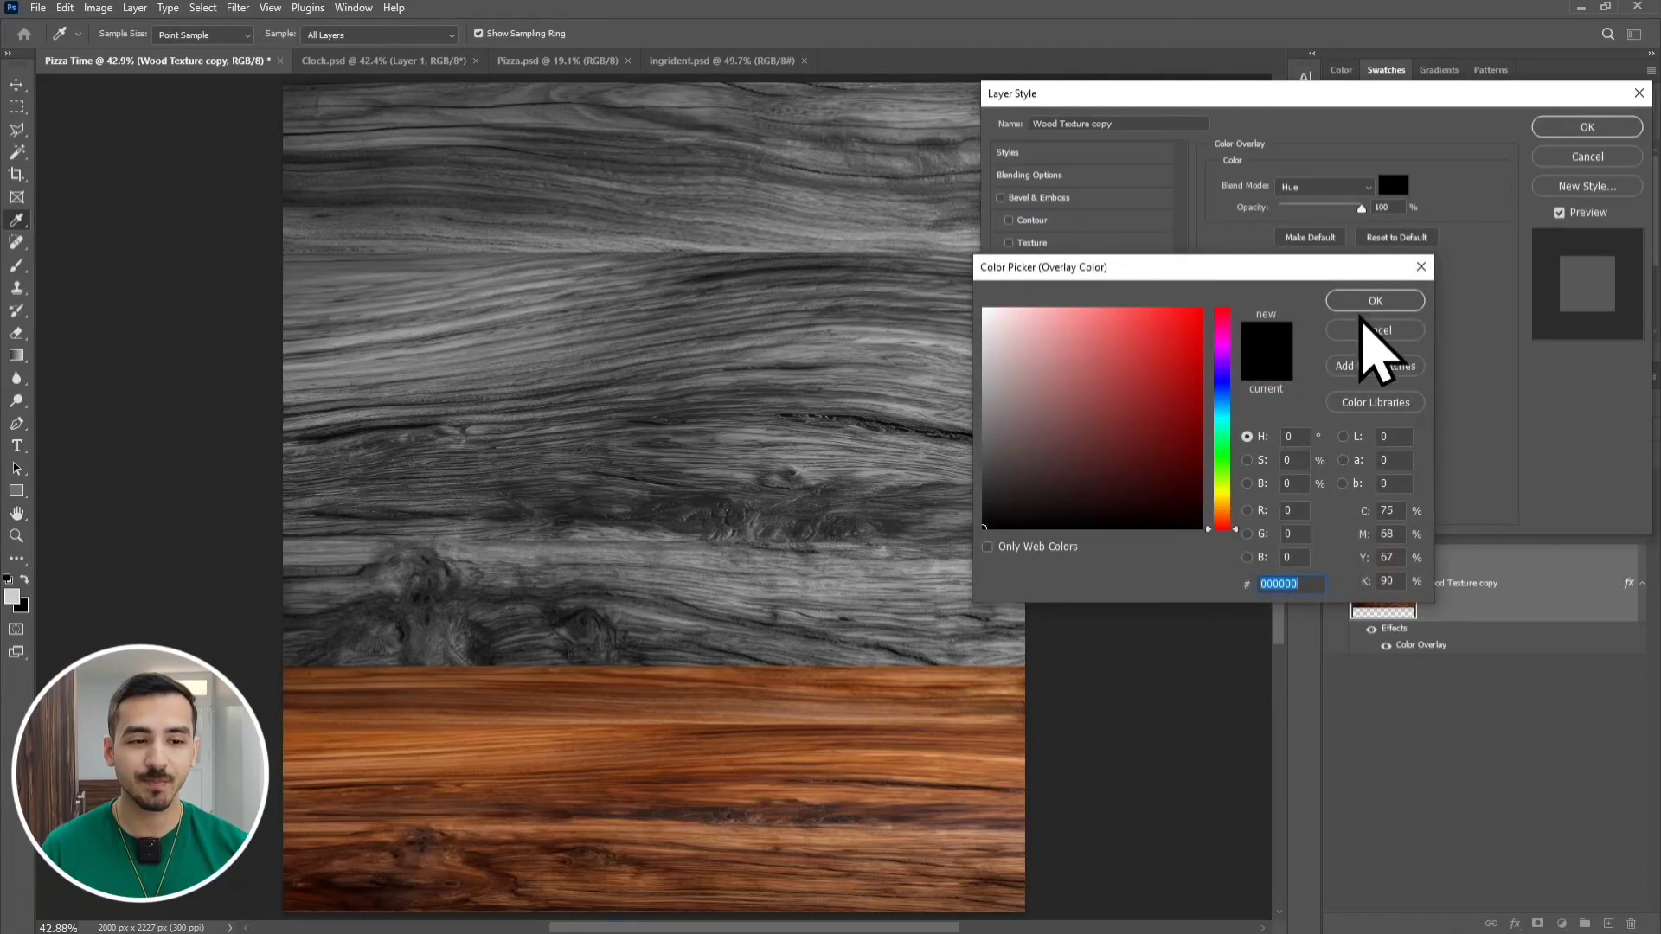
click(1371, 302)
click(1573, 130)
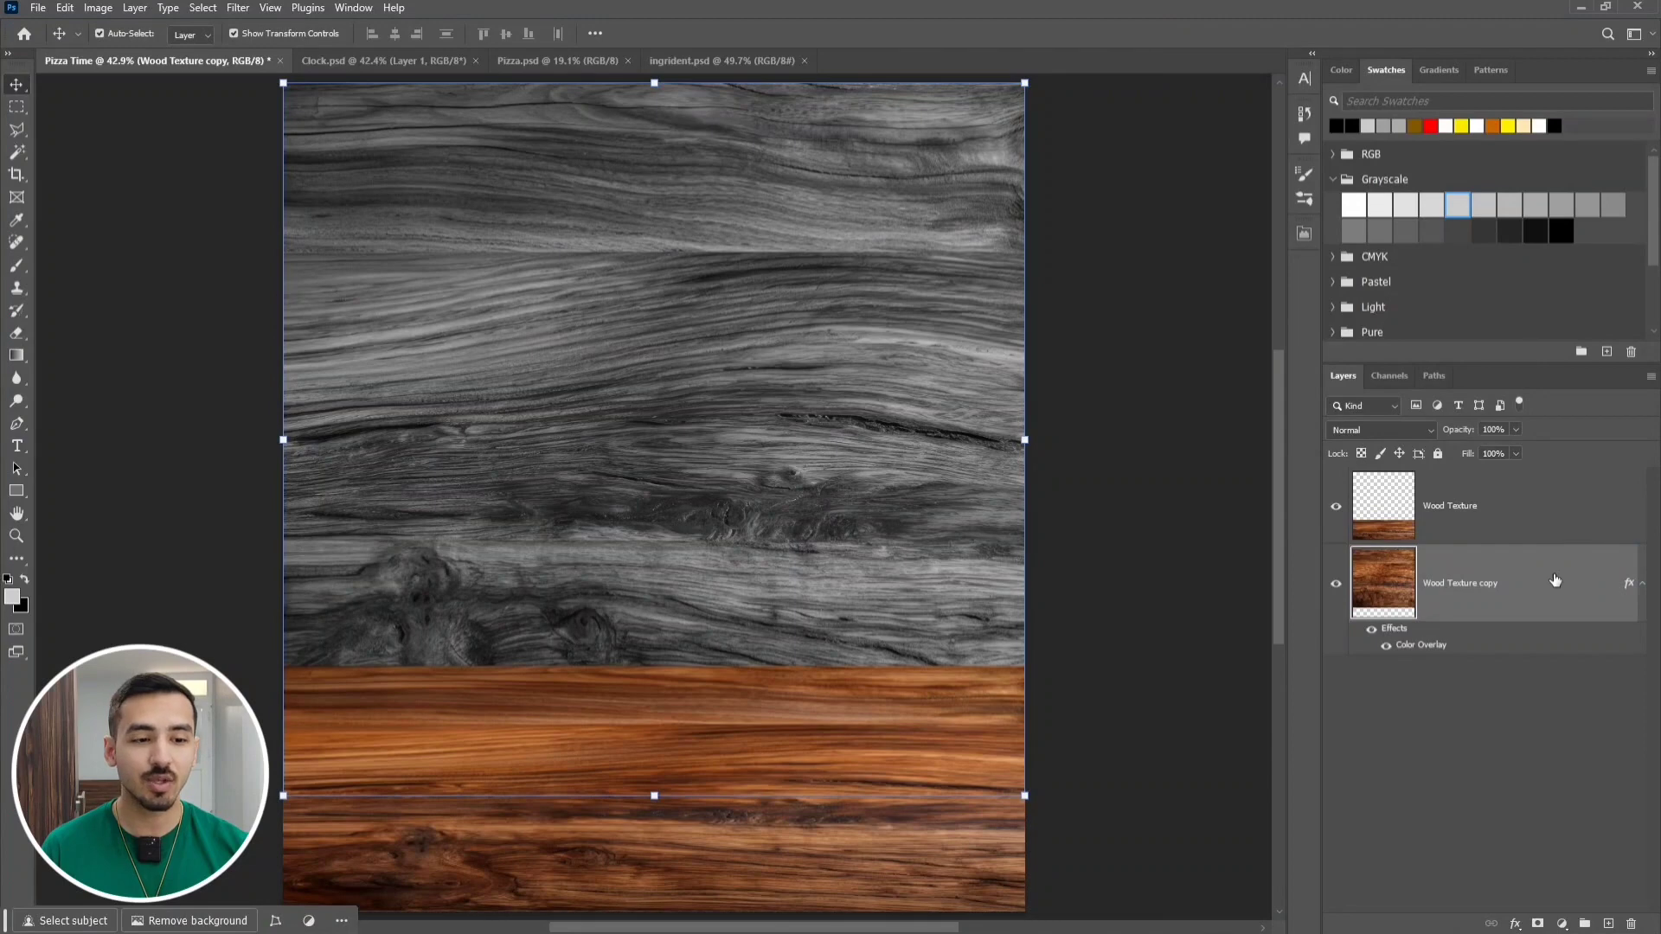
Copy the Color Overlay effect from the Wood Texture copy layer to the Wood Texture layer
double_click(1531, 527)
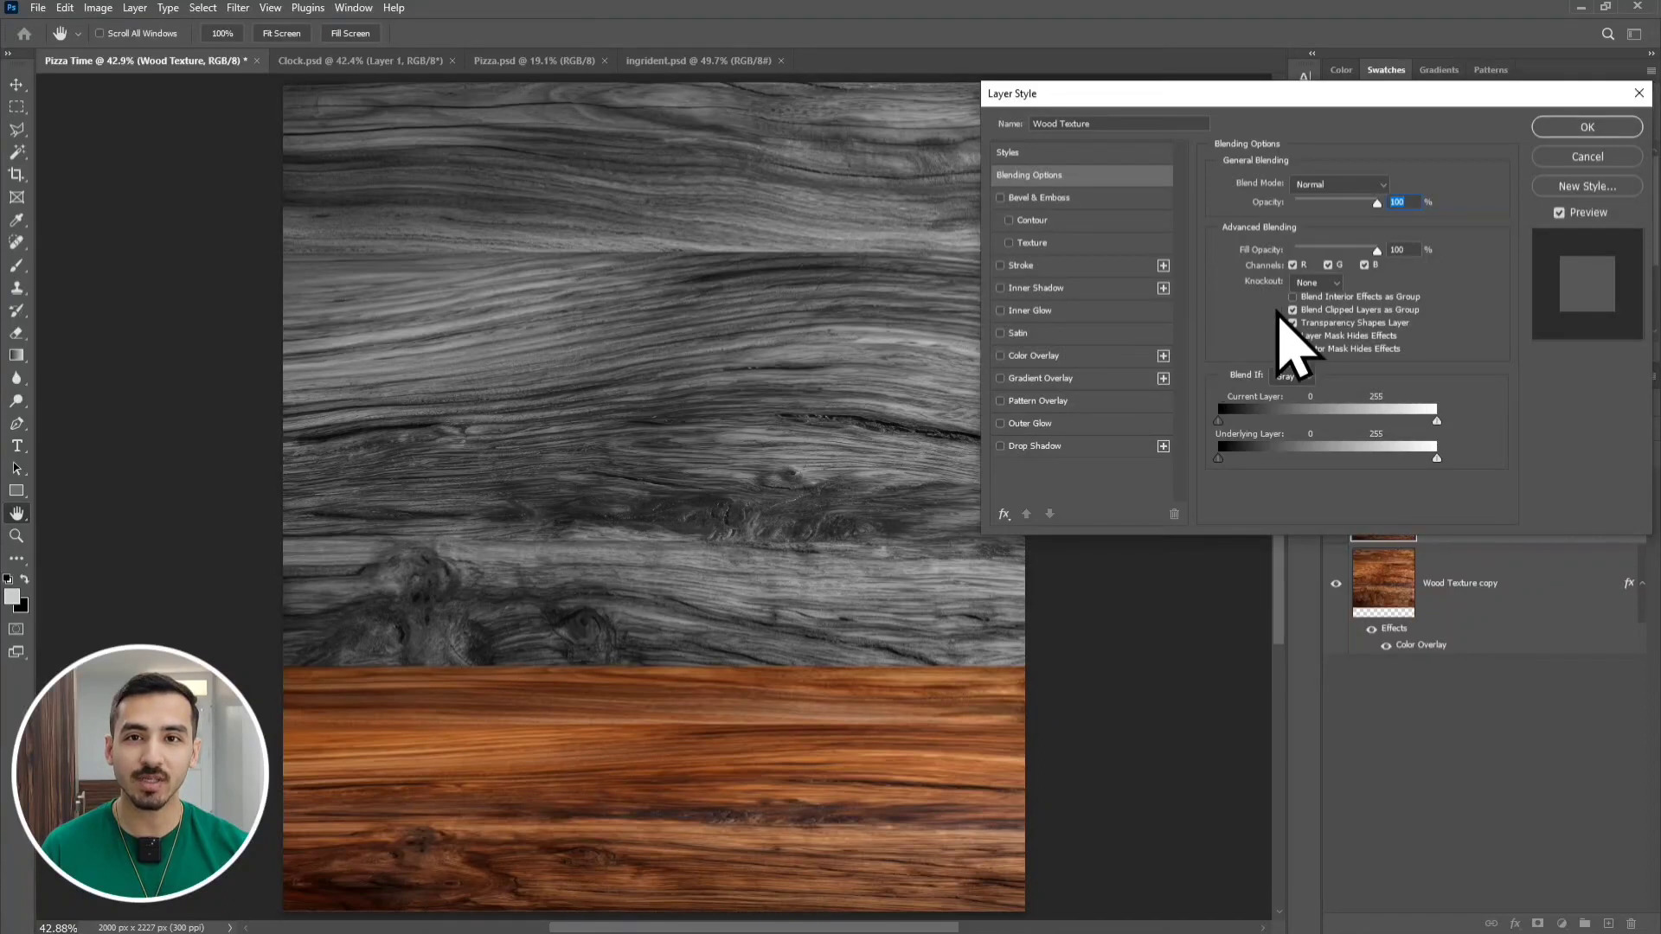
click(1566, 157)
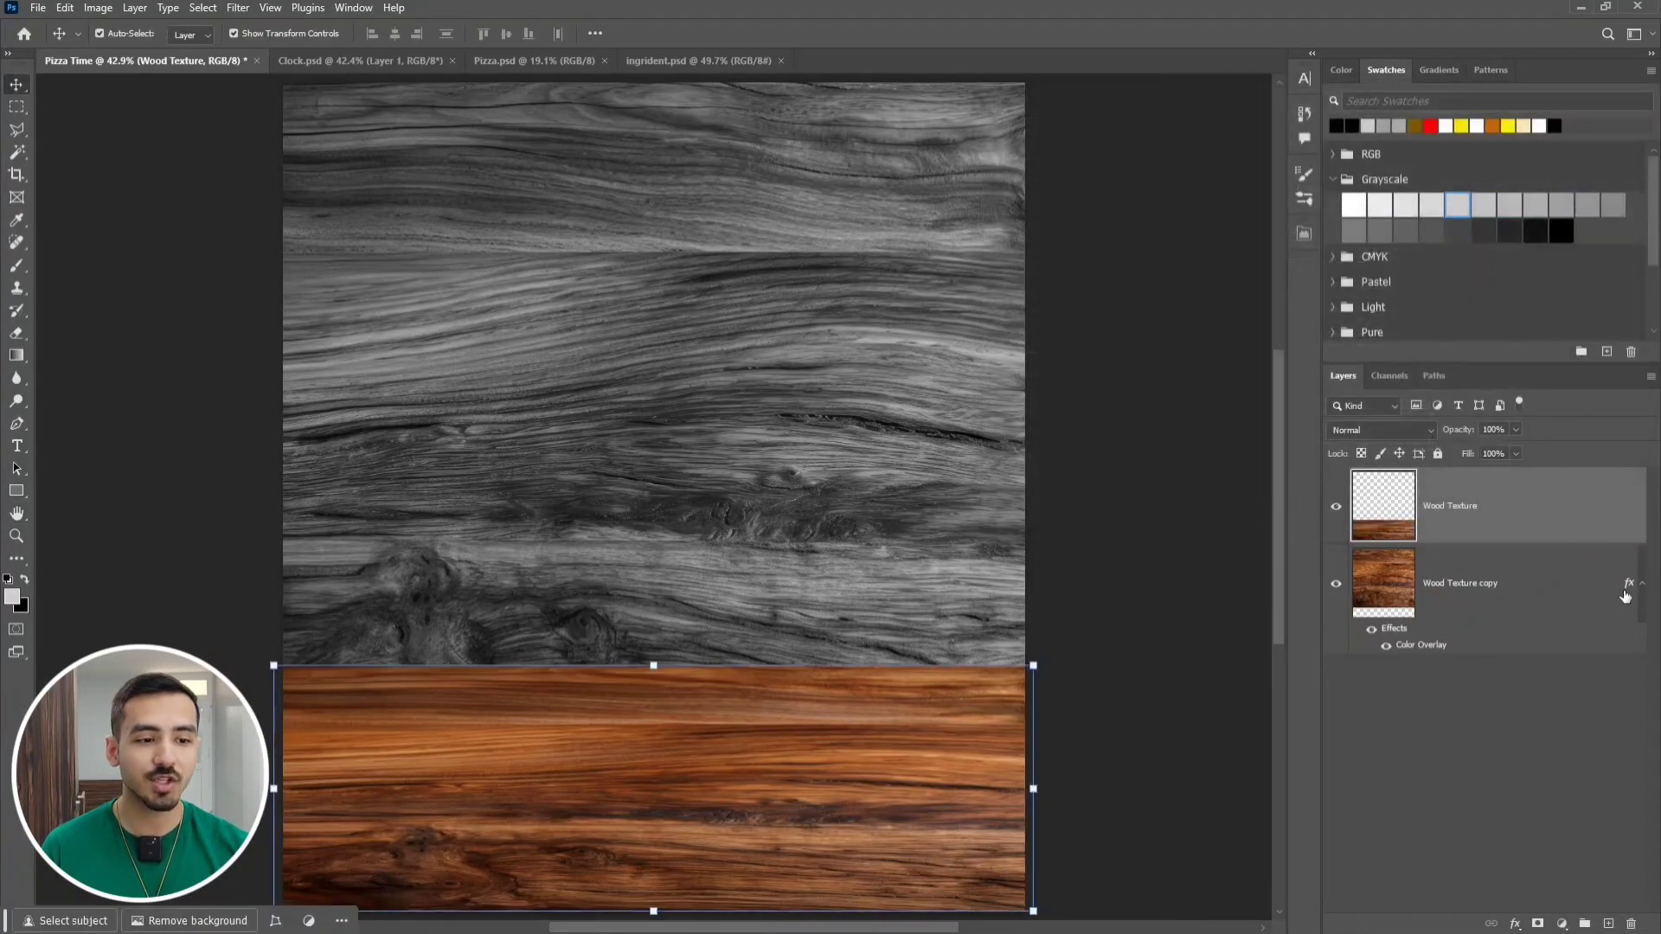
key(alt)
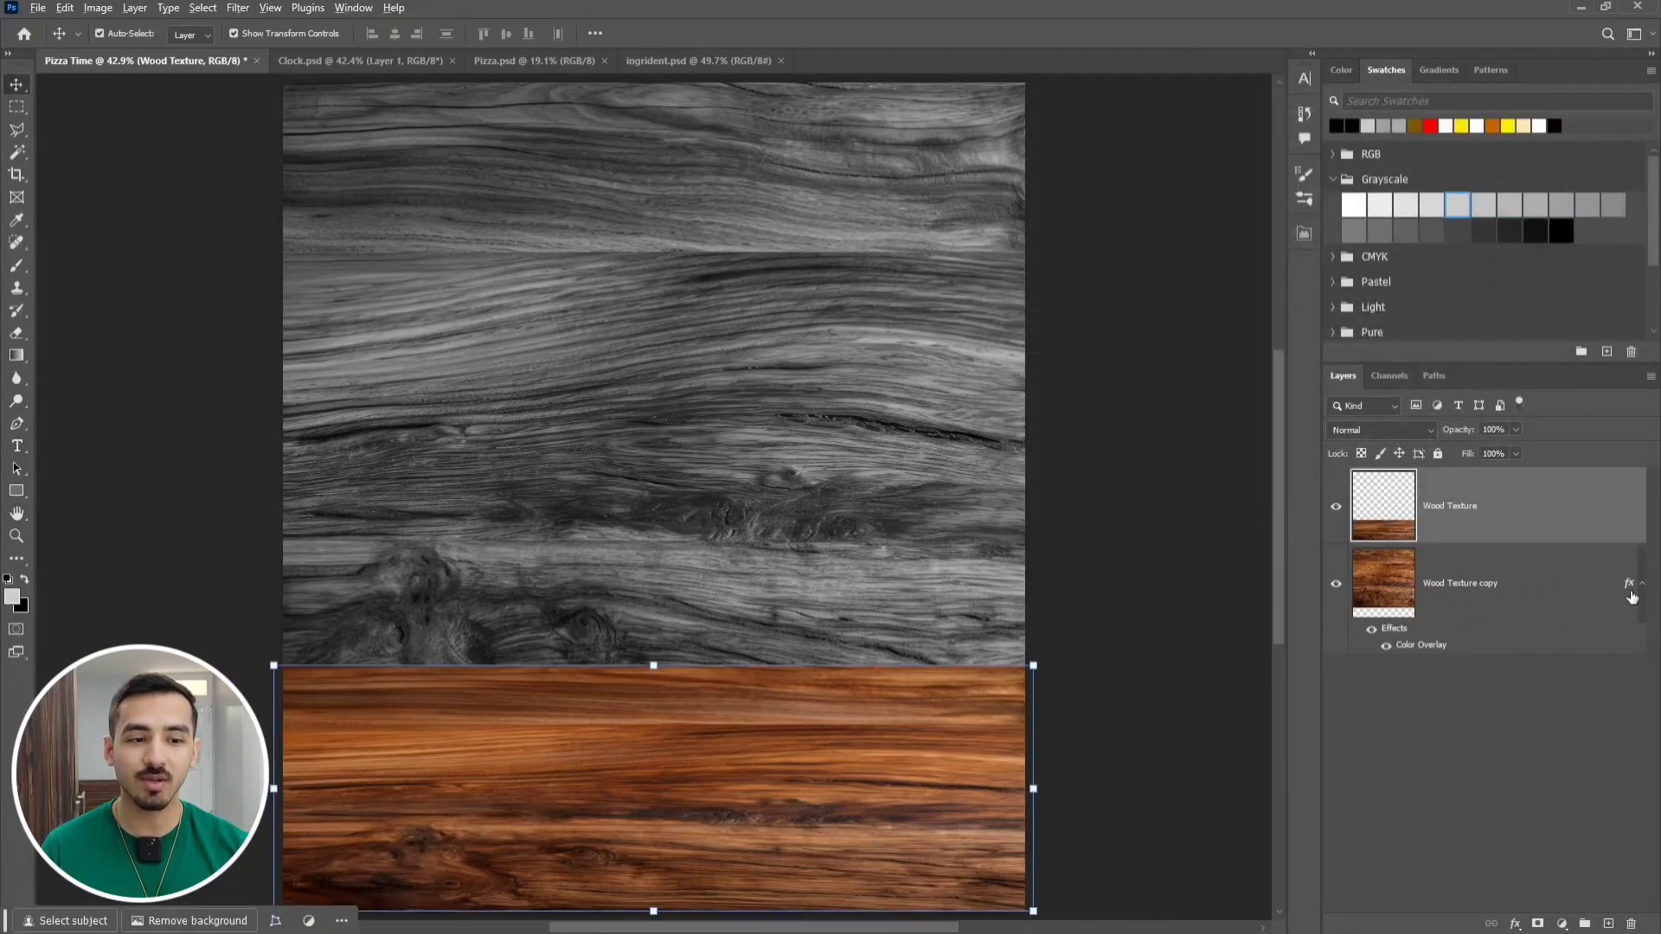
drag(1634, 593, 1630, 523)
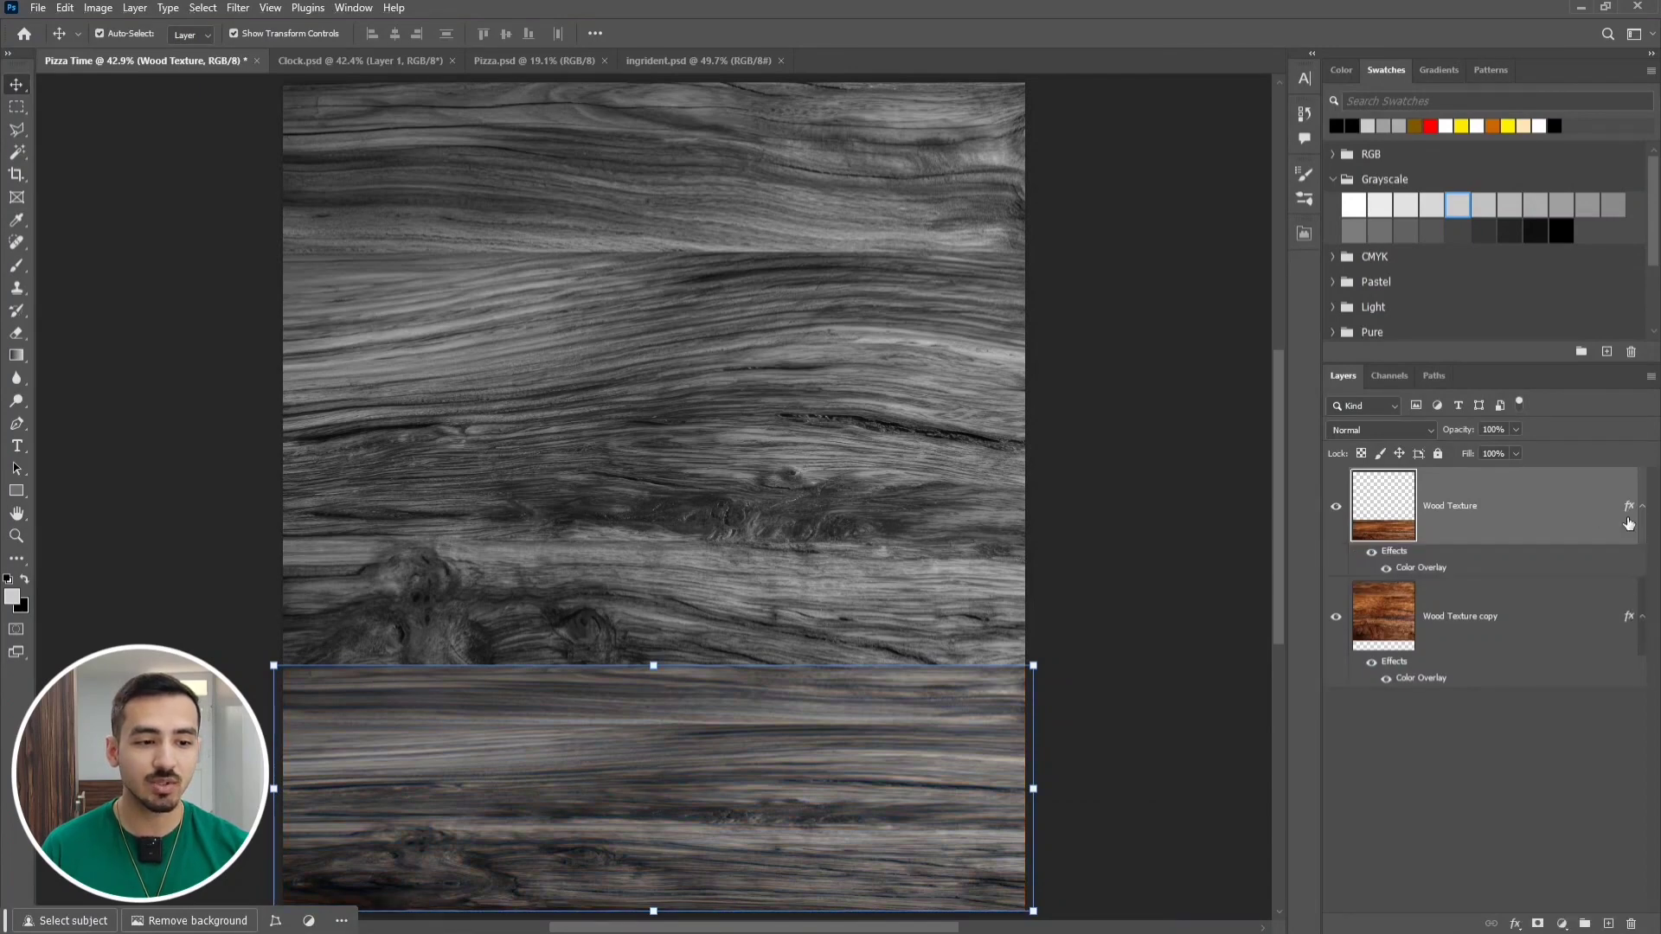
click(1459, 814)
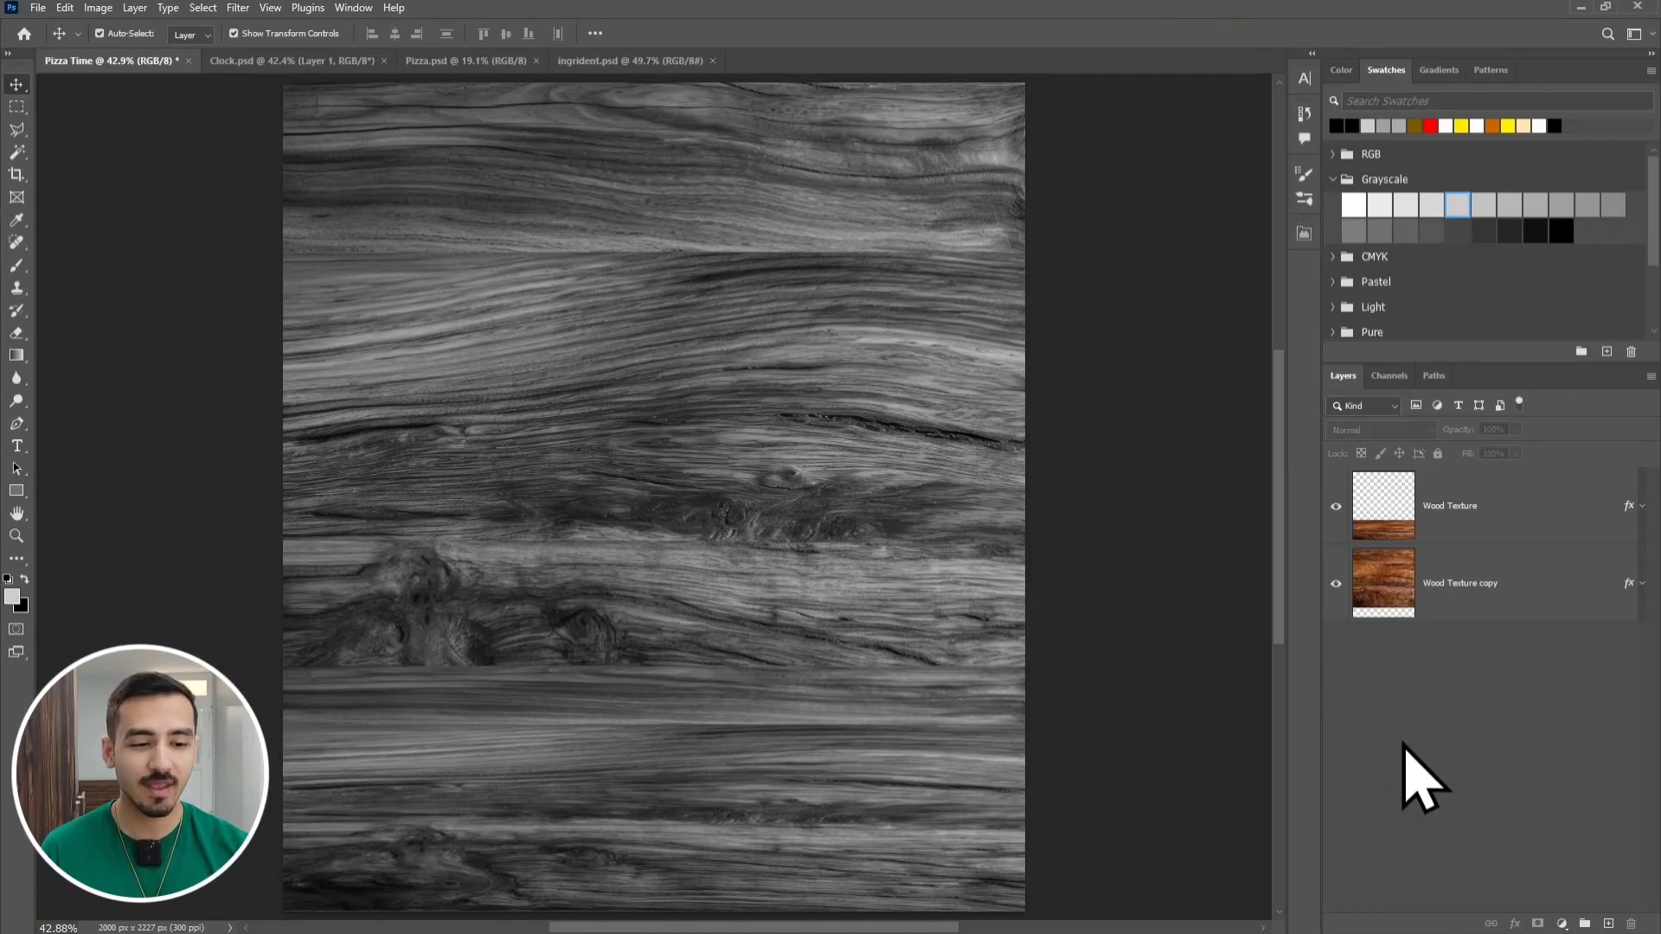
Add a Brightness/Contrast adjustment above the wood layers with brightness -109 and contrast 70
click(1562, 924)
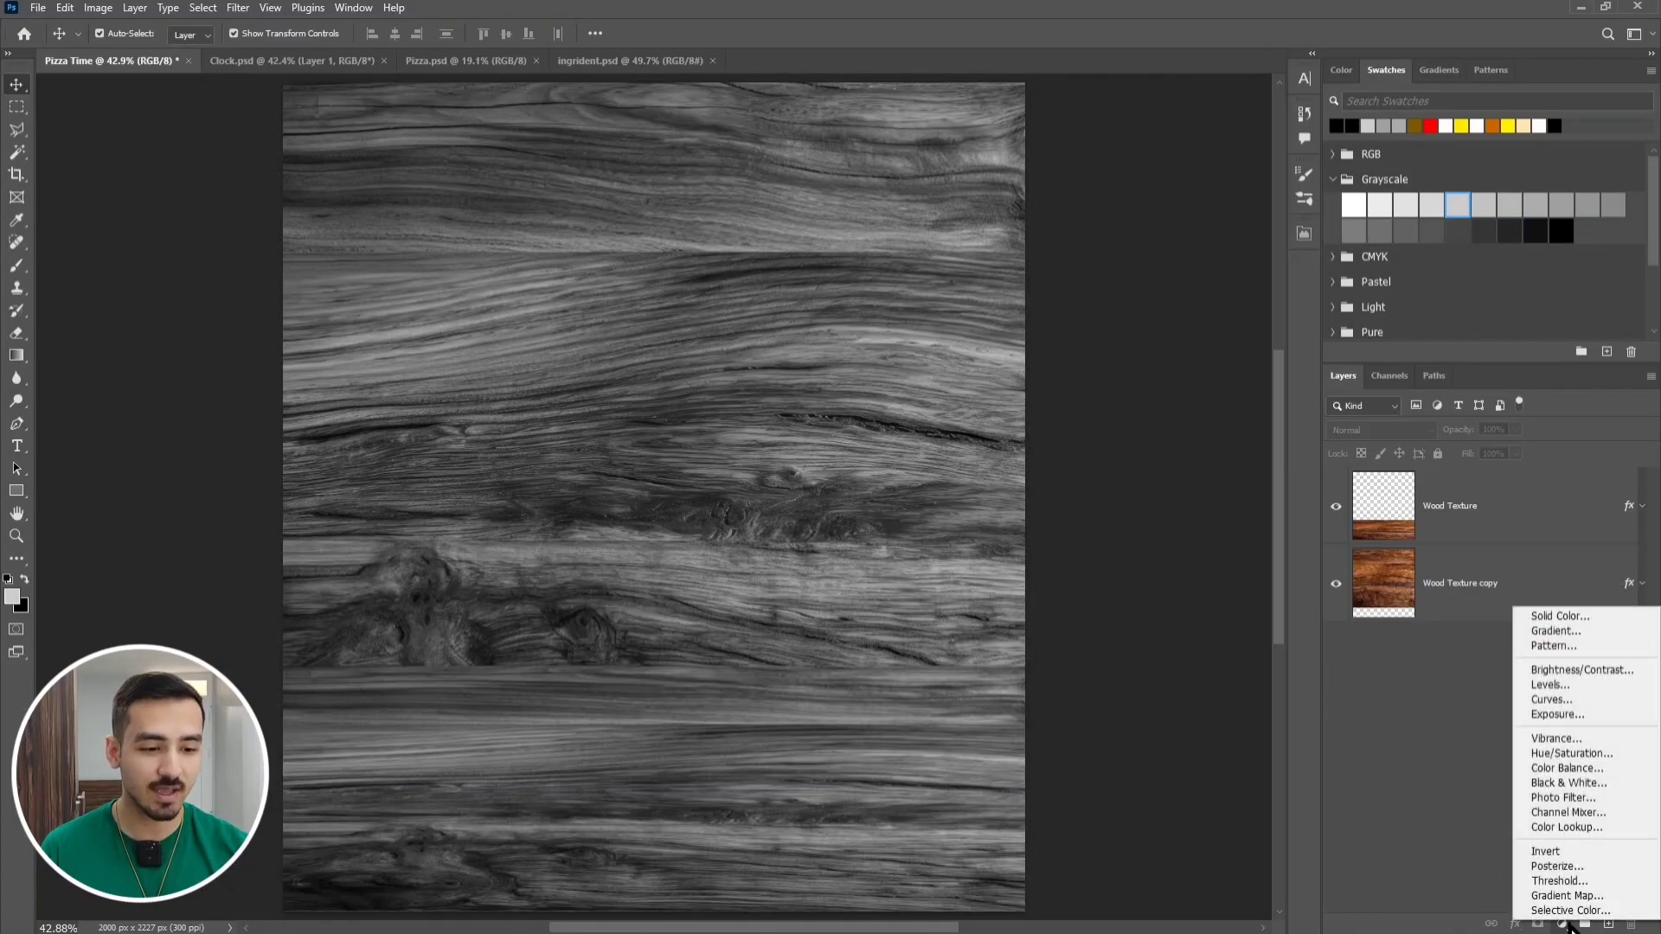
click(1583, 671)
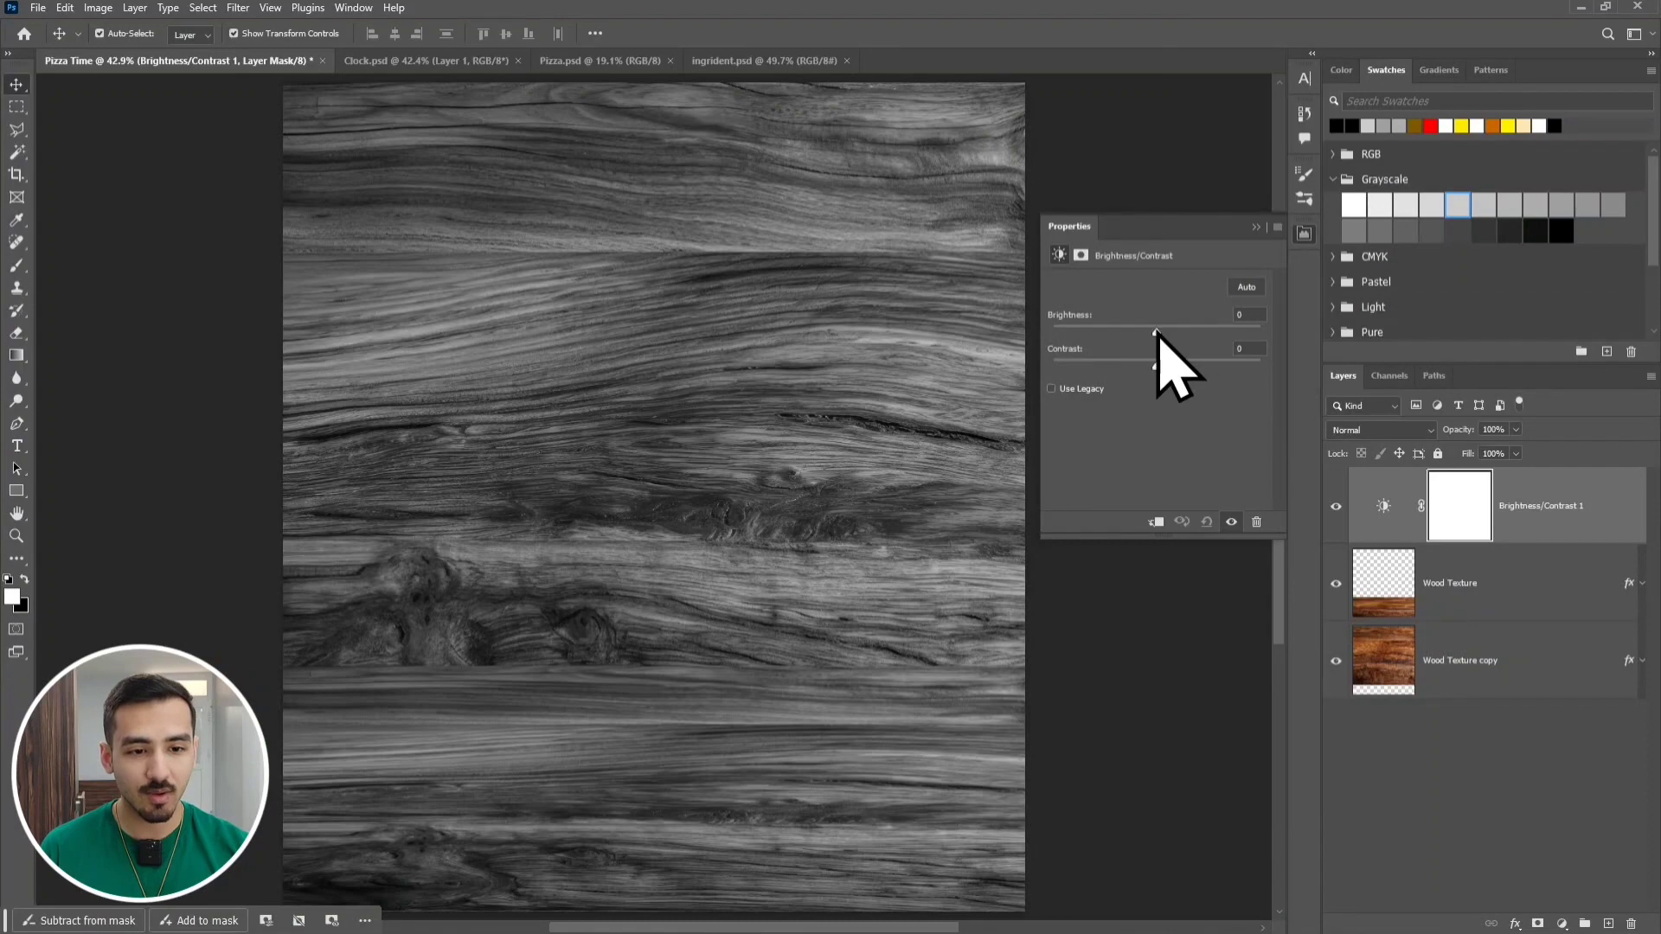
drag(1157, 333, 1082, 333)
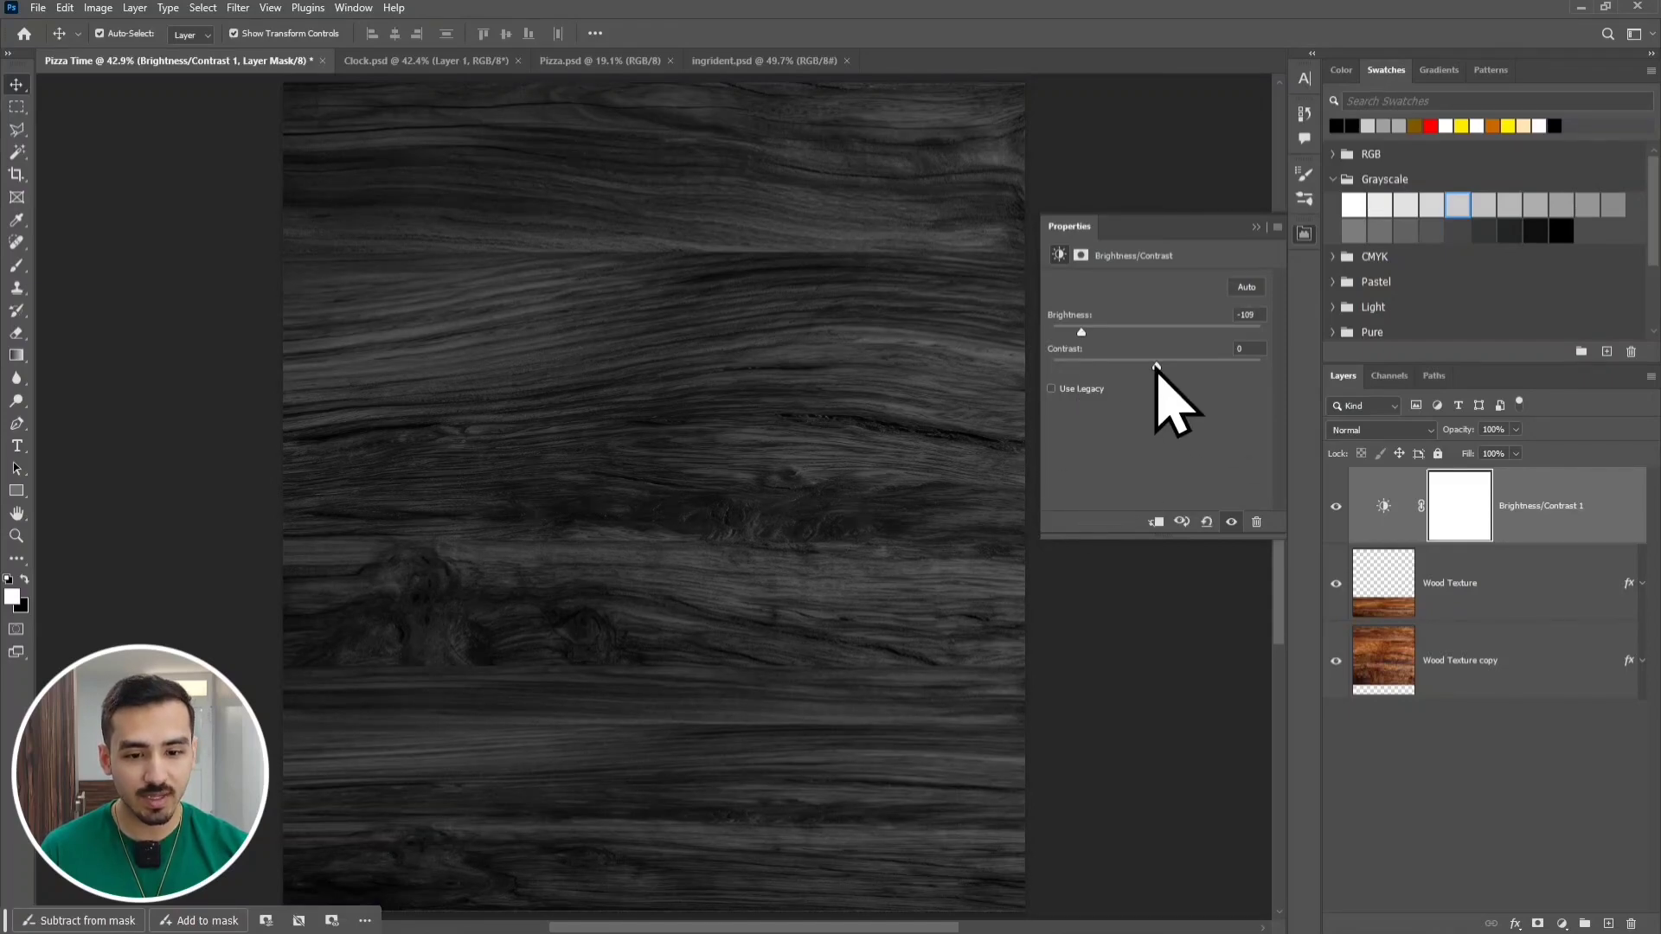
drag(1157, 366, 1230, 366)
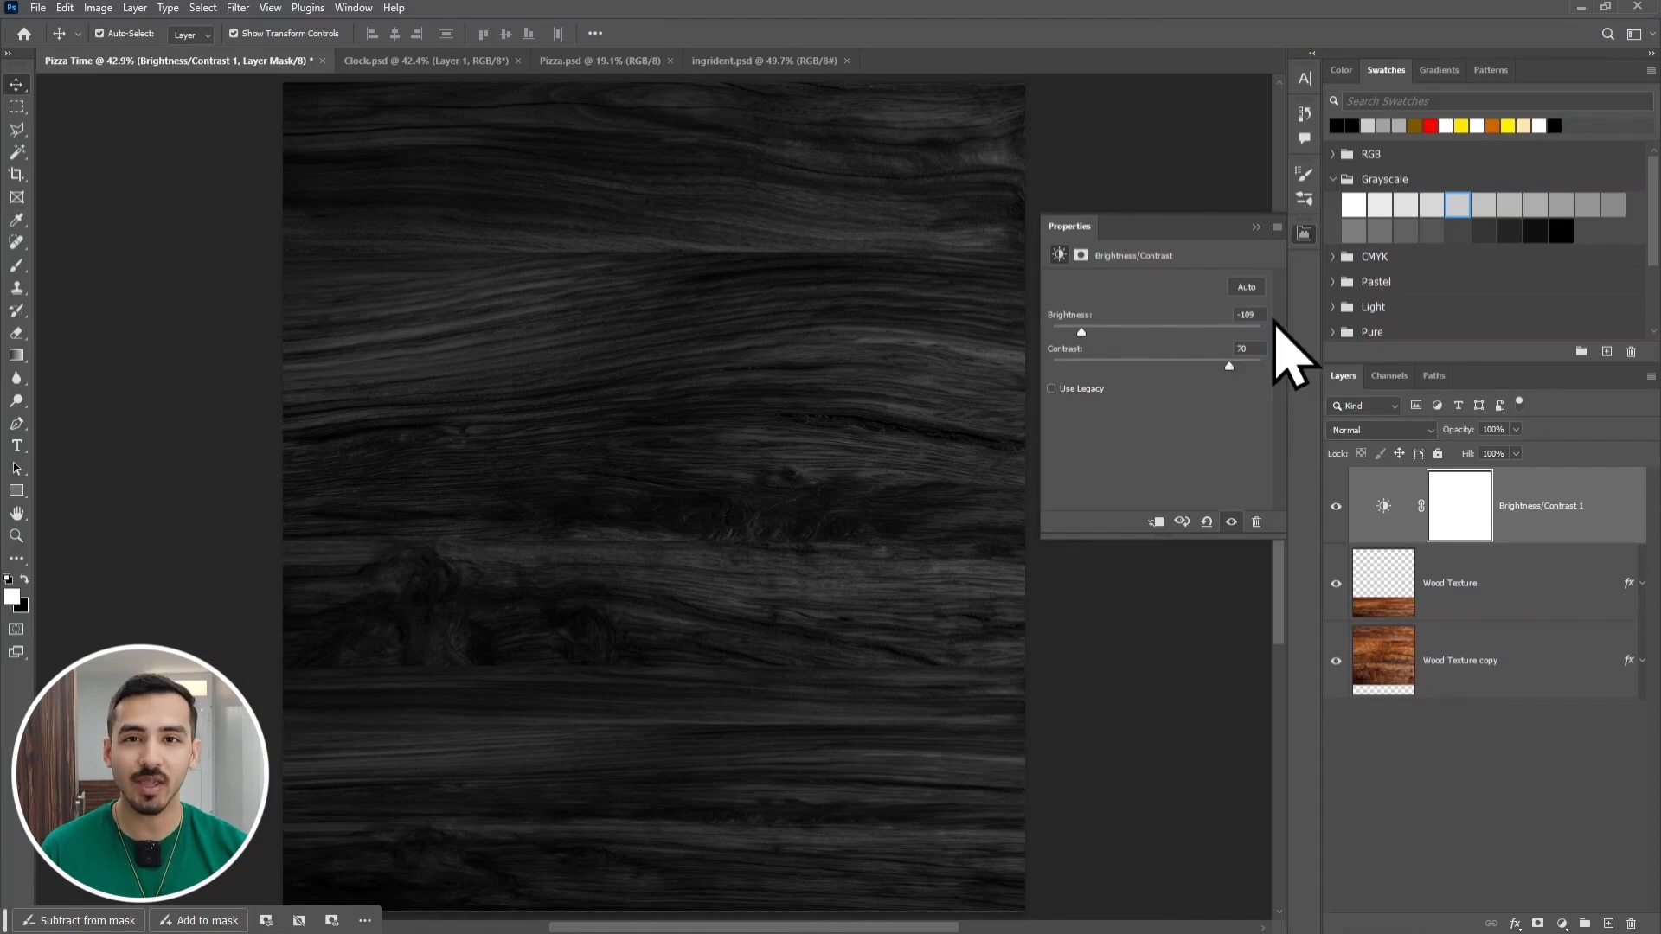
click(1257, 227)
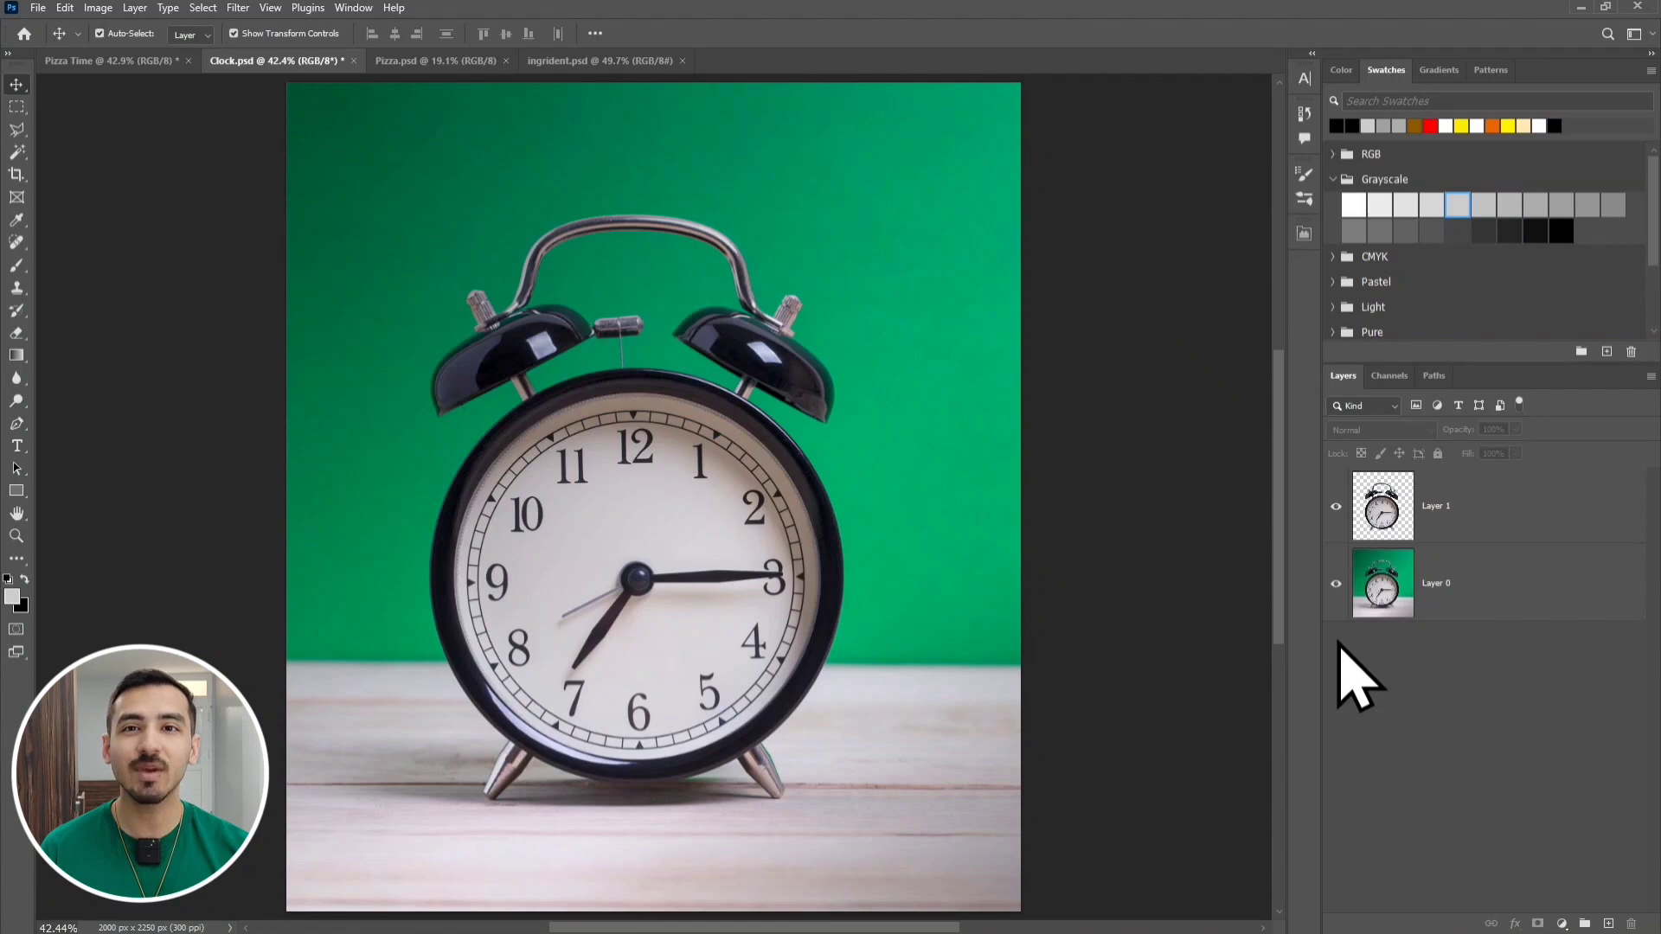
Hide the green background layer (Layer 0) of the clock photo and check the edges of the cut-out clock's bells
click(1336, 587)
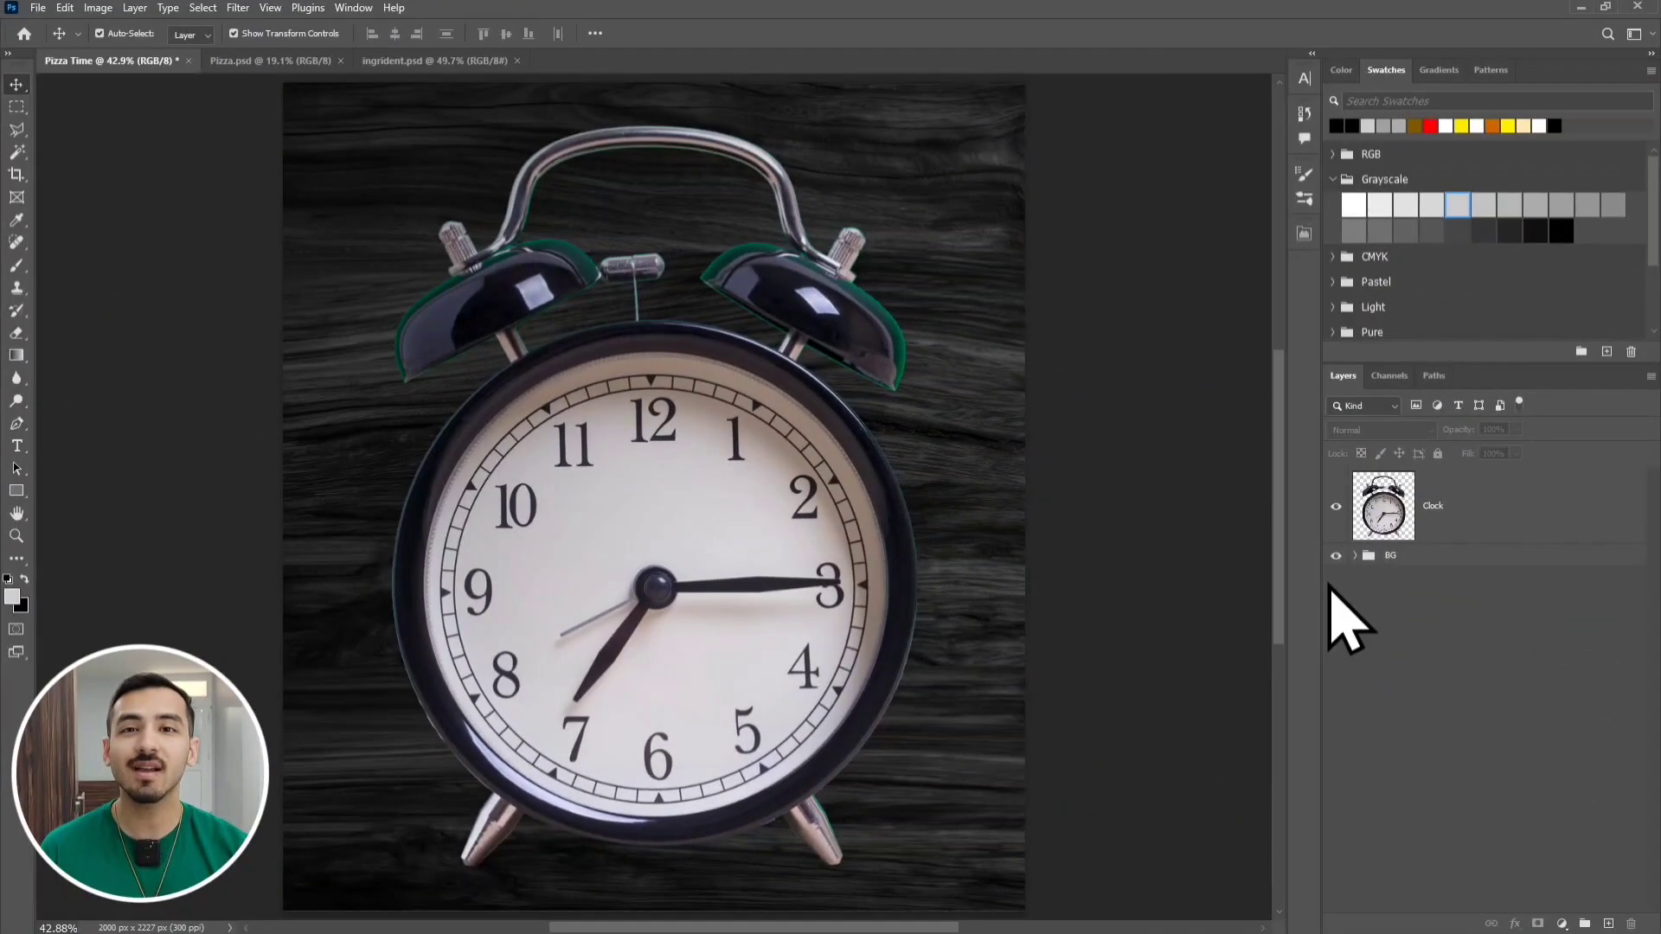
scroll(792, 264, up, 5)
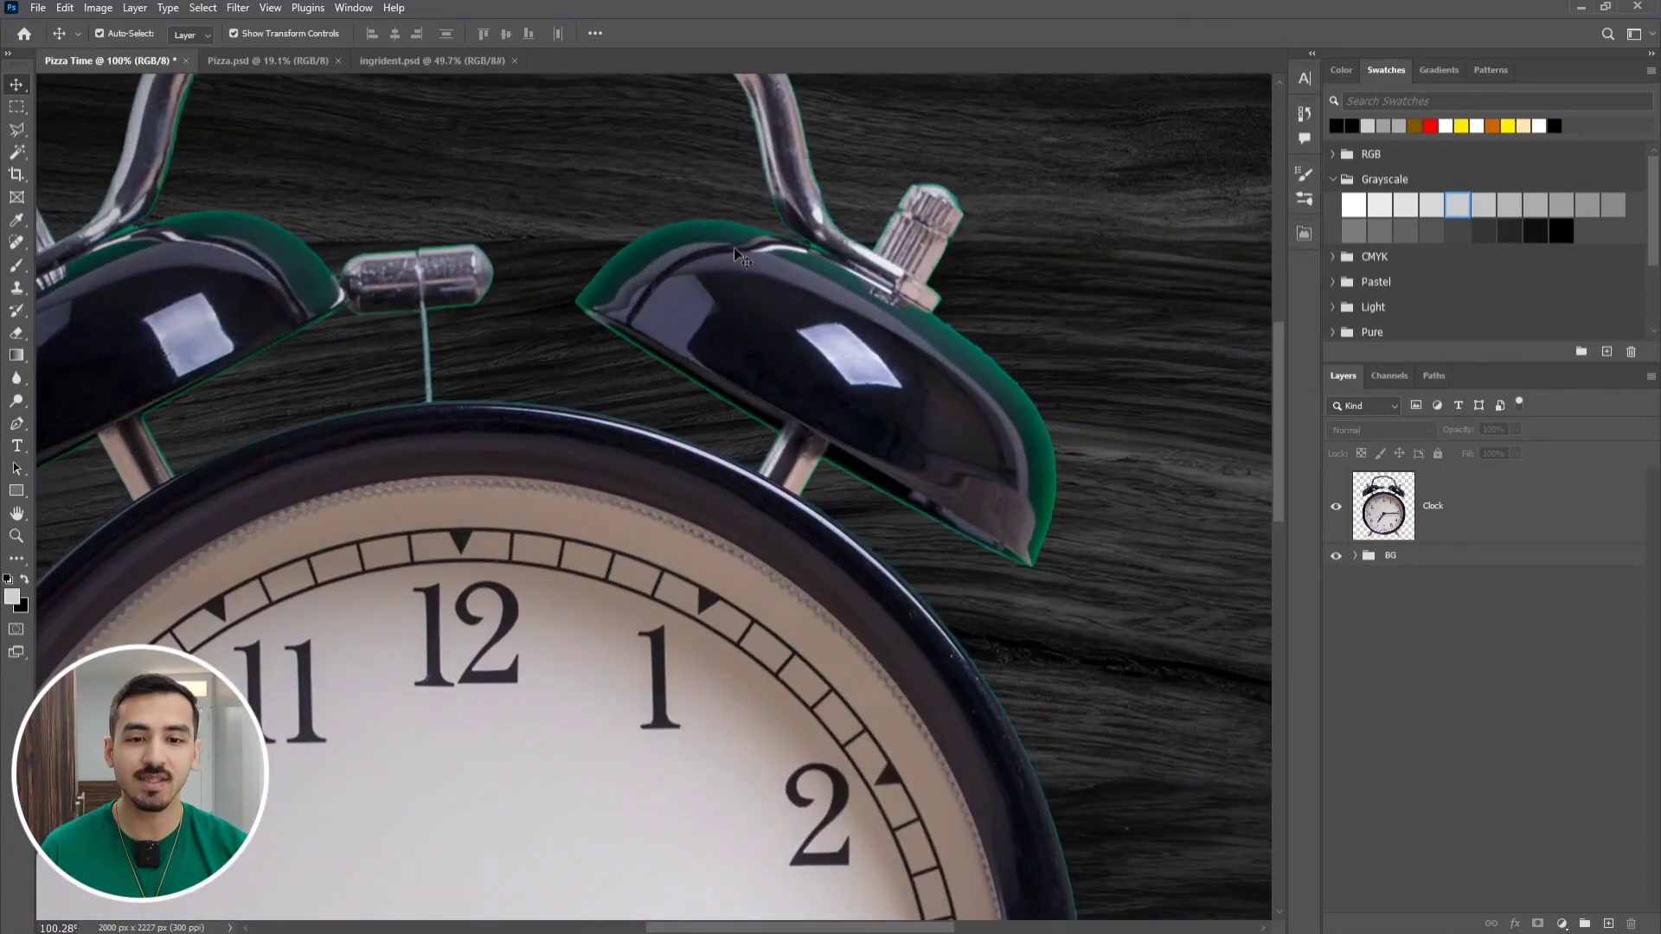
key(ctrl+0)
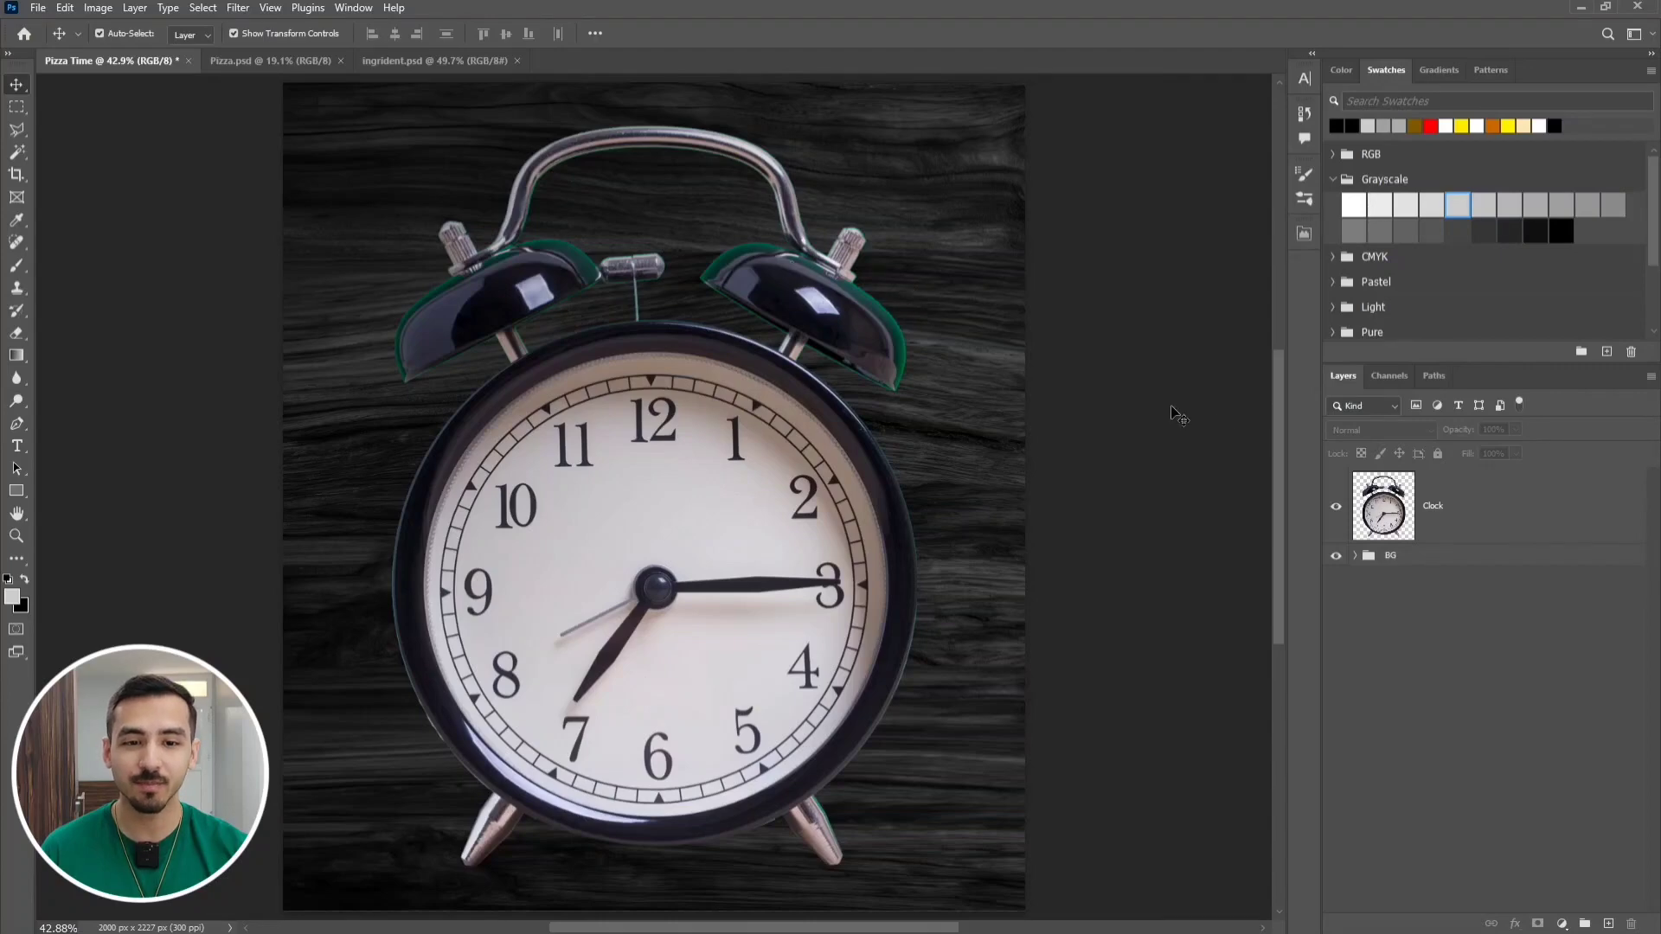
Scale the Clock layer to about 65% and place it horizontally centred, slightly below the middle of the canvas
click(866, 346)
key(ctrl+t)
drag(920, 123, 824, 256)
drag(736, 415, 735, 468)
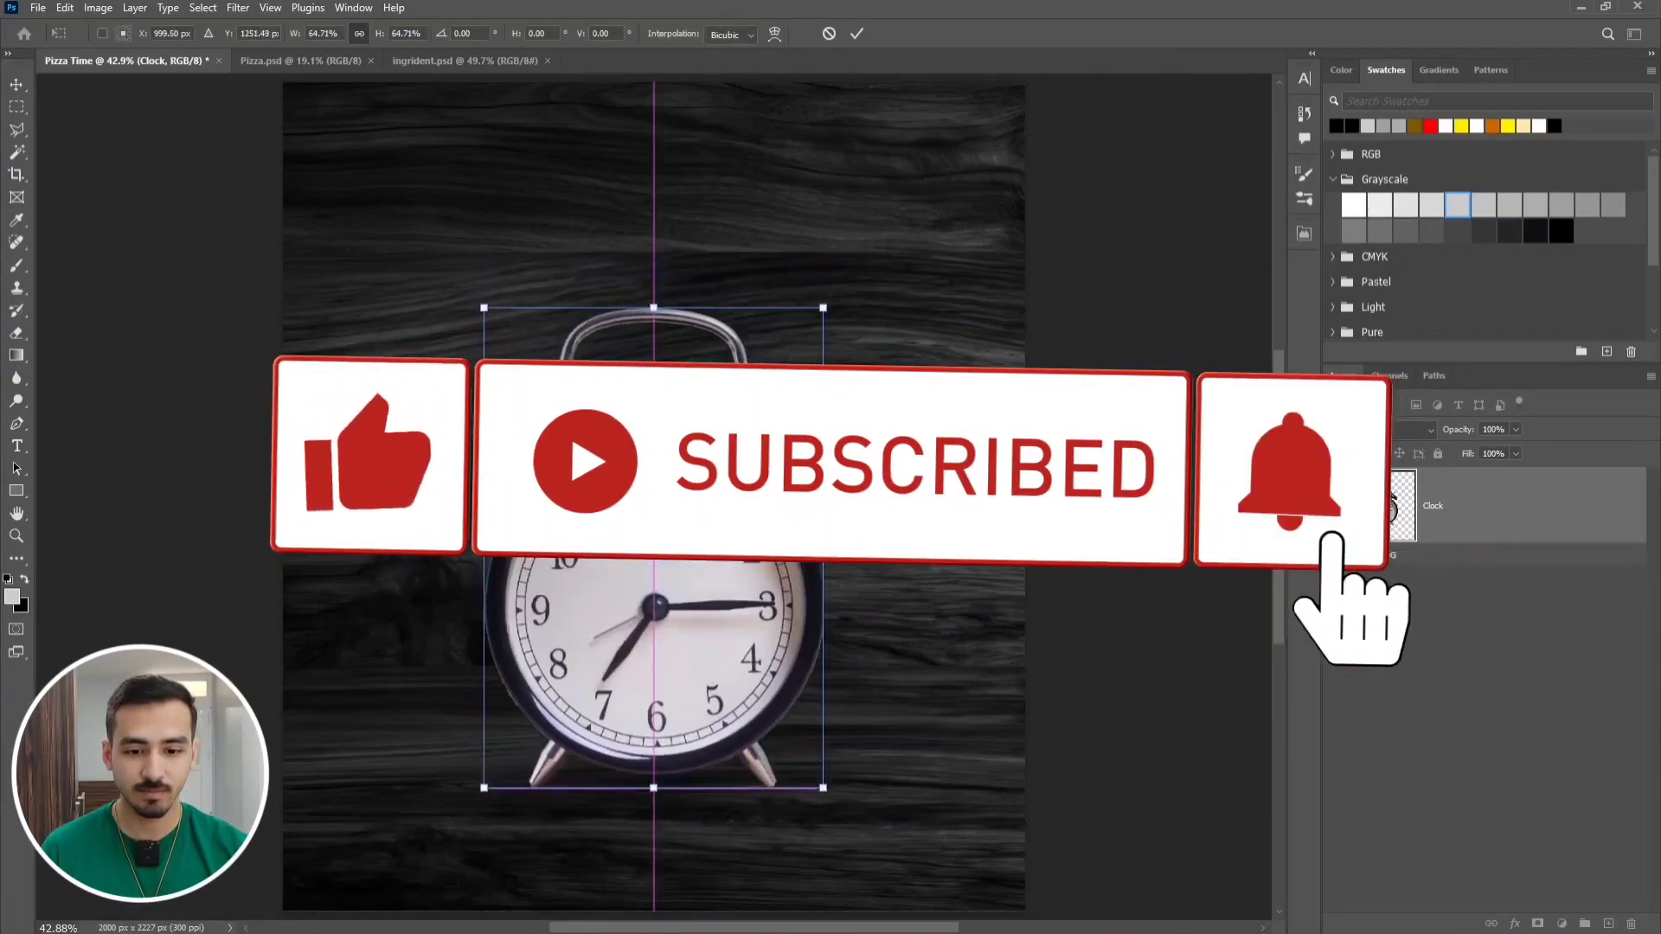
click(858, 36)
click(1360, 686)
Apply a black Color Overlay in Hue blend mode at 100% opacity to the Clock layer
scroll(567, 437, up, 10)
drag(833, 436, 731, 474)
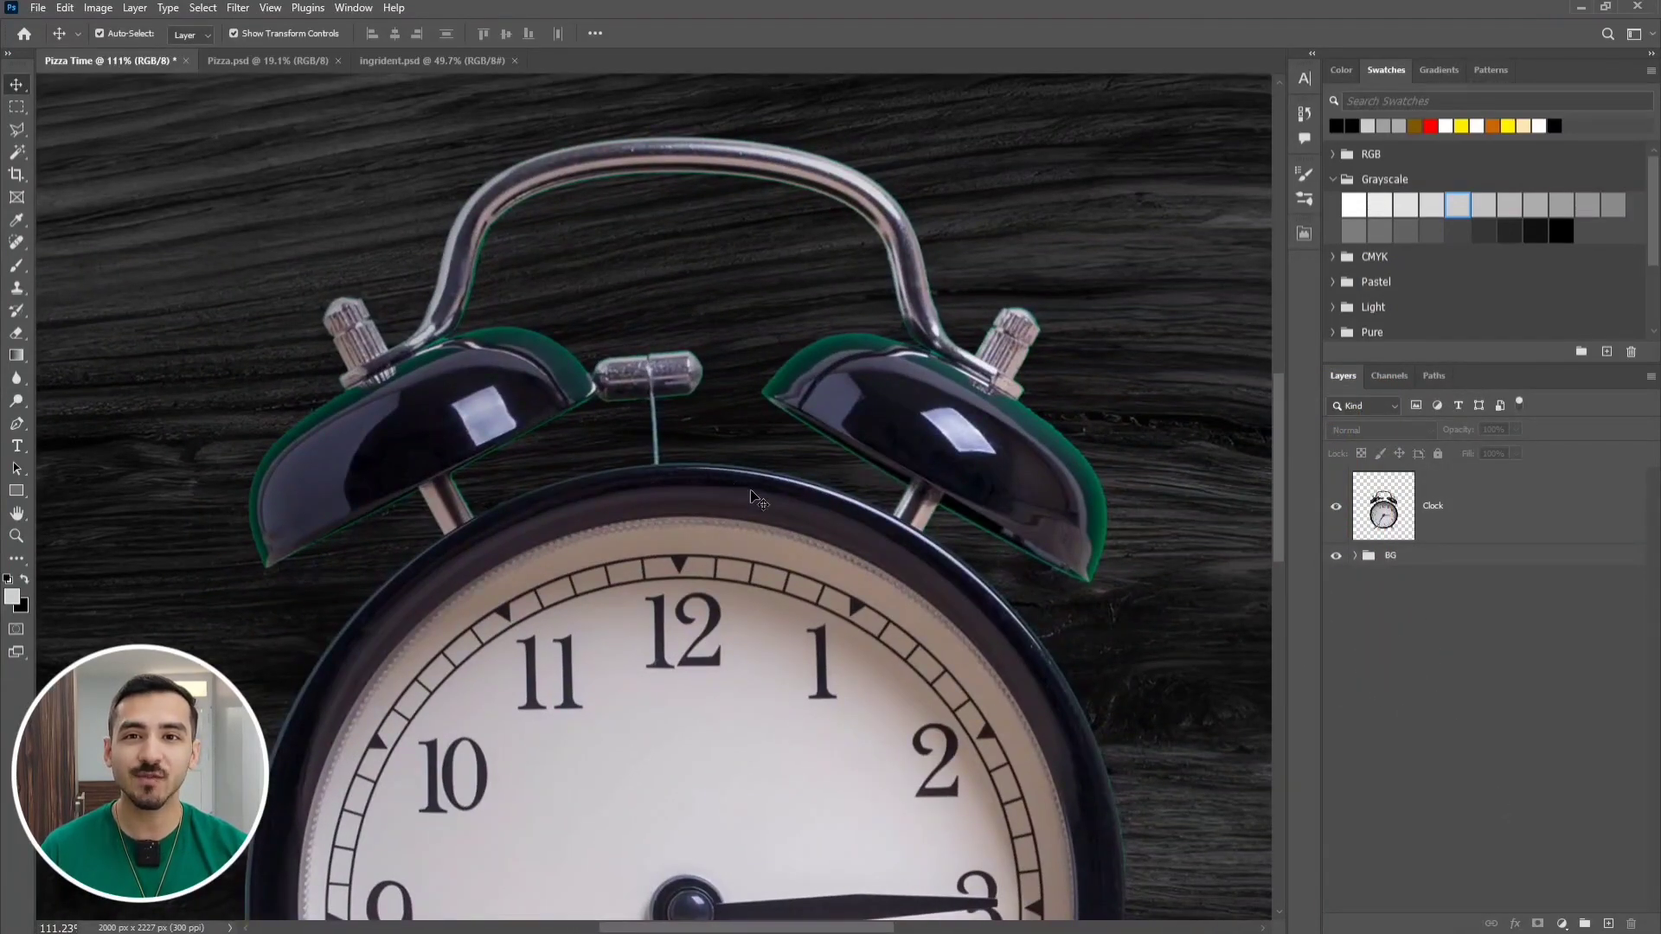
scroll(938, 449, up, 3)
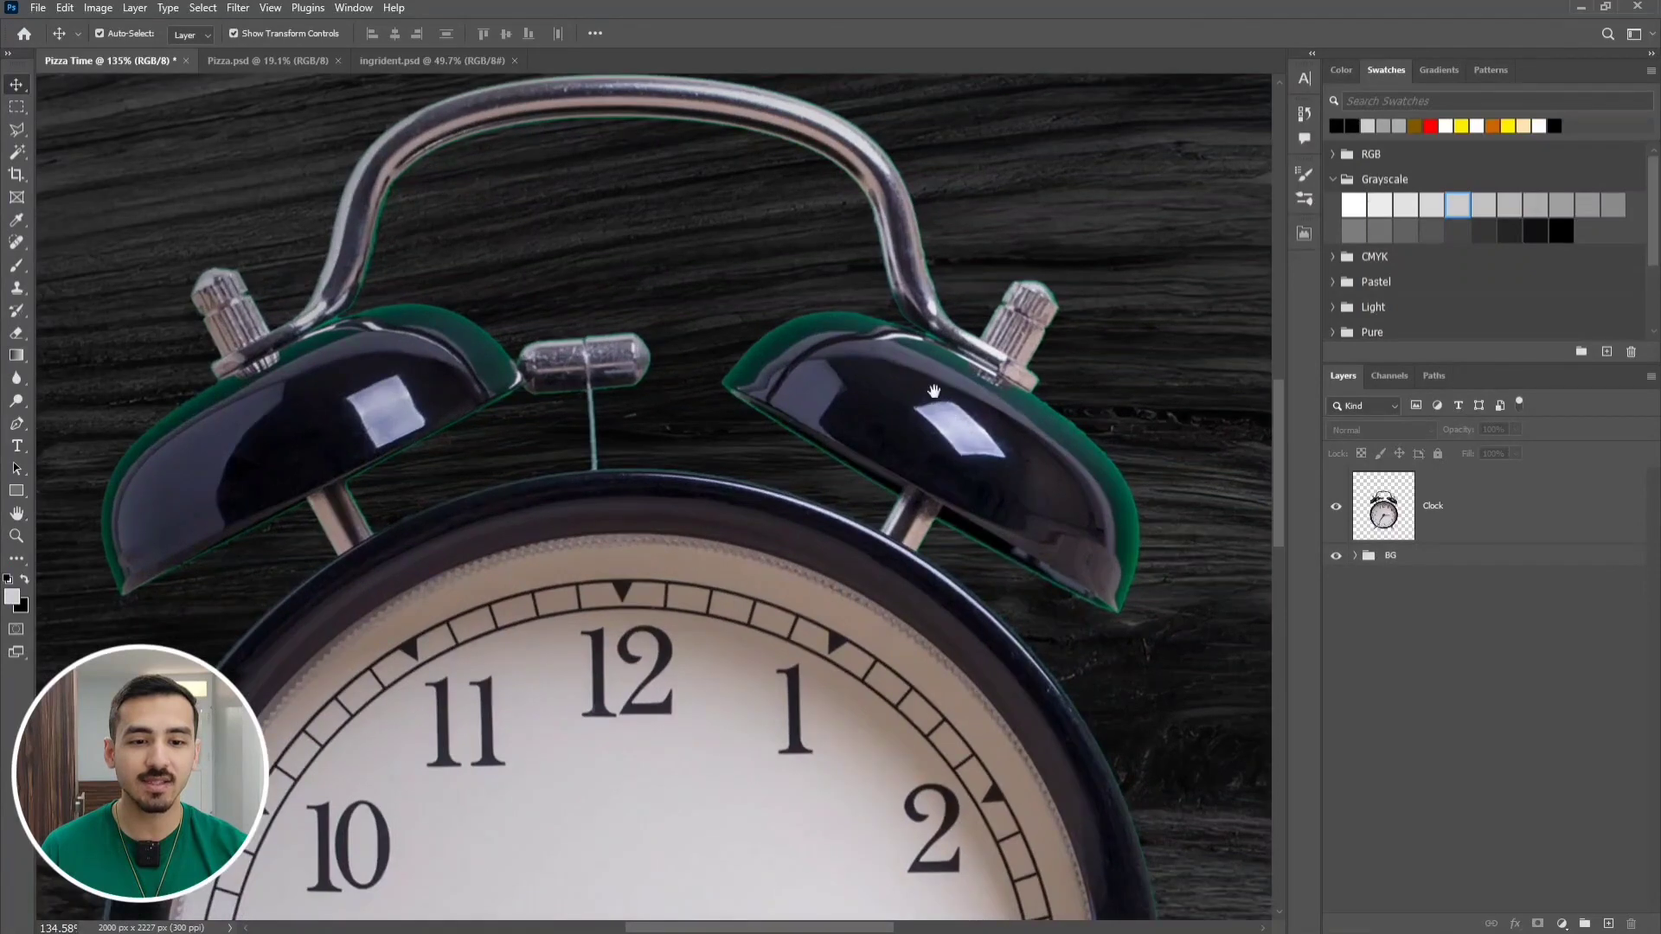
drag(933, 394, 946, 411)
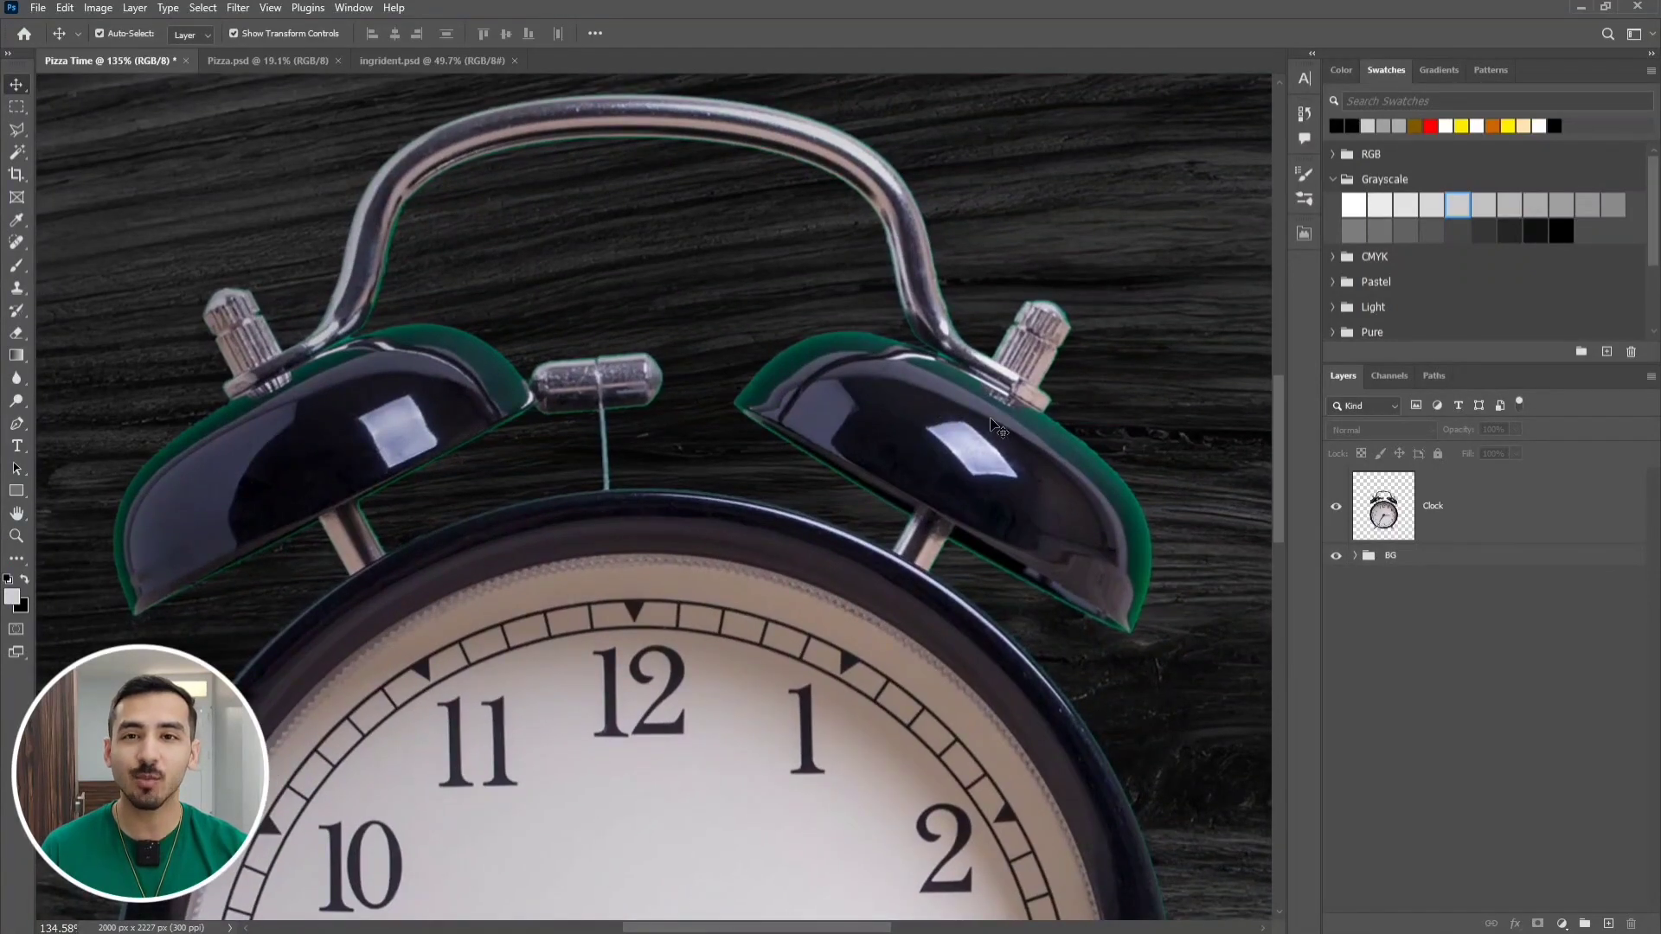
click(1489, 509)
double_click(1489, 507)
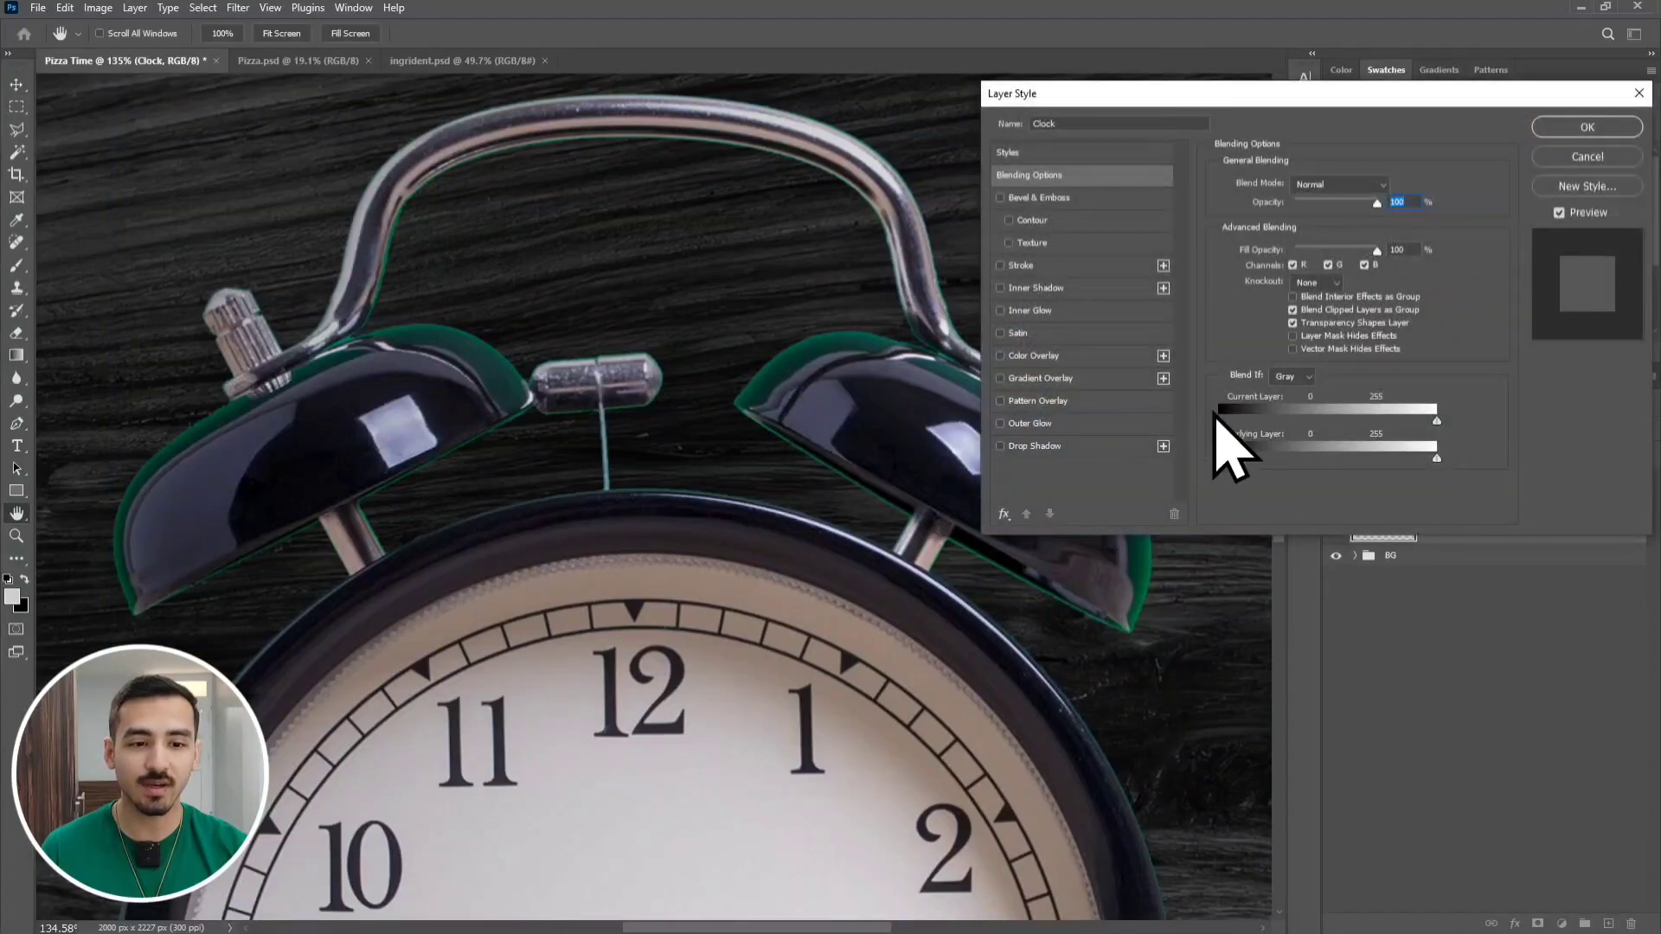
click(1022, 358)
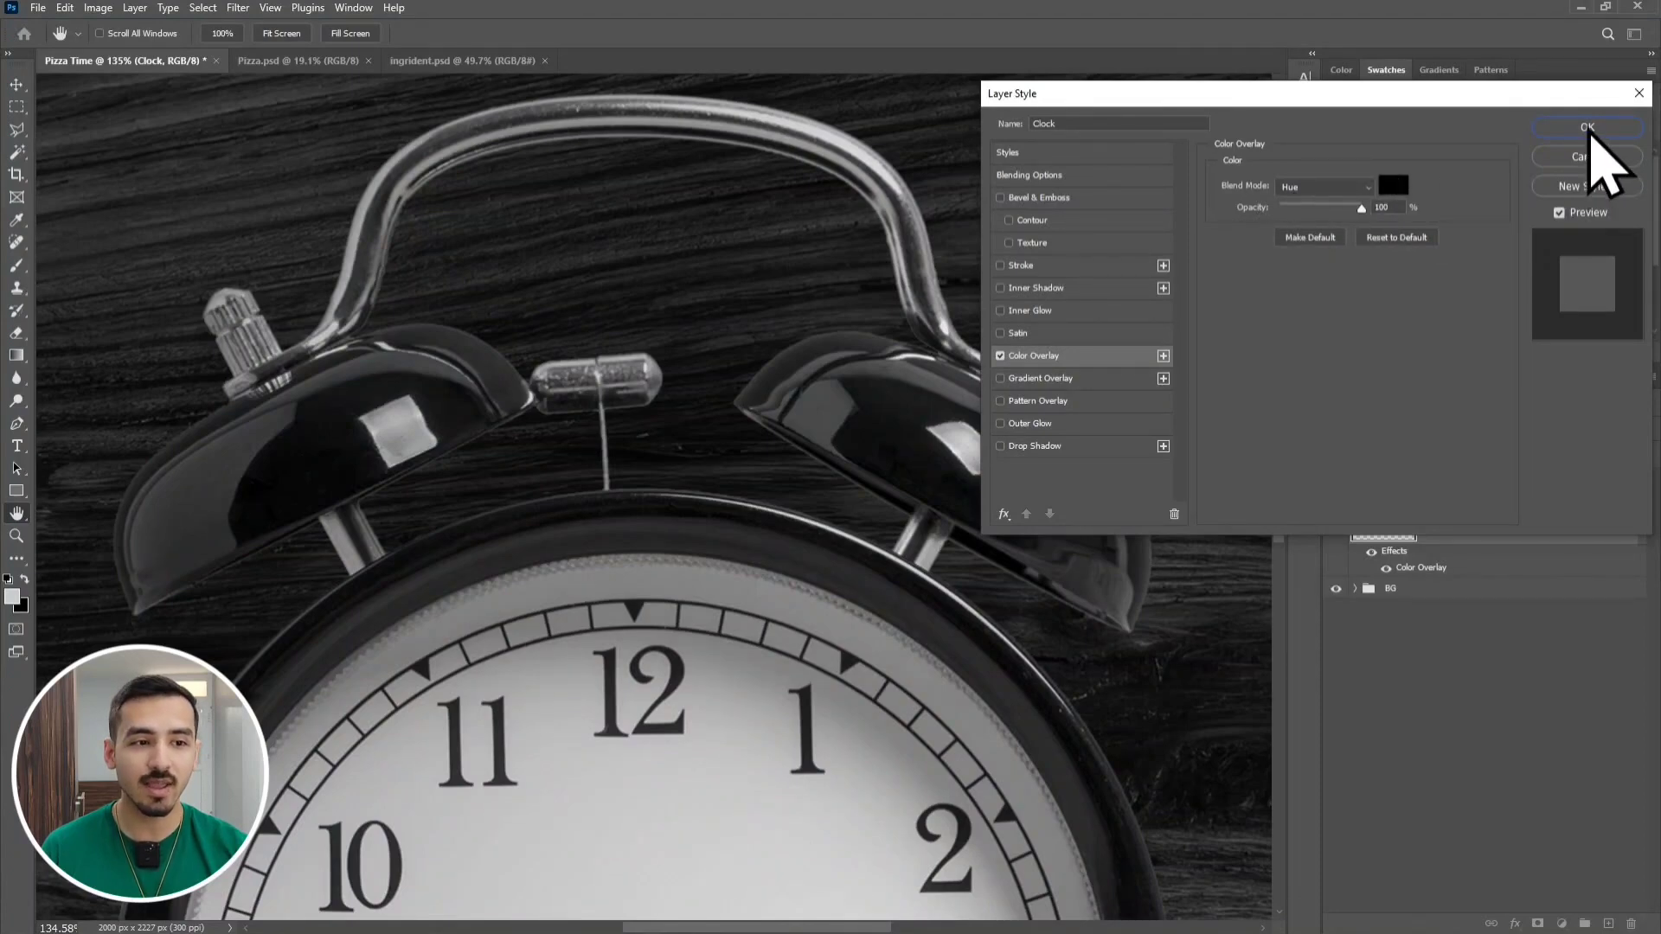
click(1587, 127)
click(1452, 703)
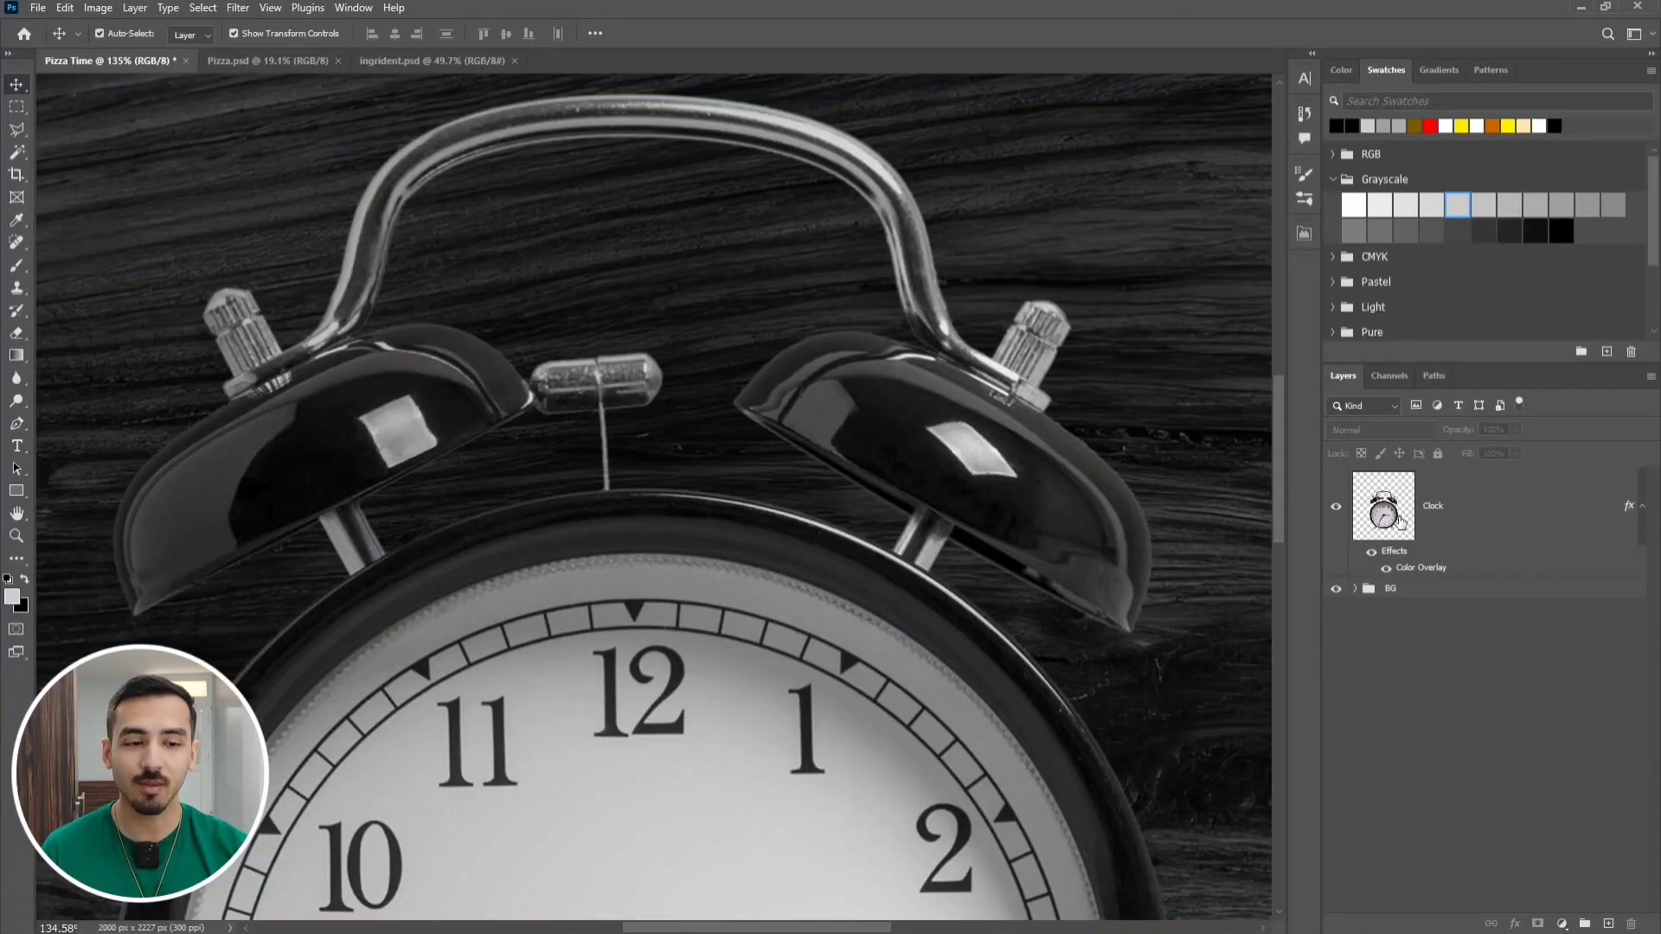
Hide the Clock layer's Color Overlay effect and select the layer for retouching around the right bell
click(1370, 553)
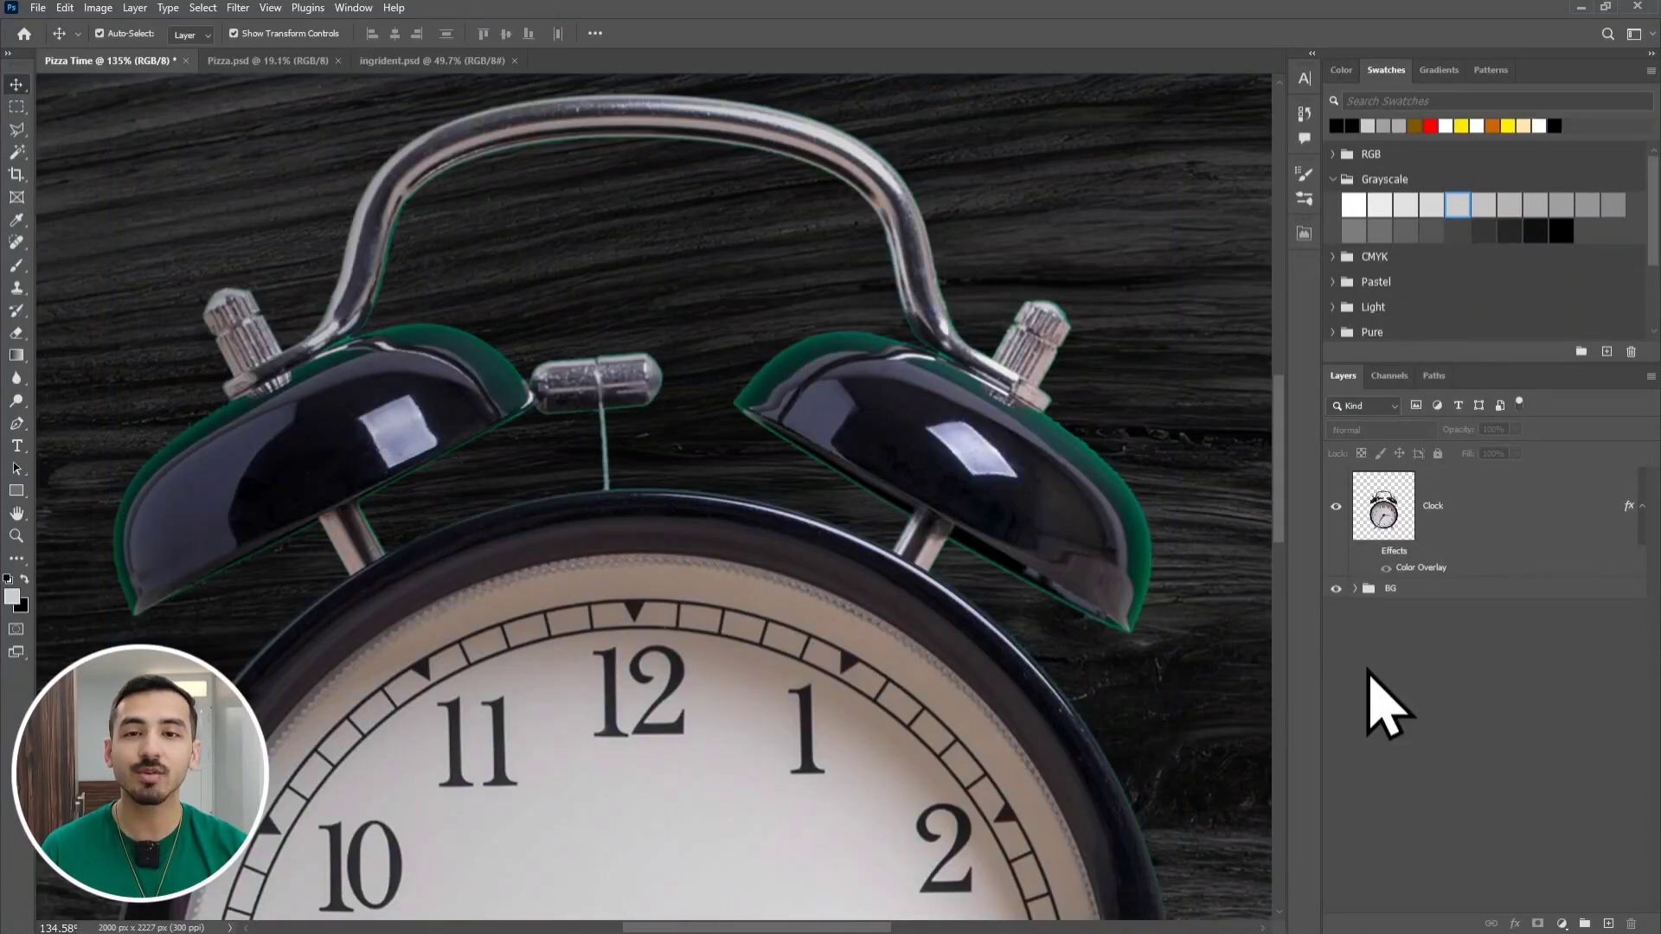
click(1485, 495)
scroll(872, 464, up, 5)
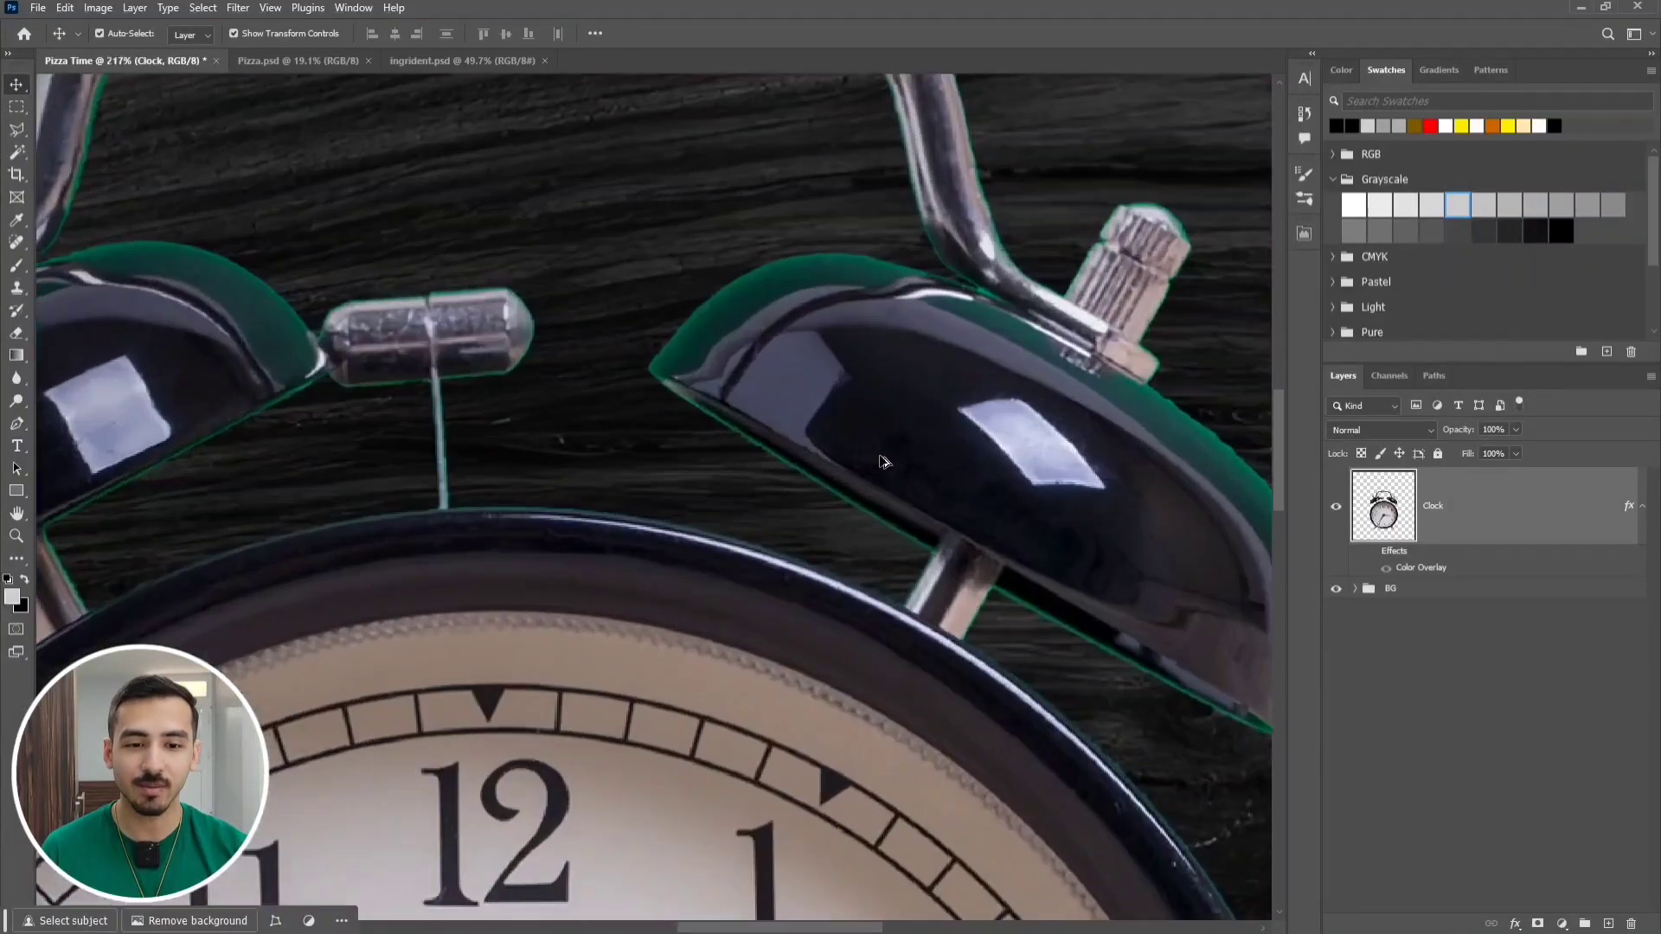
drag(1007, 417, 781, 491)
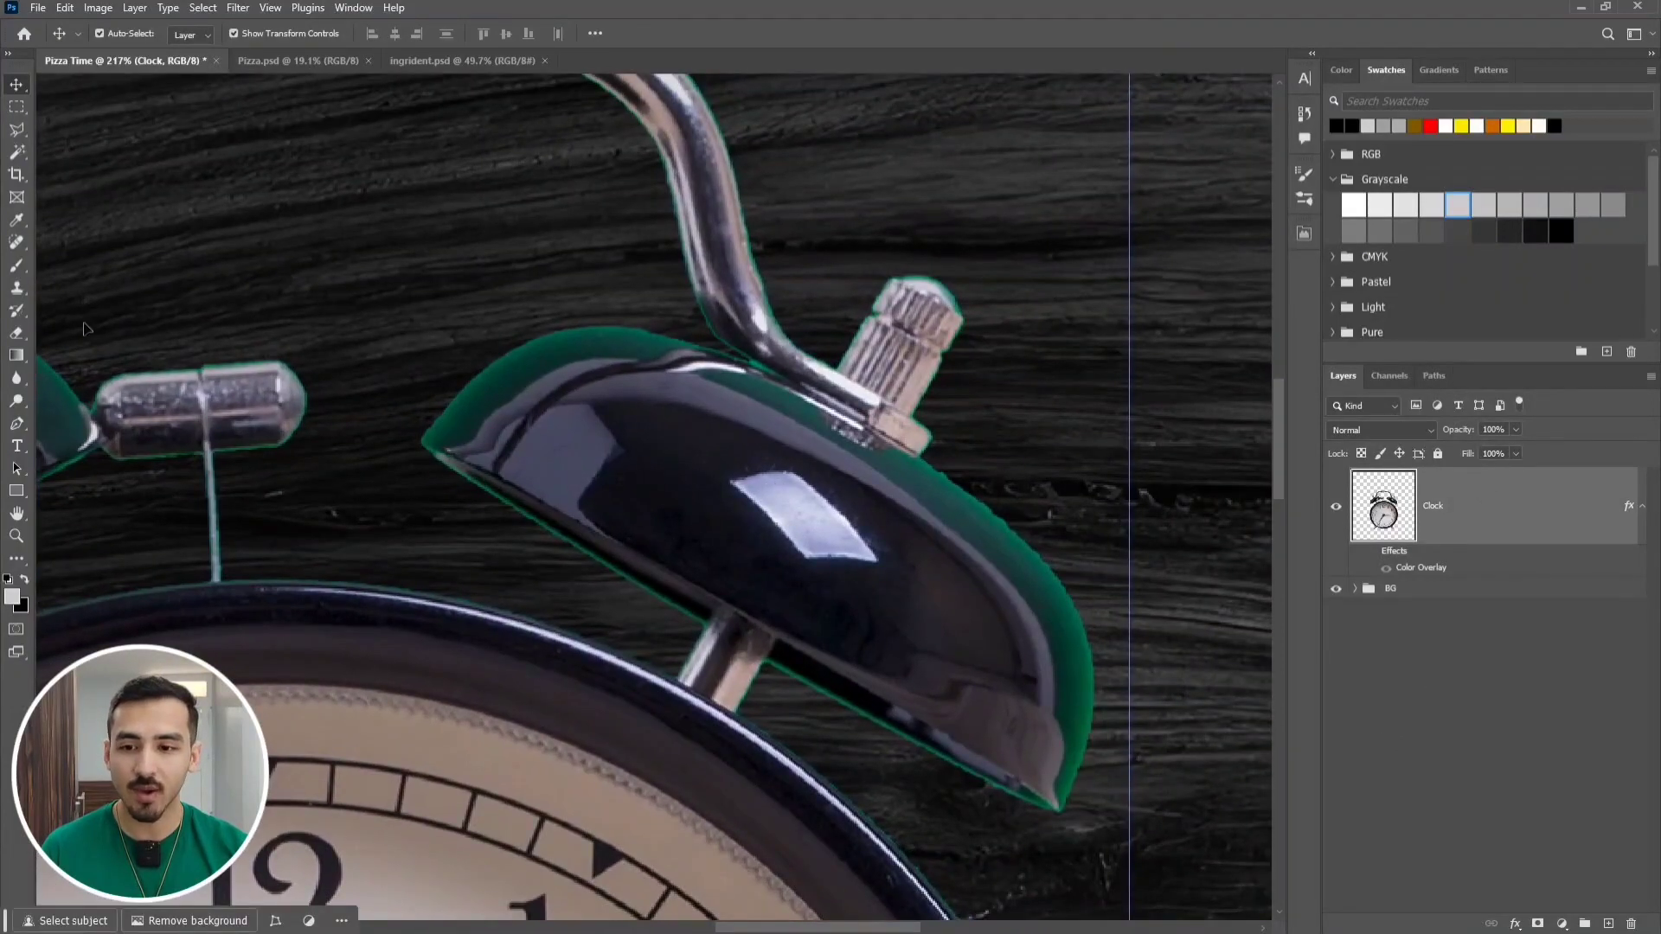
Paint out the right bell's green fringe with the Color Replacement Tool at about 35 px, using black sampled from the bell
click(17, 266)
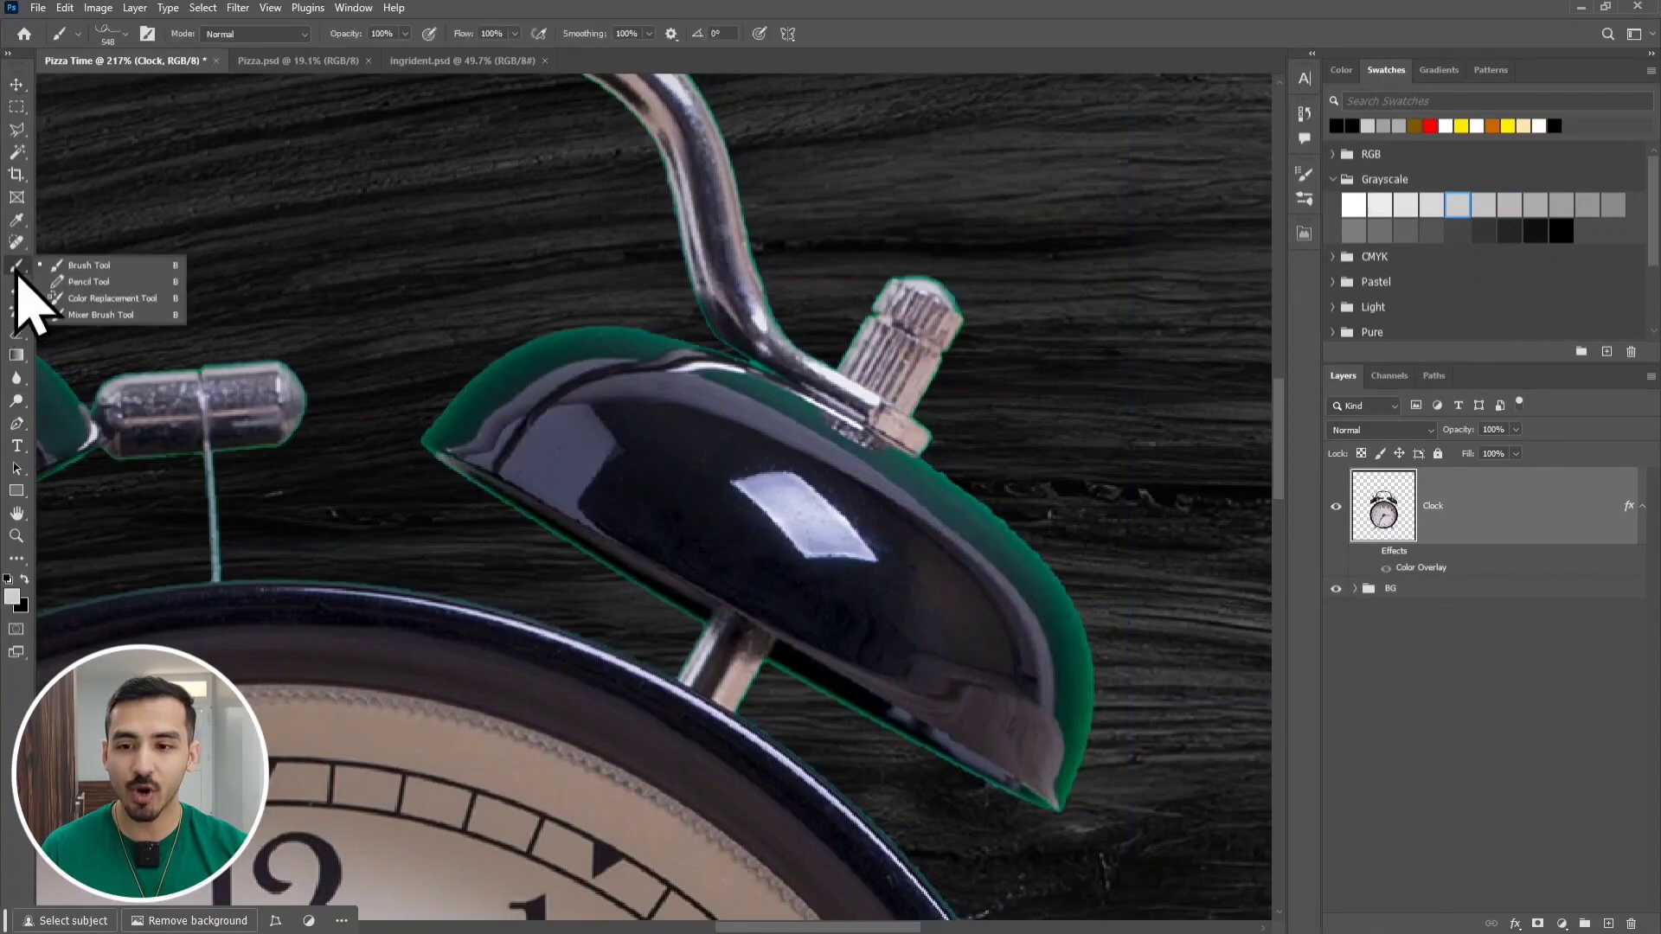
click(158, 300)
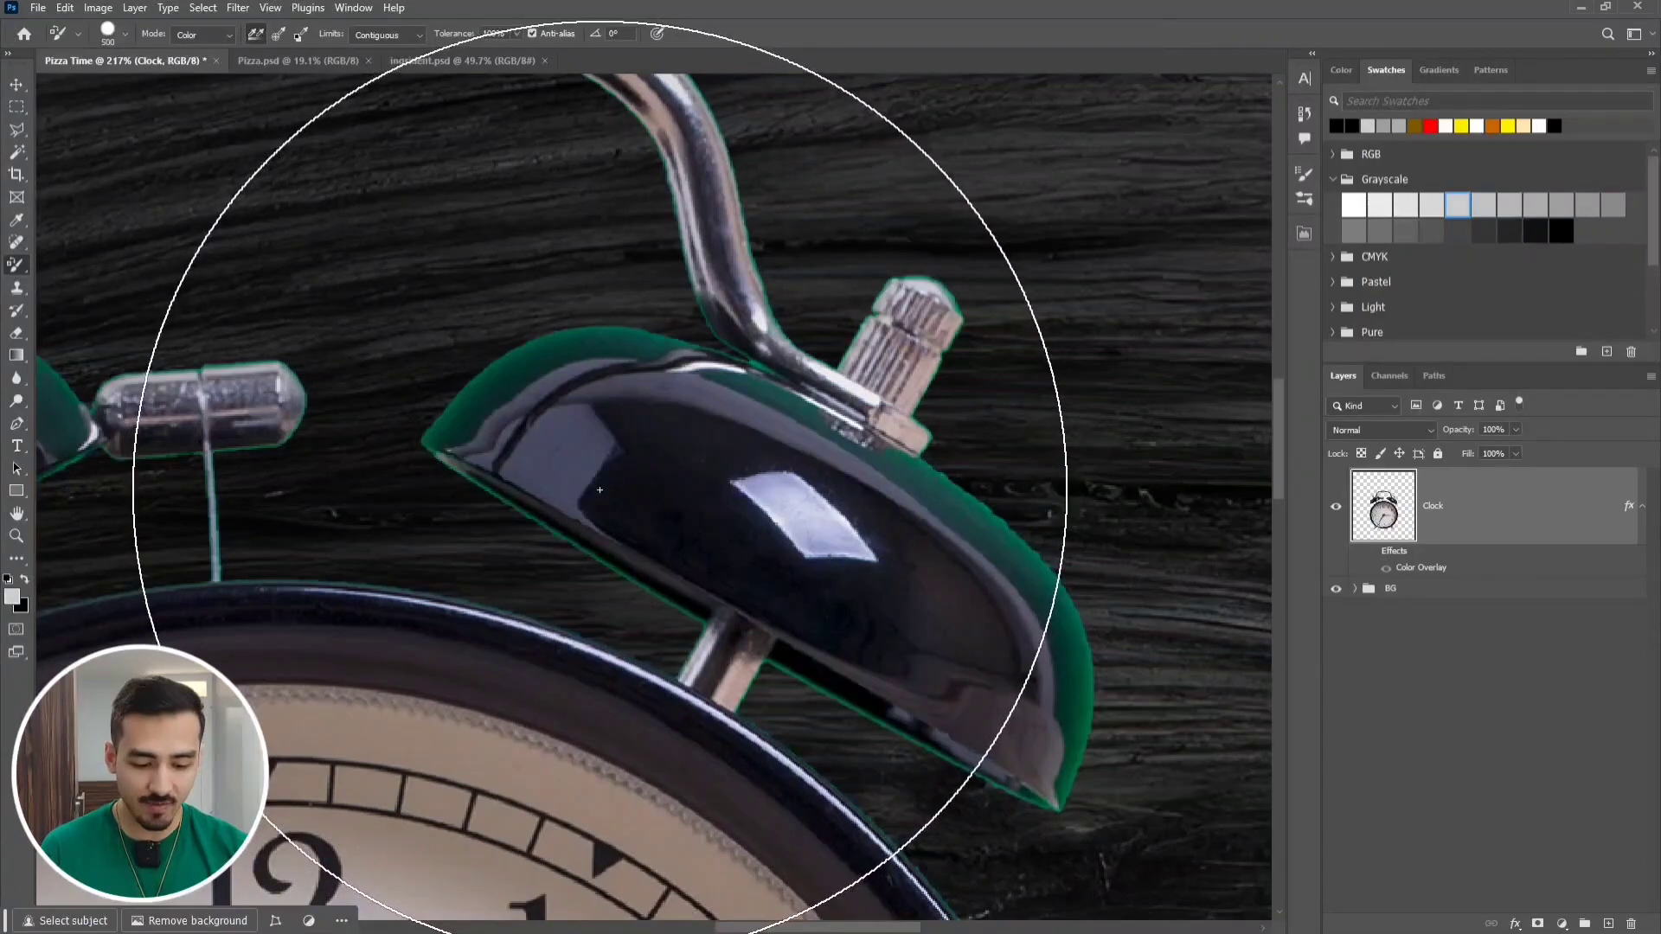
key(bracketleft)
key(bracketleft)
key(bracketleft)
key(bracketleft)
key(bracketleft)
key(bracketleft)
key(bracketleft)
key(bracketleft)
key(bracketleft)
key(bracketleft)
key(bracketleft)
key(bracketleft)
key(bracketleft)
key(bracketleft)
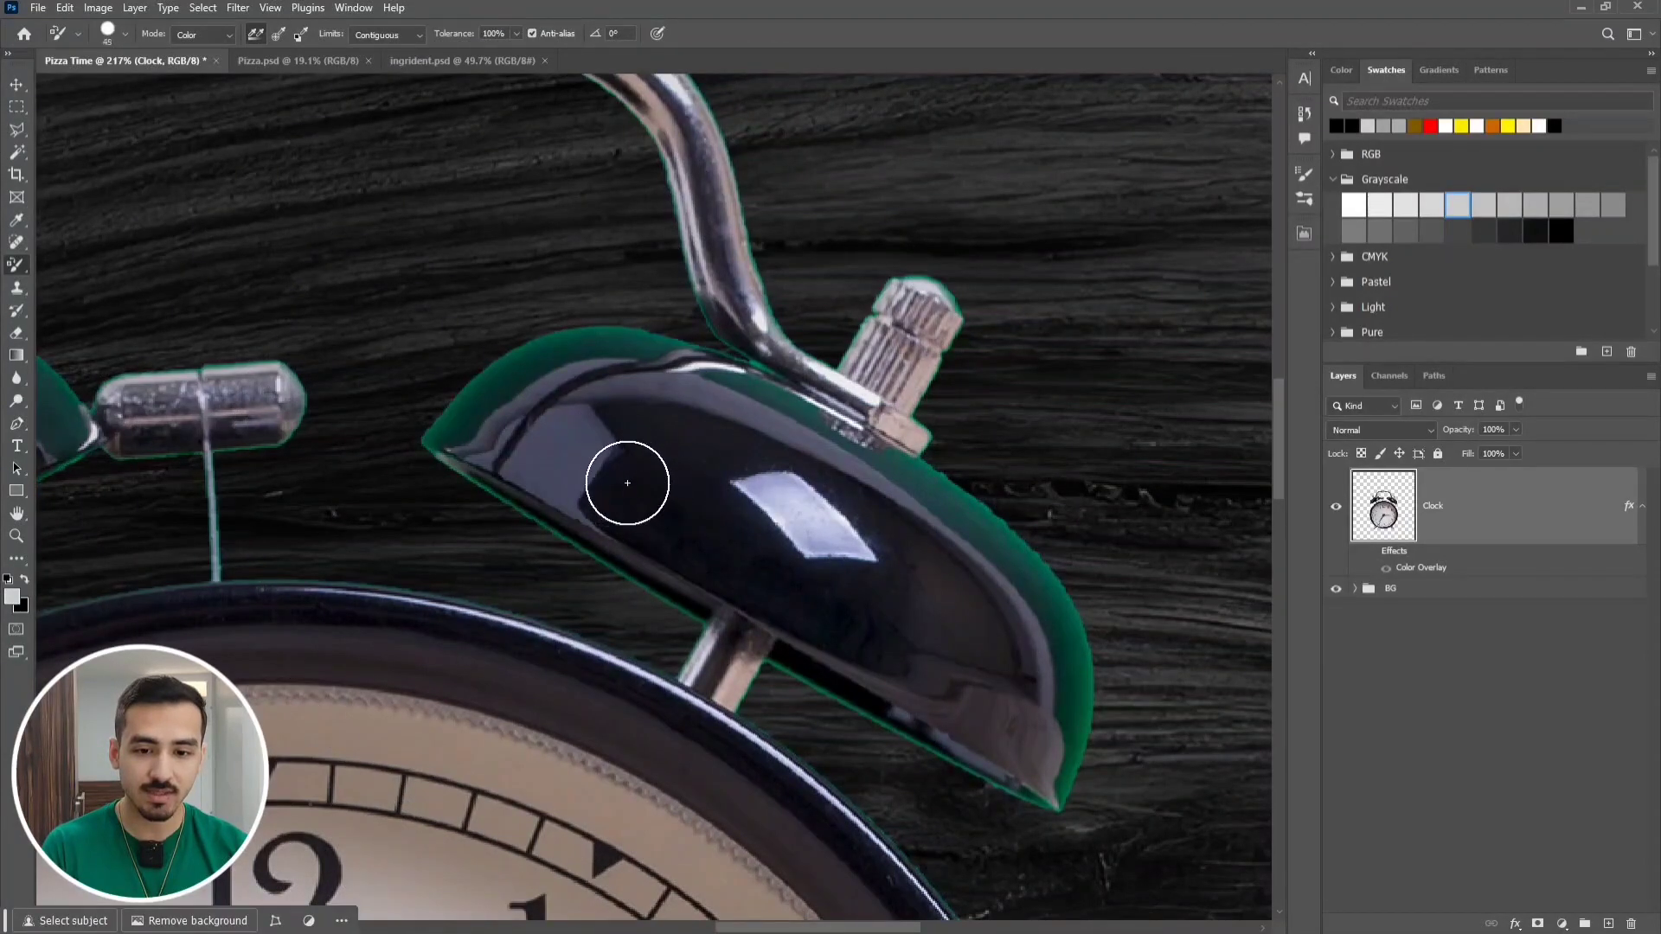
key(bracketleft)
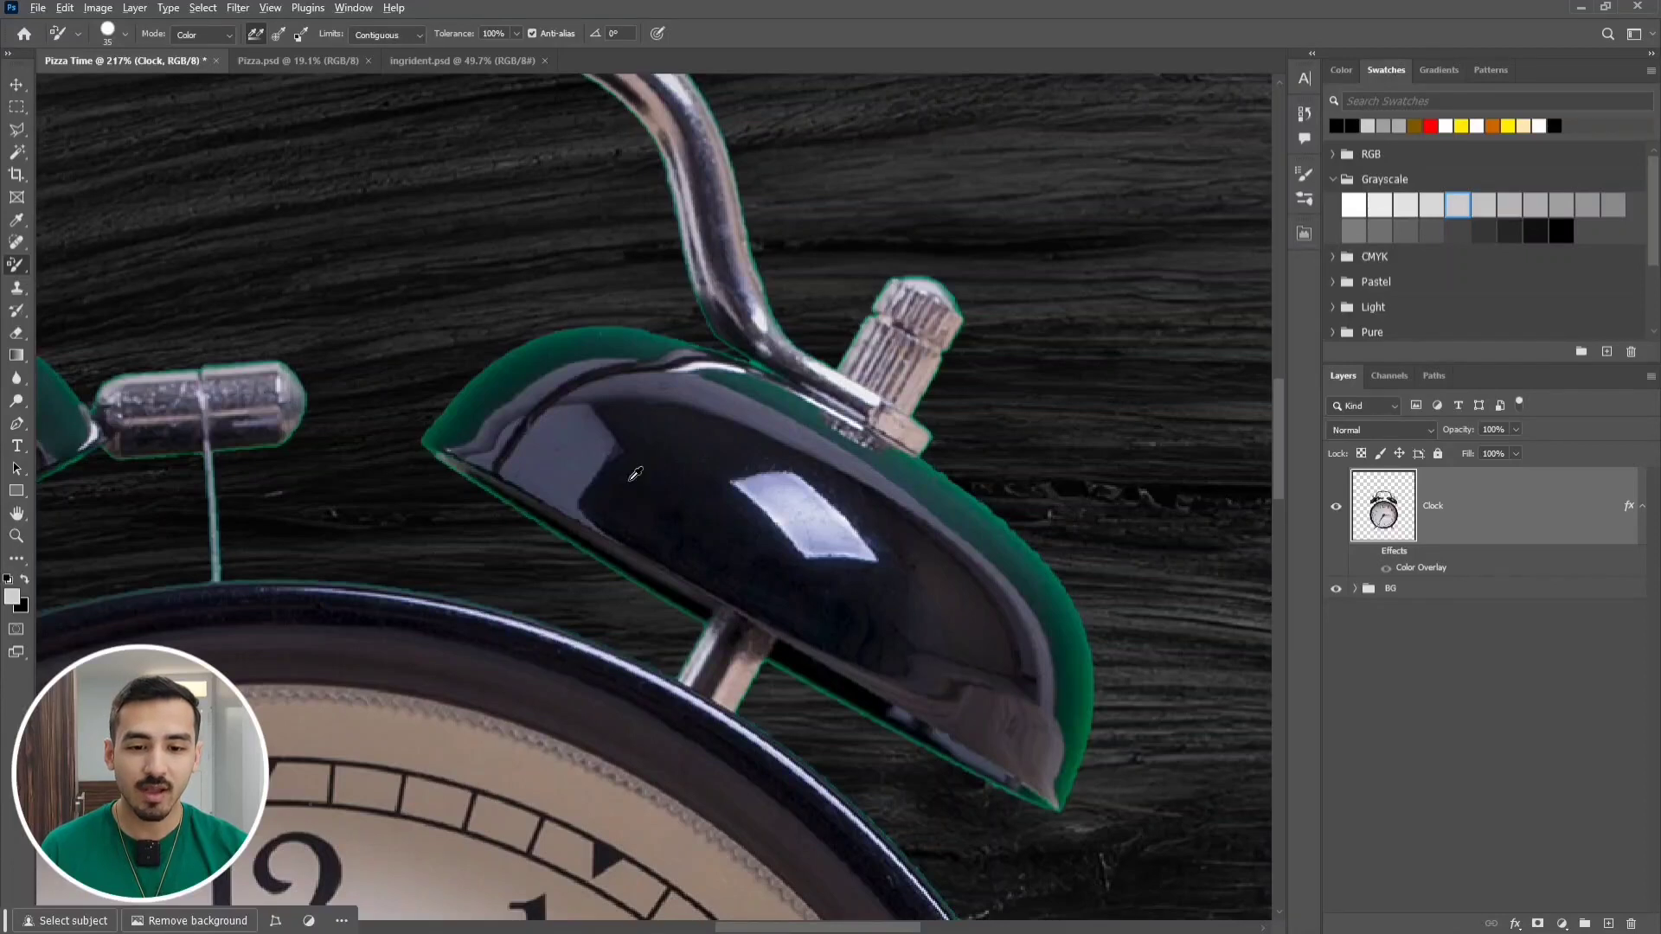
alt+click(628, 481)
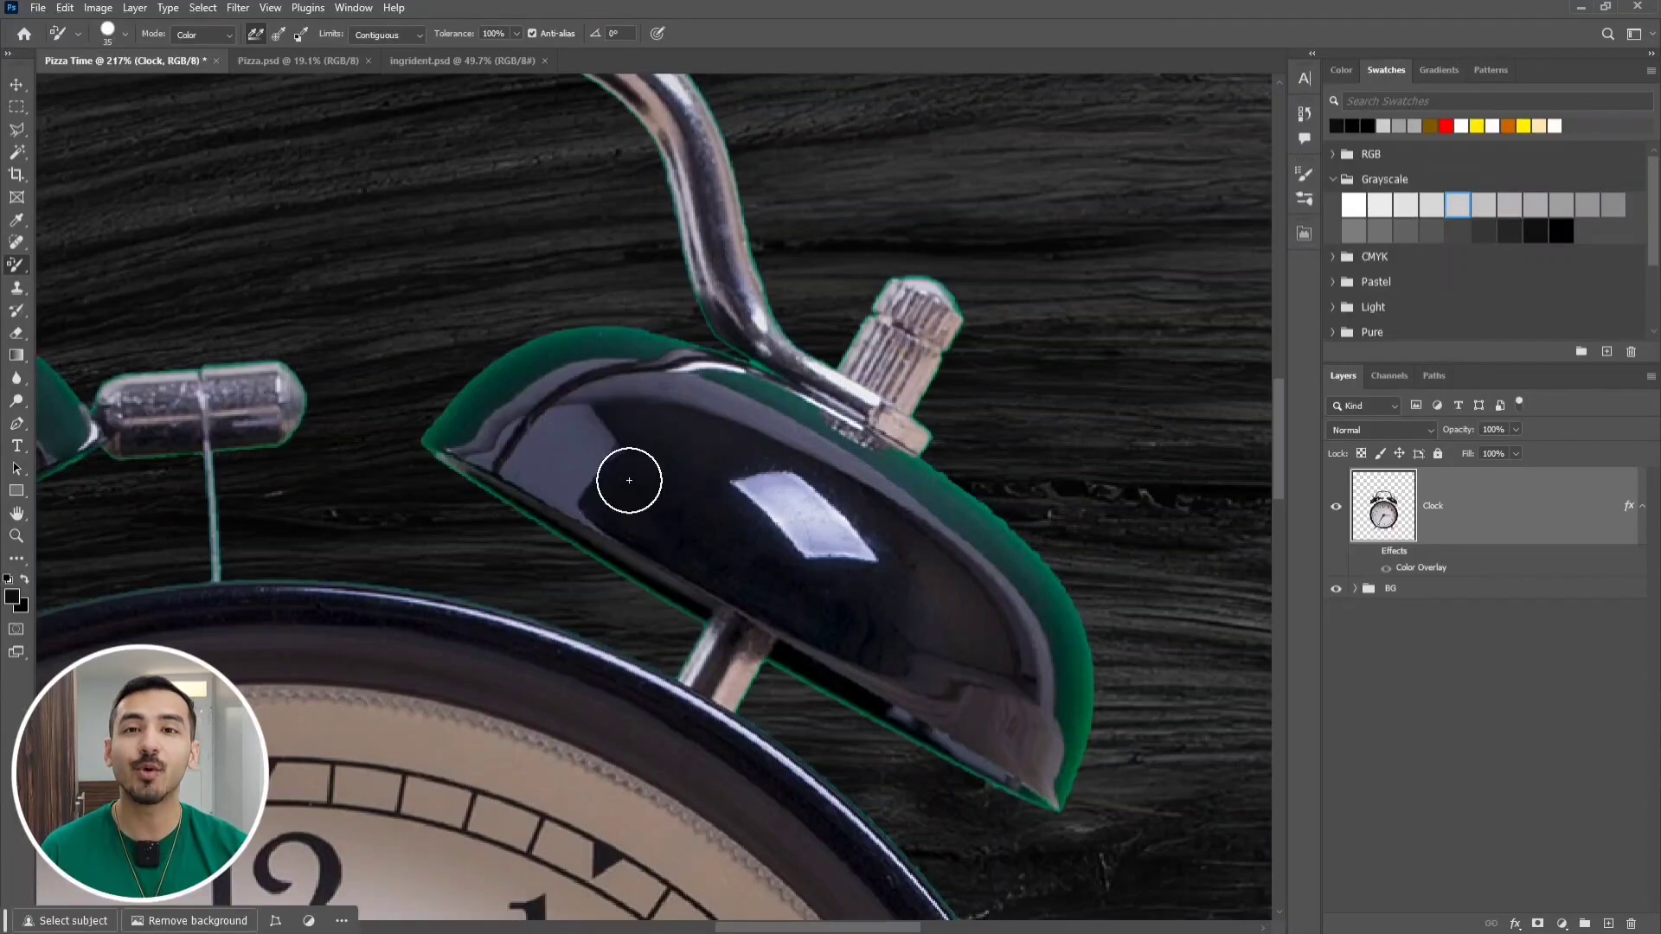
alt+click(630, 480)
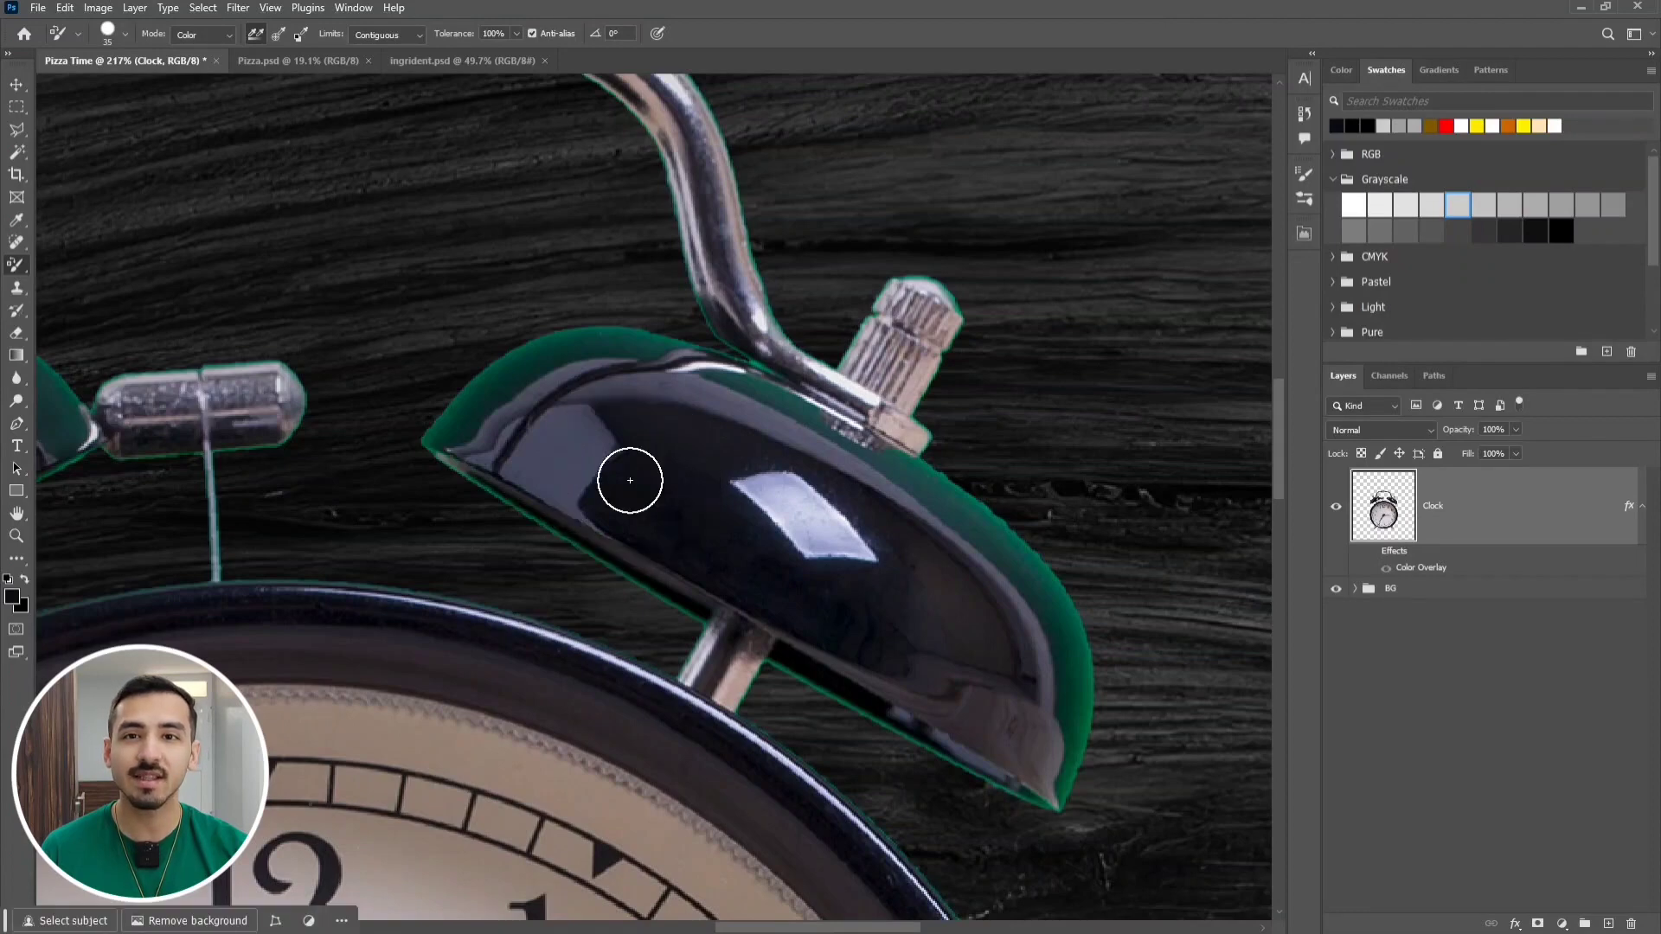
mouse_move(450, 435)
mouse_down()
mouse_move(492, 385)
mouse_move(605, 341)
mouse_move(522, 359)
mouse_move(647, 344)
mouse_move(903, 462)
mouse_move(1035, 580)
mouse_move(970, 542)
mouse_move(1076, 654)
mouse_move(1078, 763)
mouse_move(1076, 694)
mouse_move(1055, 791)
mouse_move(966, 765)
mouse_move(660, 606)
mouse_up()
mouse_move(484, 483)
mouse_down()
mouse_move(441, 454)
mouse_move(714, 637)
mouse_move(685, 612)
mouse_up()
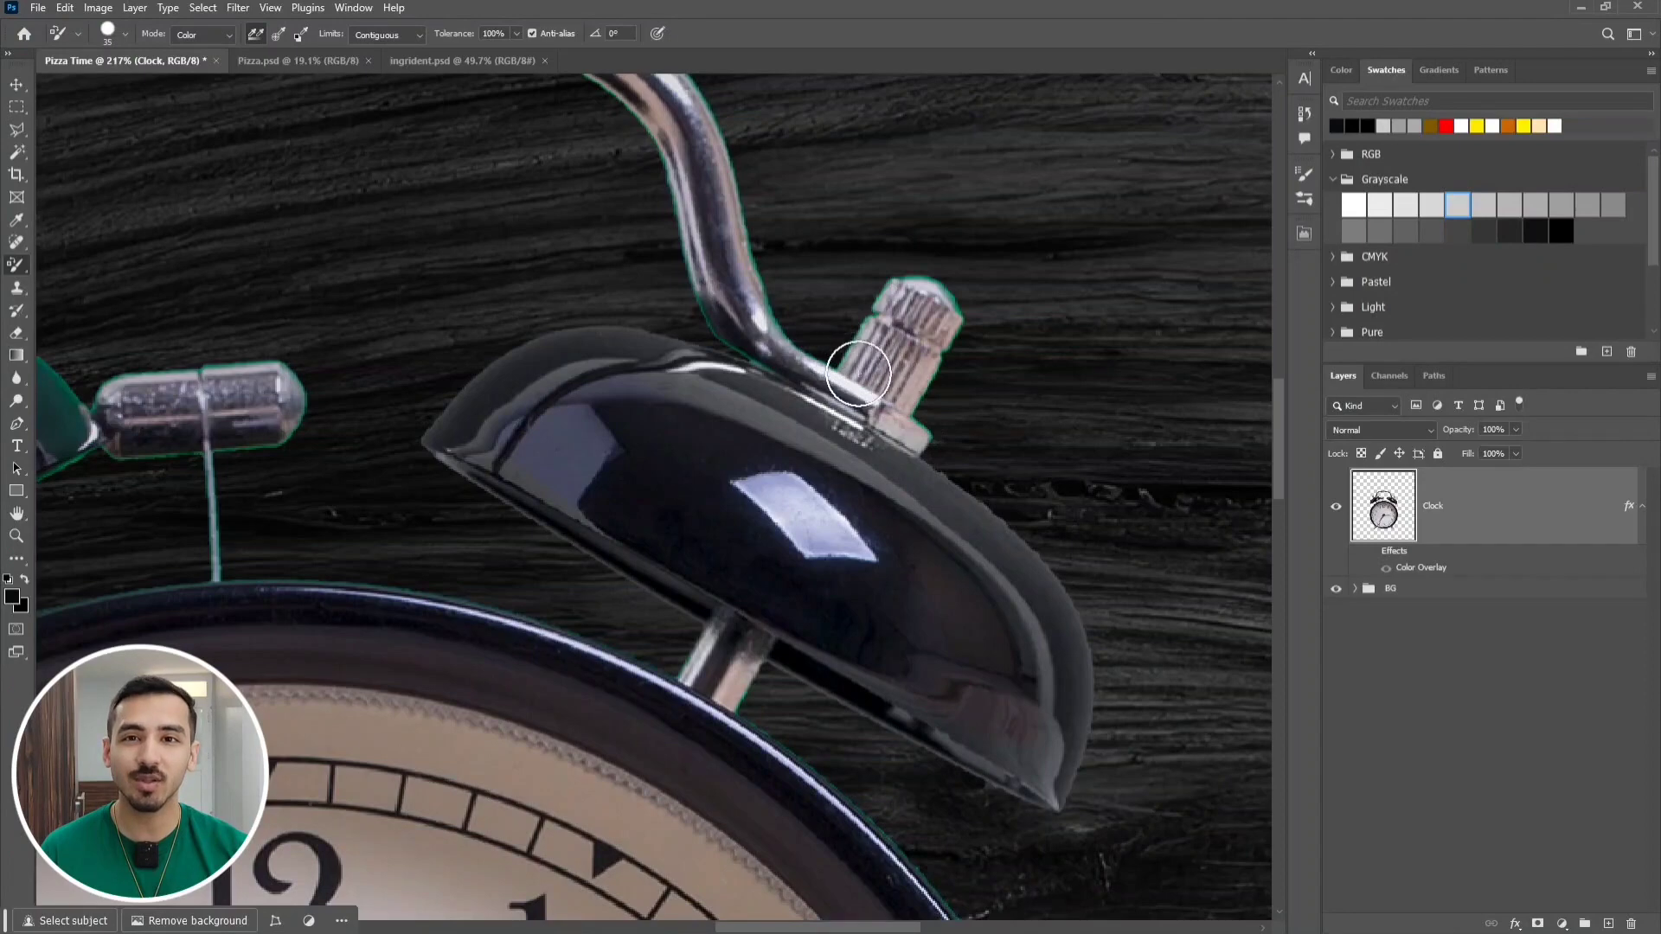
Recolor the green edges of the clock's handle, right knob, hammer and the upper left bell with the Color Replacement Tool
scroll(973, 558, up, 3)
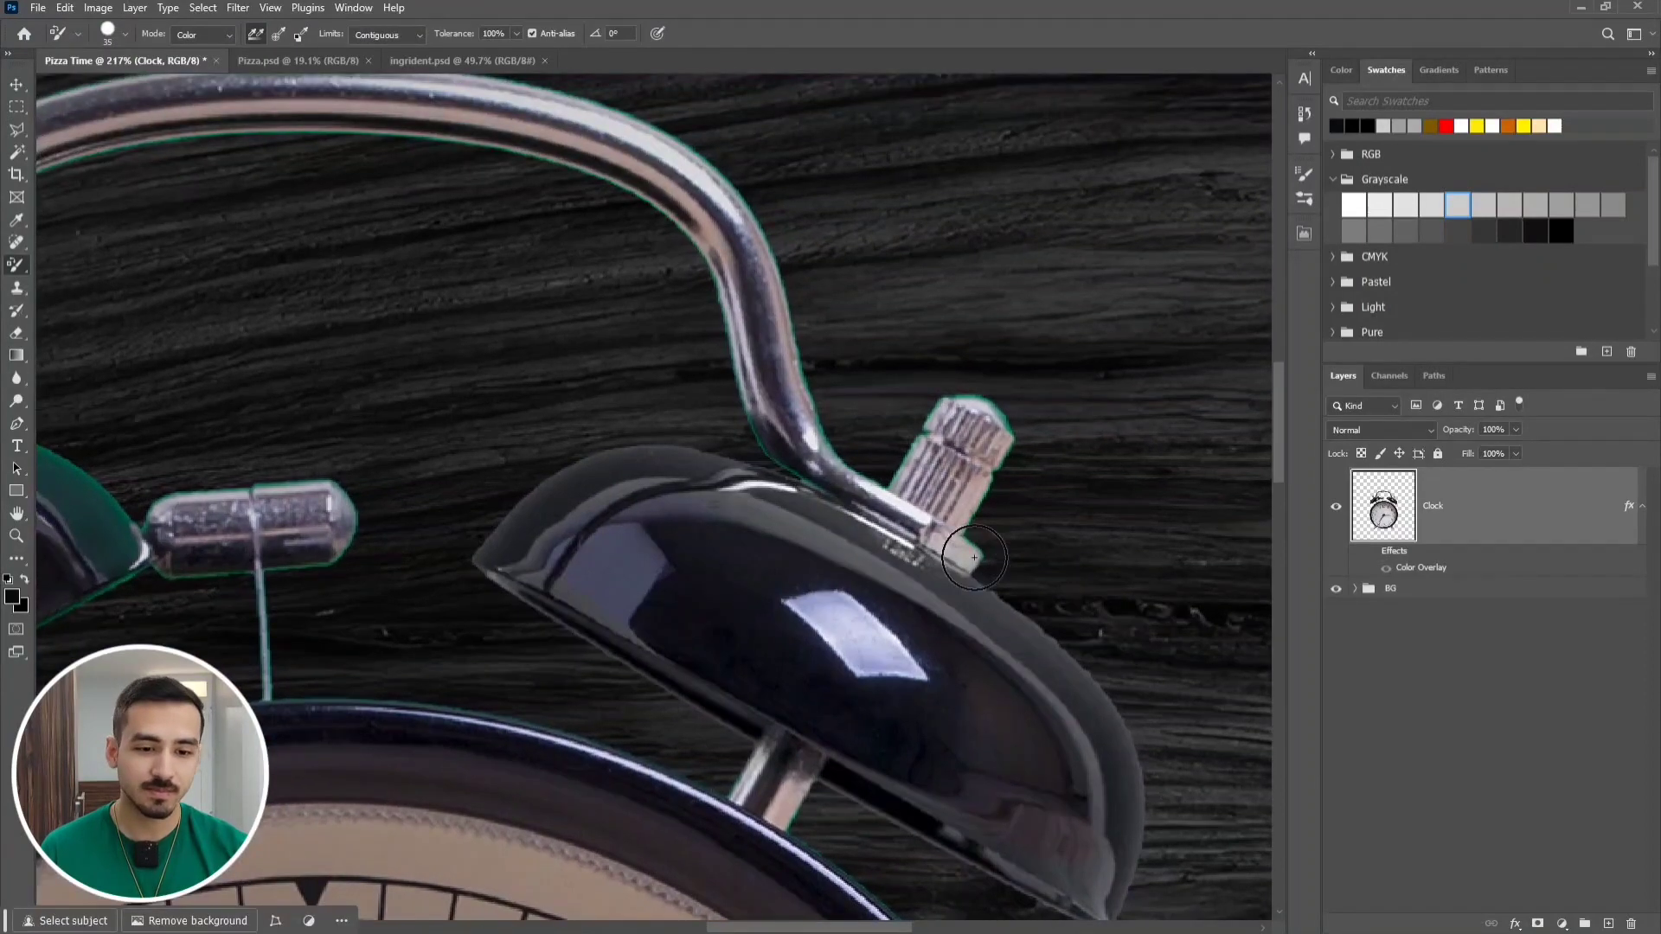
drag(974, 558, 716, 186)
drag(519, 190, 883, 363)
drag(883, 294, 286, 359)
drag(293, 530, 712, 345)
drag(486, 447, 1001, 483)
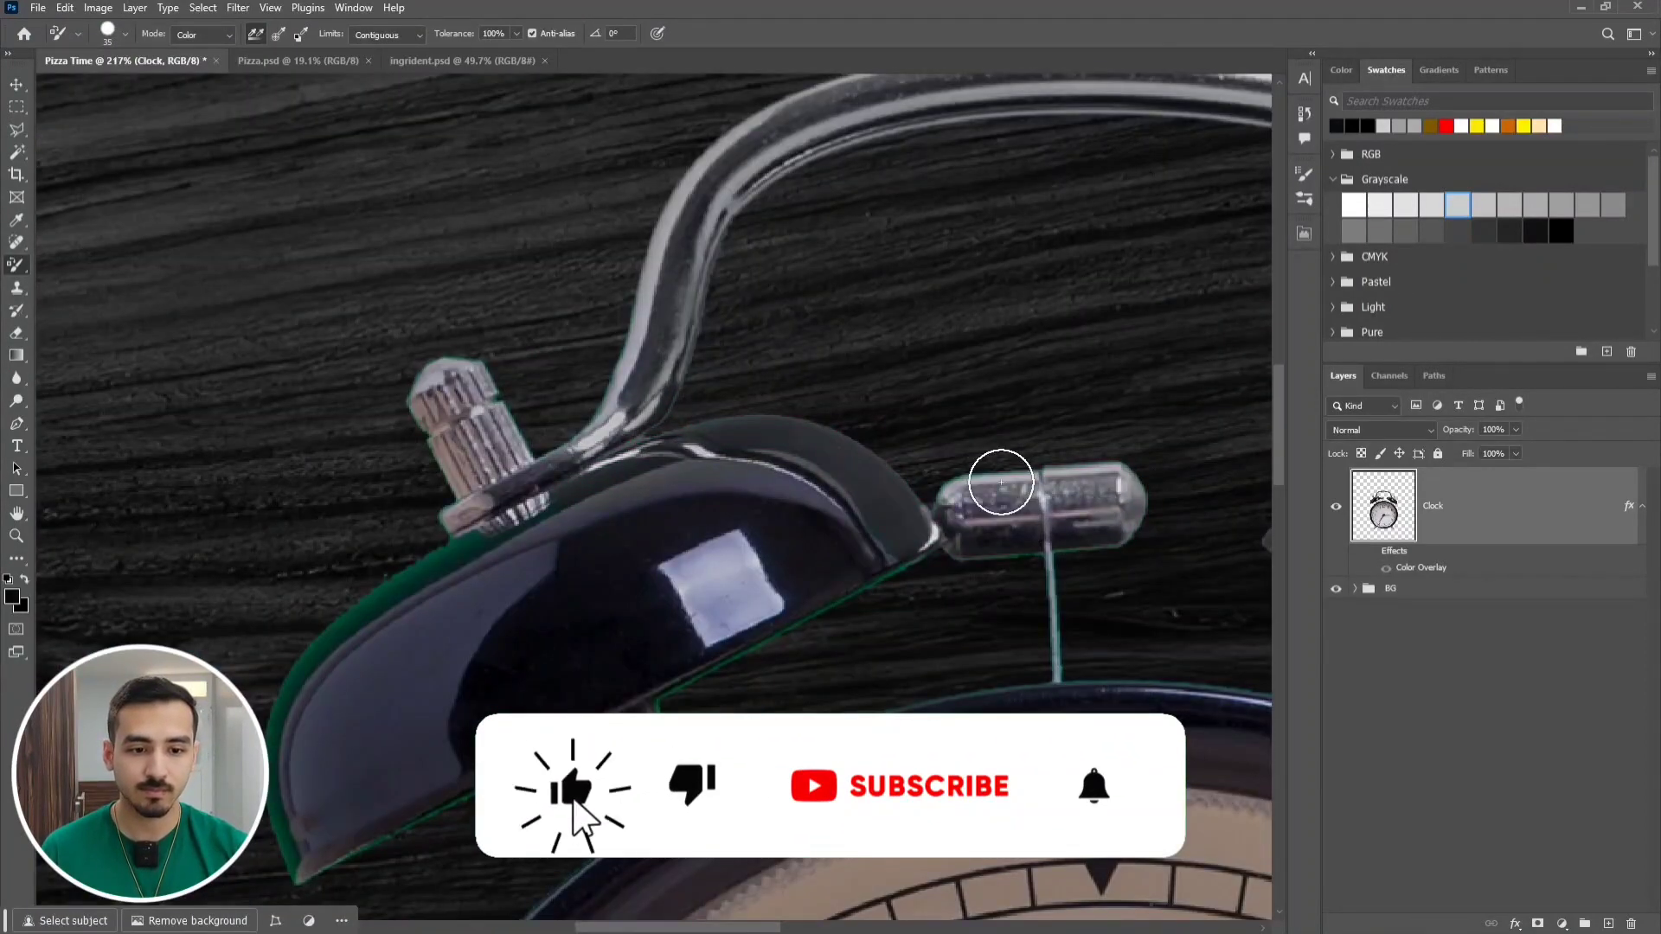
Neutralize the remaining green fringe along the hammer rod, bell stems, outer rim and legs of the clock
scroll(582, 481, down, 3)
scroll(1041, 610, right, 4)
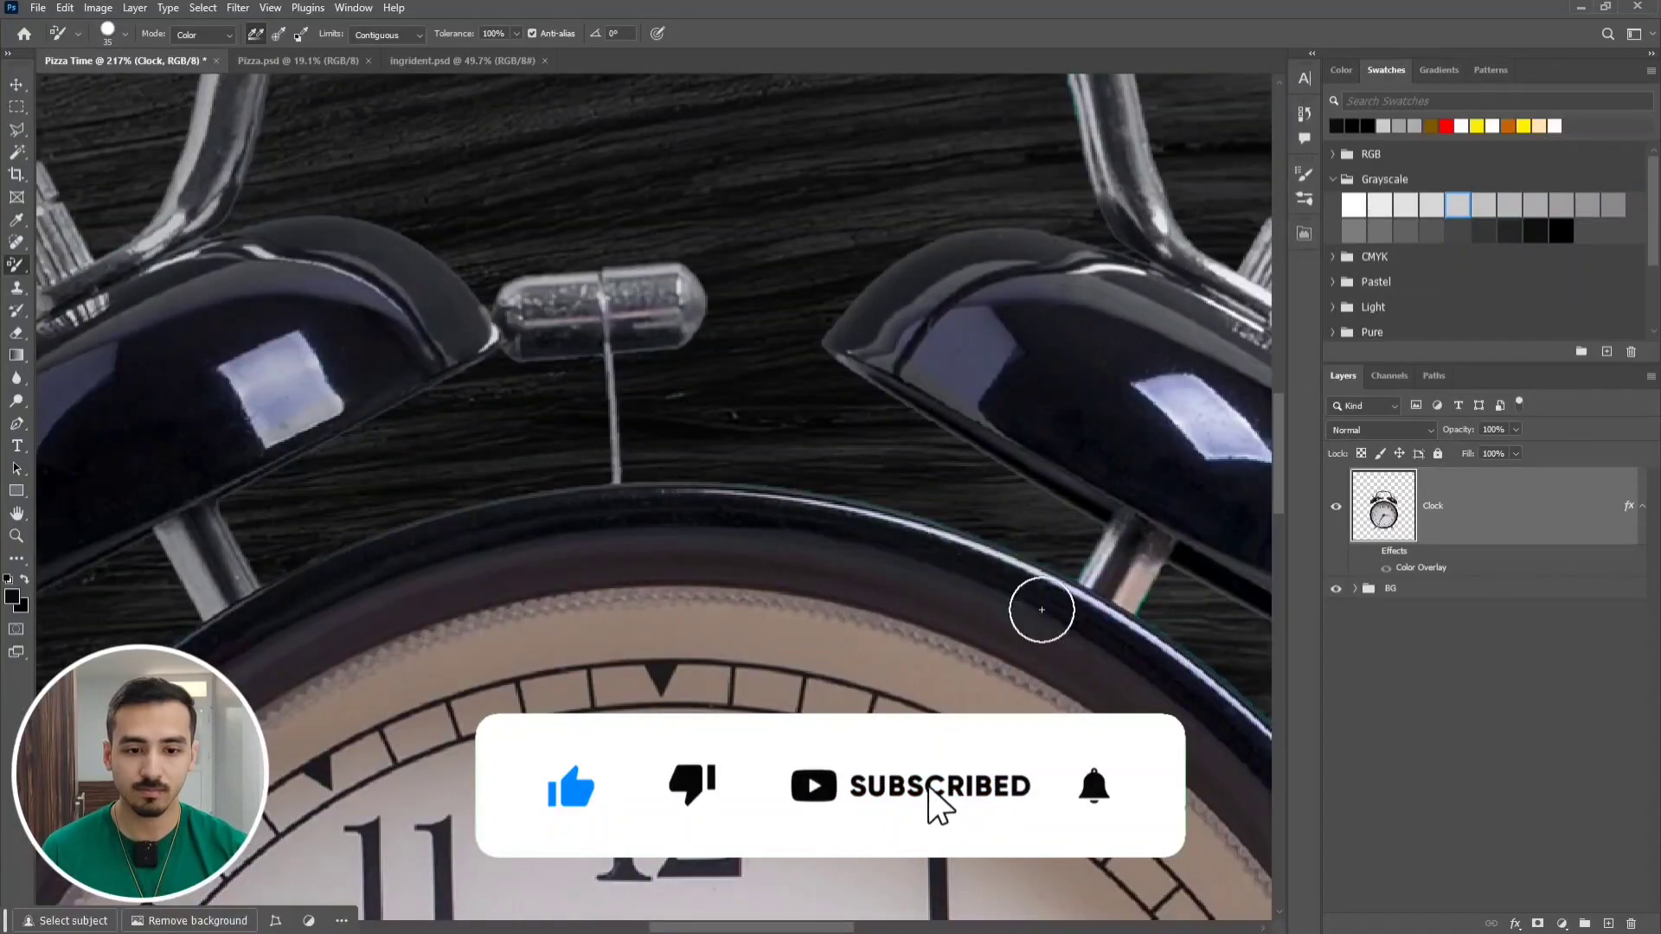
drag(1041, 610, 667, 345)
drag(727, 778, 779, 356)
drag(536, 736, 876, 368)
drag(329, 664, 927, 544)
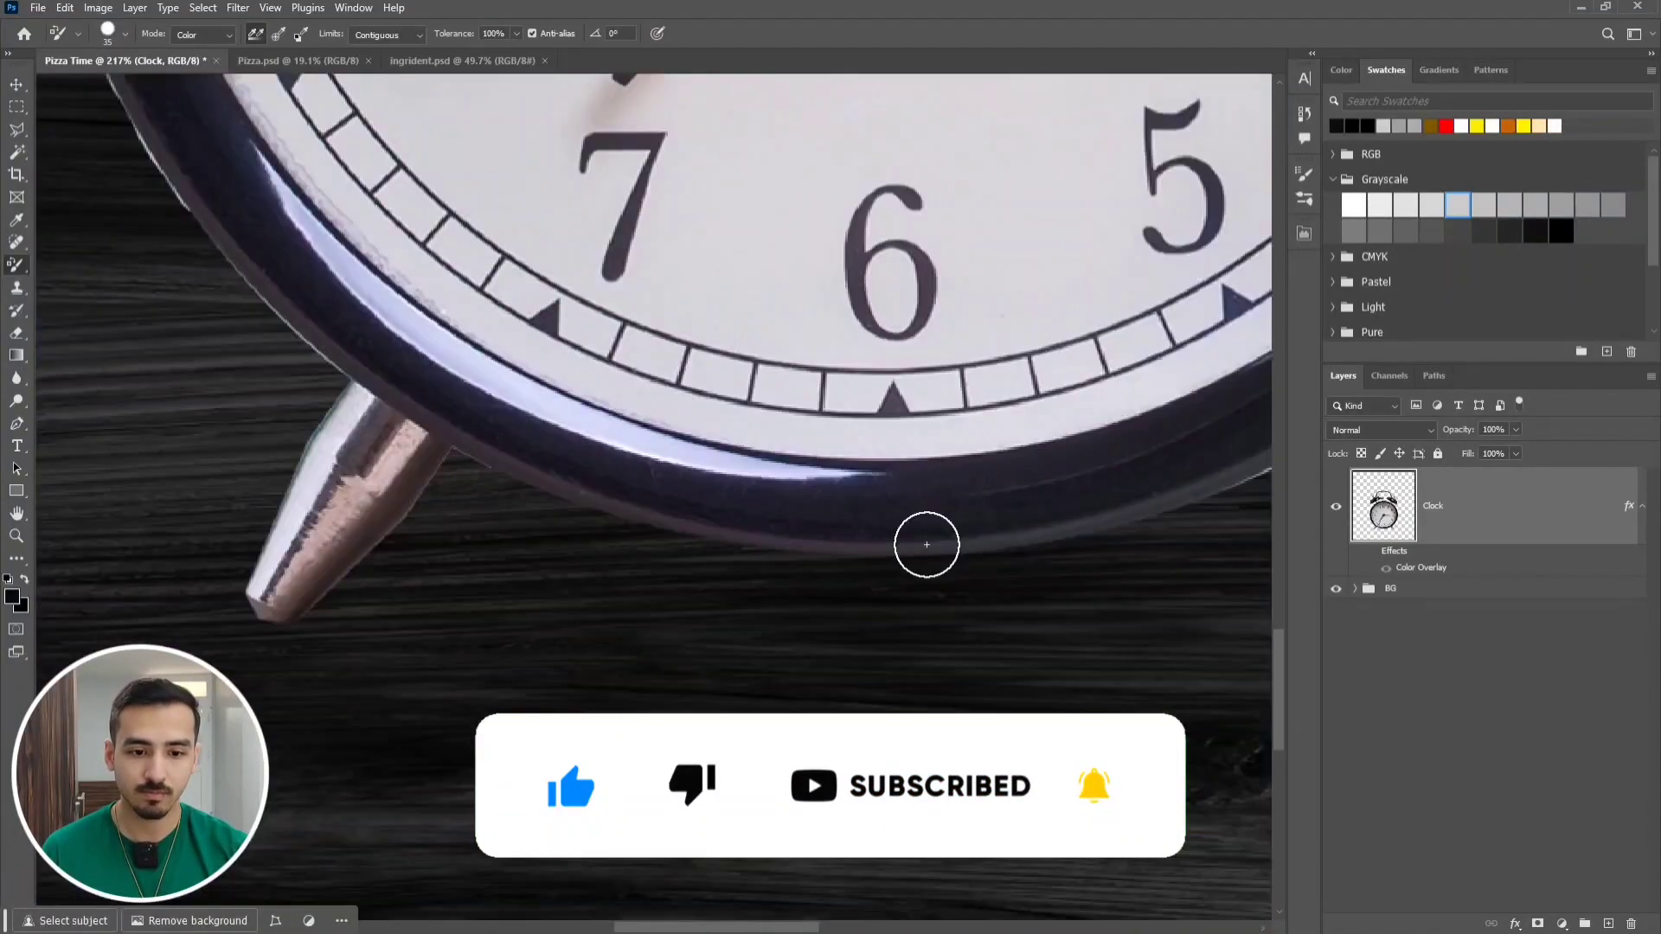
drag(348, 365, 790, 668)
drag(489, 116, 524, 549)
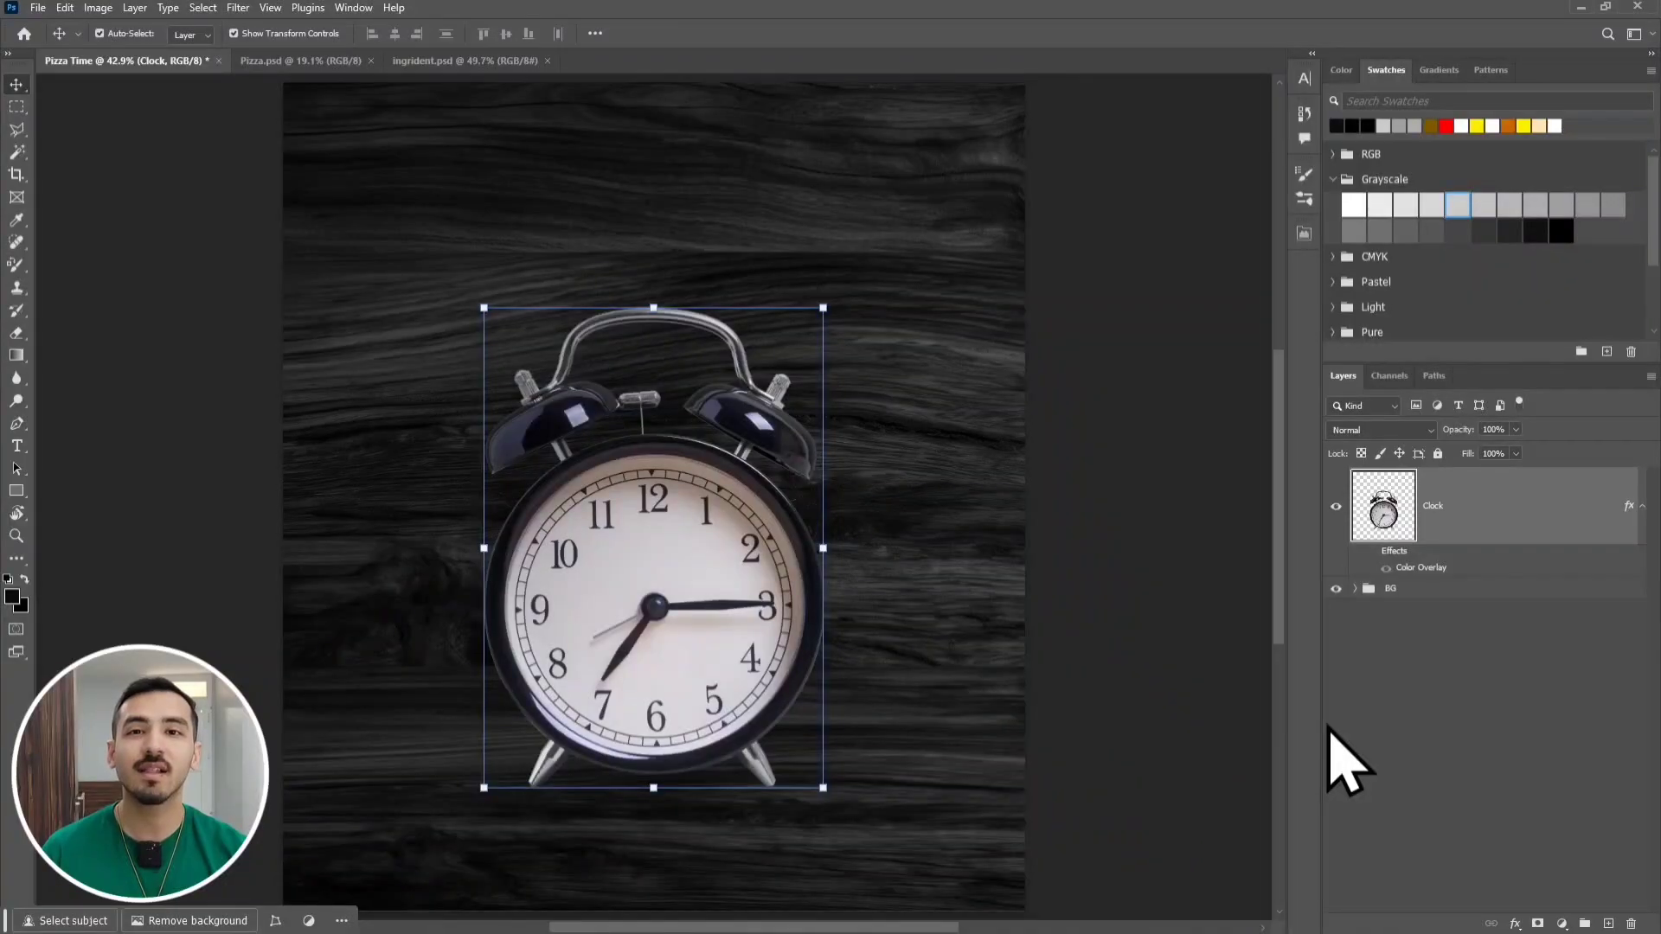
Deselect the Clock layer and hide the BG layer behind the cut-out pizza in Pizza.psd
click(1330, 729)
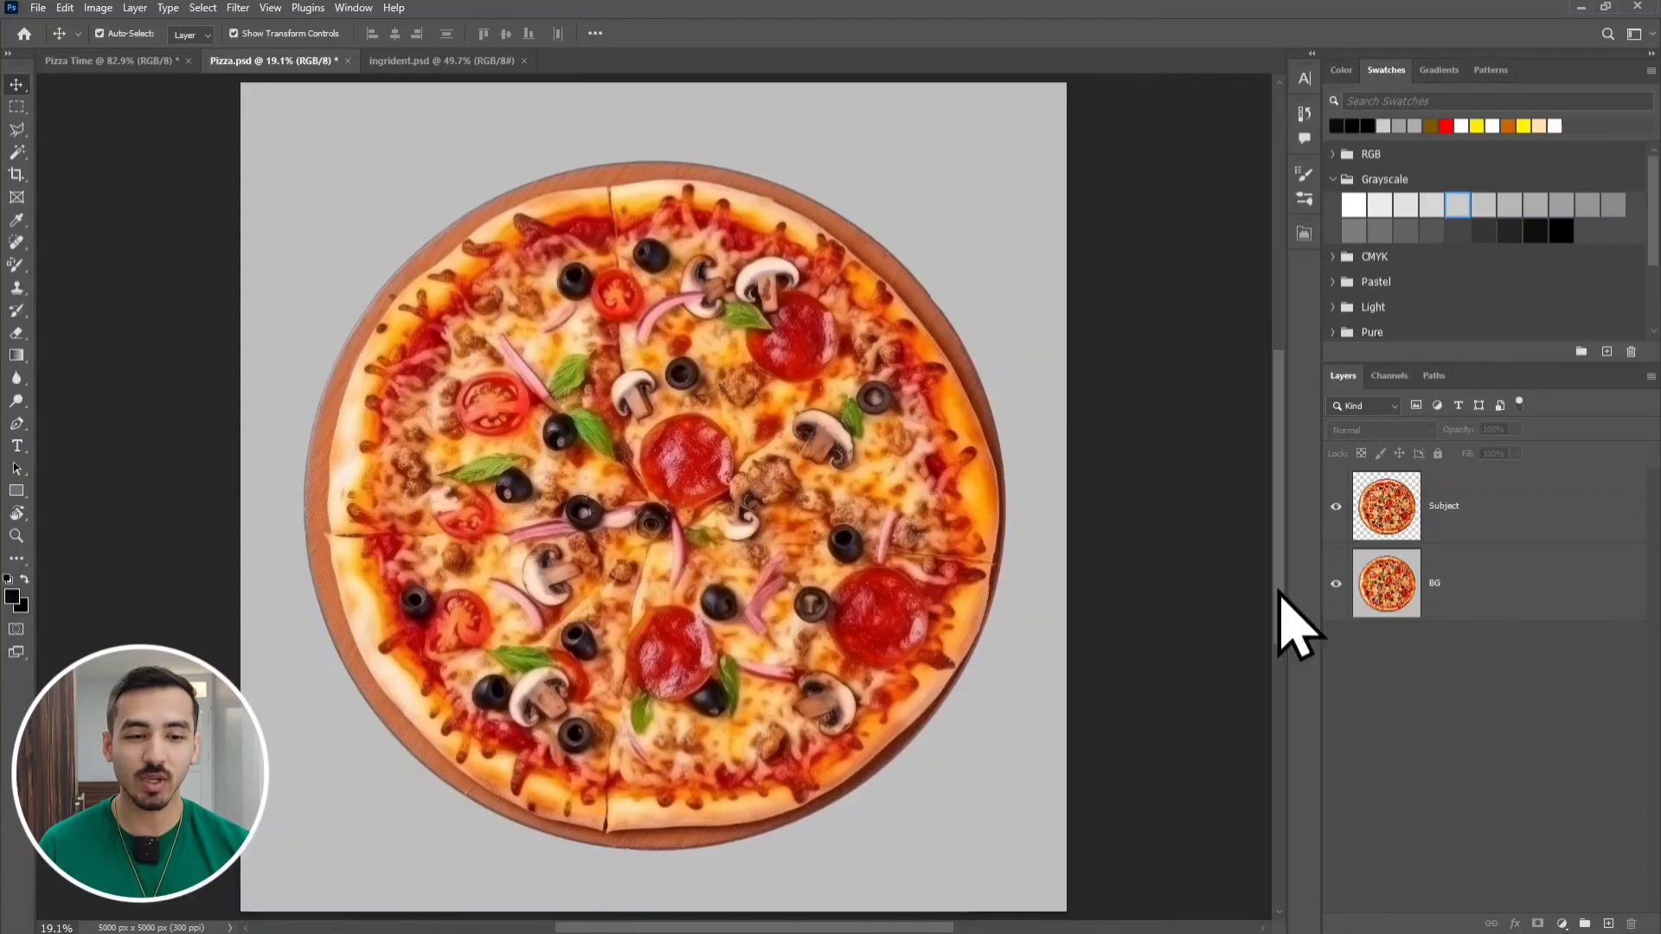
click(1337, 586)
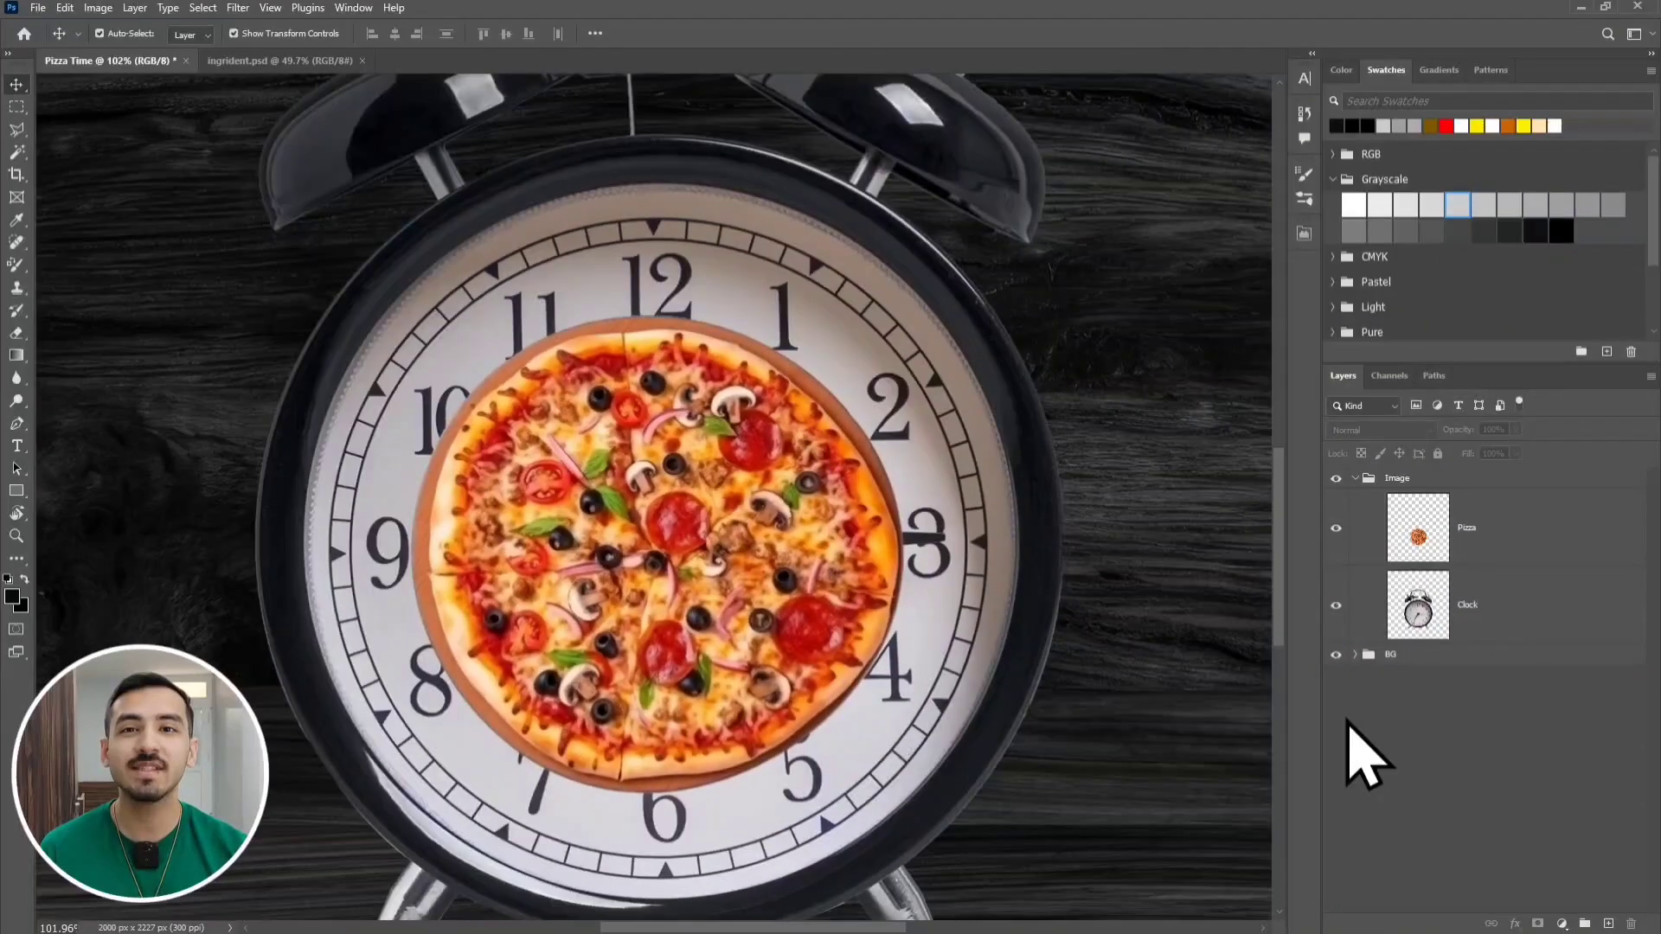
Scale the Pizza layer to about 149% over the clock face and inspect its fit inside the rim
click(853, 601)
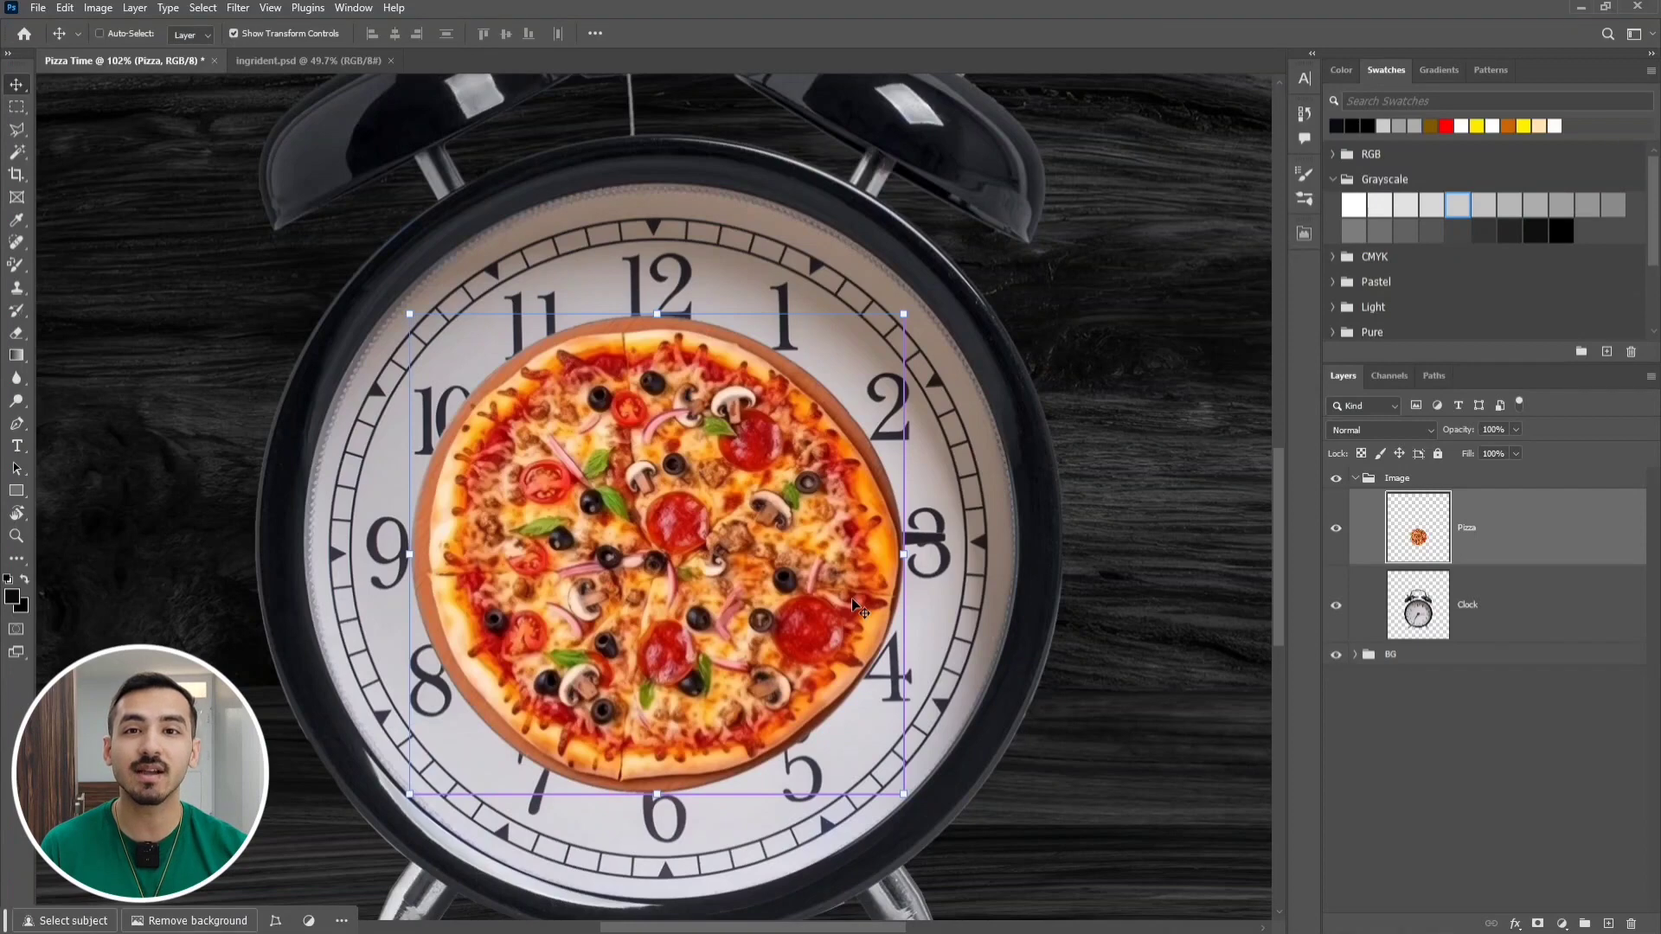
key(ctrl+t)
drag(906, 312, 1026, 187)
drag(825, 398, 831, 397)
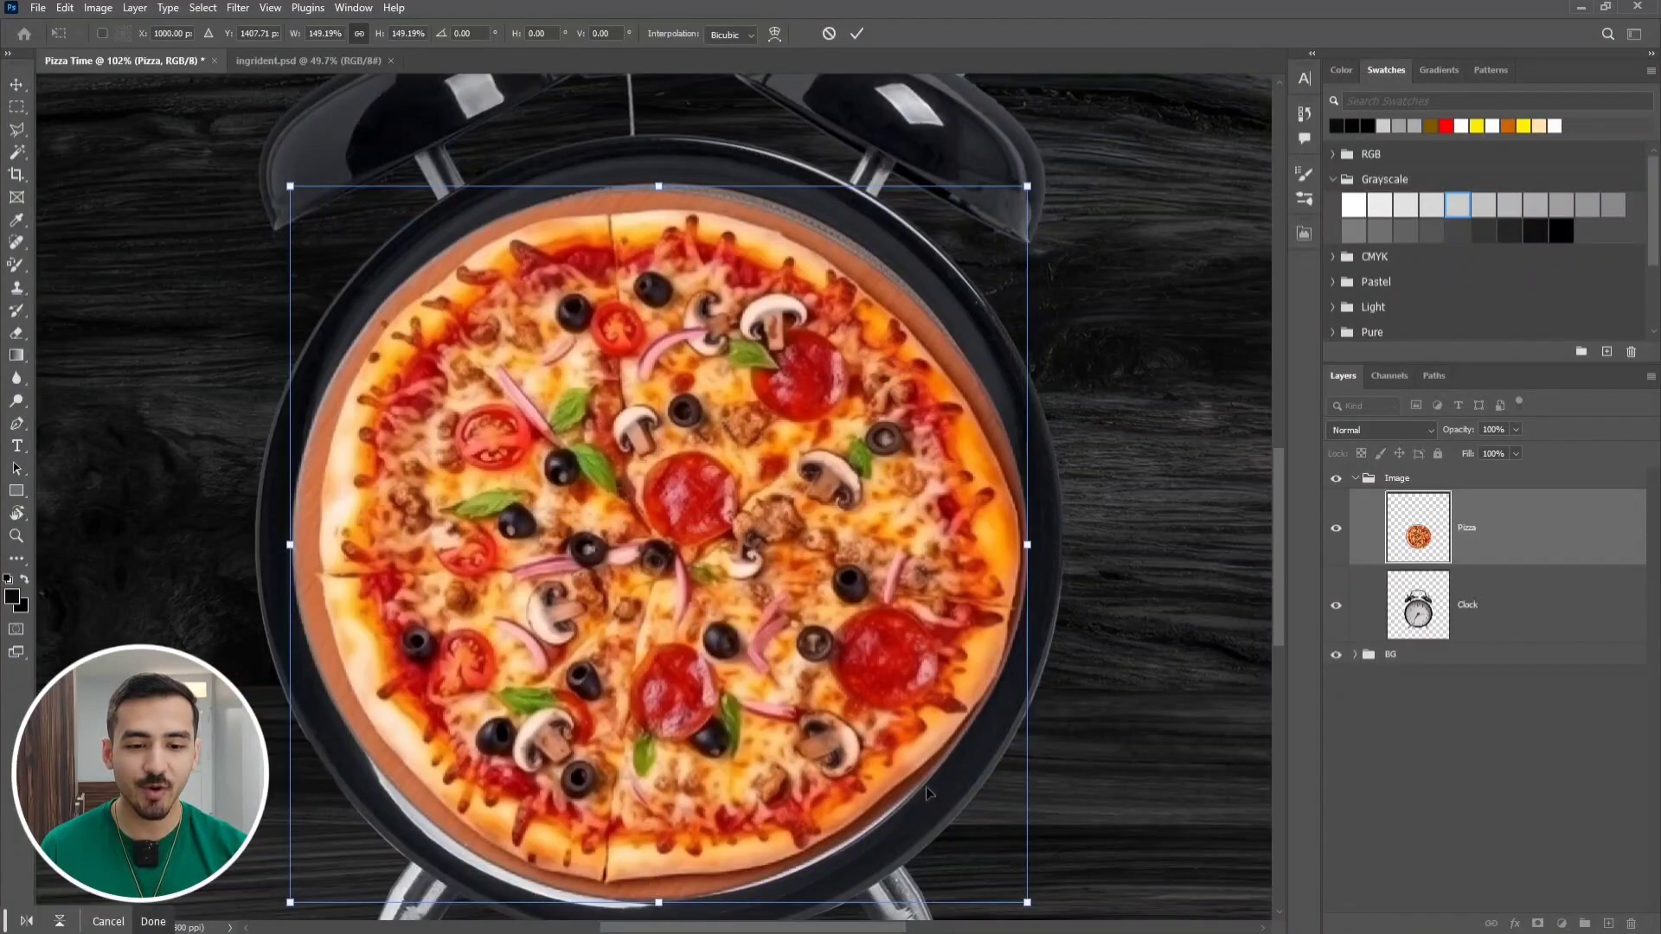
click(856, 33)
scroll(945, 339, up, 3)
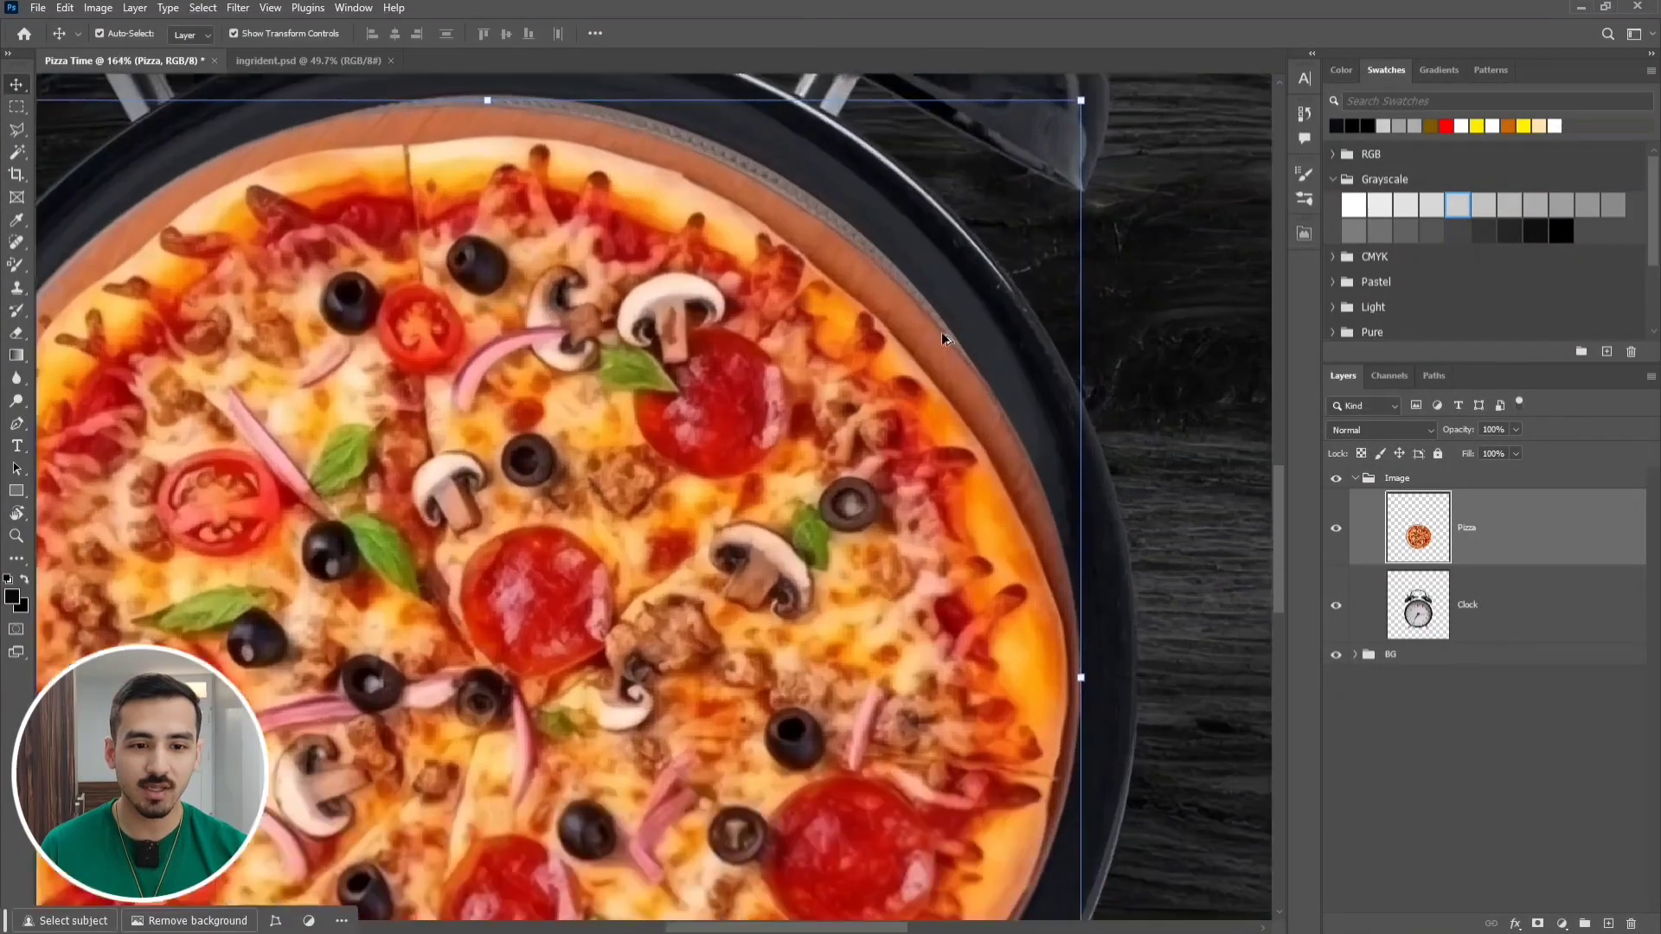
click(1132, 241)
drag(795, 224, 826, 319)
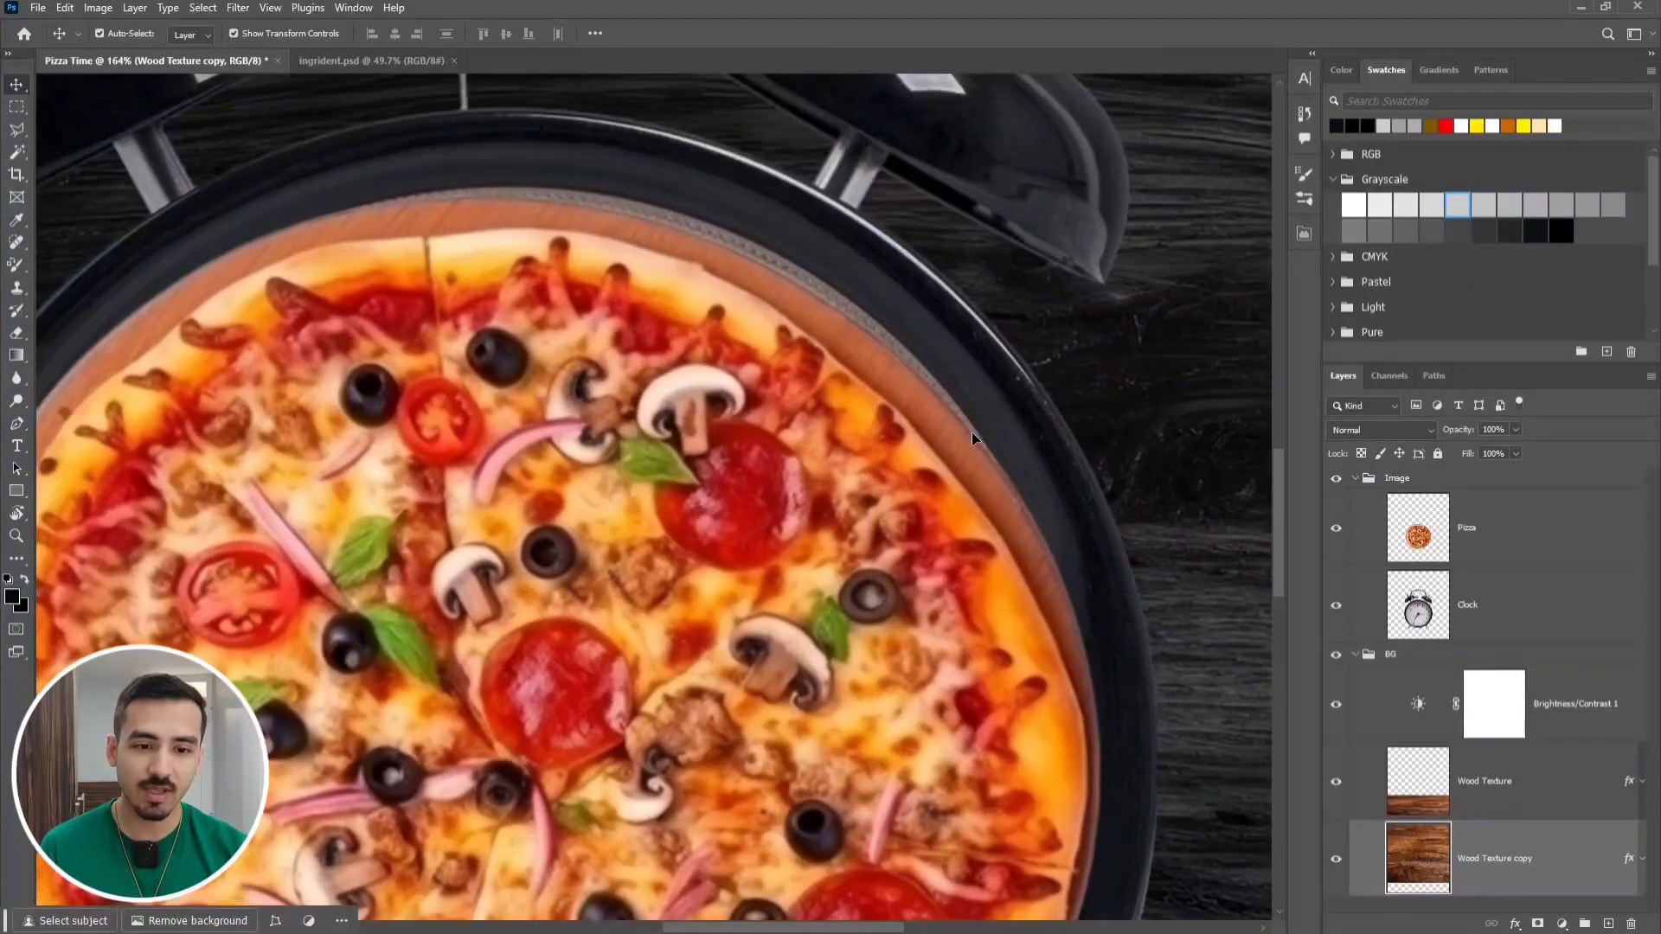
scroll(630, 349, down, 5)
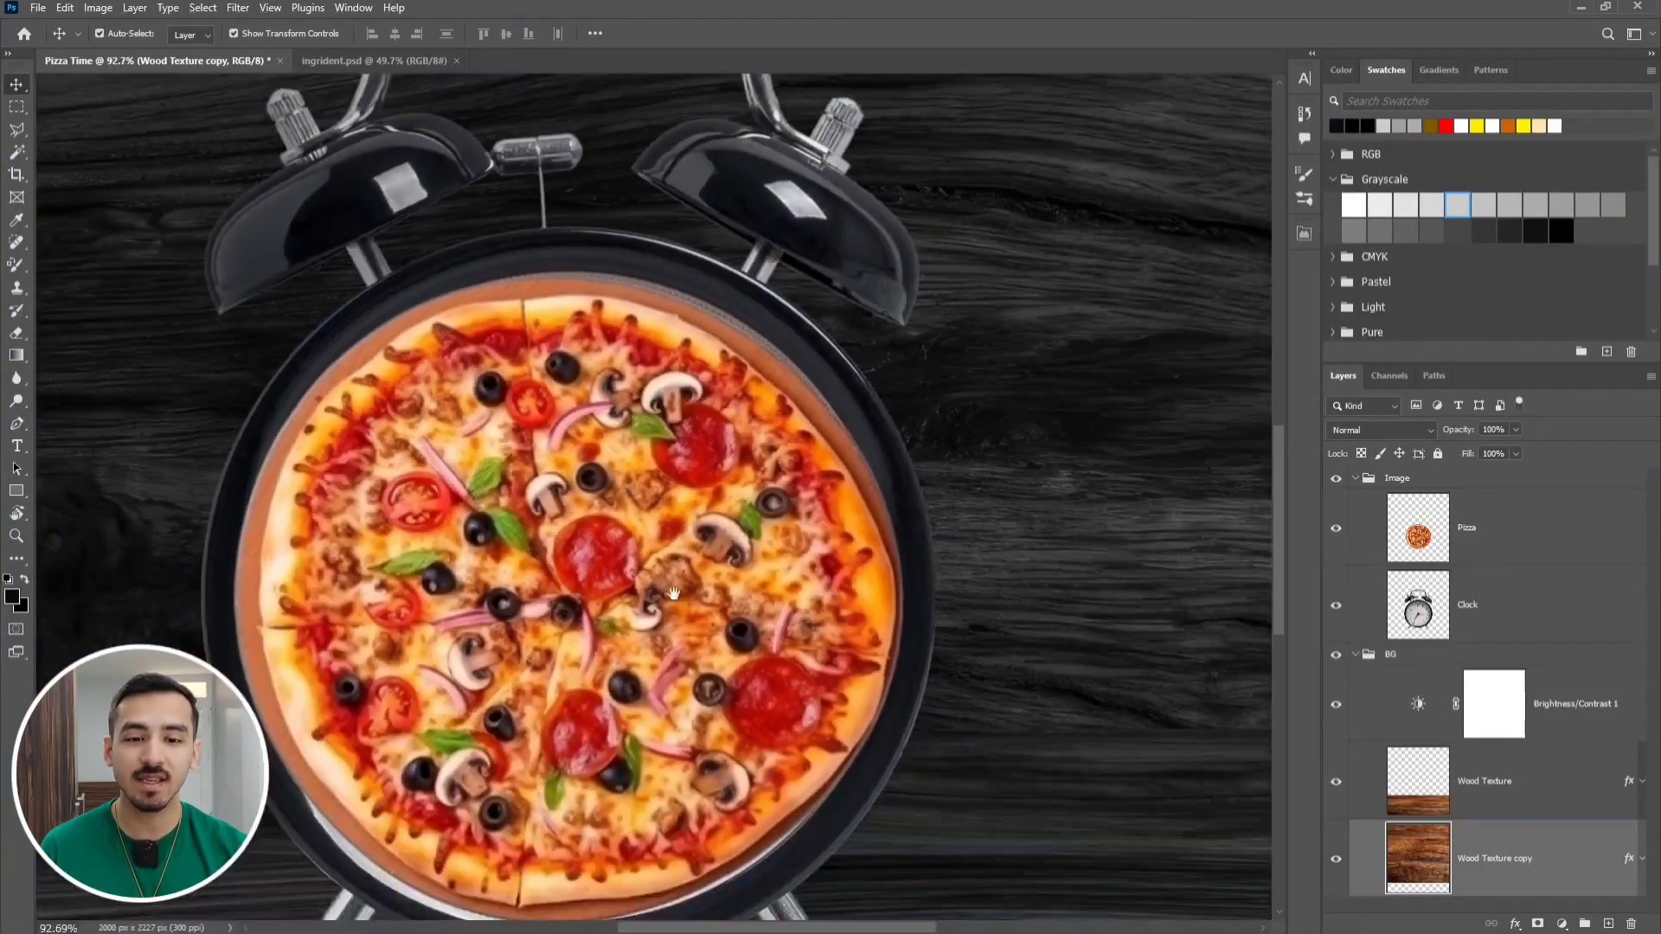
drag(672, 596, 690, 529)
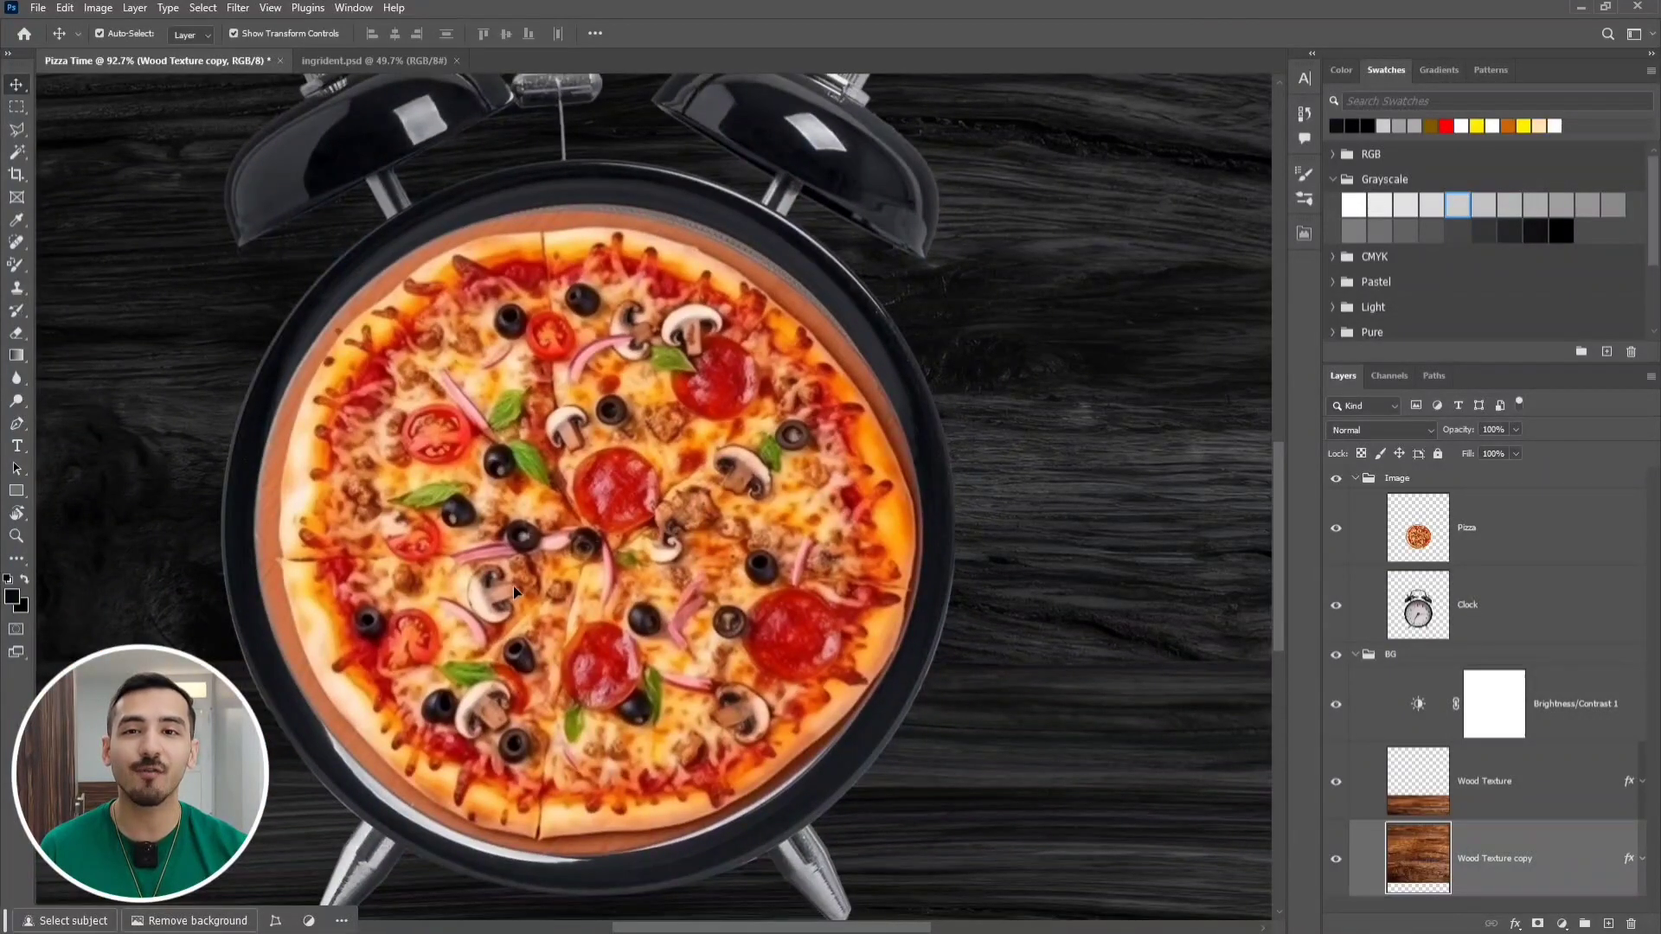
Collapse the BG group, hide the Pizza layer and add an empty layer directly above the Clock layer
click(1357, 656)
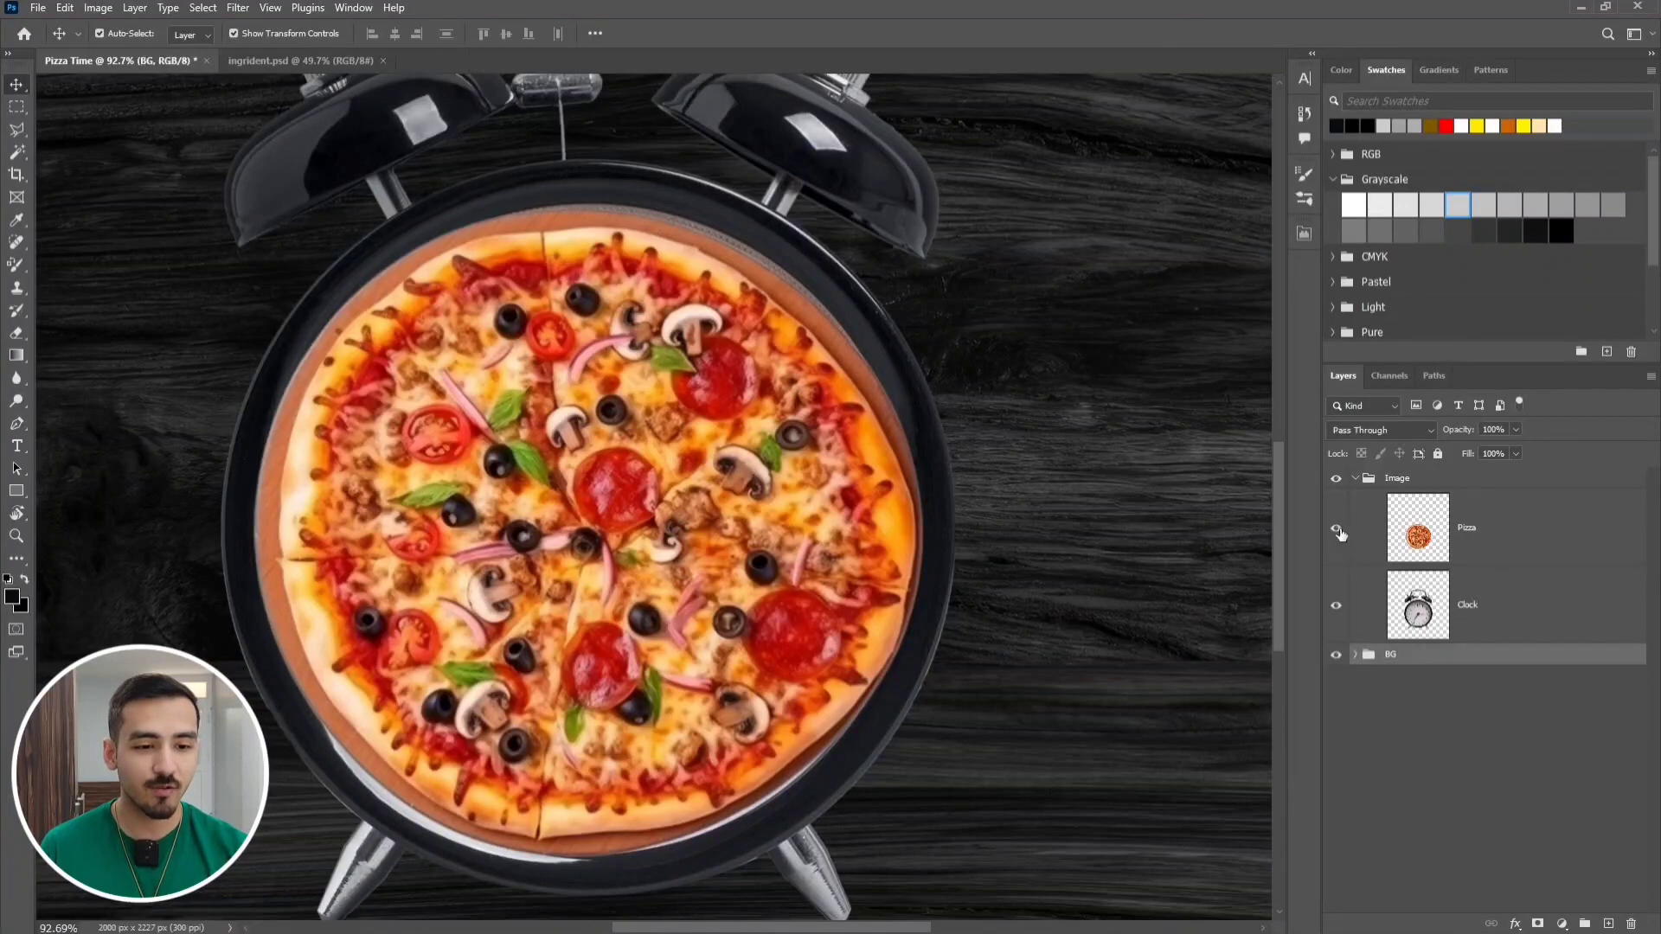
click(1337, 530)
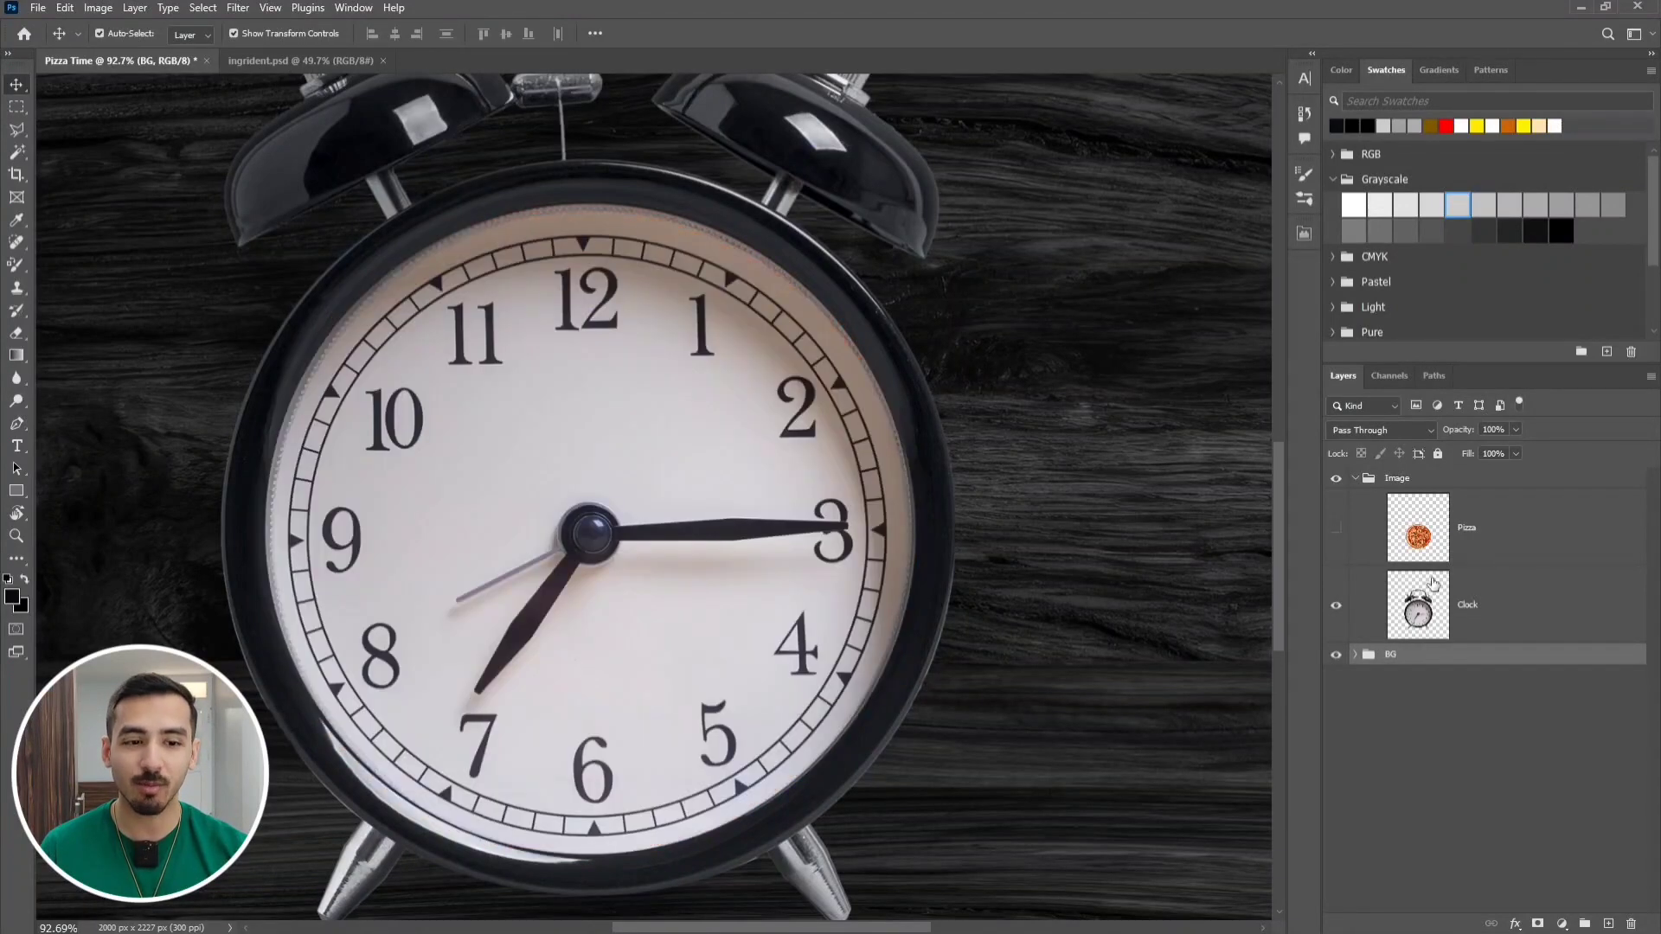
click(1504, 616)
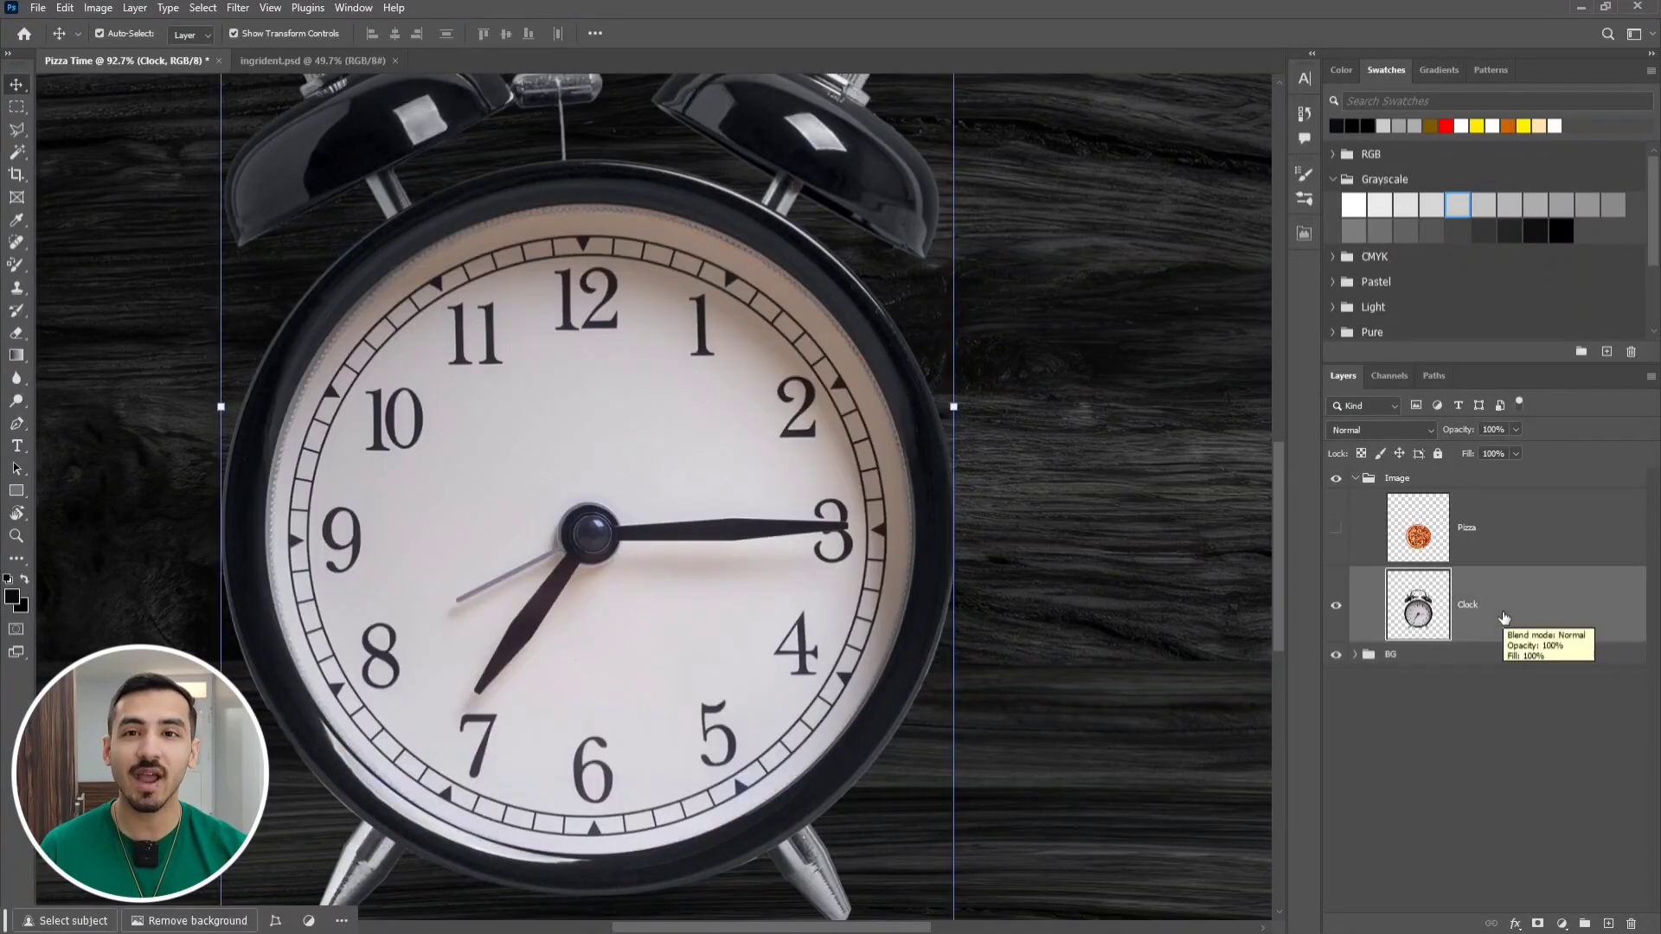
click(1609, 924)
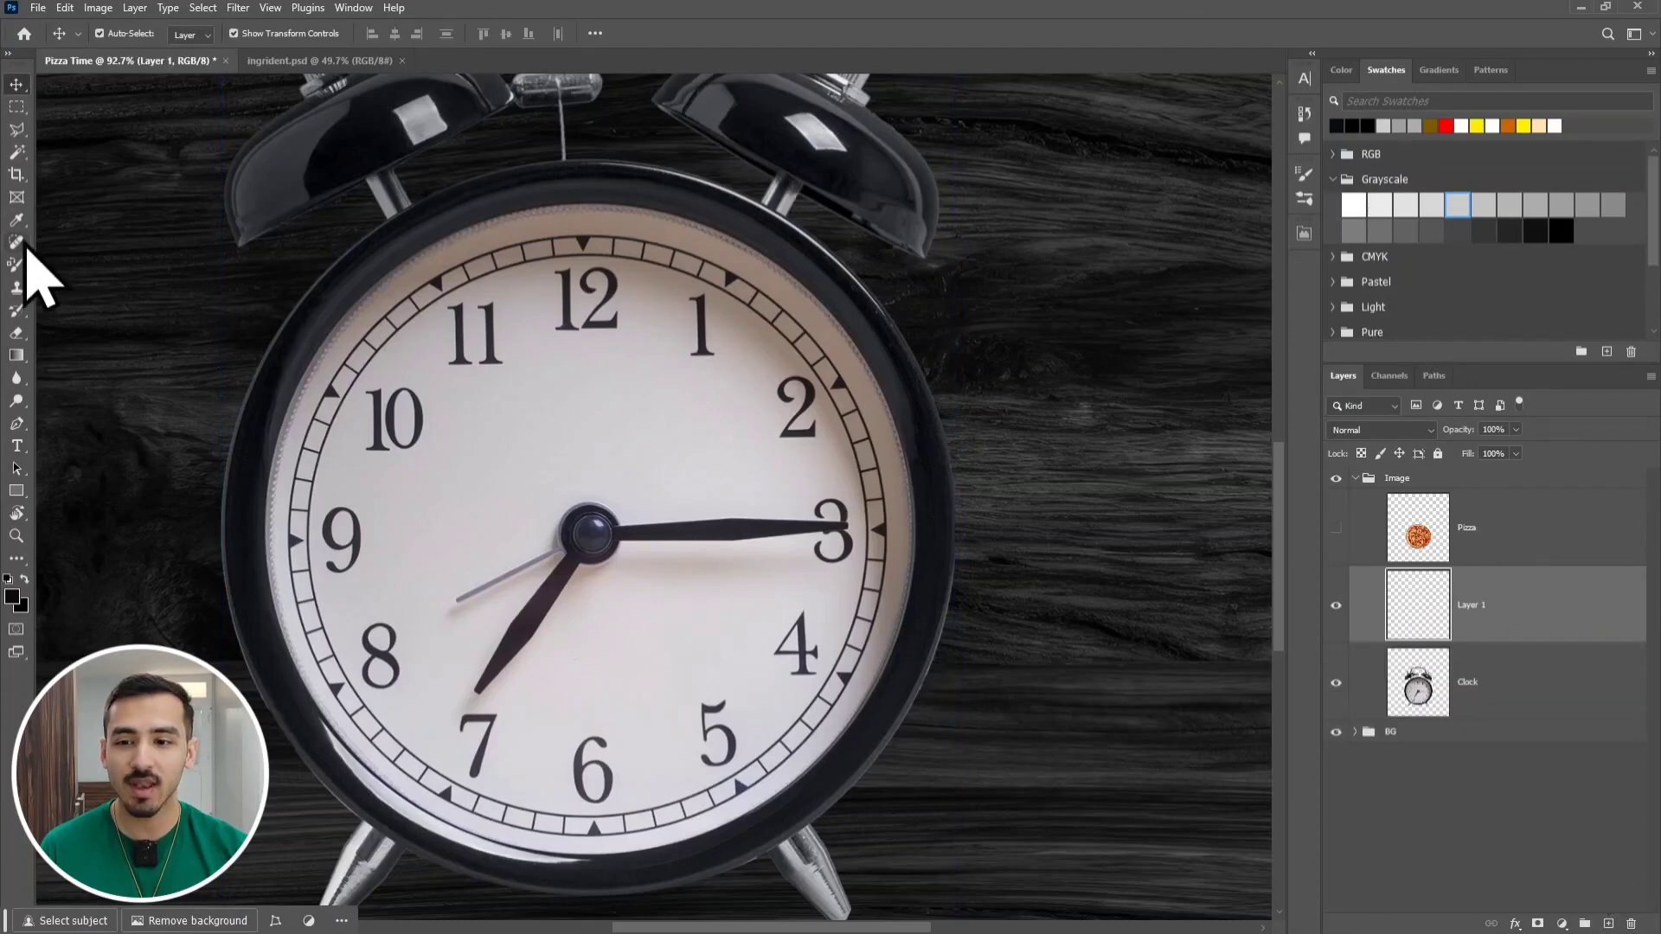
Set the Brush Tool to a hard round tip with 100% hardness and 5% spacing
click(17, 313)
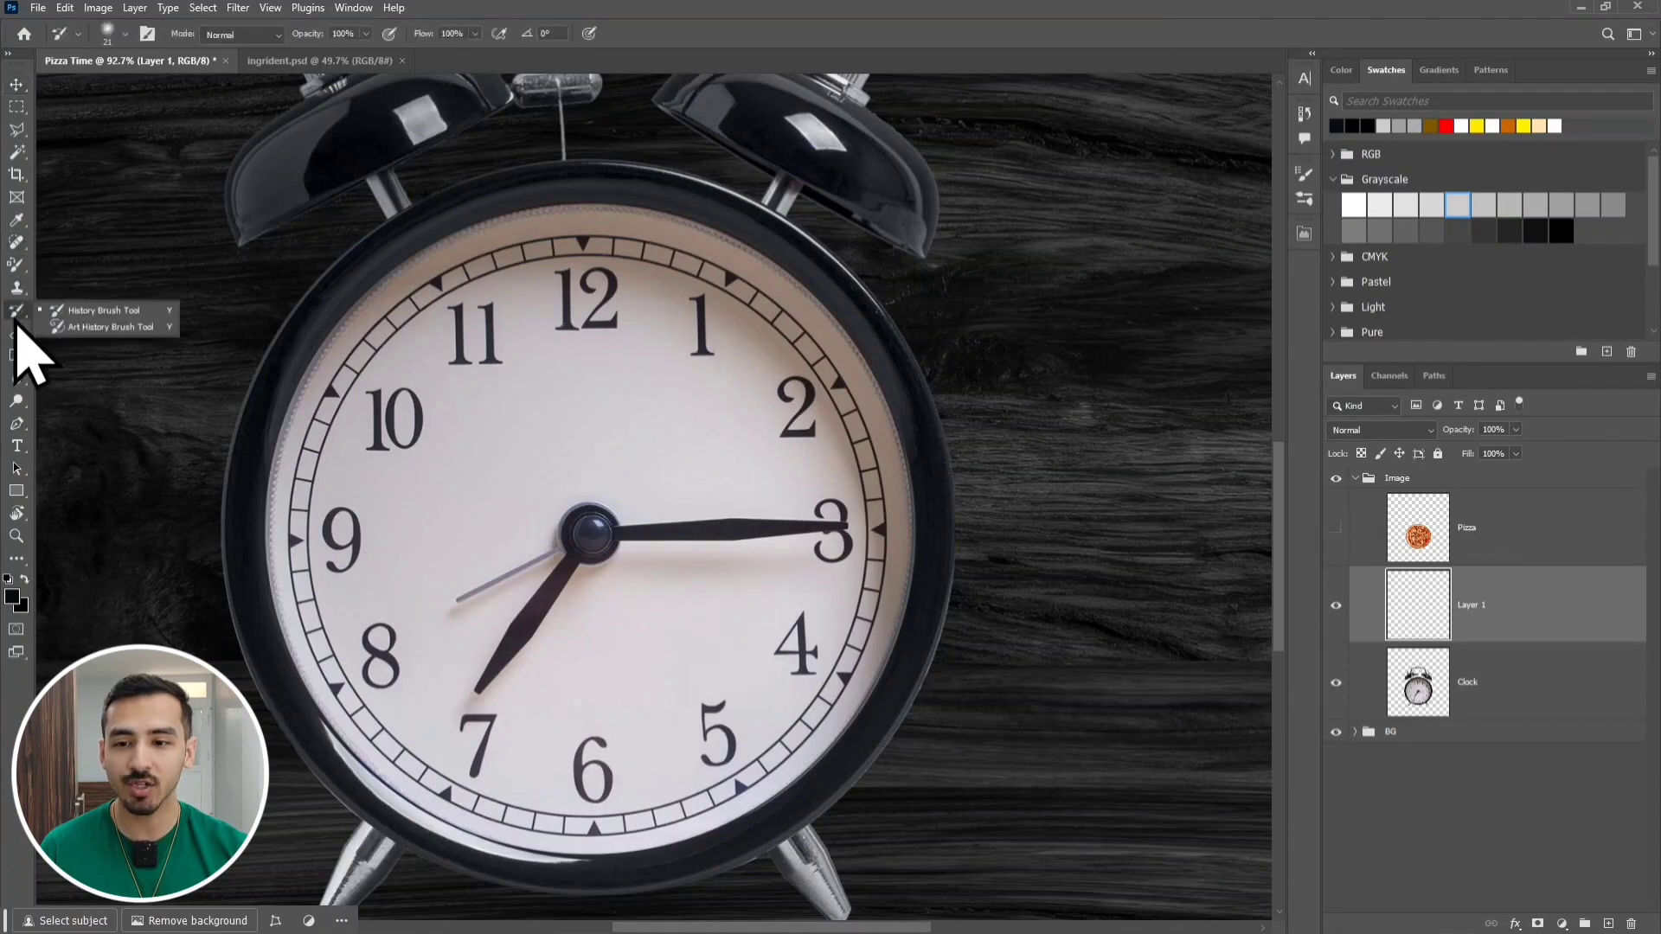
right_click(17, 266)
click(78, 266)
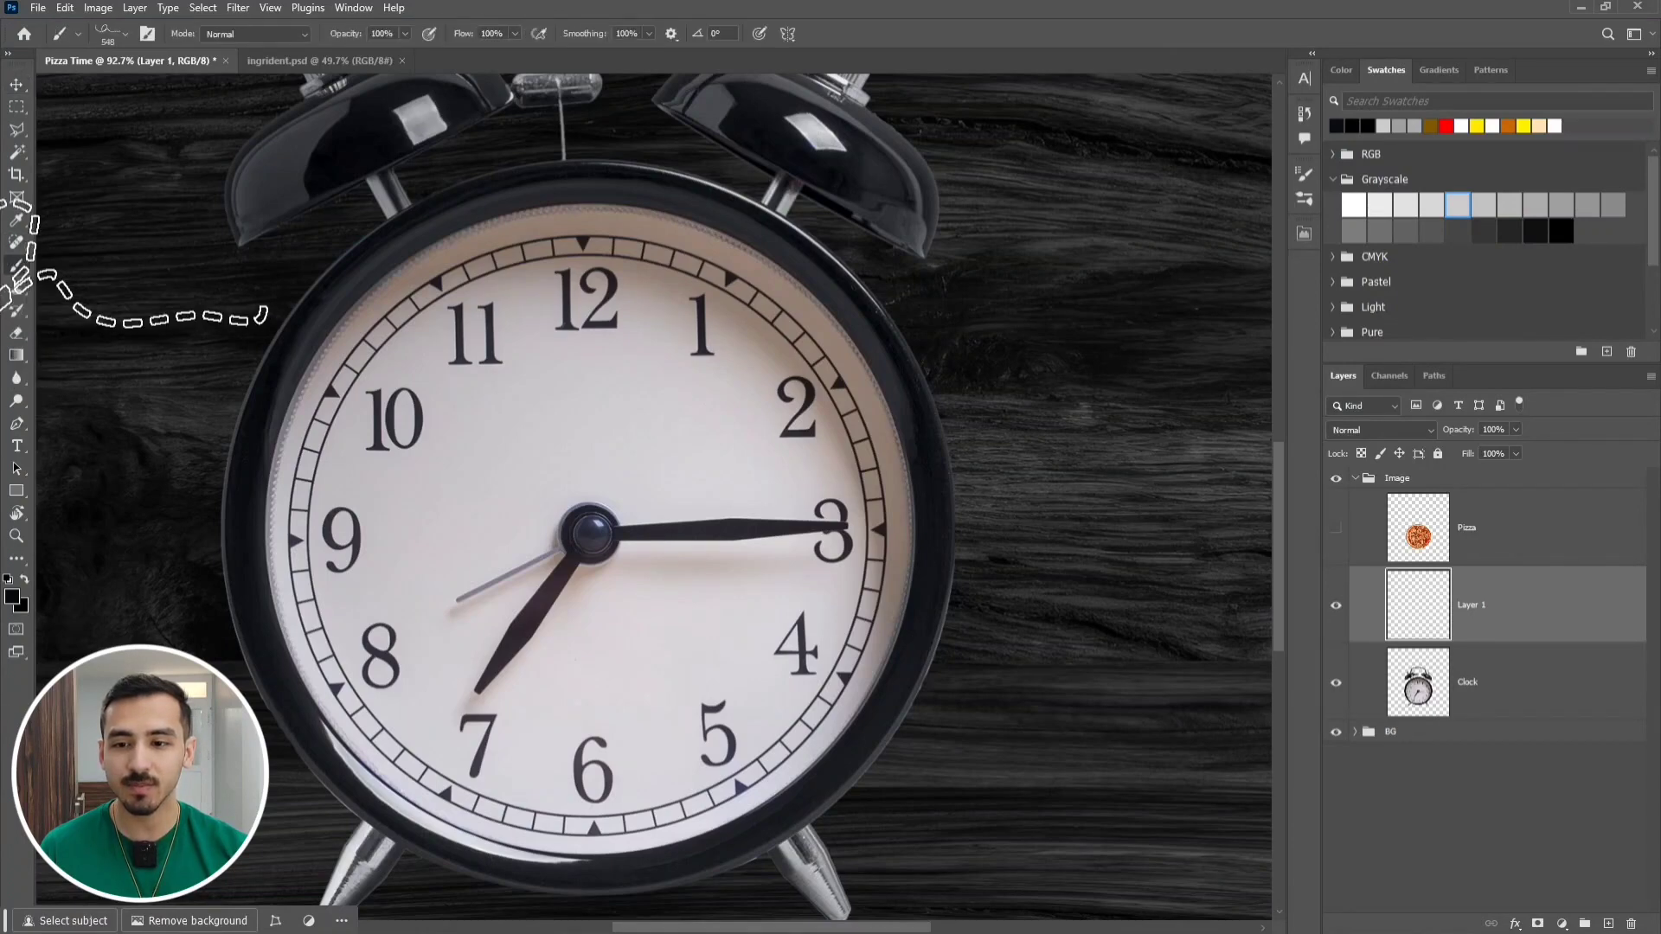
click(147, 34)
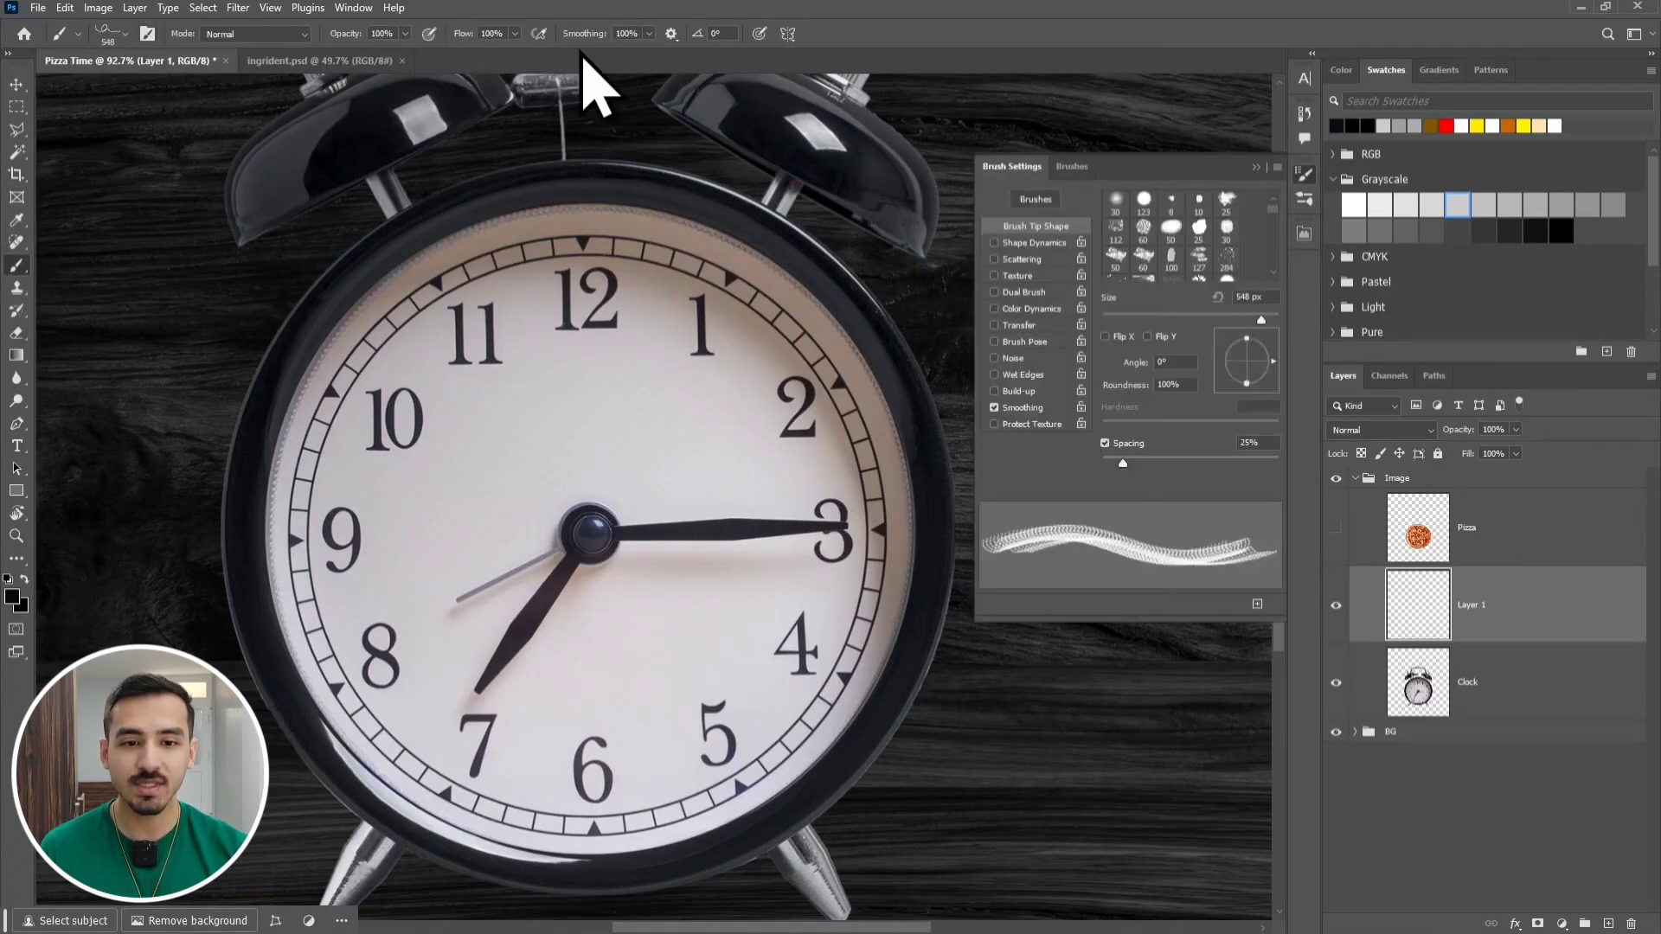
click(1144, 203)
drag(1123, 463, 1107, 463)
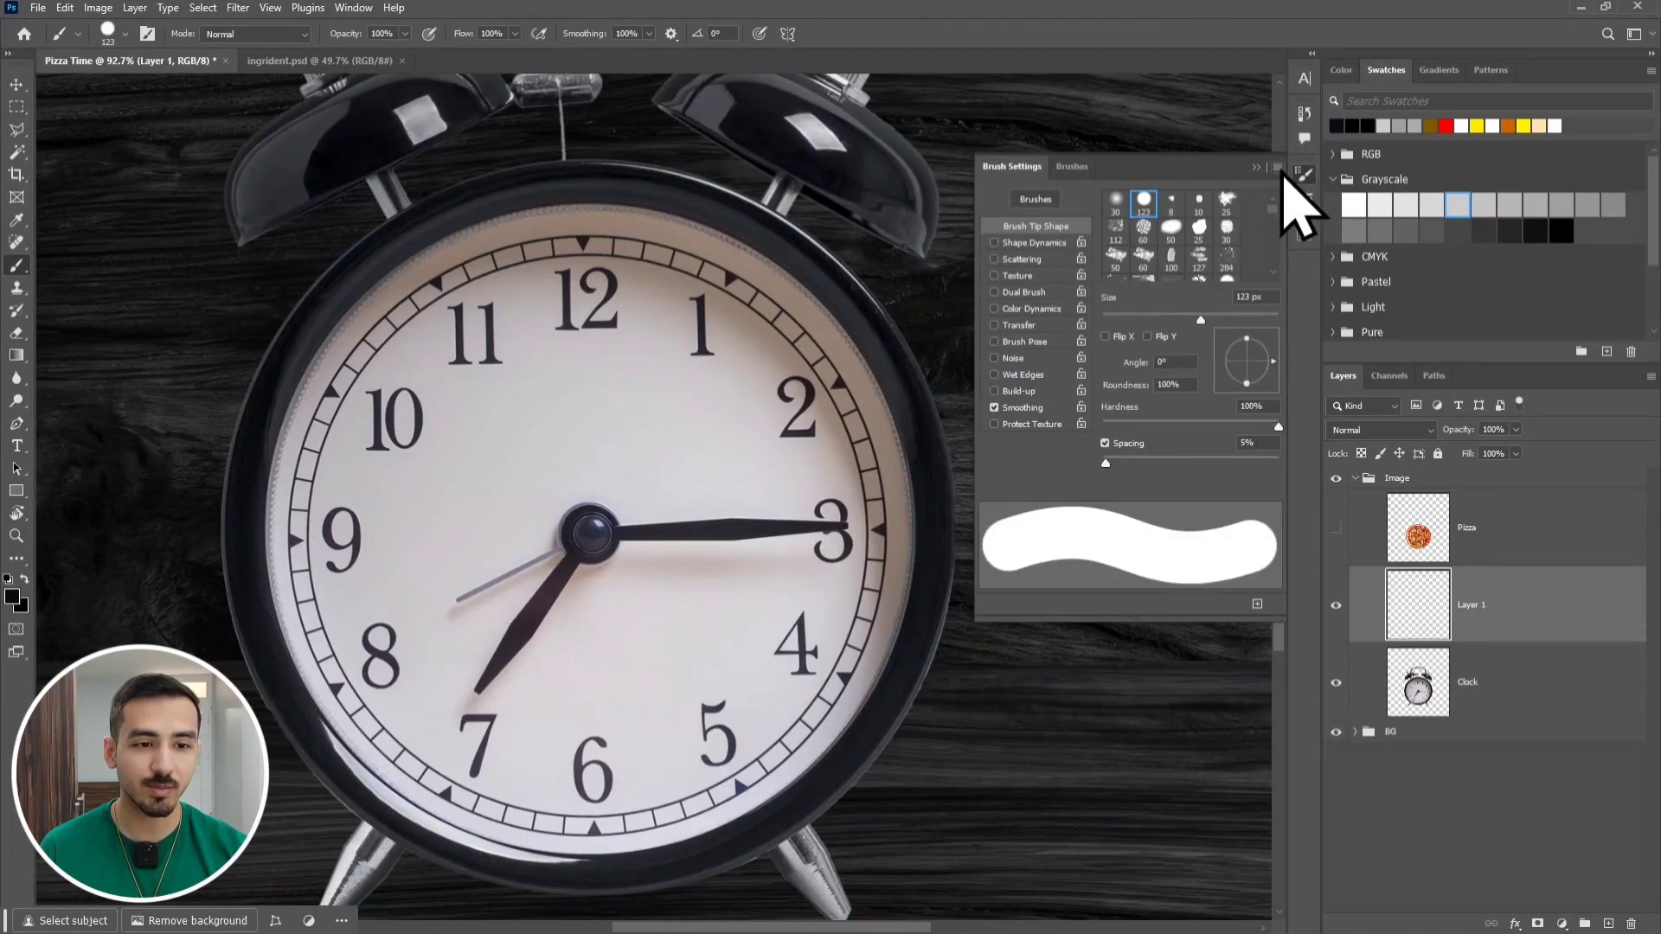
click(1256, 166)
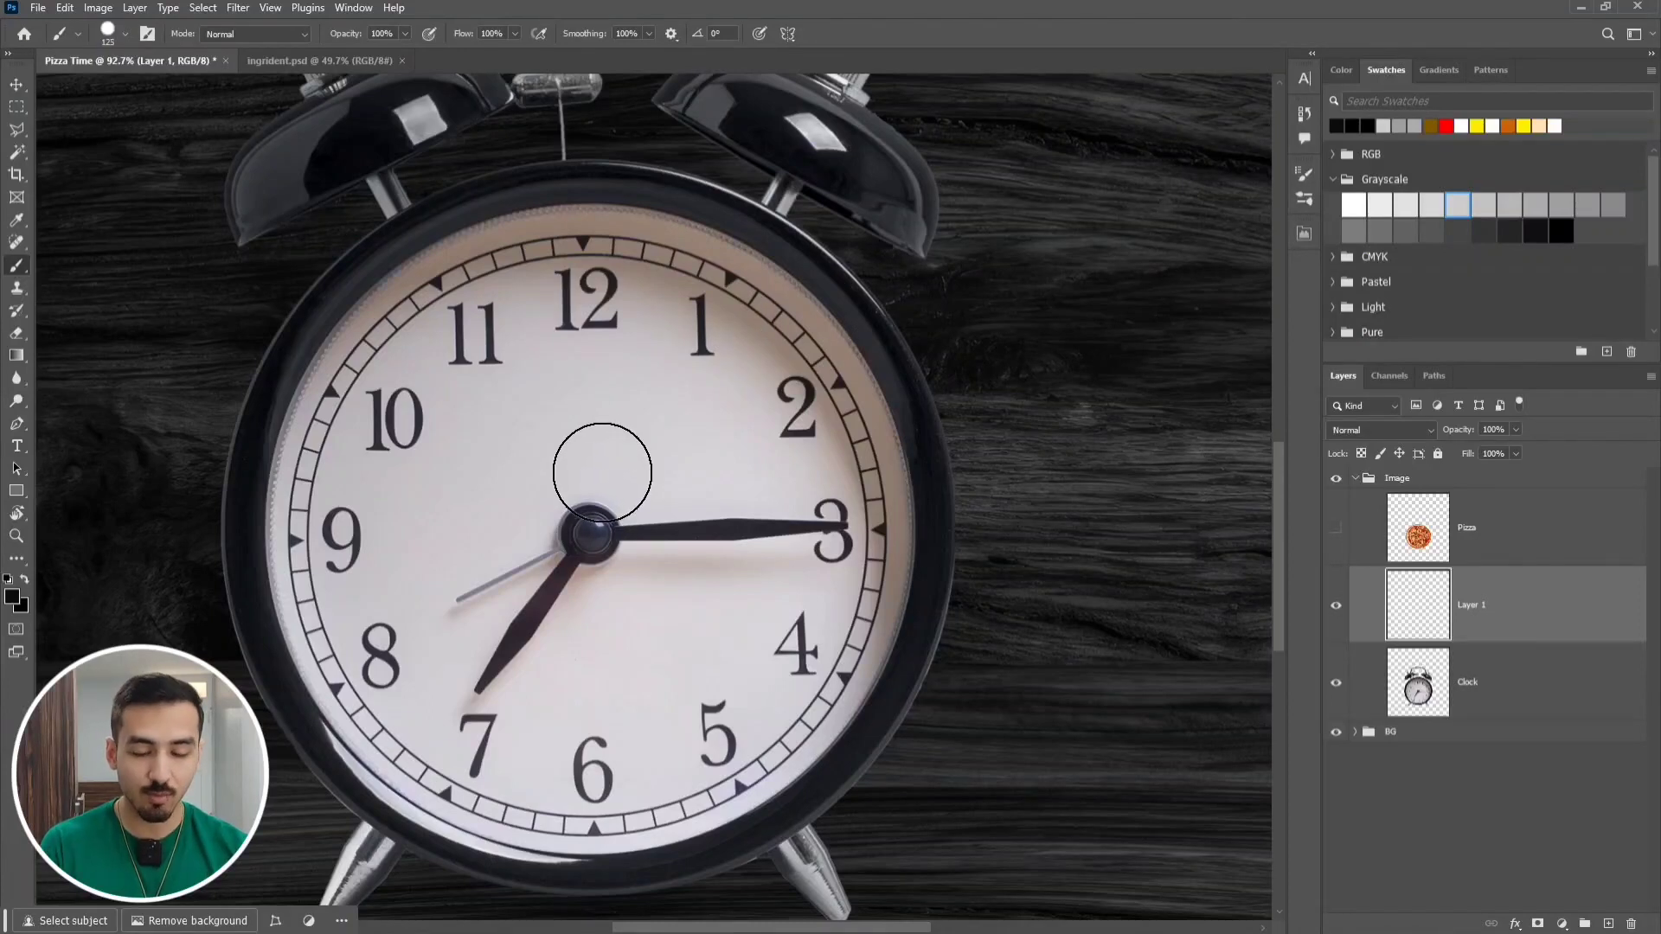
Cover the clock face on the new layer with a single black dab of an 800 px brush
key(bracketright)
key(bracketright)
key(bracketright)
key(bracketright)
key(bracketright)
key(bracketright)
key(bracketright)
key(bracketright)
key(bracketright)
key(bracketright)
key(bracketright)
key(bracketright)
key(bracketright)
key(bracketright)
key(bracketleft)
key(bracketleft)
key(bracketleft)
key(bracketleft)
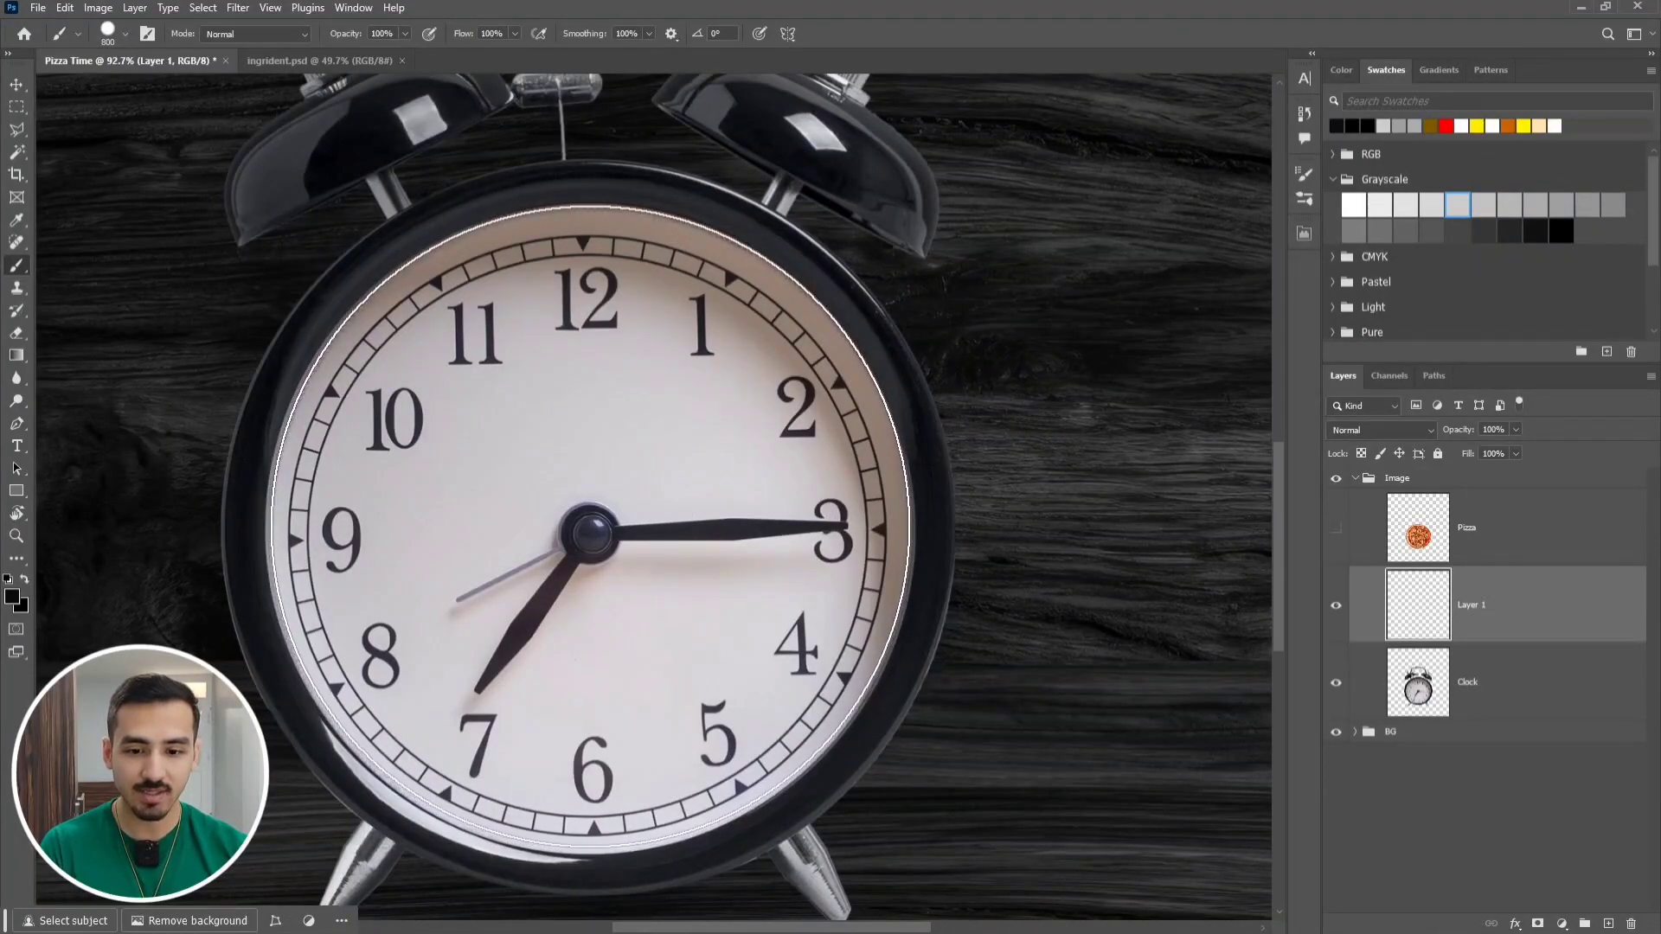
click(590, 527)
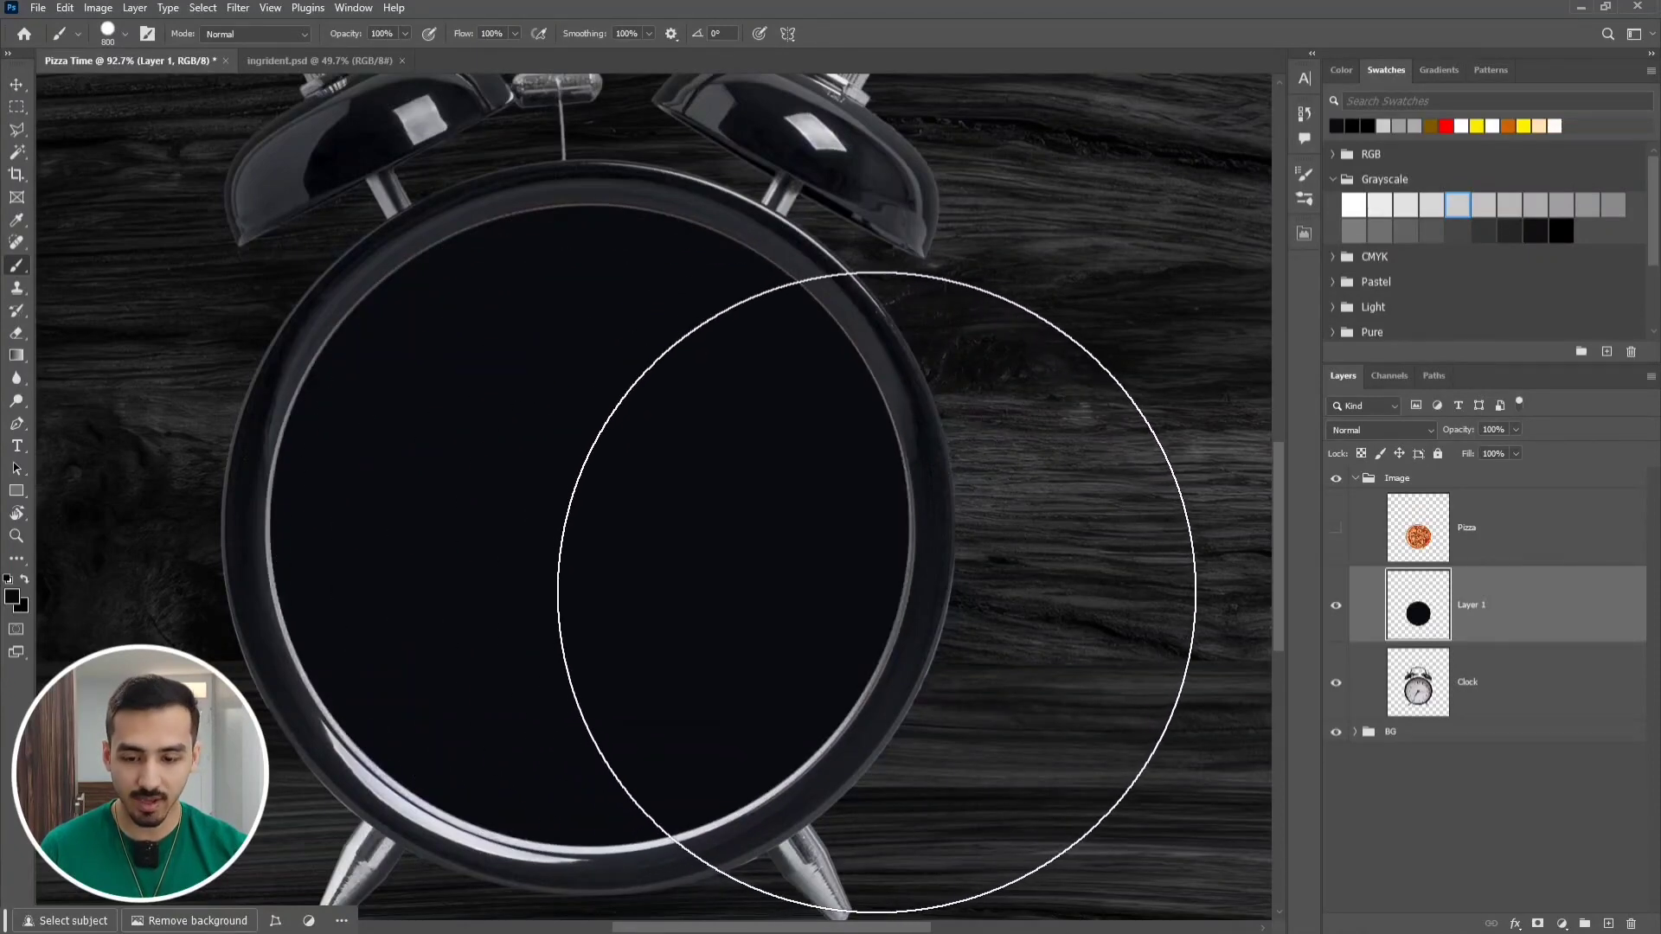
key(v)
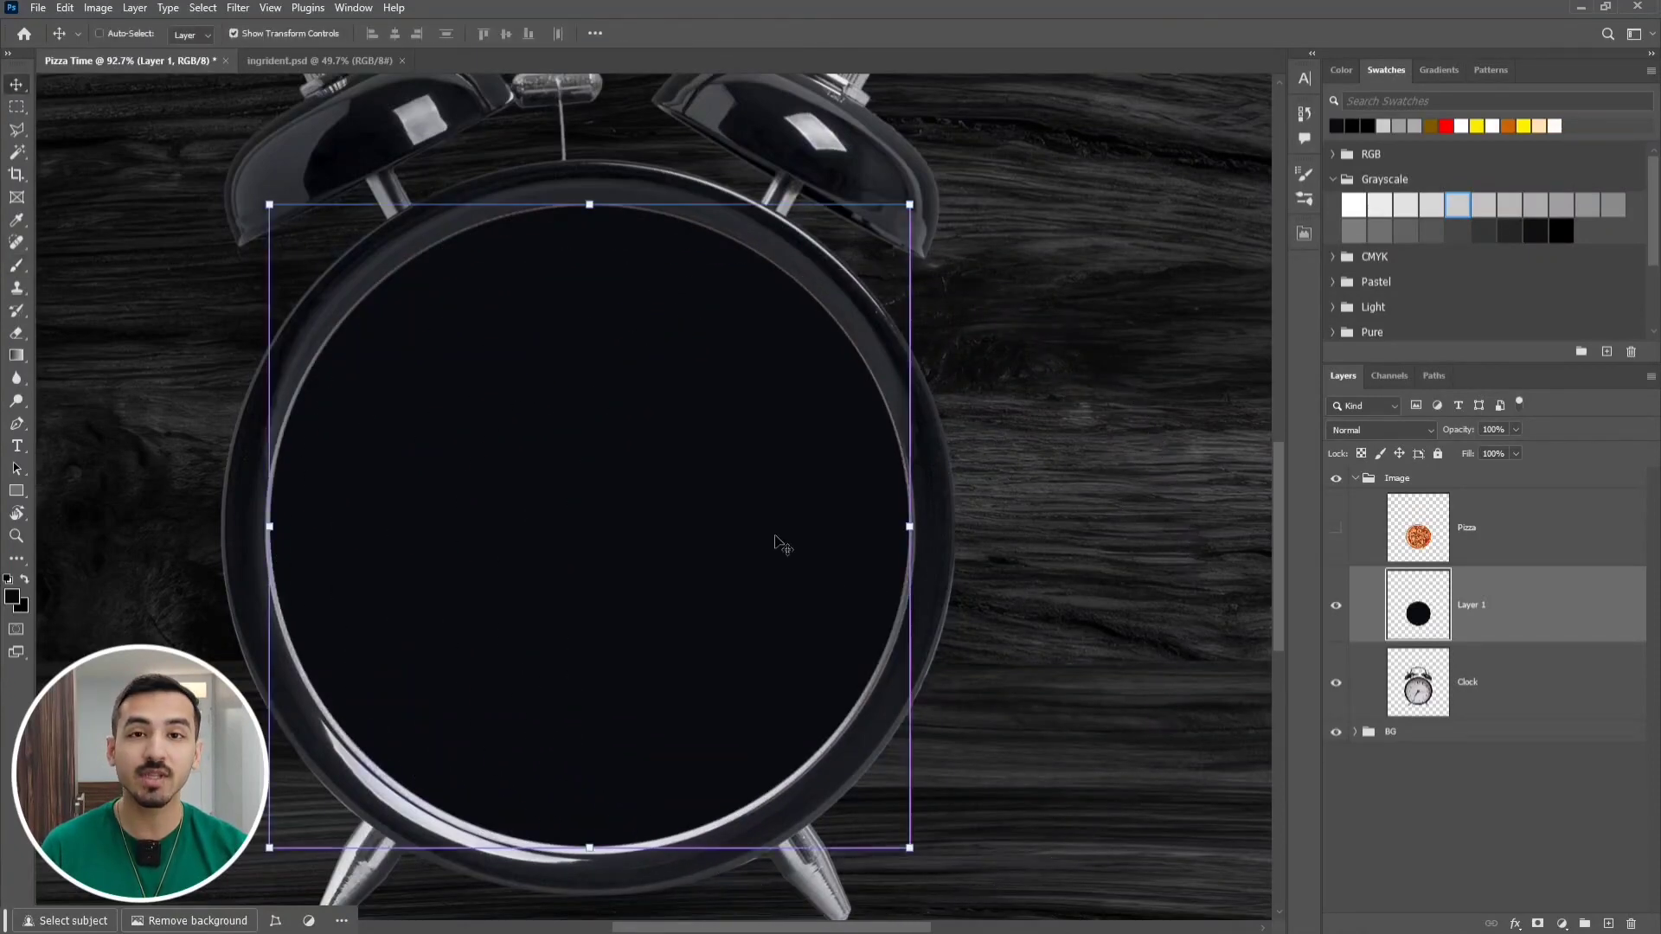
Warp the black circle on Layer 1 so its edges follow the clock's inner rim all the way round
key(ctrl+t)
right_click(685, 469)
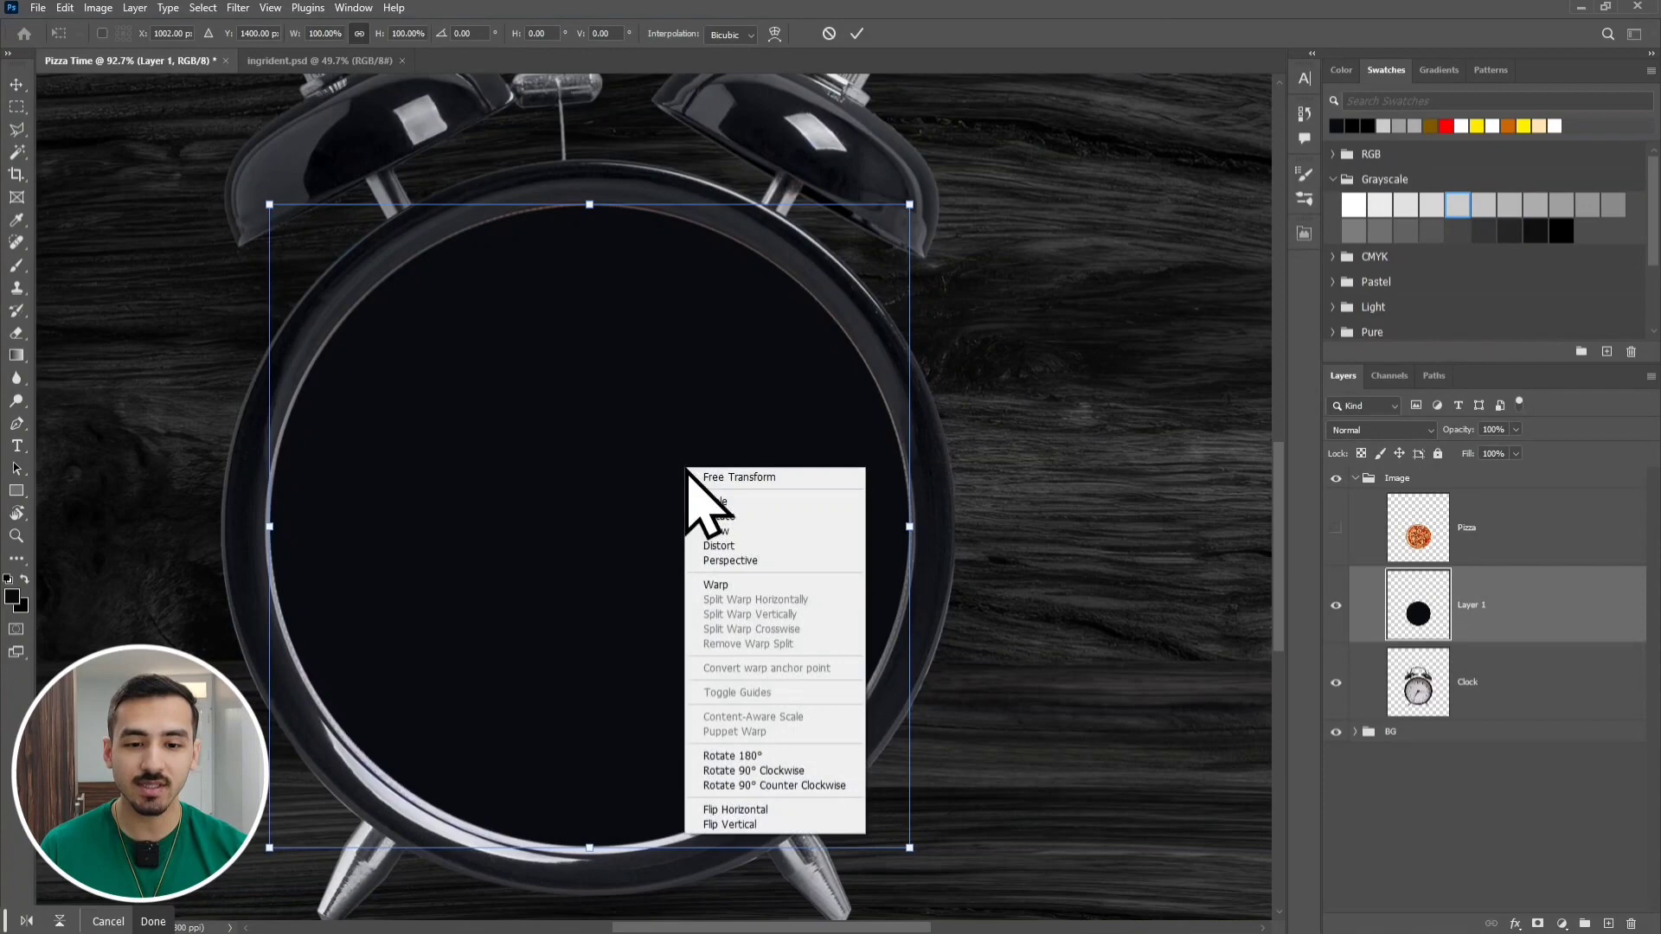
click(736, 584)
scroll(636, 238, up, 2)
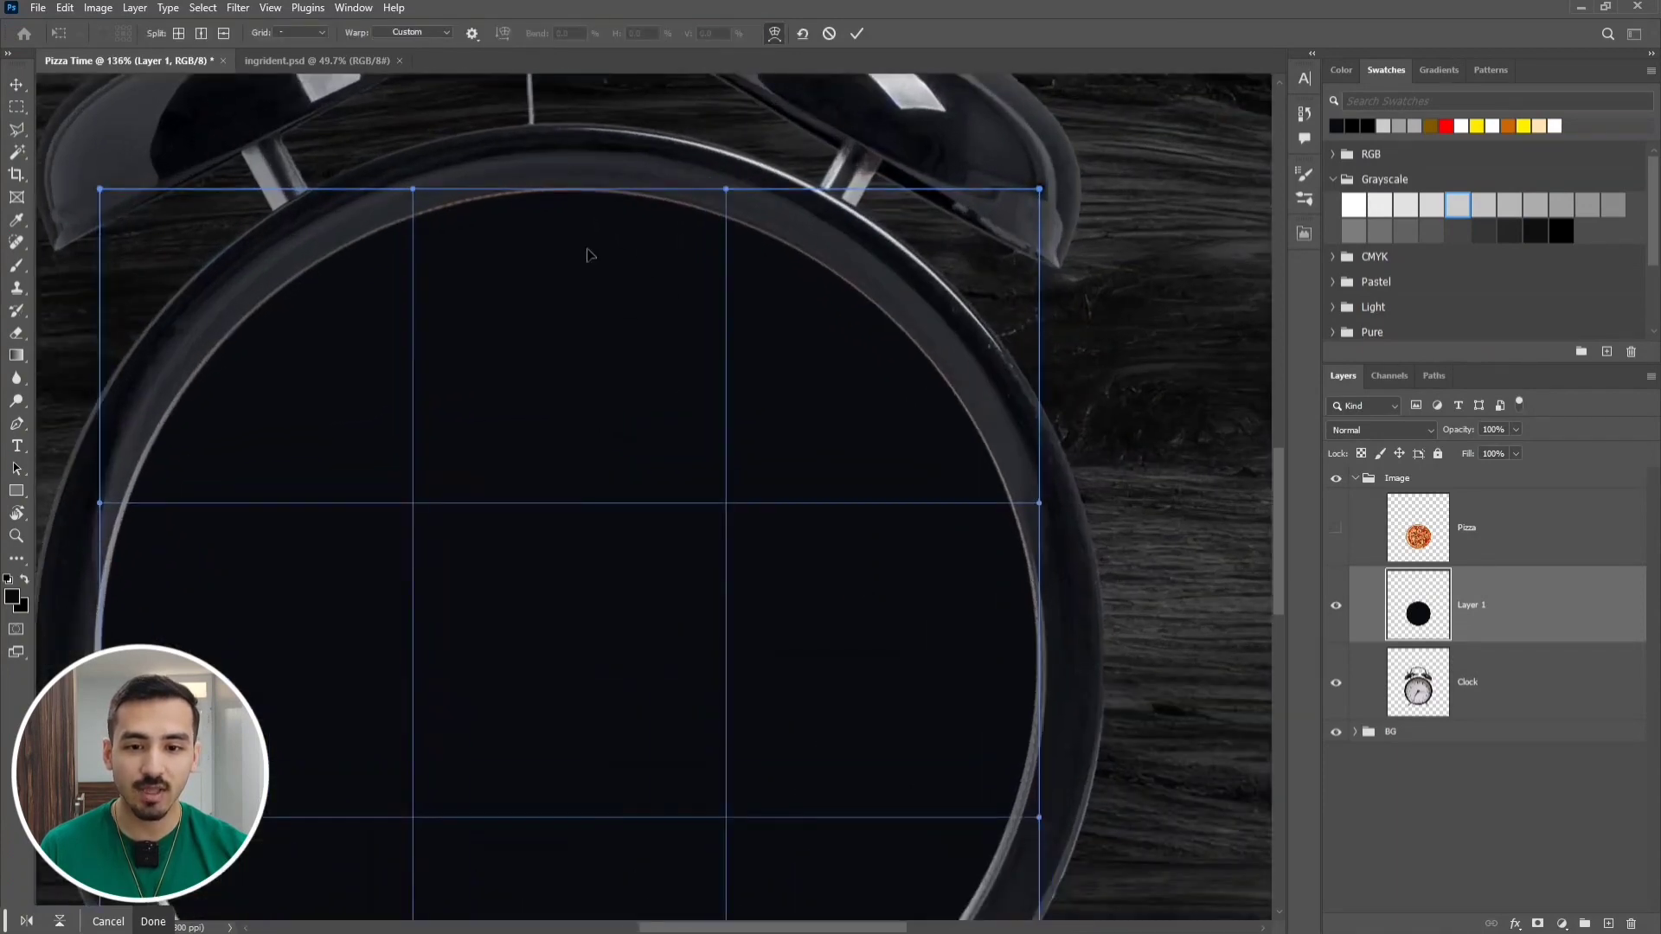
drag(567, 237, 565, 234)
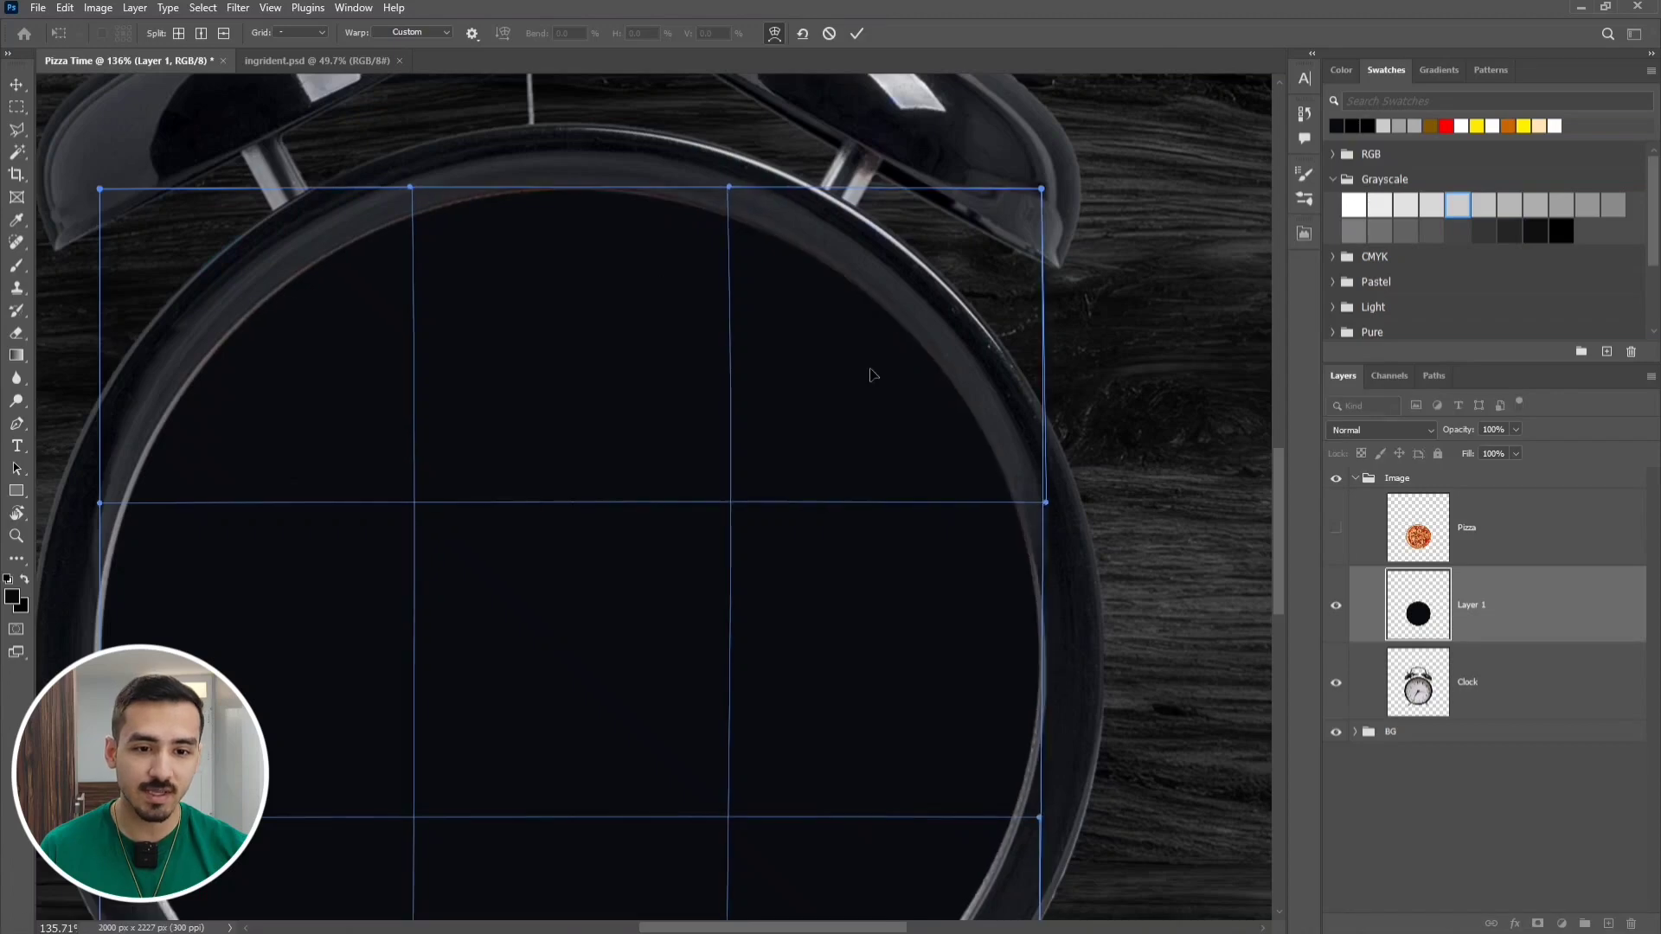
drag(812, 493, 692, 358)
drag(827, 478, 832, 480)
drag(832, 480, 882, 269)
drag(751, 513, 1128, 650)
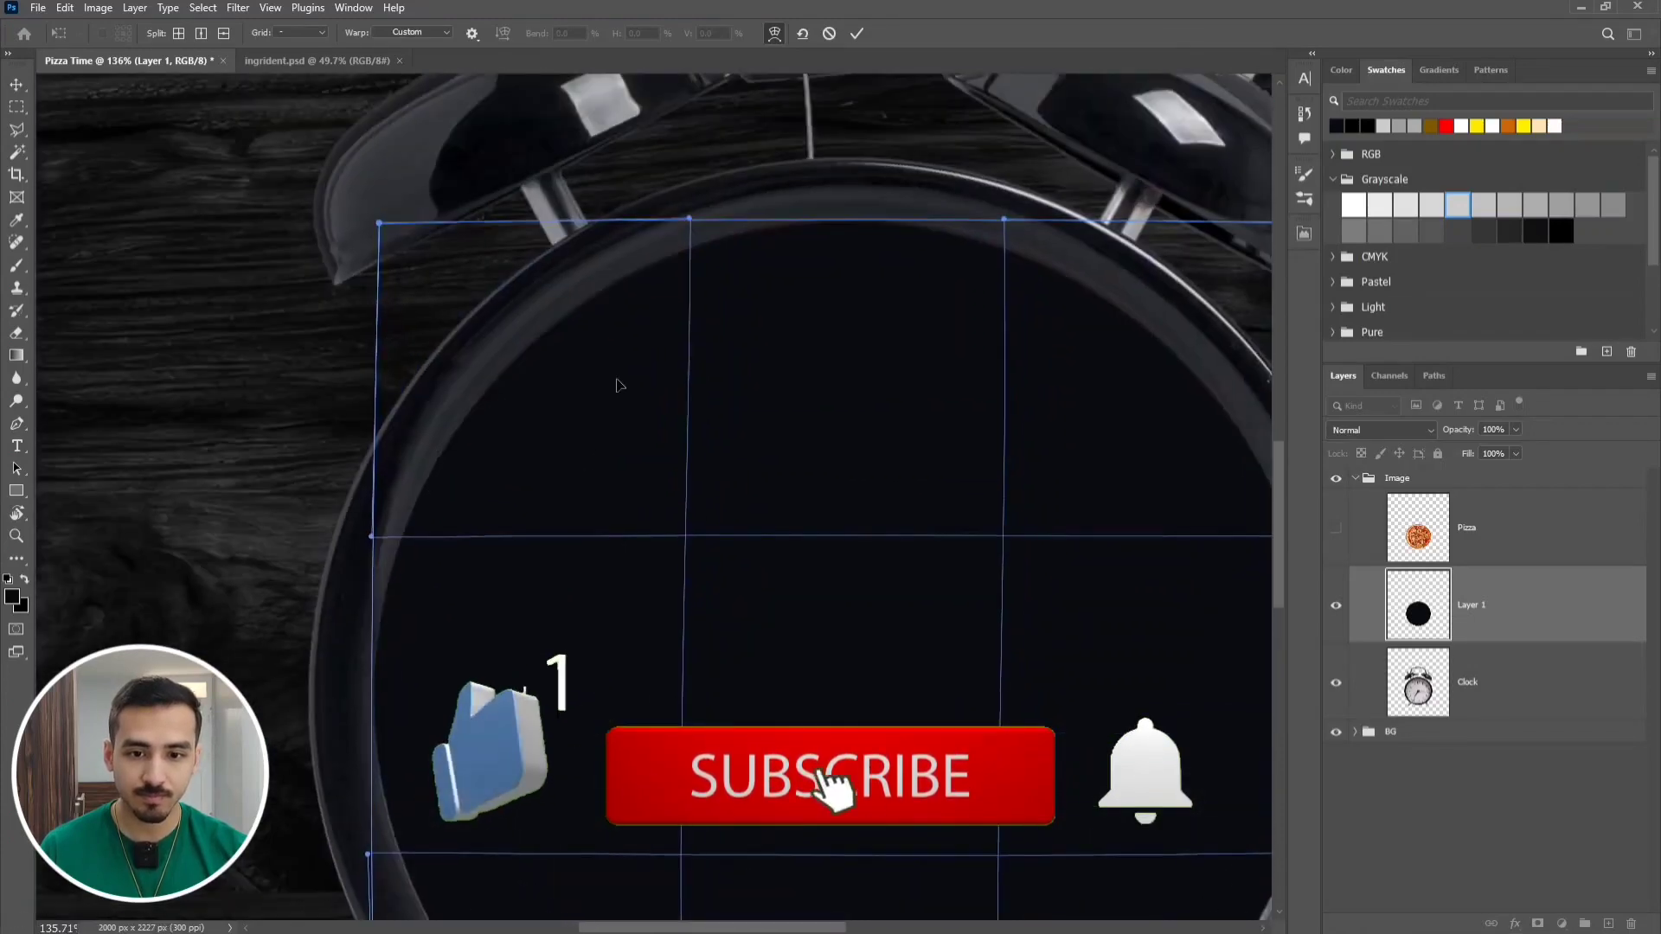
drag(603, 852, 545, 517)
drag(542, 610, 532, 629)
drag(993, 561, 789, 868)
click(857, 33)
scroll(908, 662, up, 3)
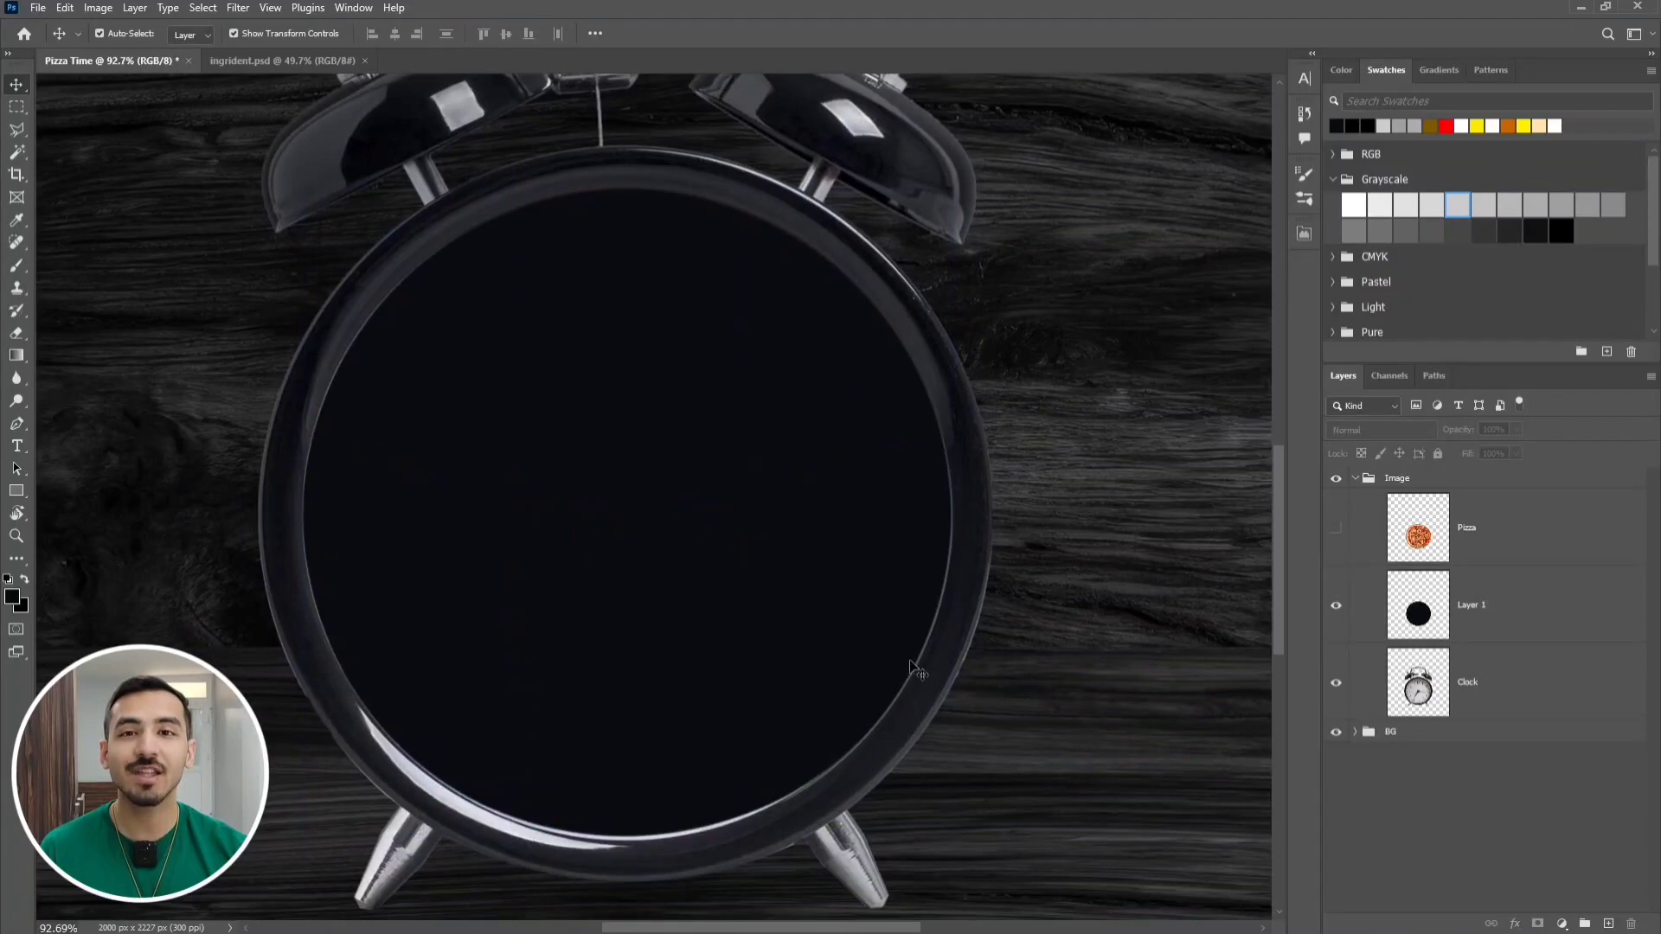
Show the Pizza layer again and scale it to about 102.65% so it fills the clock face up to the rim
click(1336, 528)
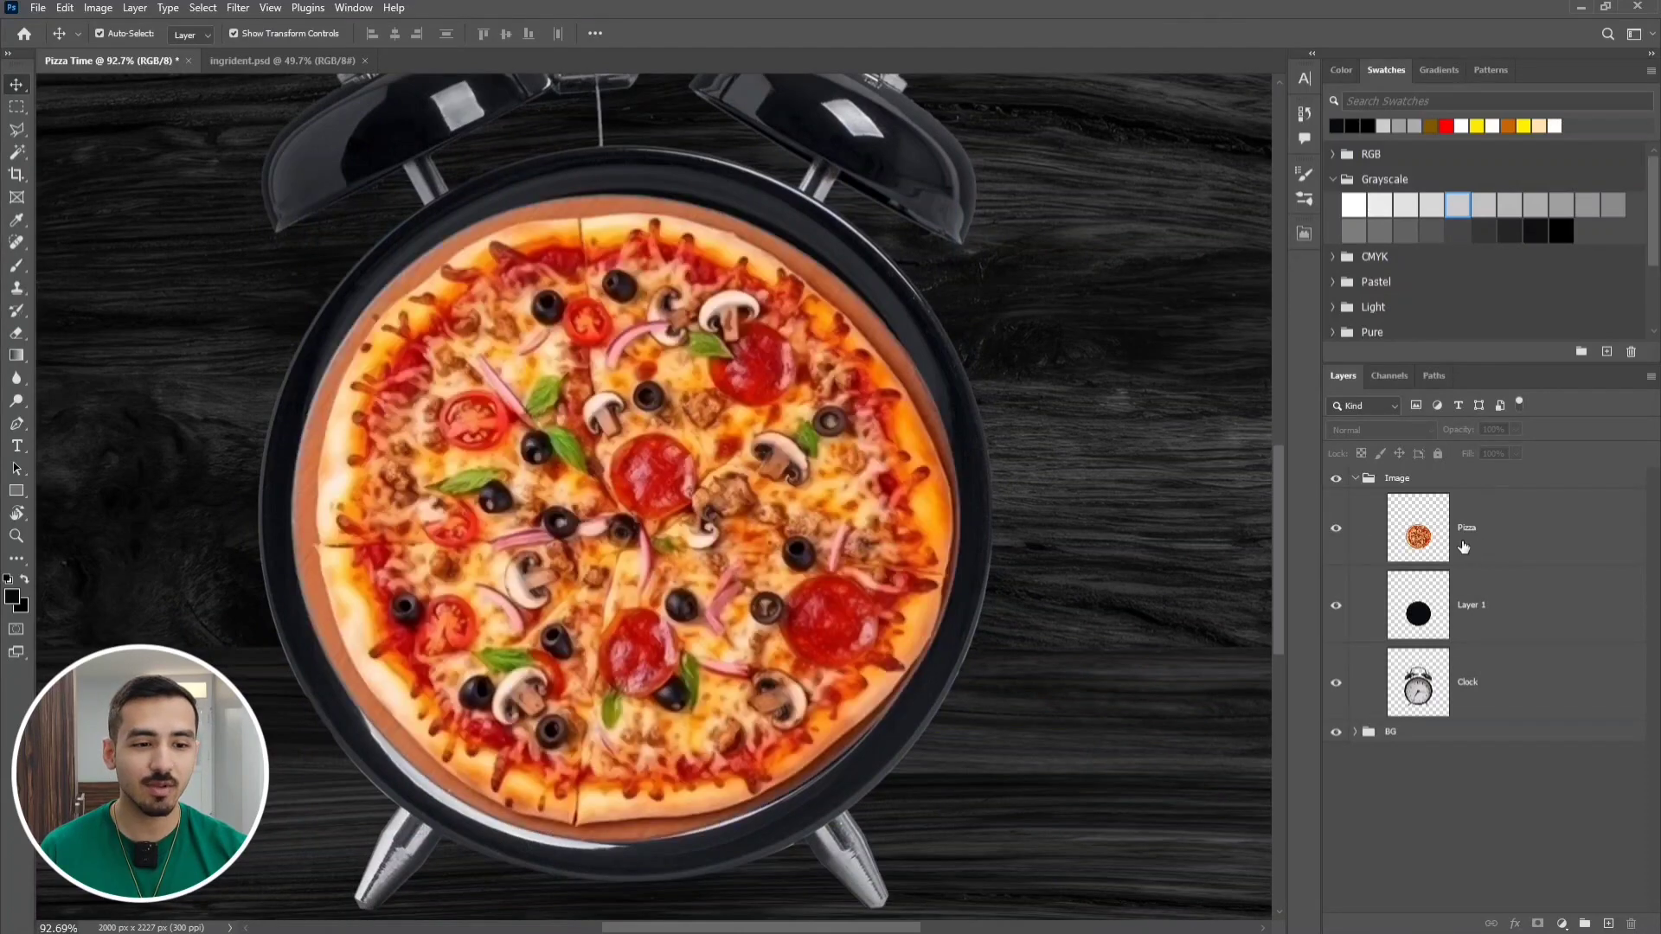
click(1483, 547)
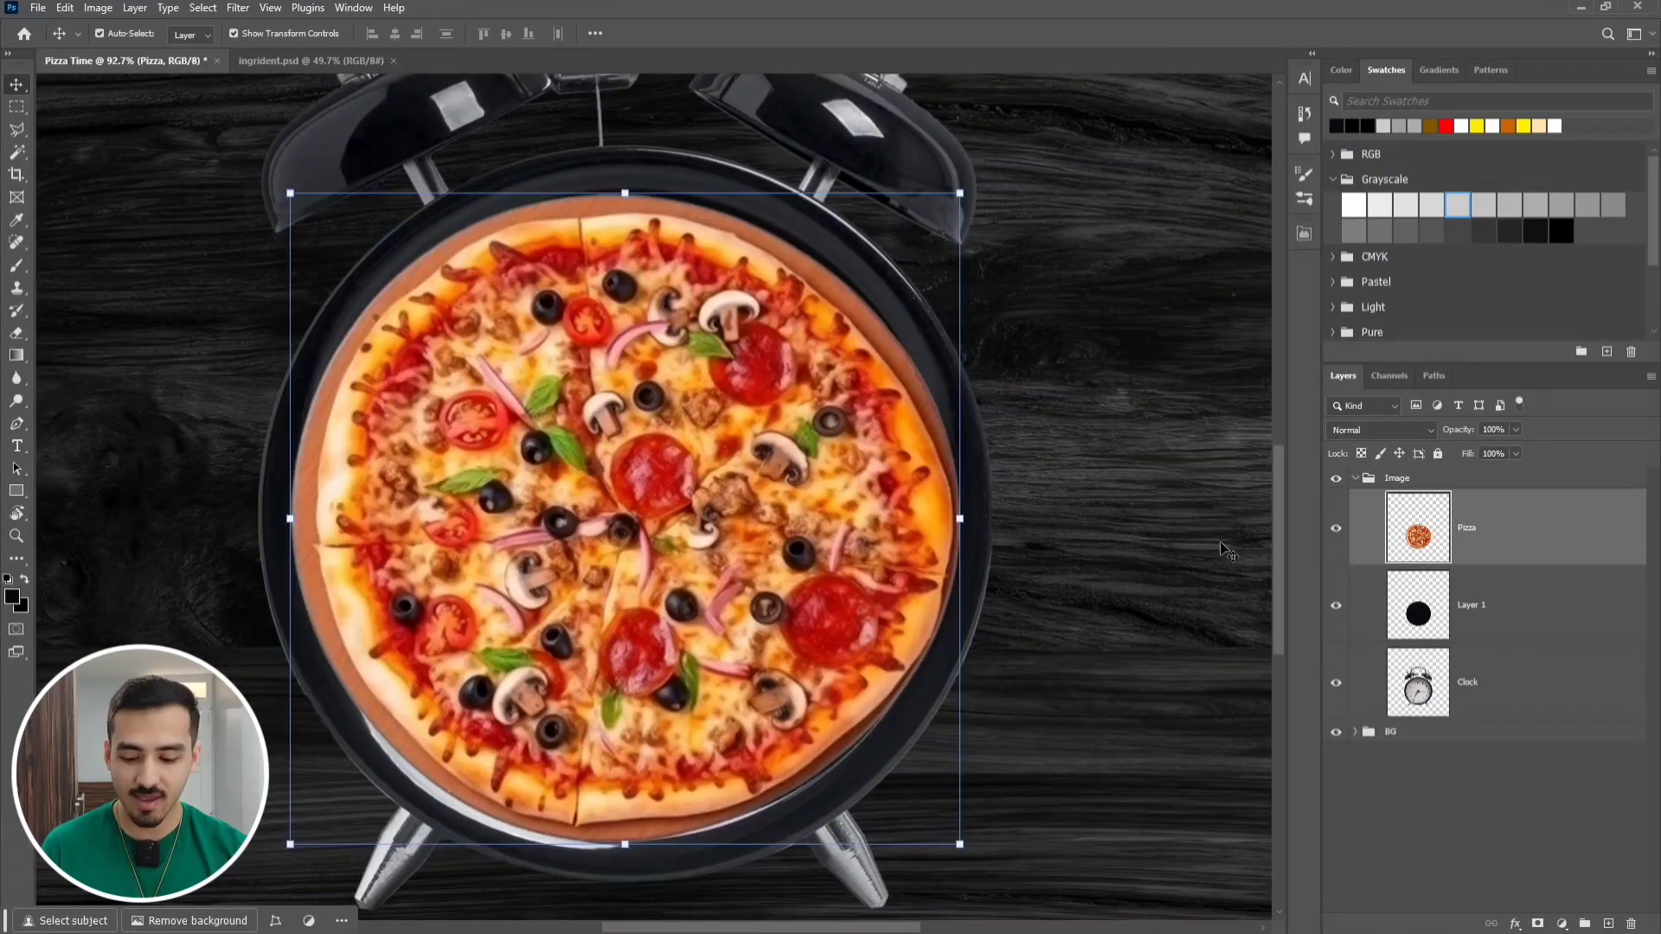
key(ctrl+t)
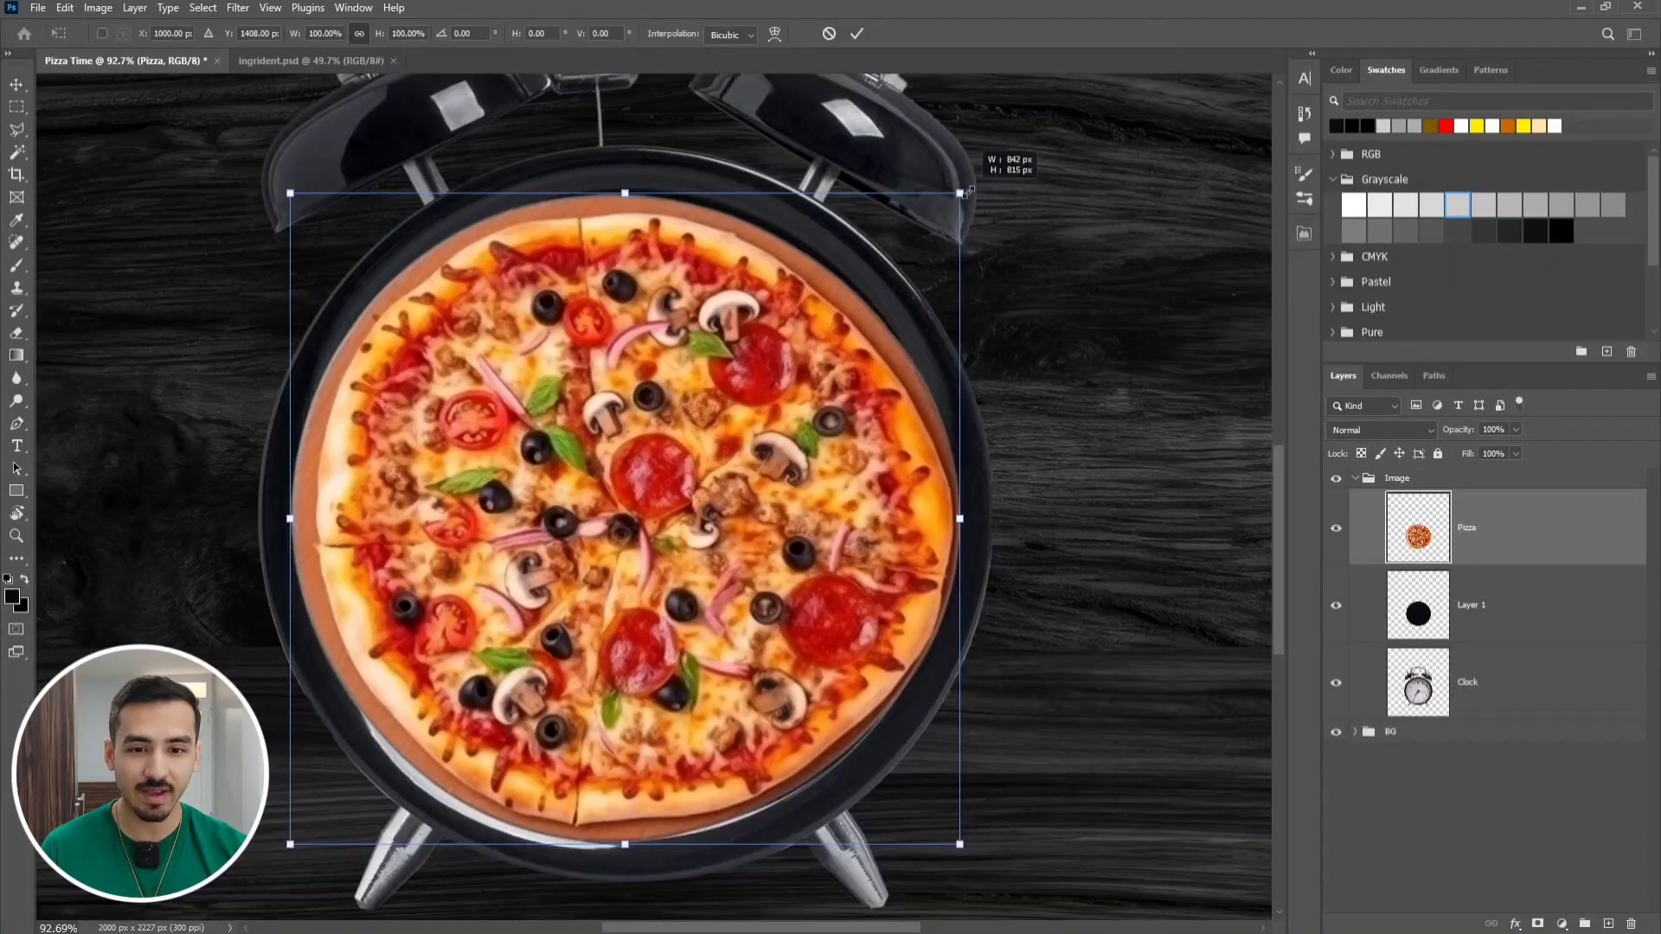
drag(965, 192, 971, 180)
drag(795, 379, 798, 377)
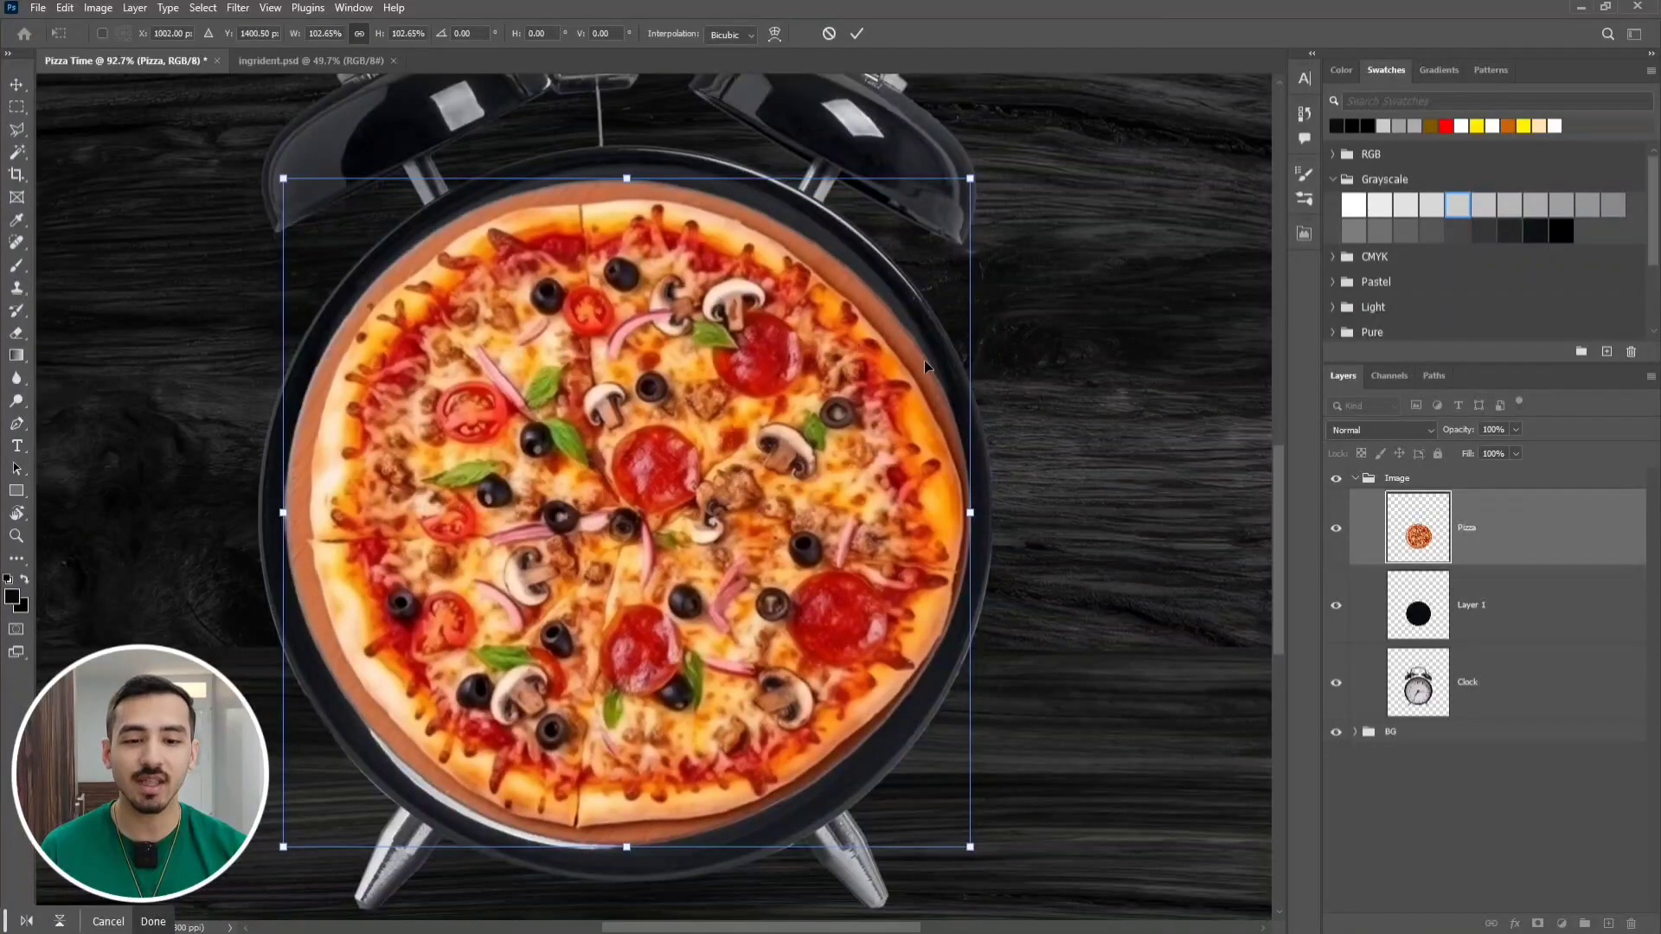
click(856, 33)
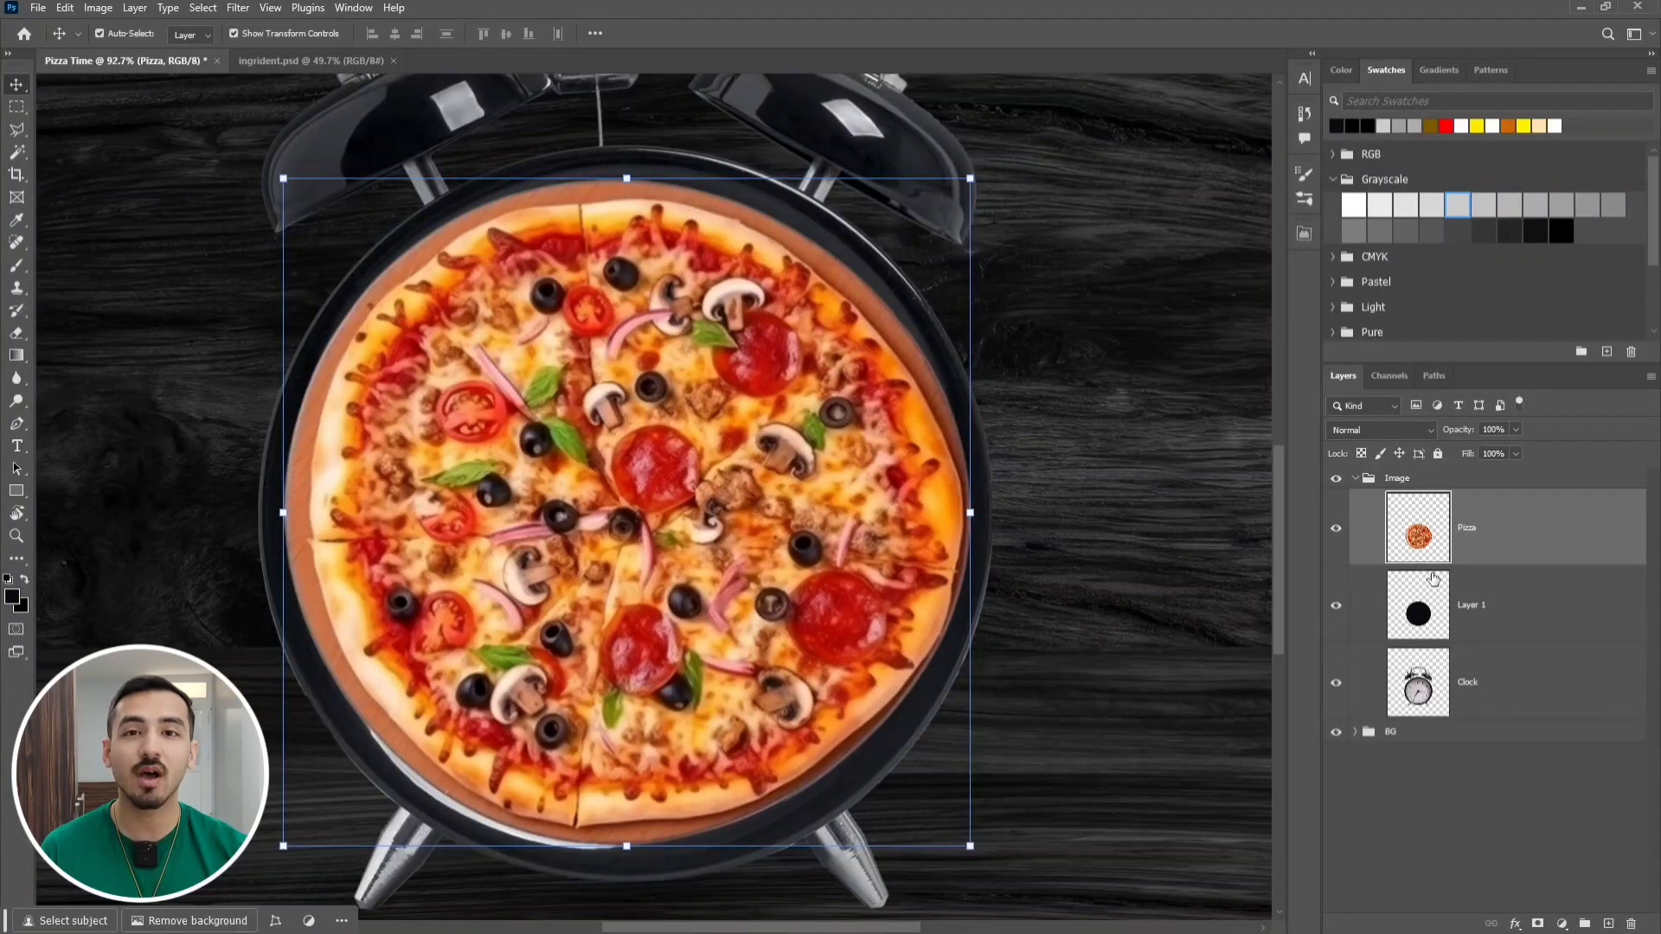
Clip the Pizza layer to the black circle on Layer 1 with a clipping mask
key(alt)
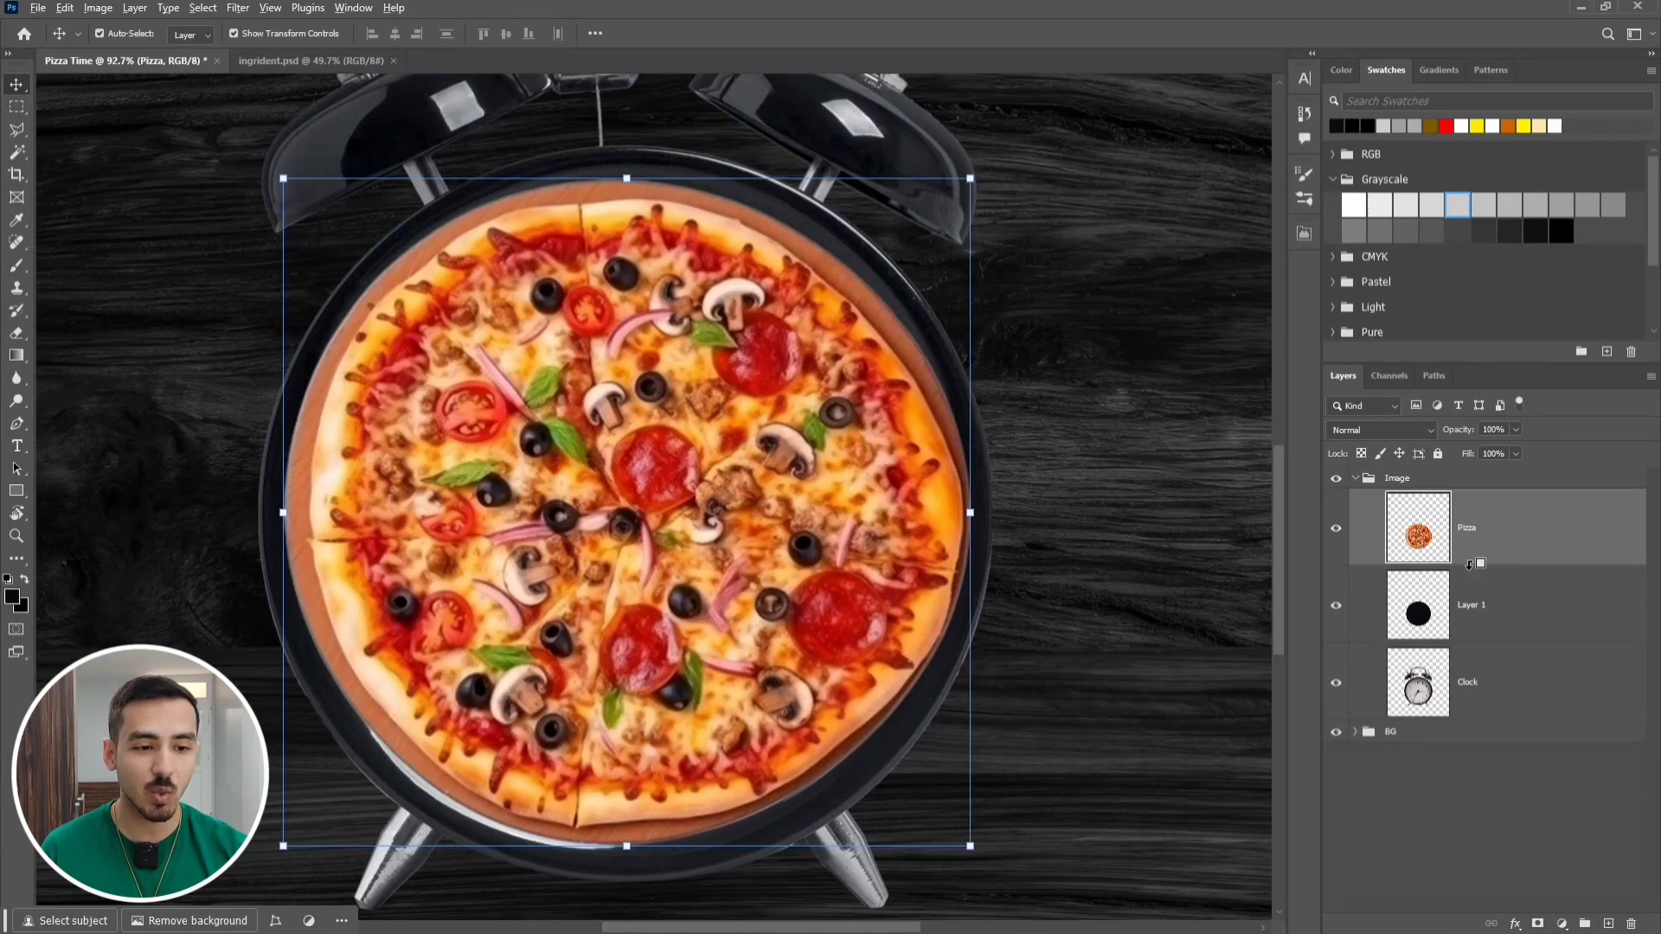
alt+click(1469, 564)
click(1420, 860)
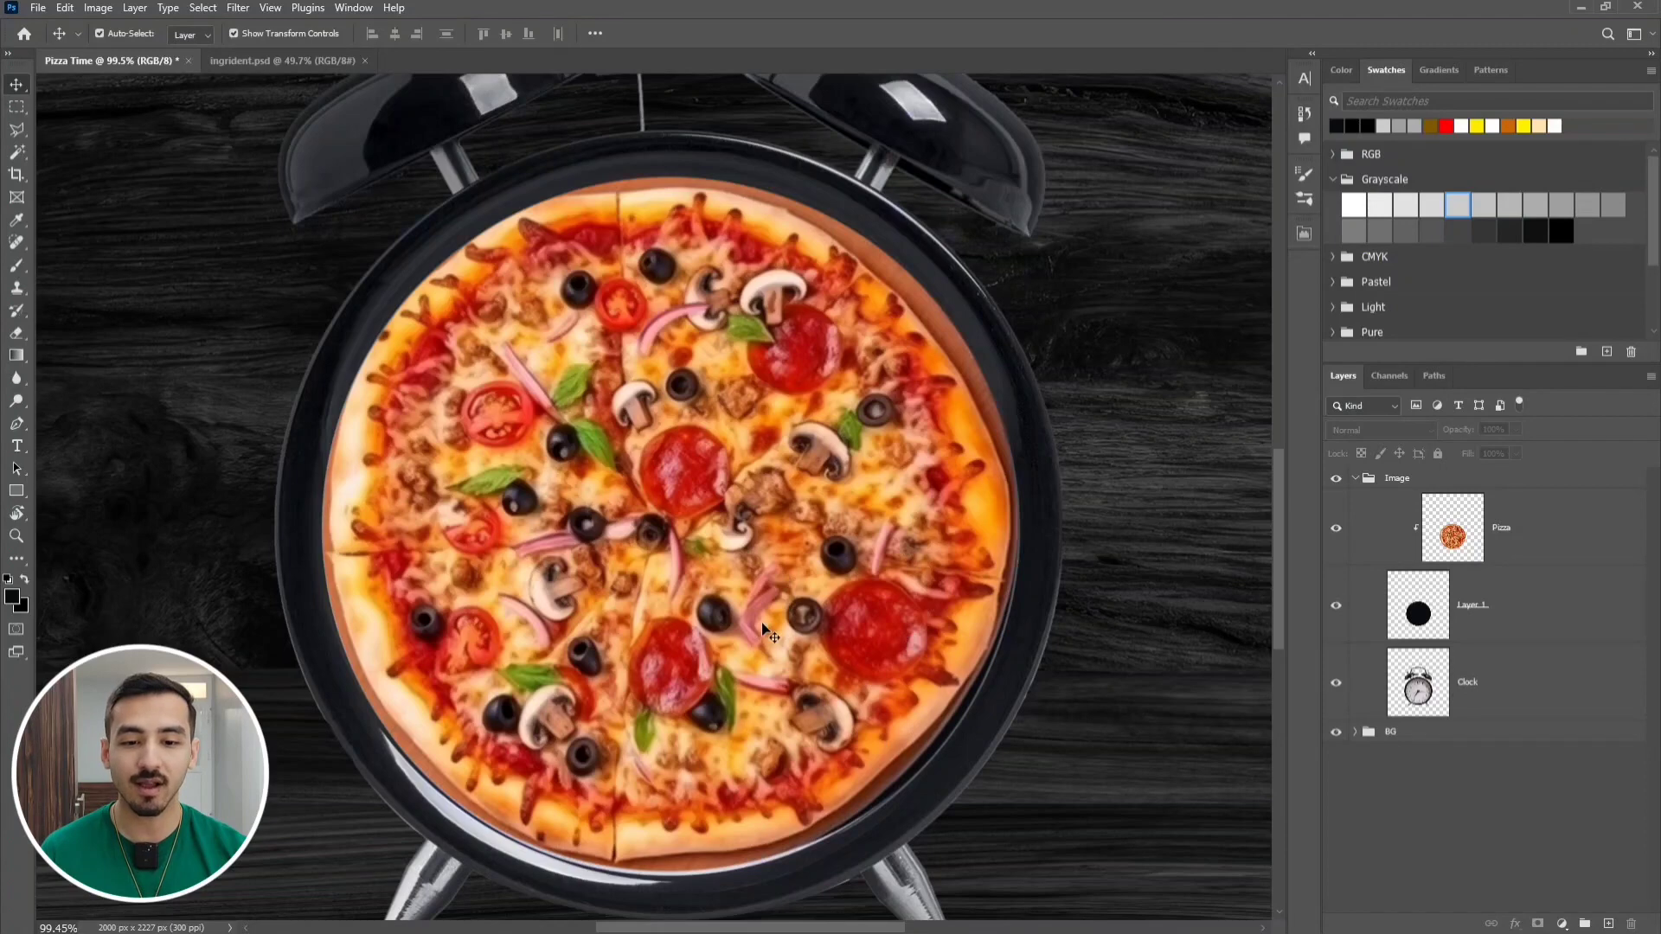
Hide the black circle on Layer 1 to uncover the clock face and make the Clock layer active
click(1336, 605)
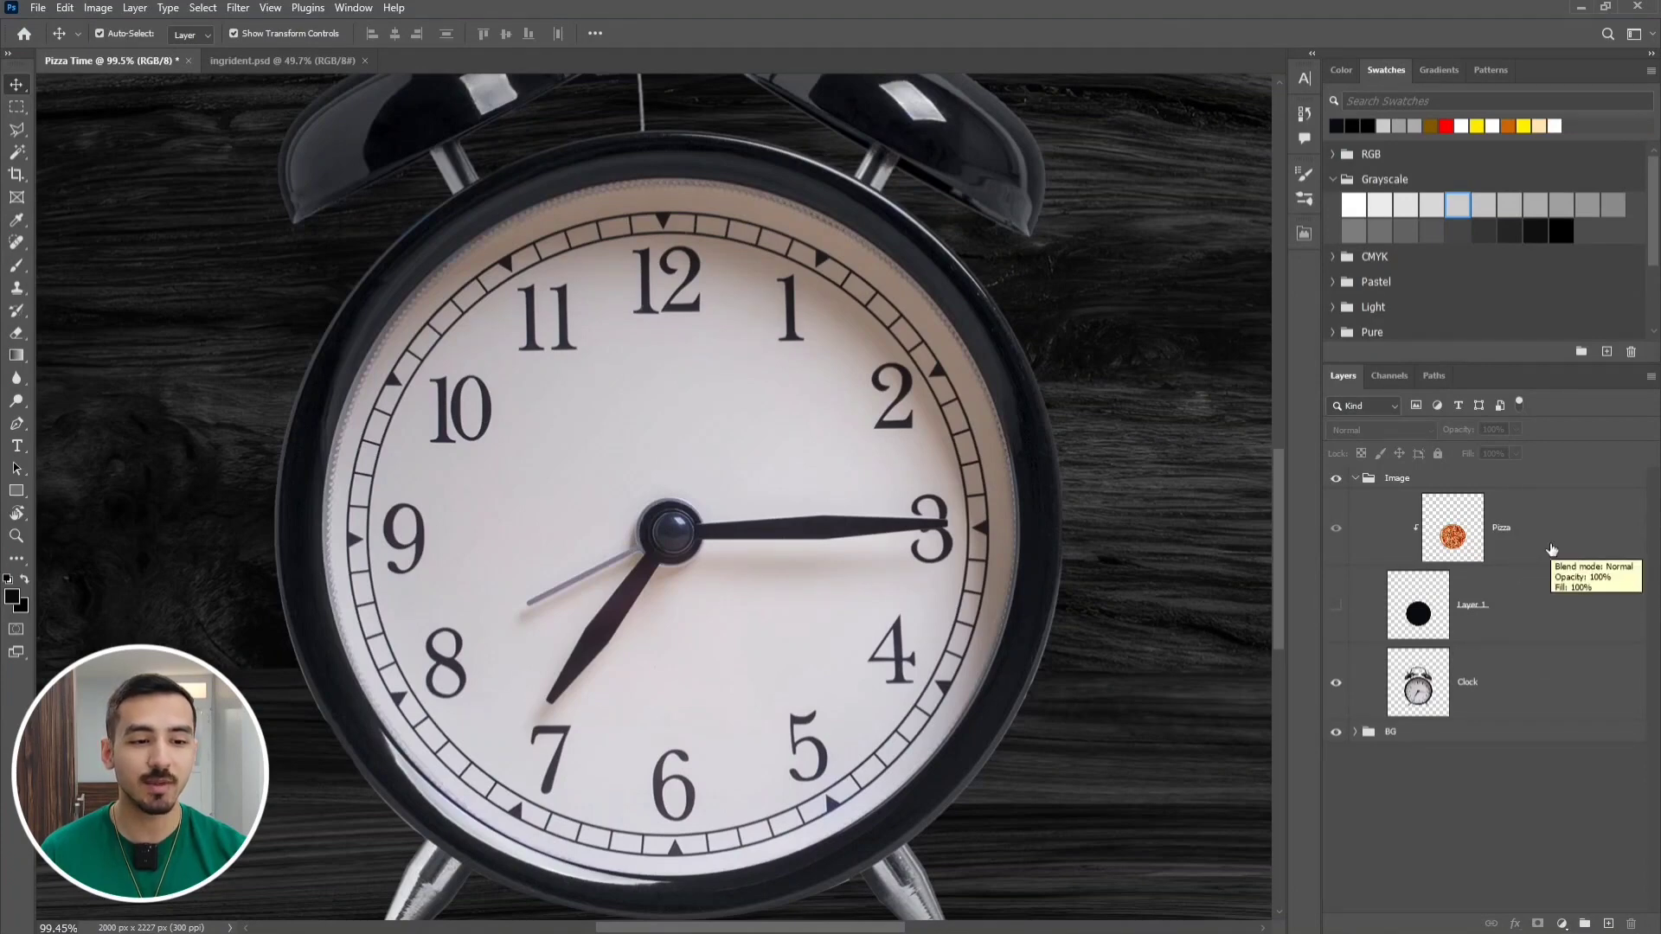
click(1508, 685)
scroll(571, 581, up, 6)
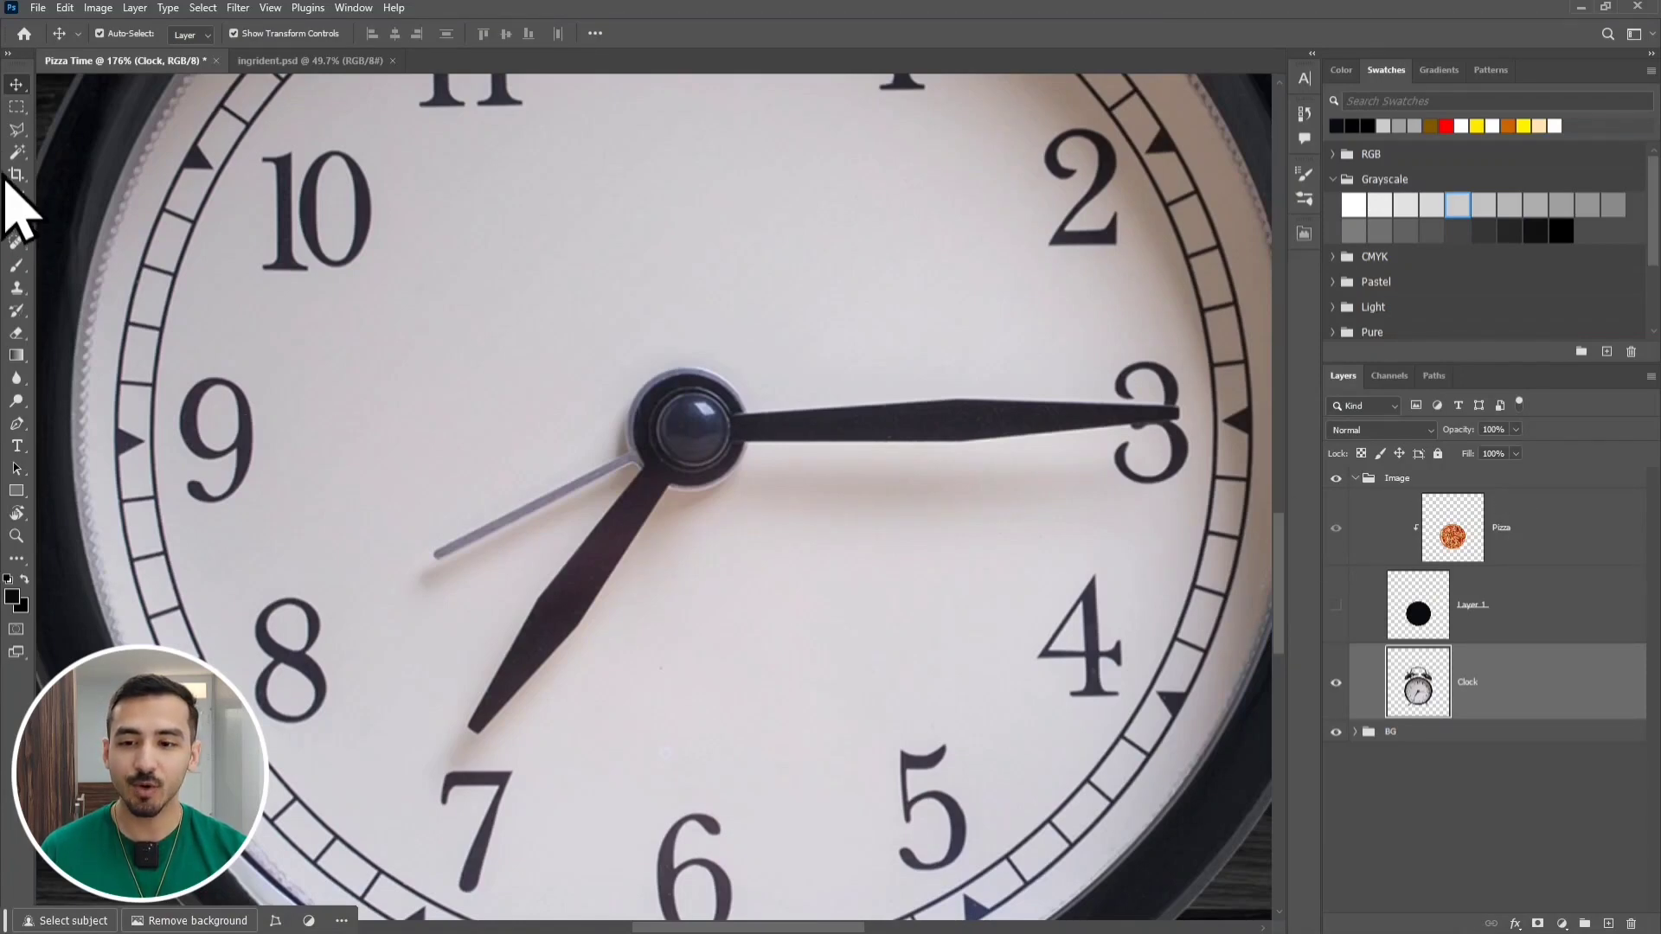
click(19, 130)
click(60, 149)
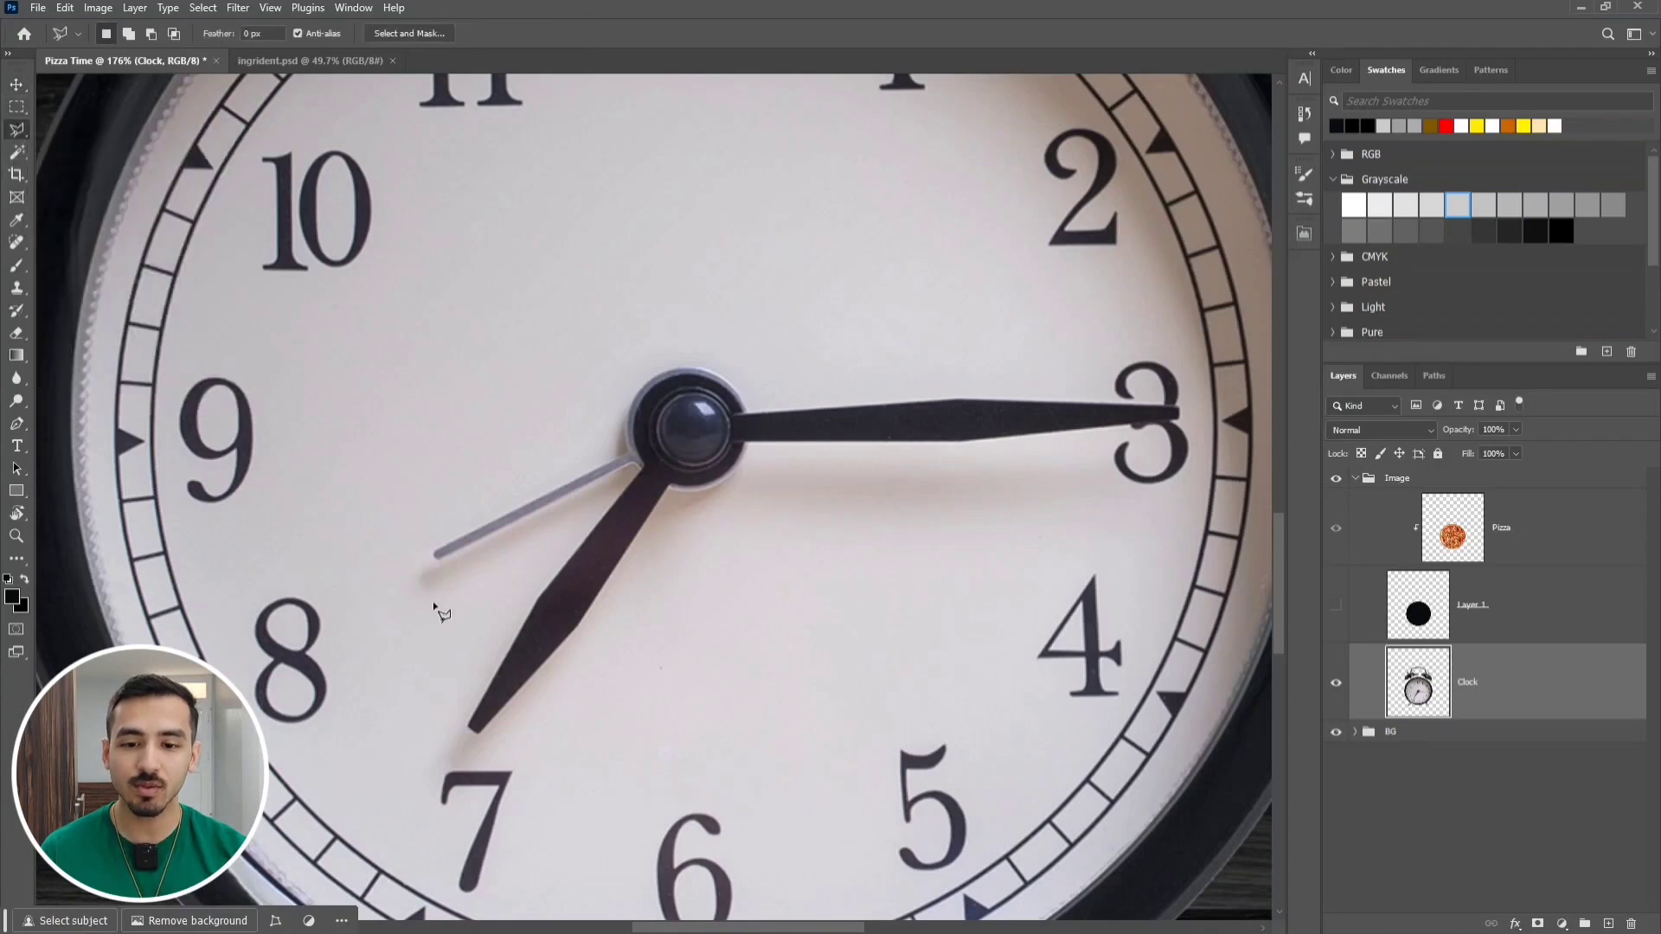
click(474, 731)
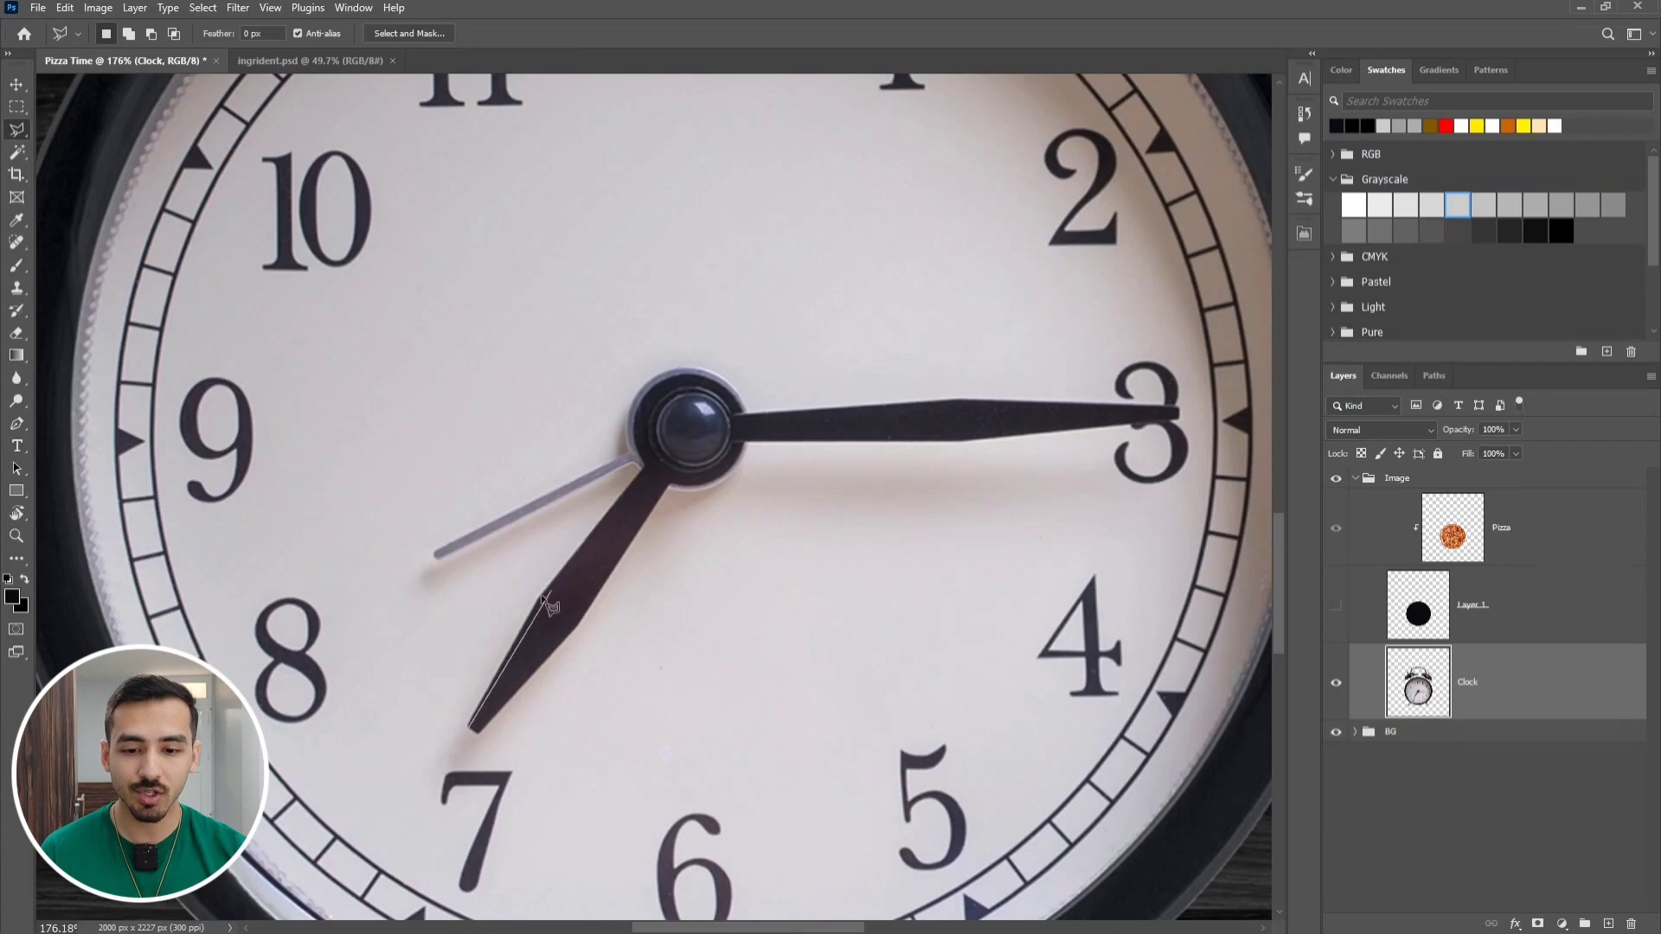
click(542, 597)
click(640, 474)
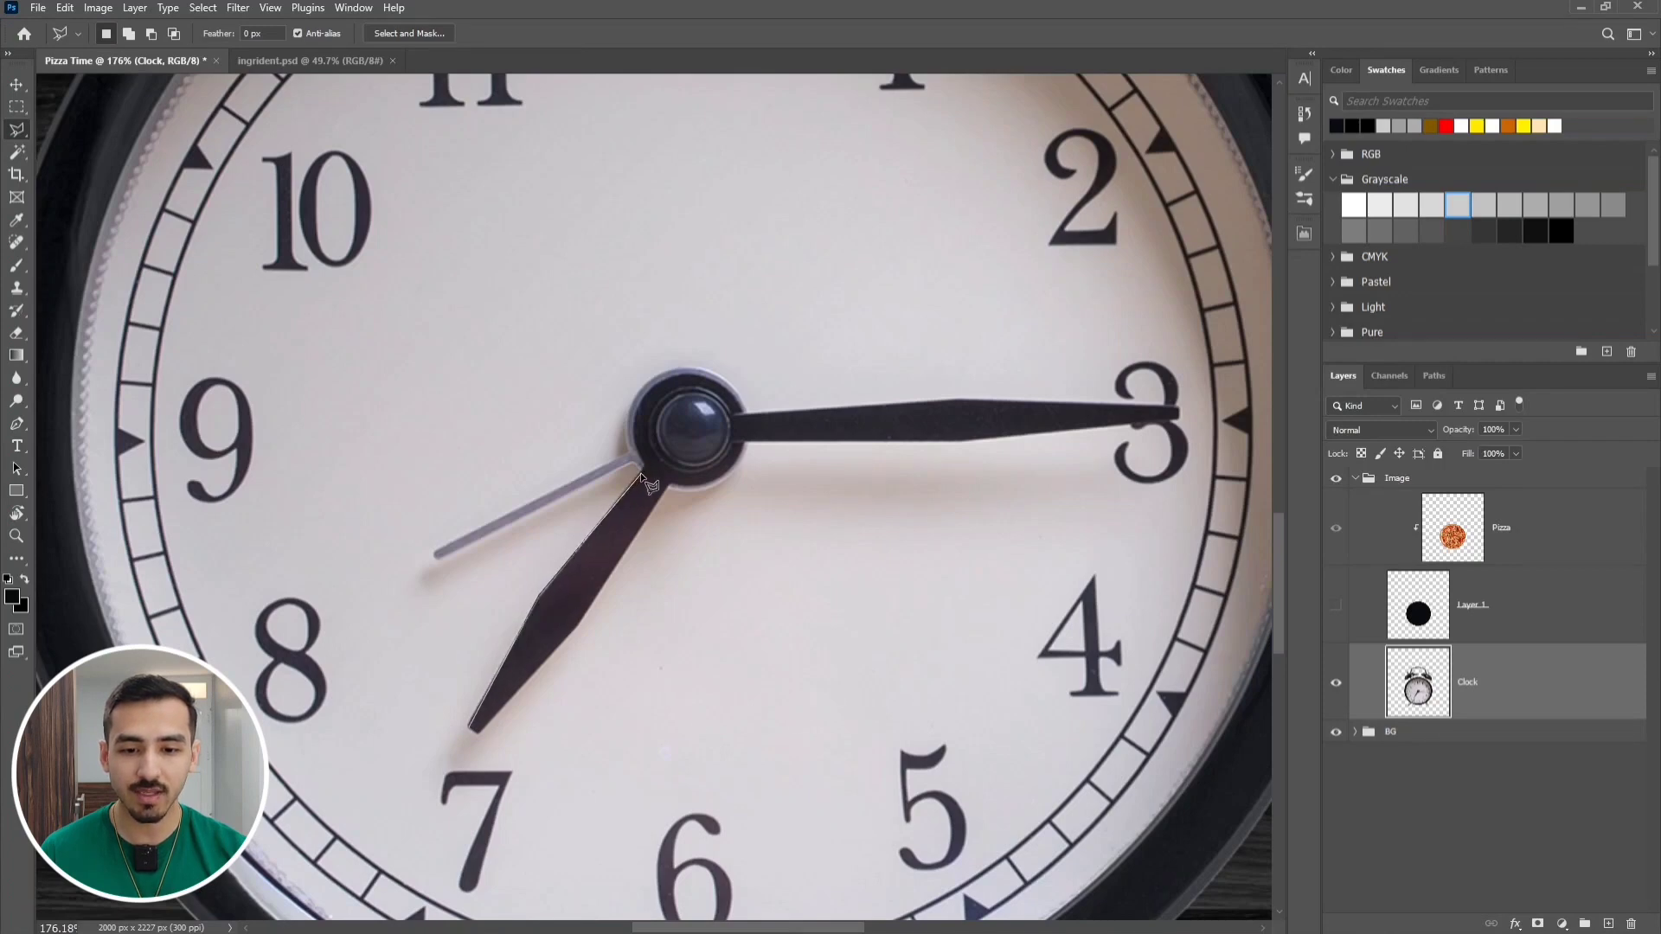
double_click(656, 500)
key(ctrl+d)
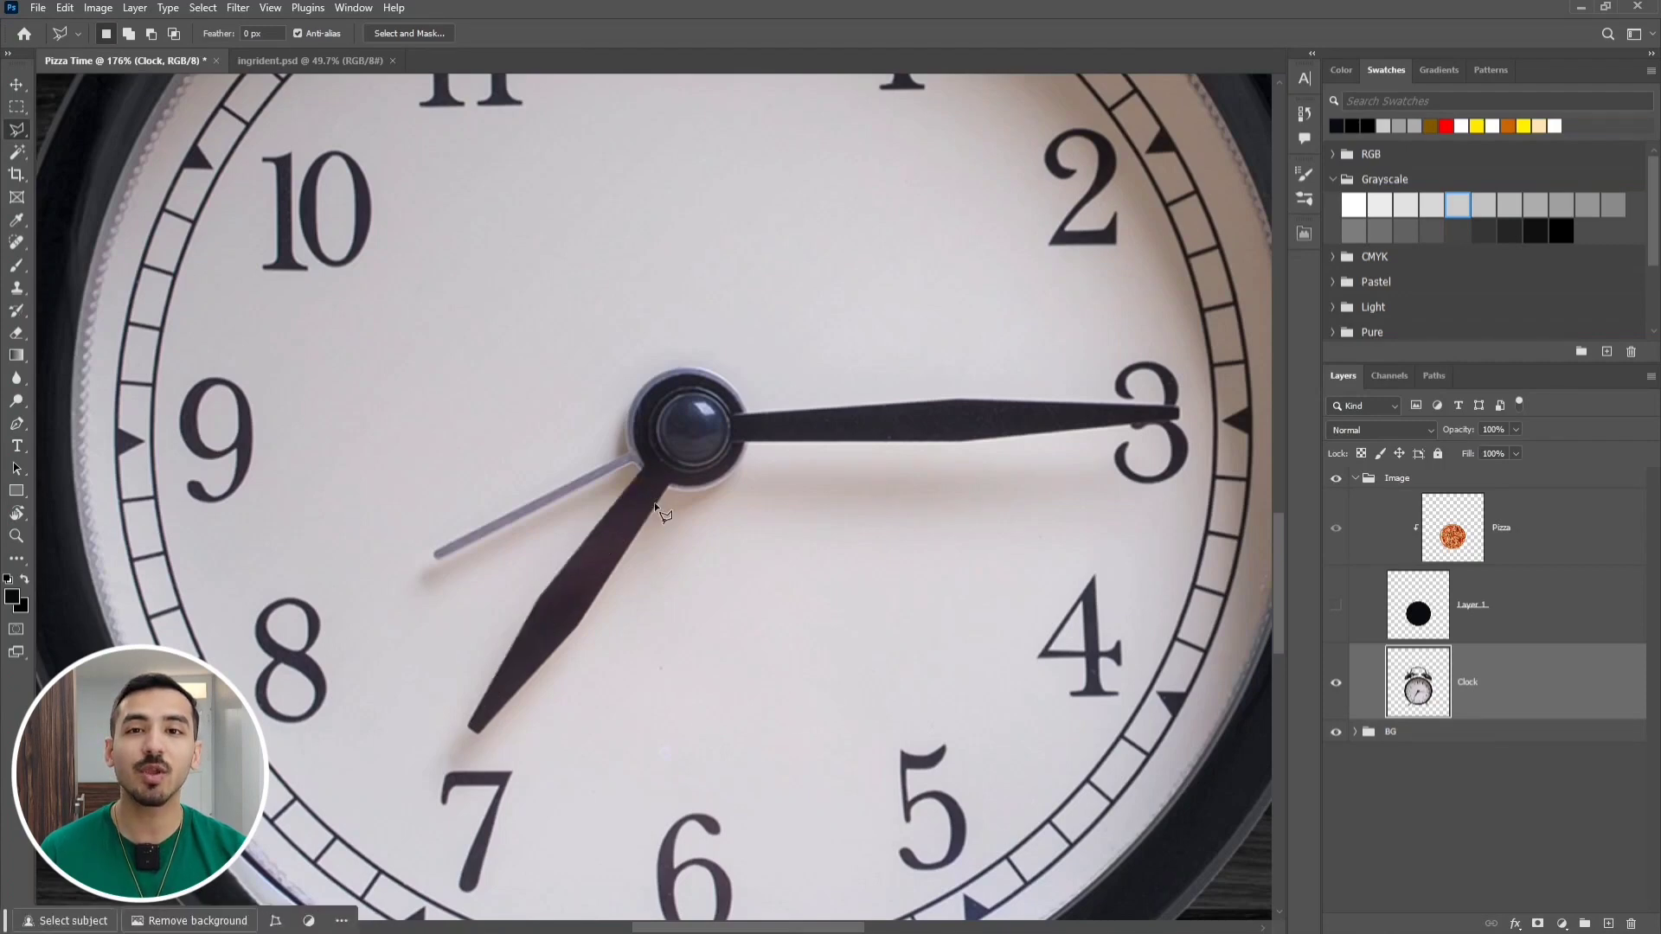
Trace a Pen Tool path around the clock's hour hand, from the hub down to its tip and back
click(16, 424)
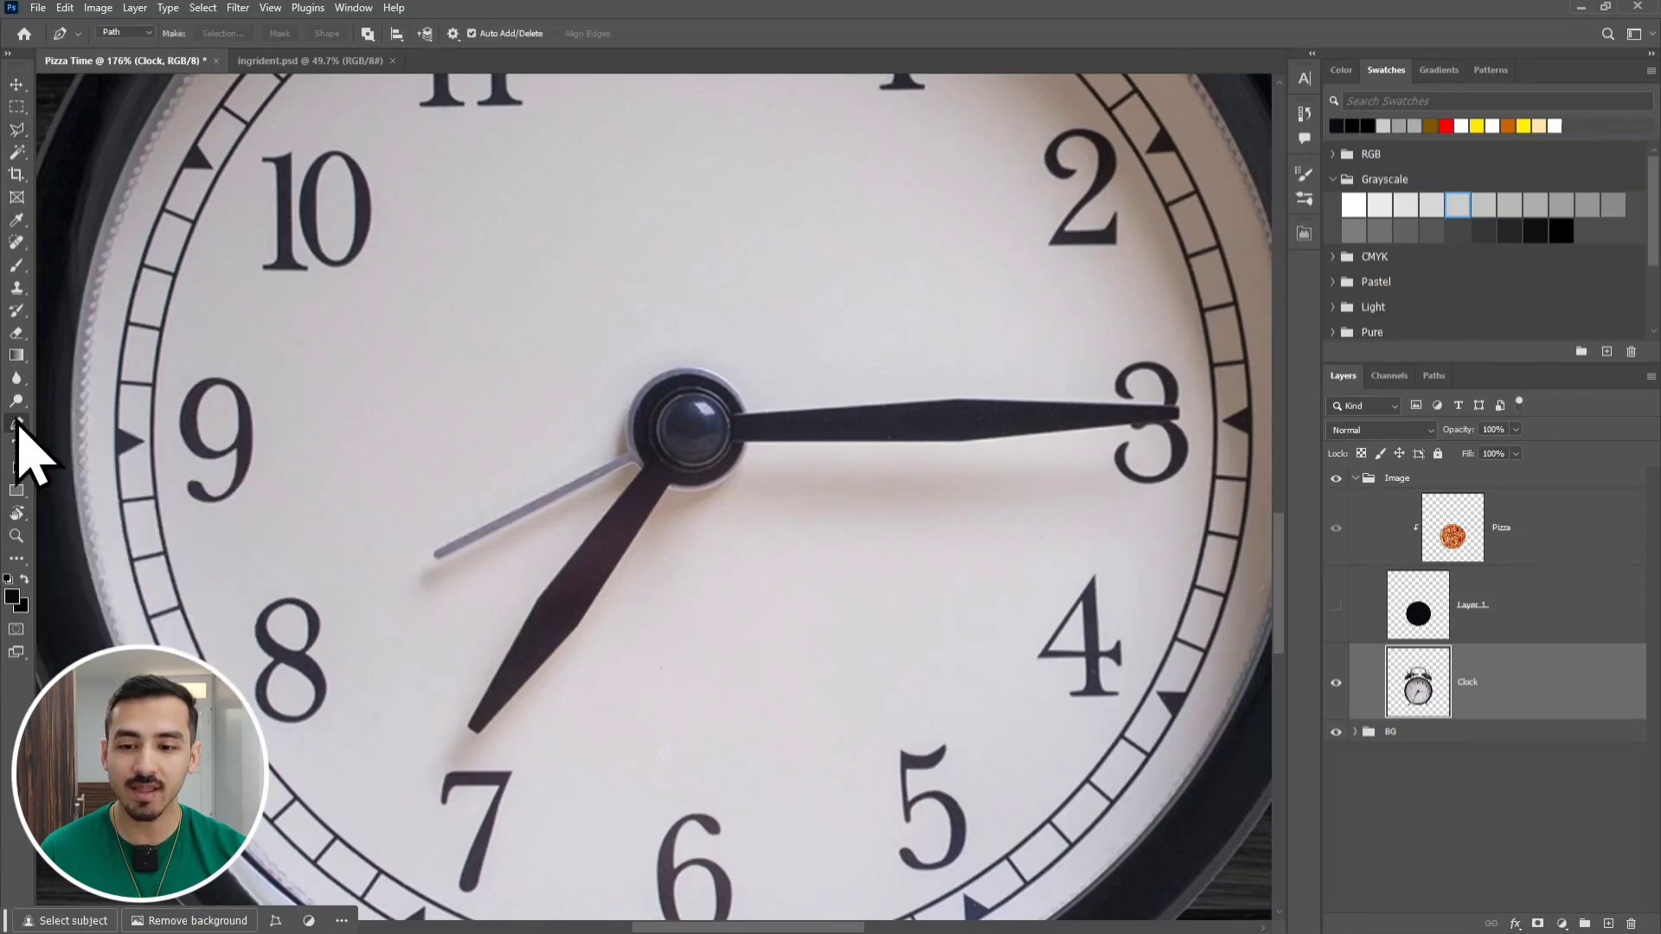
scroll(549, 527, up, 3)
drag(717, 556, 737, 490)
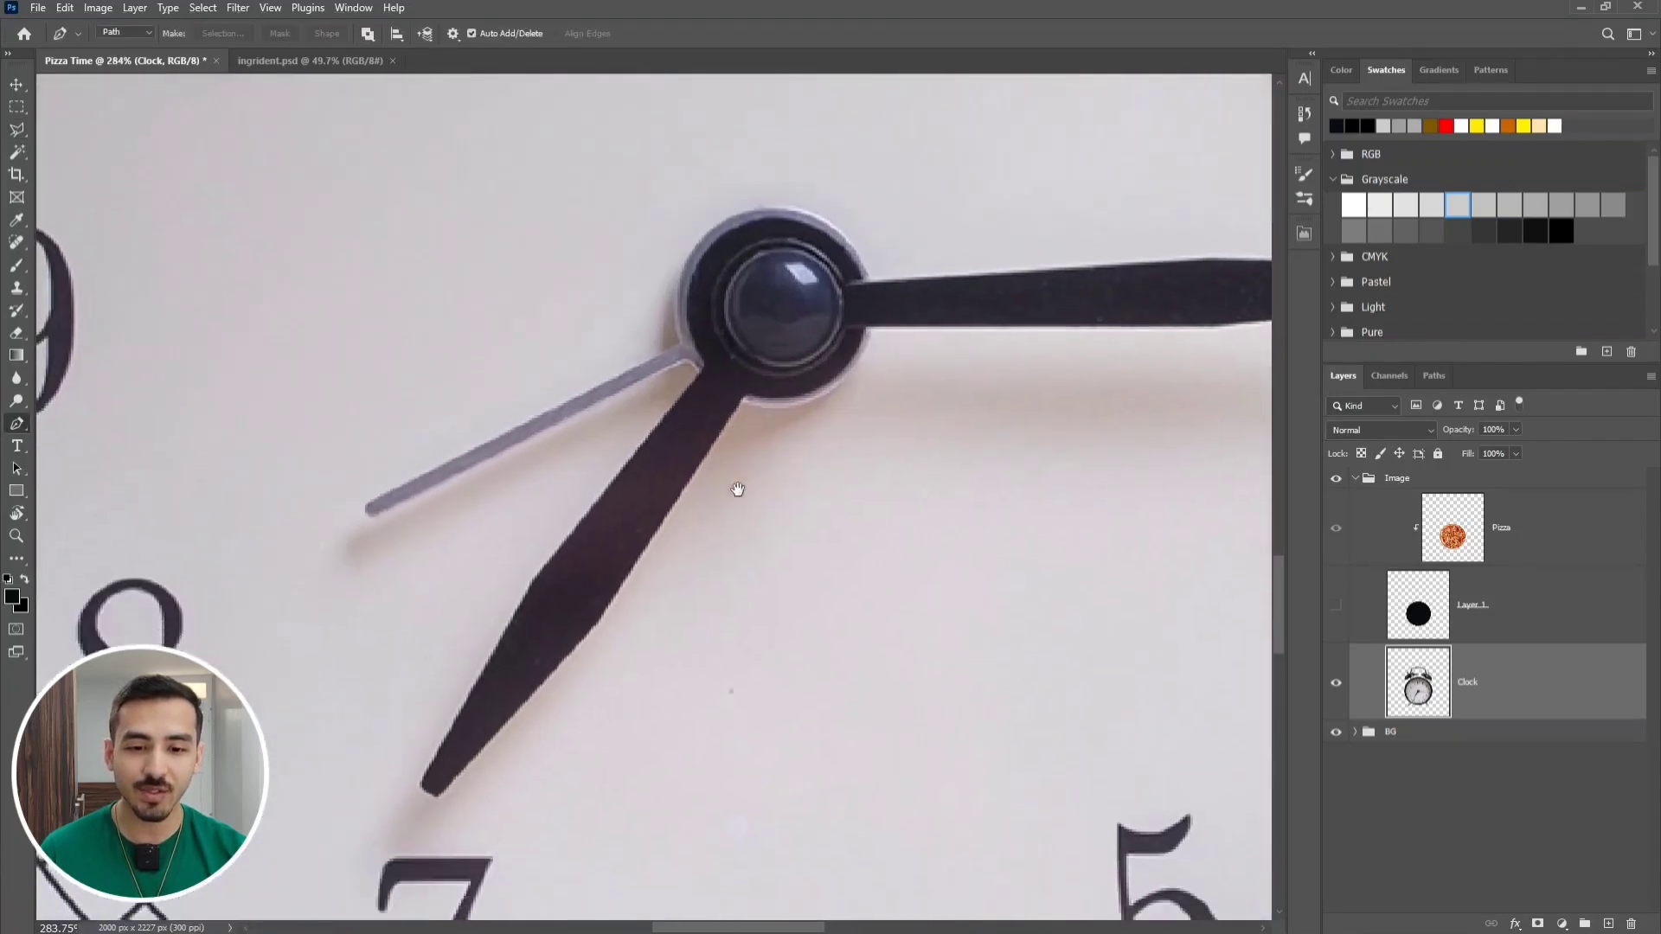
click(743, 397)
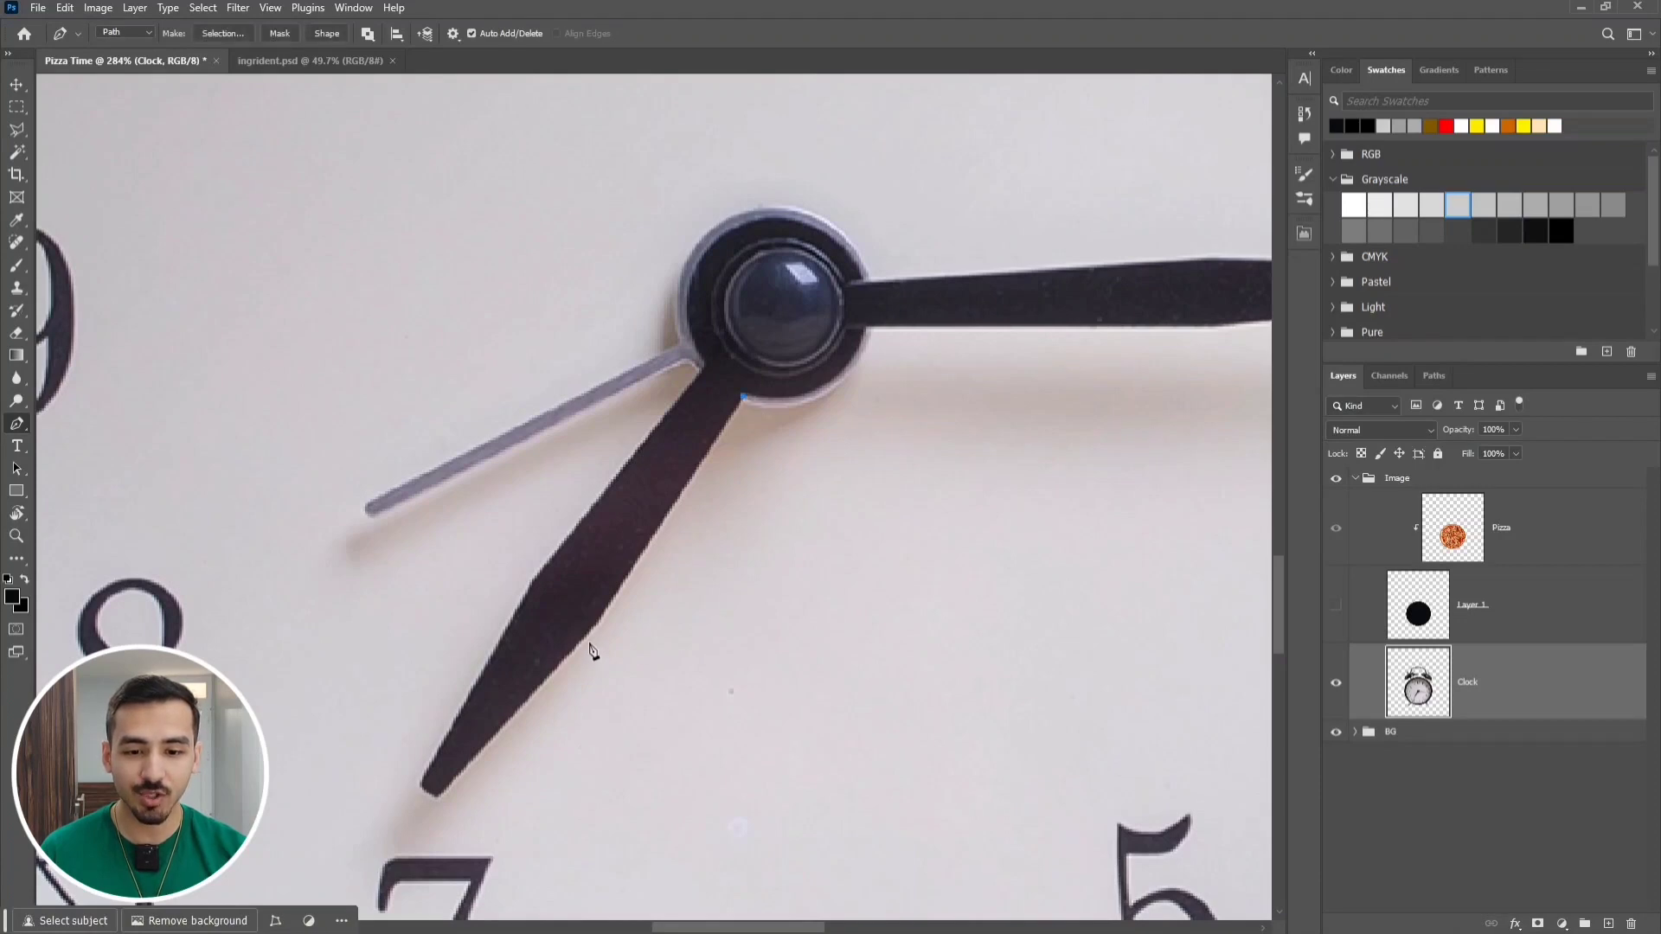
click(597, 624)
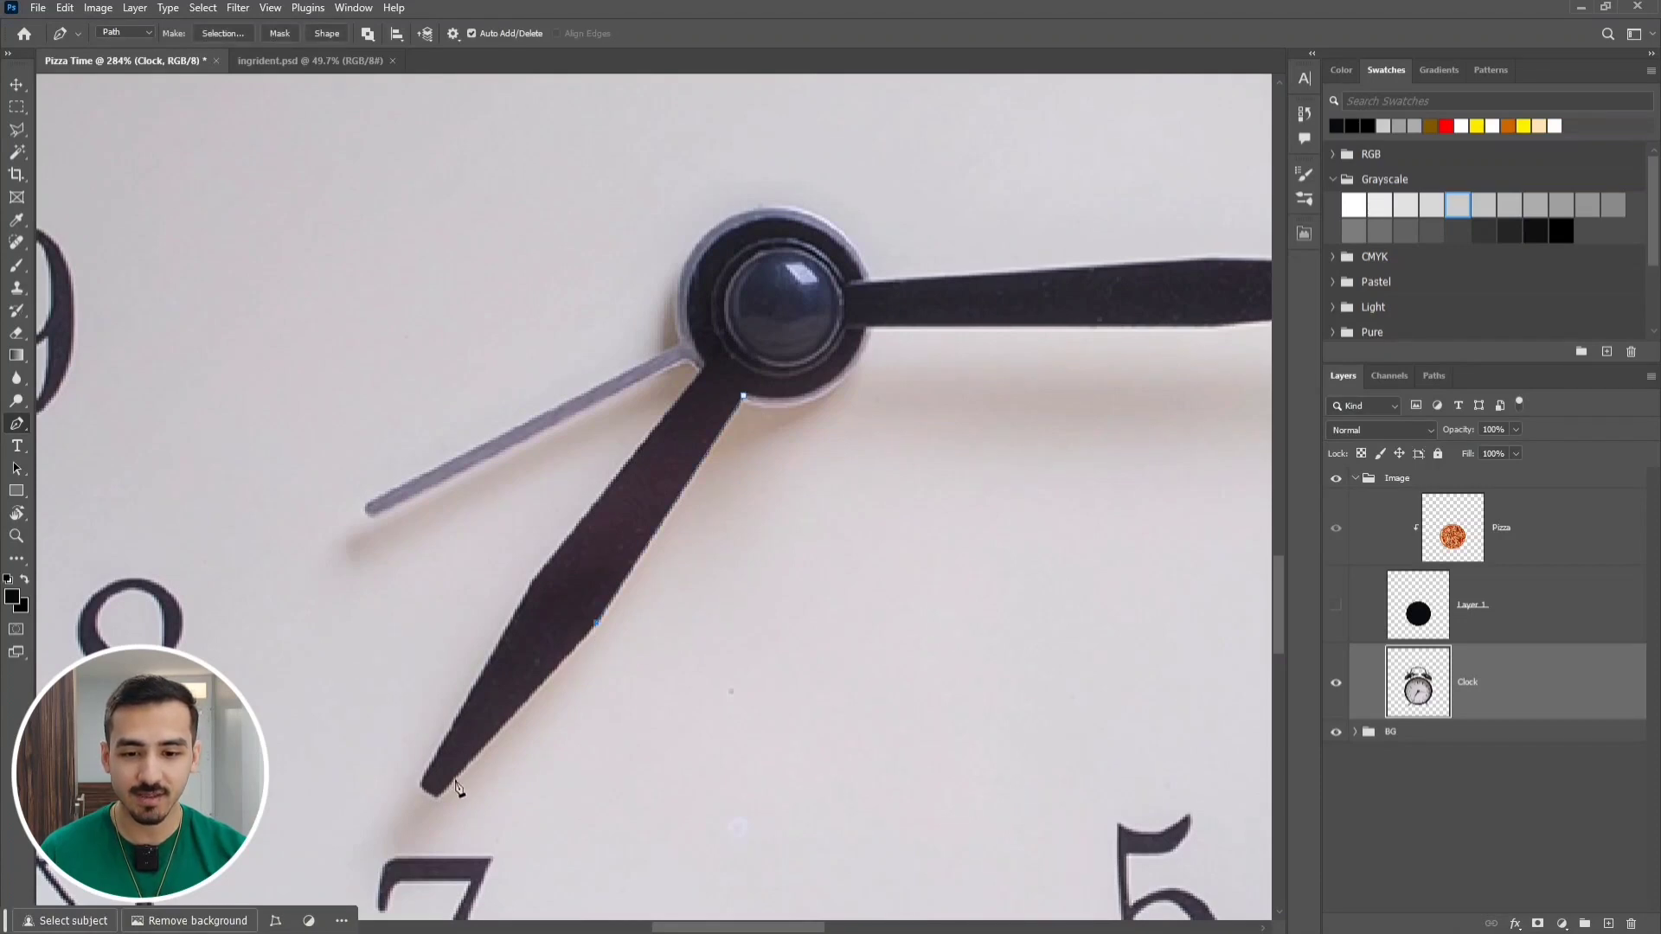
click(436, 796)
click(420, 786)
click(529, 584)
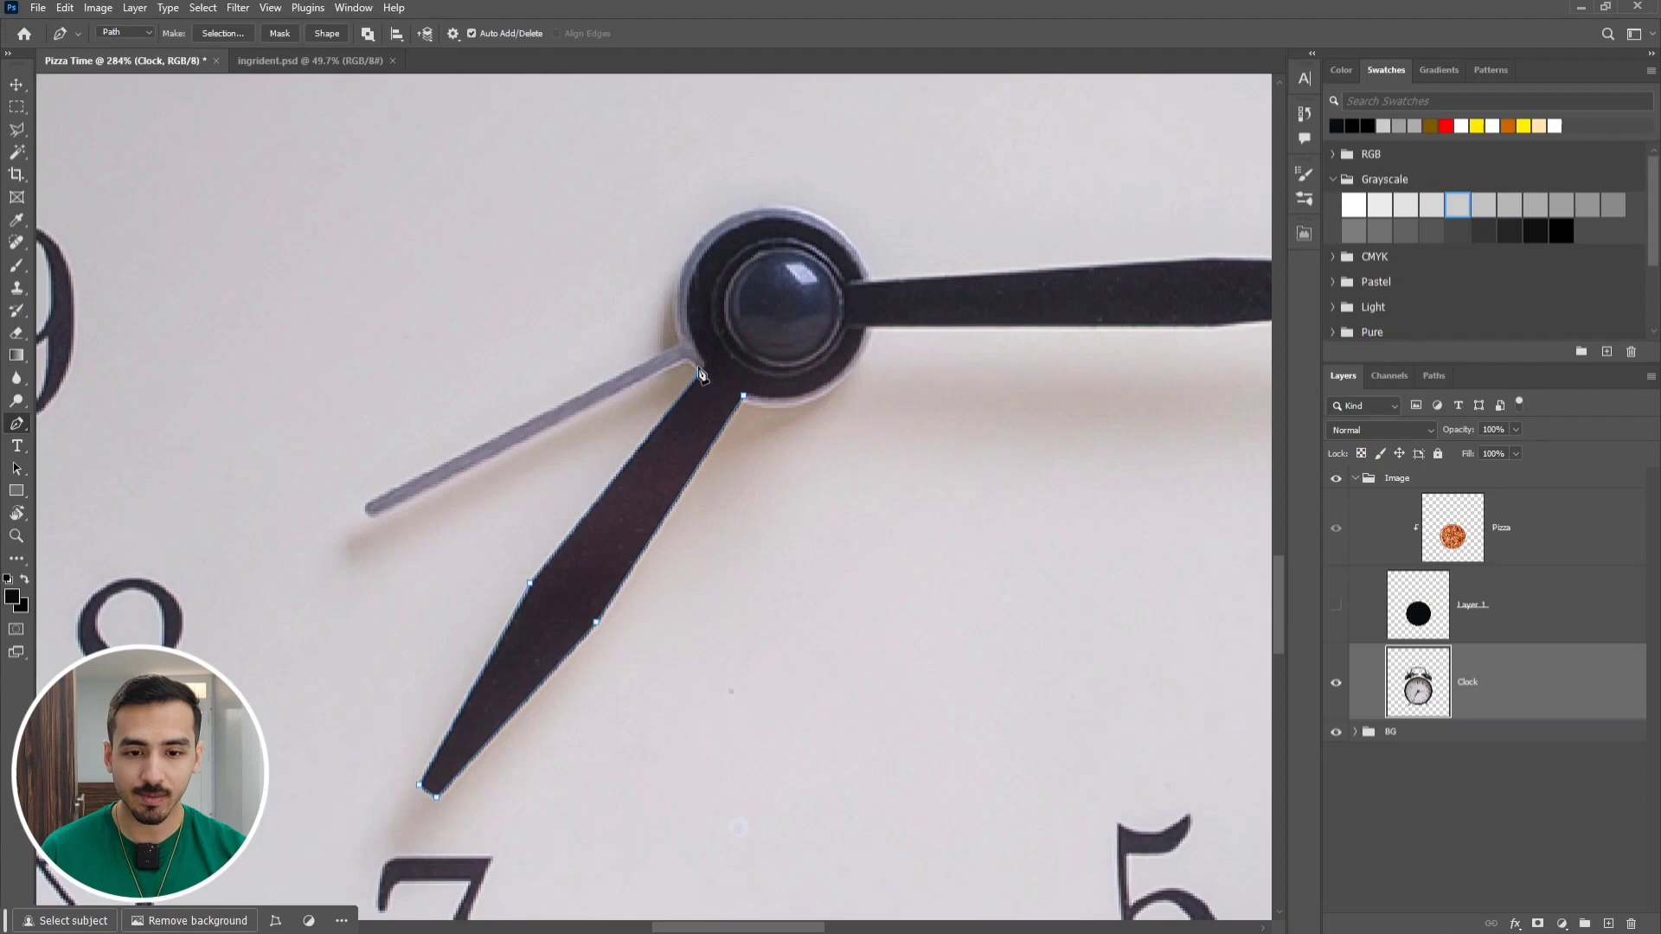
Continue the path around the thin grey hand, the central hub and the minute hand, and close it
click(372, 513)
click(367, 501)
click(684, 345)
drag(736, 323, 692, 370)
scroll(709, 327, up, 3)
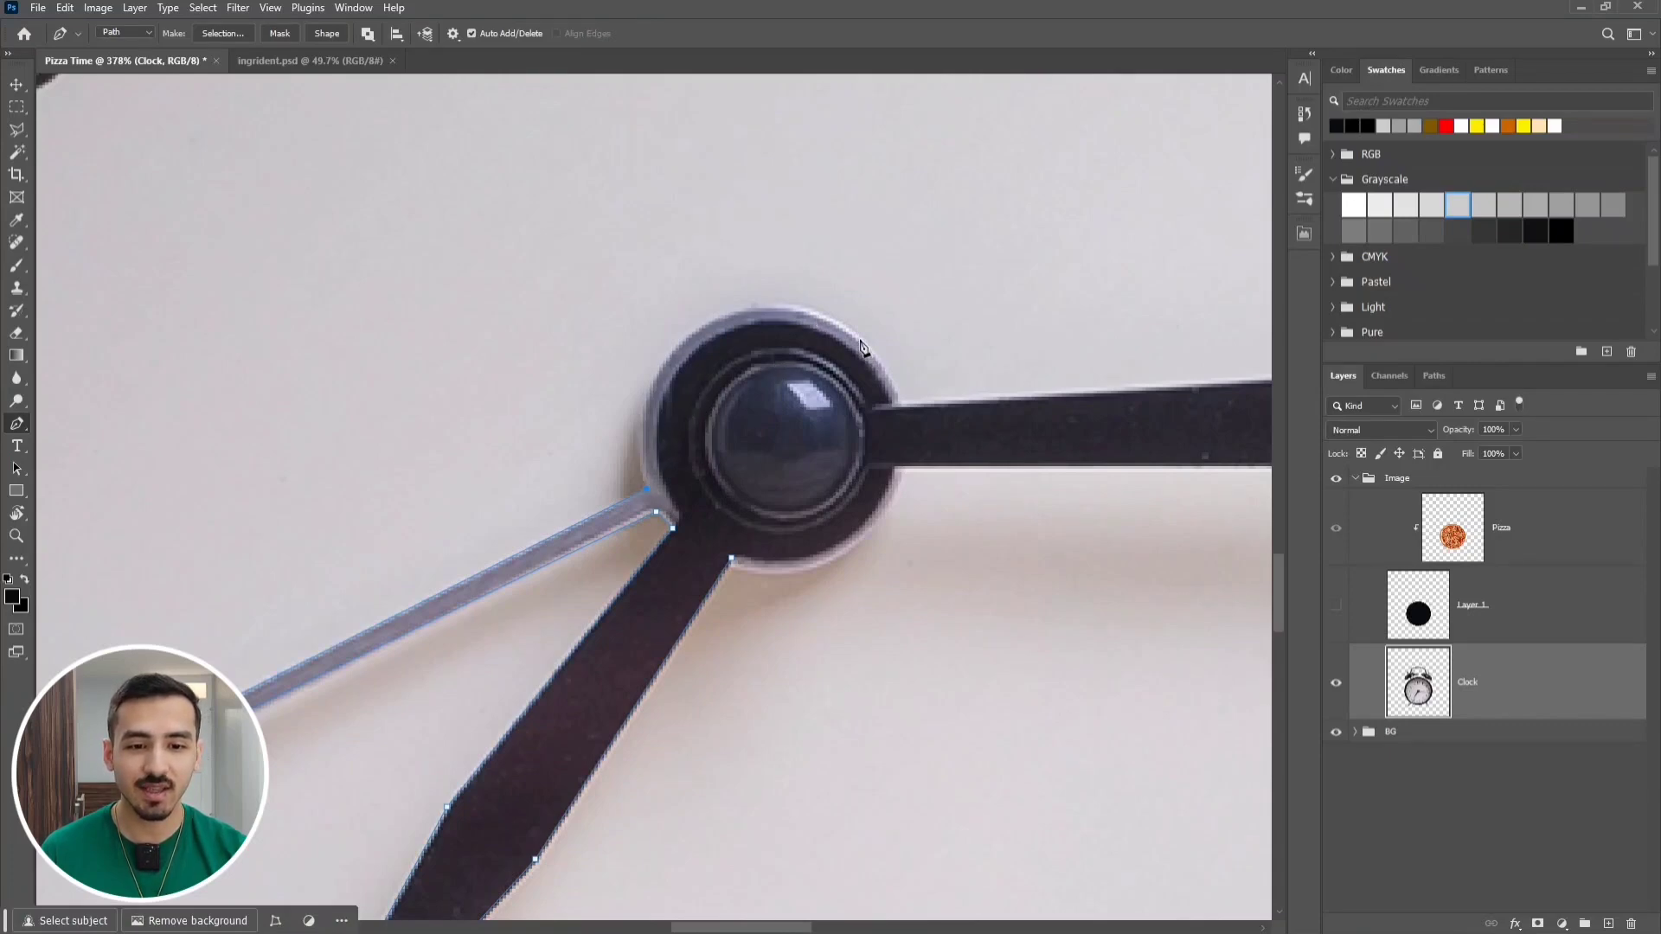
drag(860, 337, 1115, 465)
drag(1105, 452, 1098, 450)
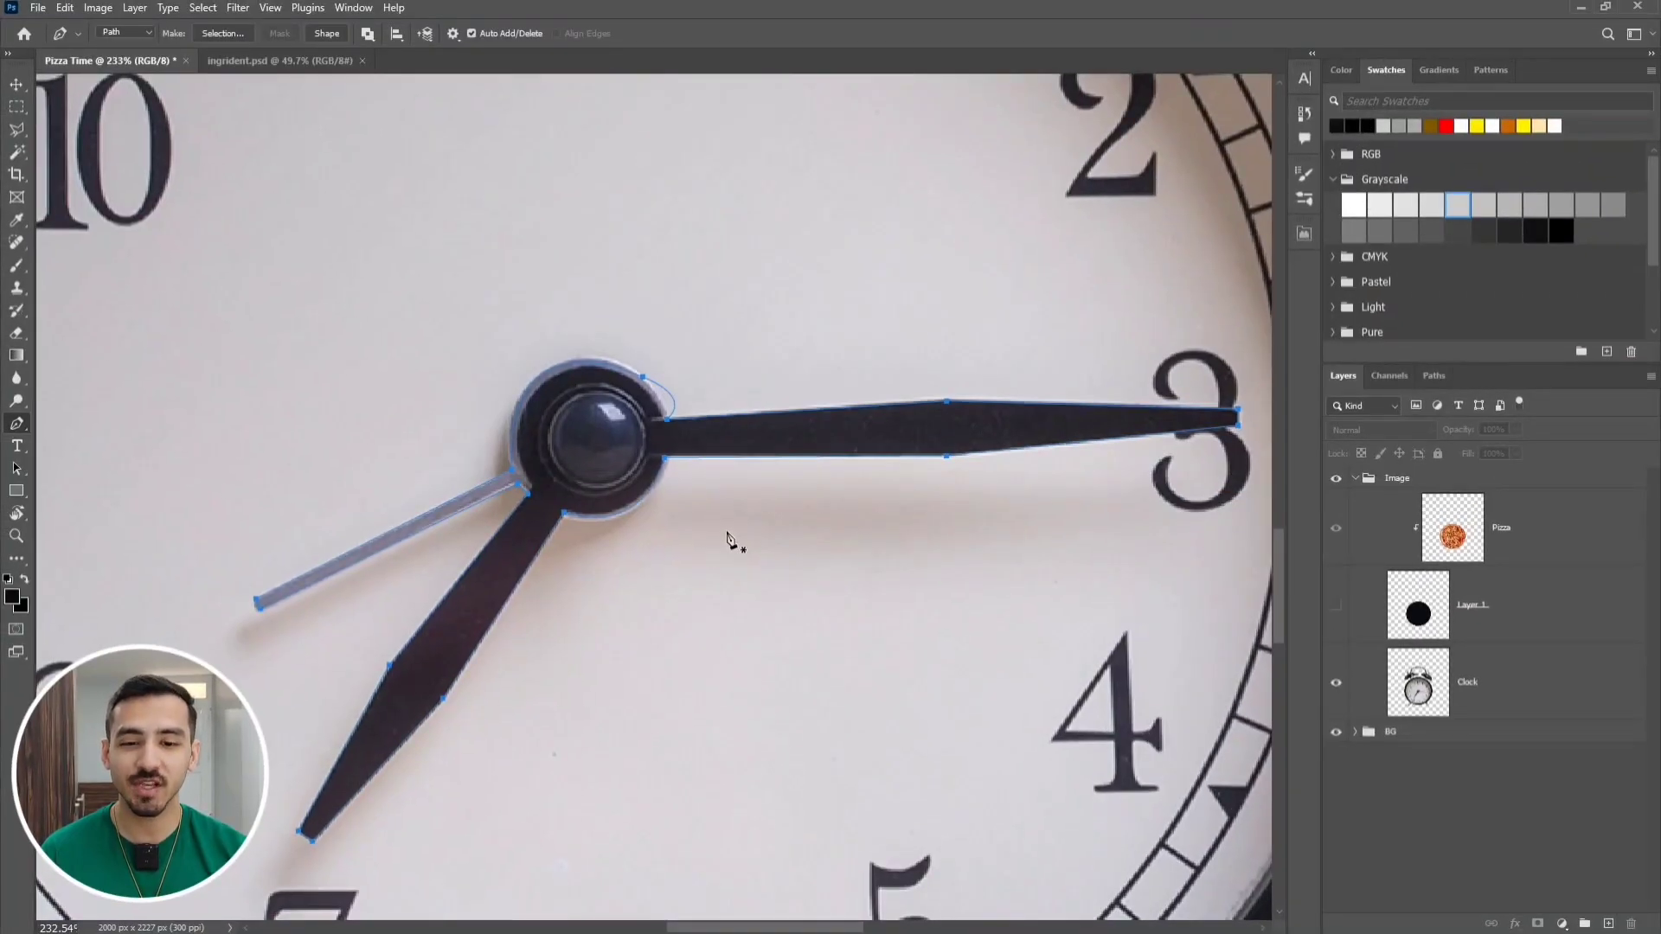
Turn the hands path into an anti-aliased selection with 0 px feather and copy that area of the Clock layer to a new layer
click(222, 34)
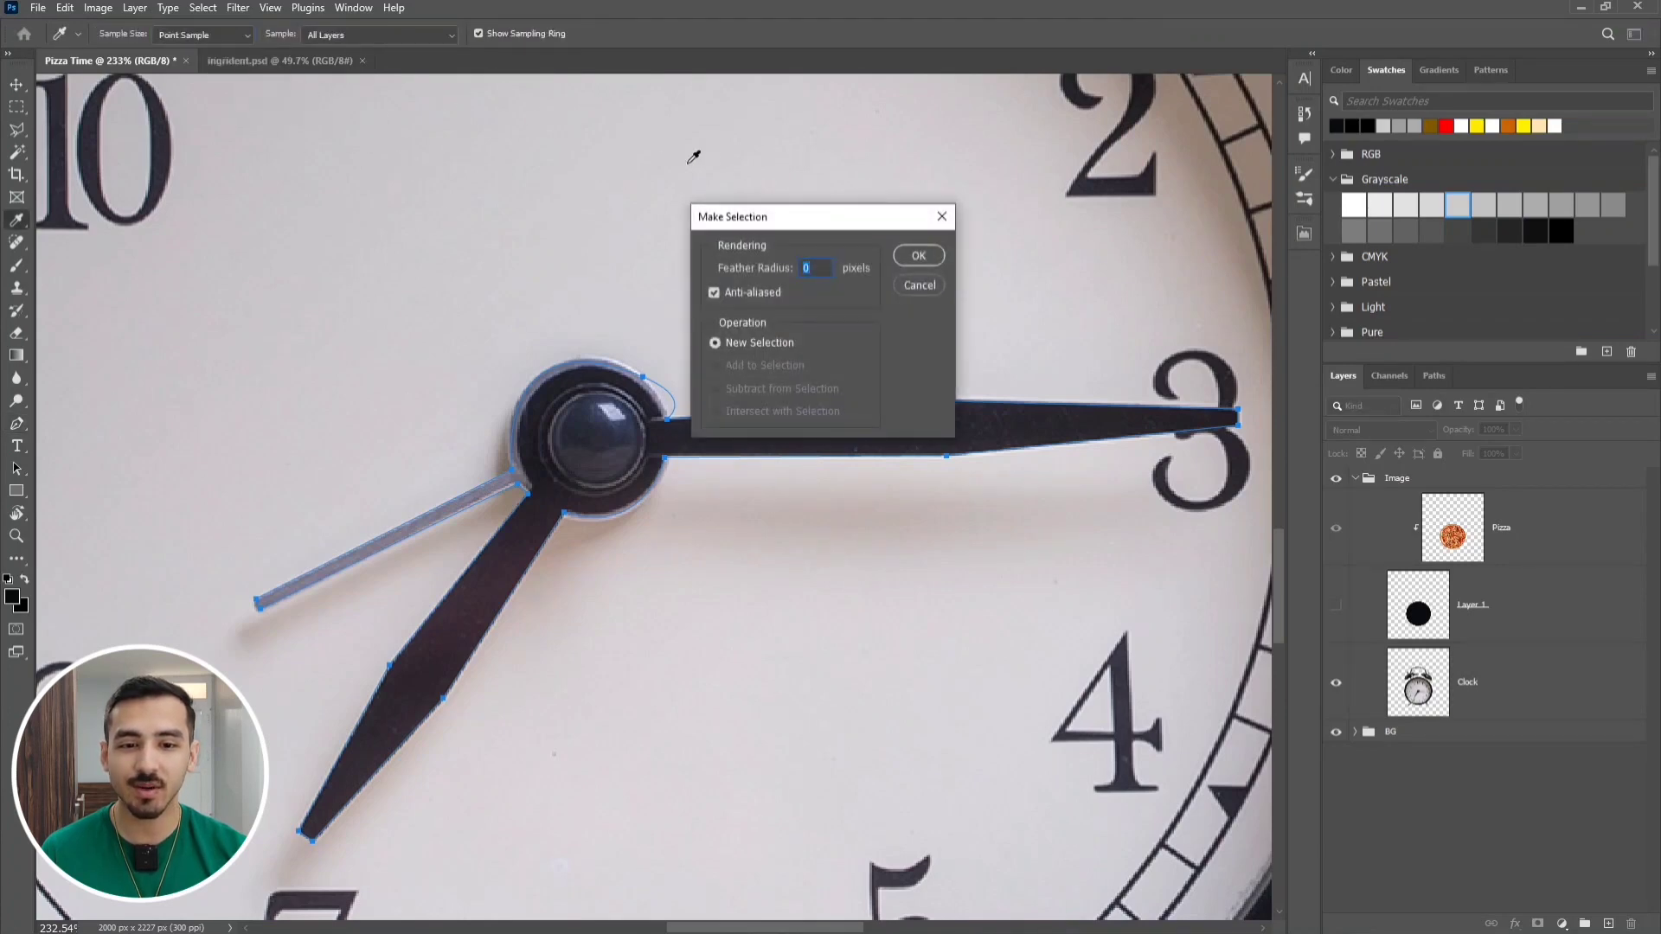
click(915, 257)
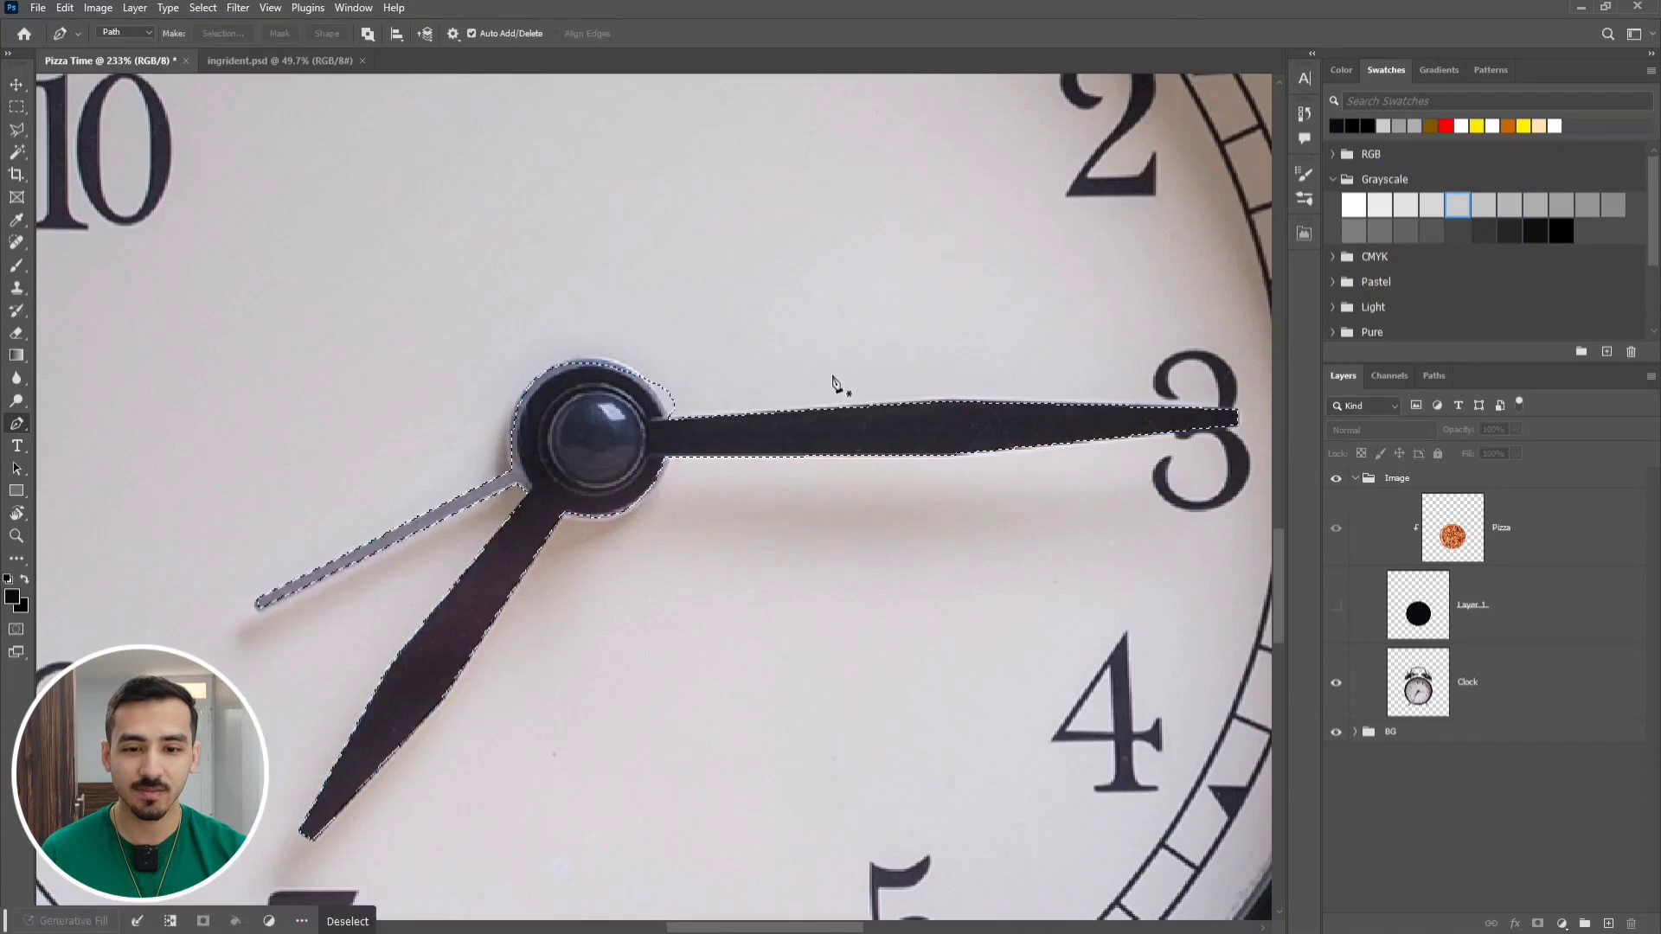
click(1550, 708)
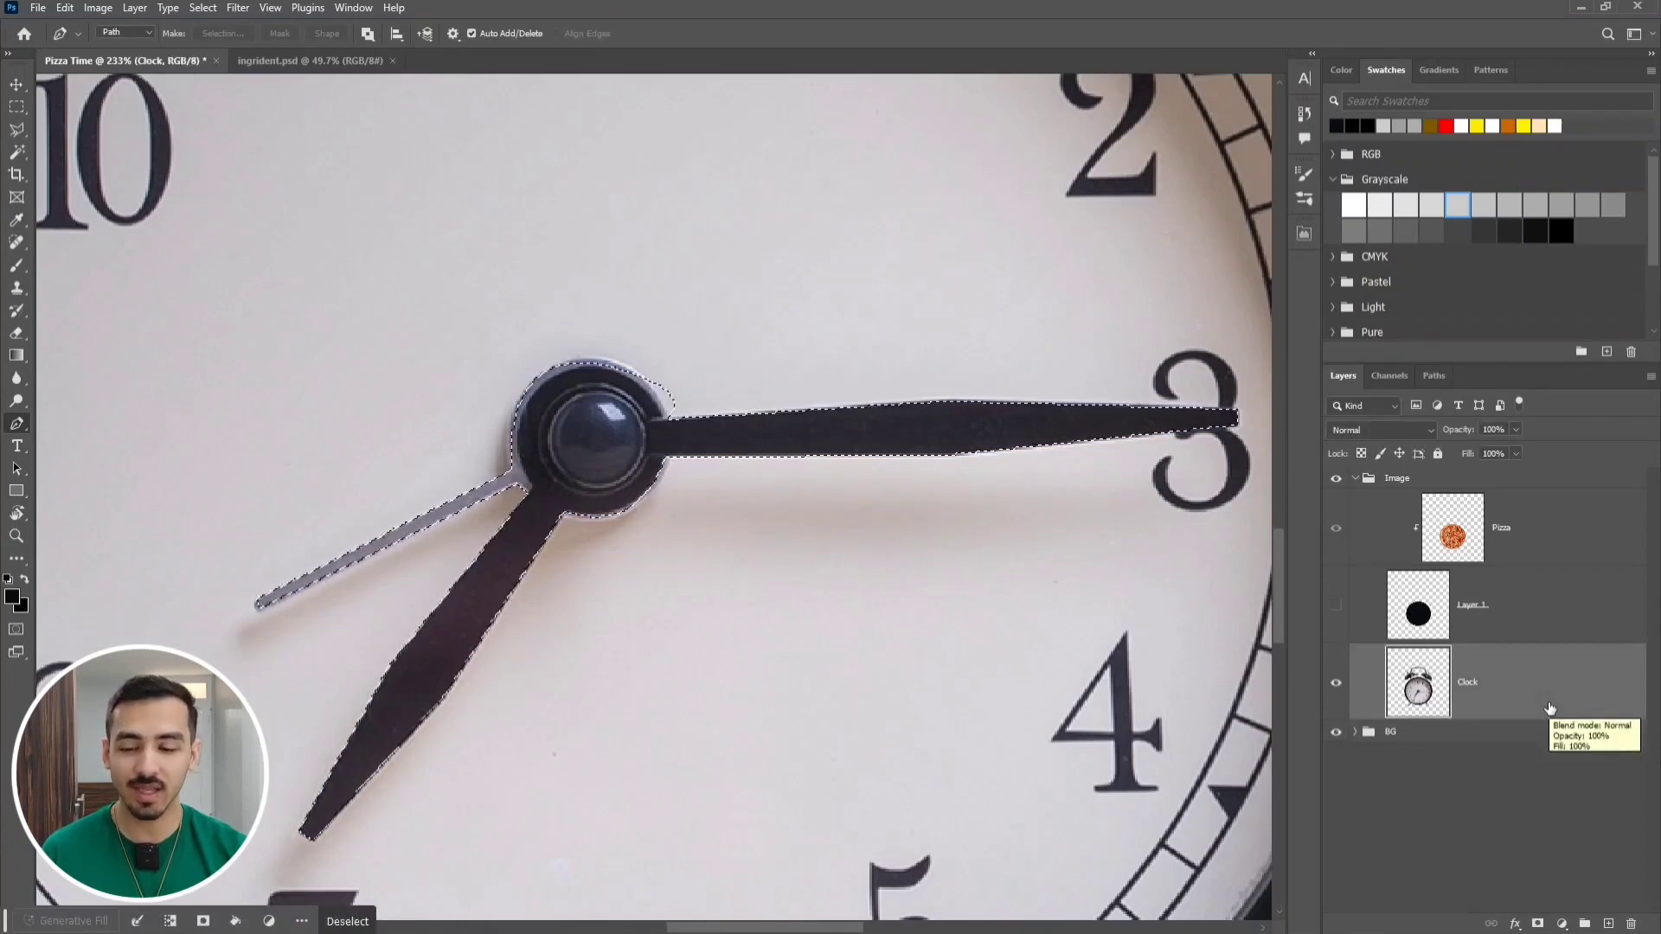
key(ctrl+j)
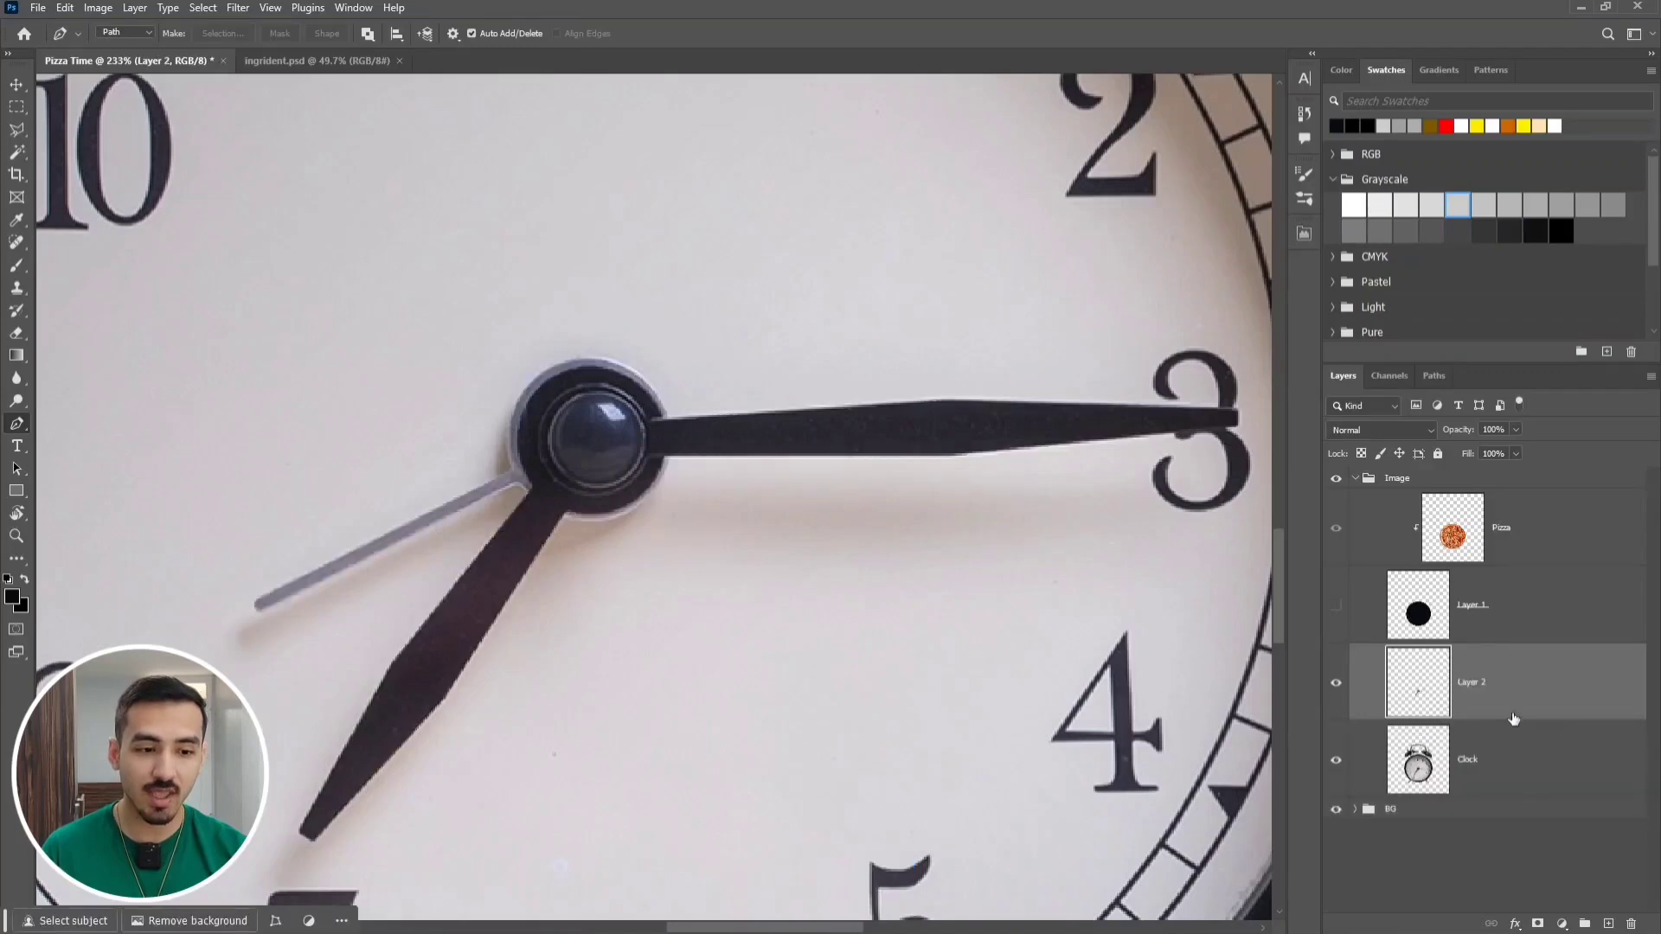
Hide the Clock layer and erase the pale leftover beside the hub on the copied hands layer, reducing the Eraser size as needed
click(1341, 761)
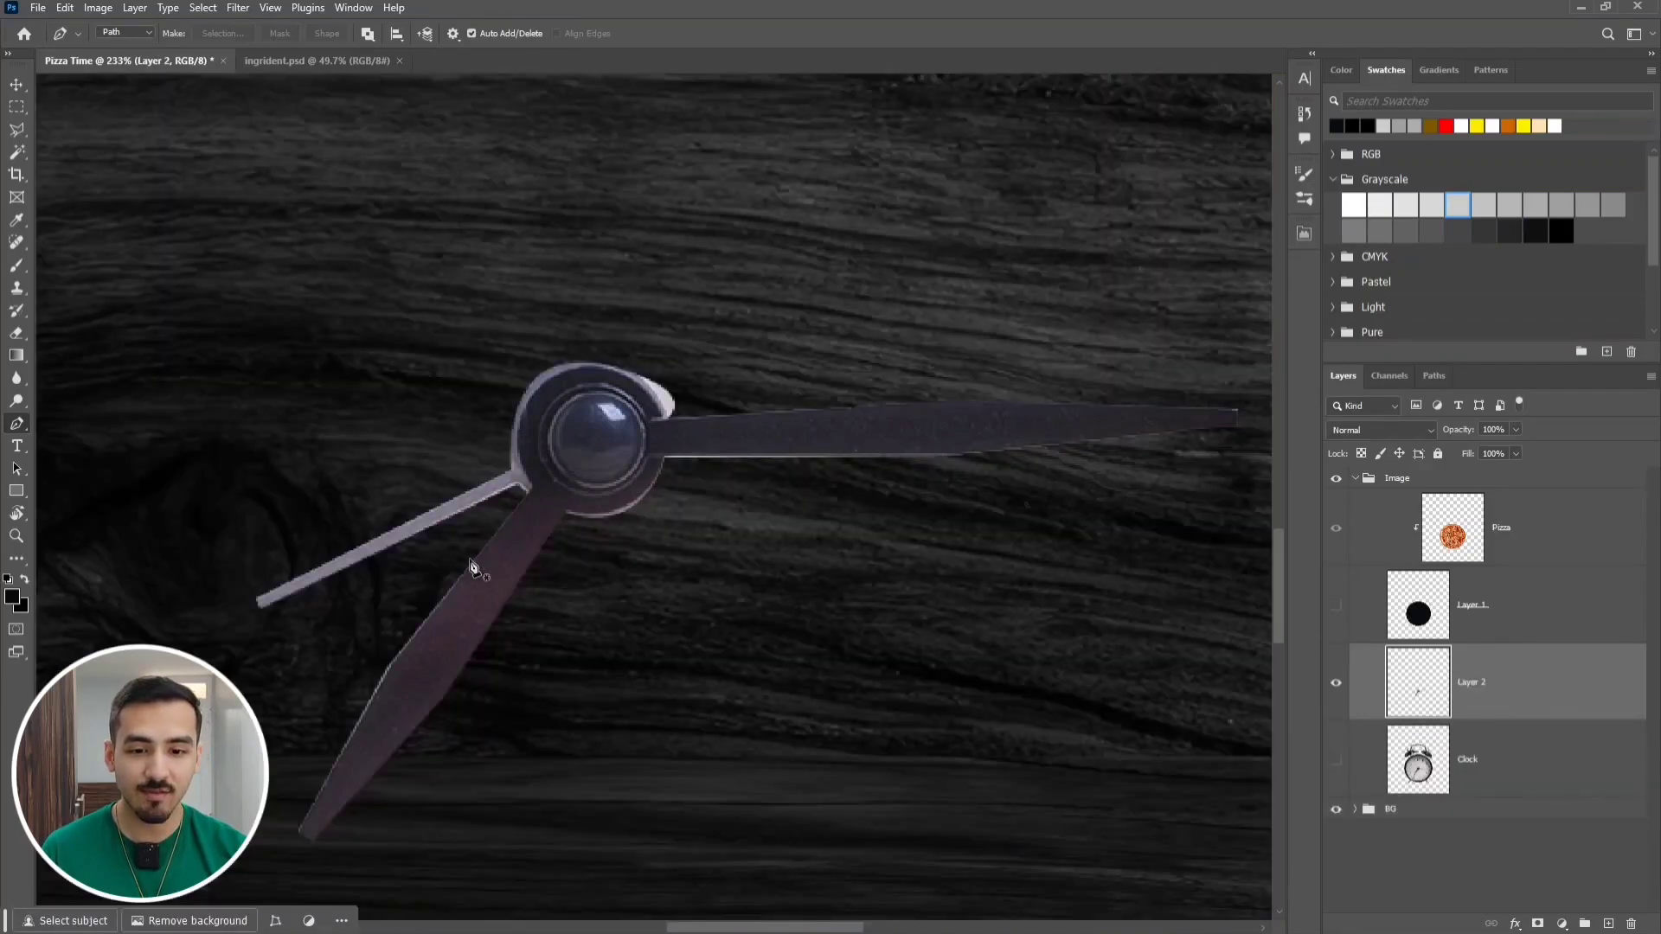
scroll(647, 445, up, 3)
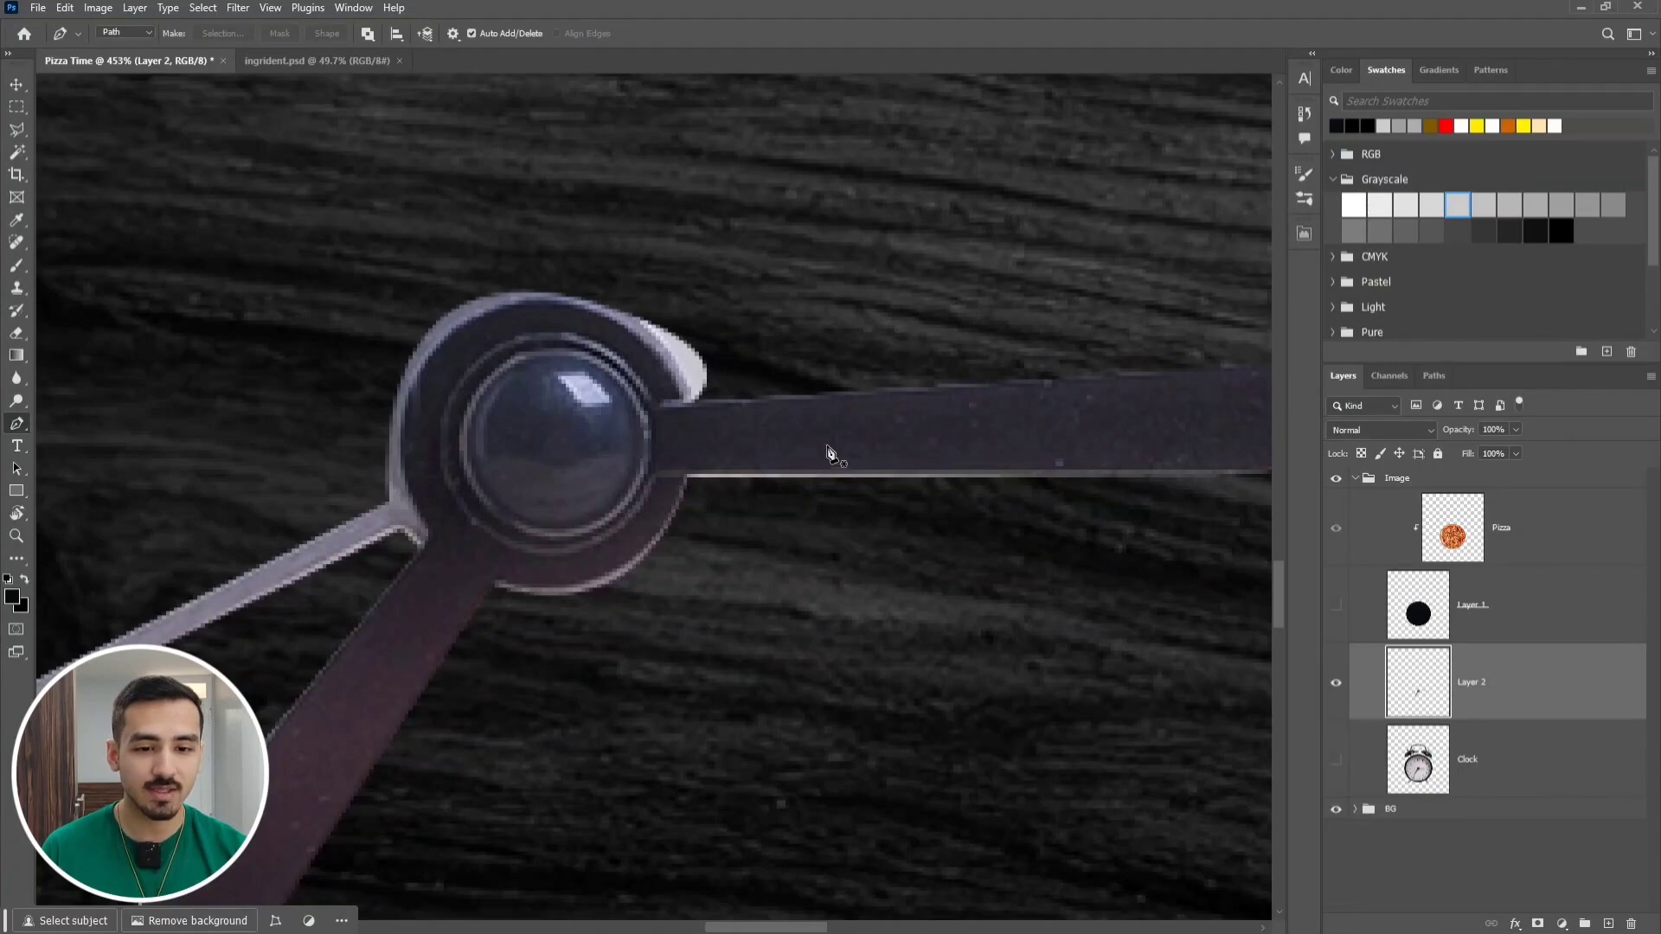
click(21, 334)
drag(772, 292, 721, 273)
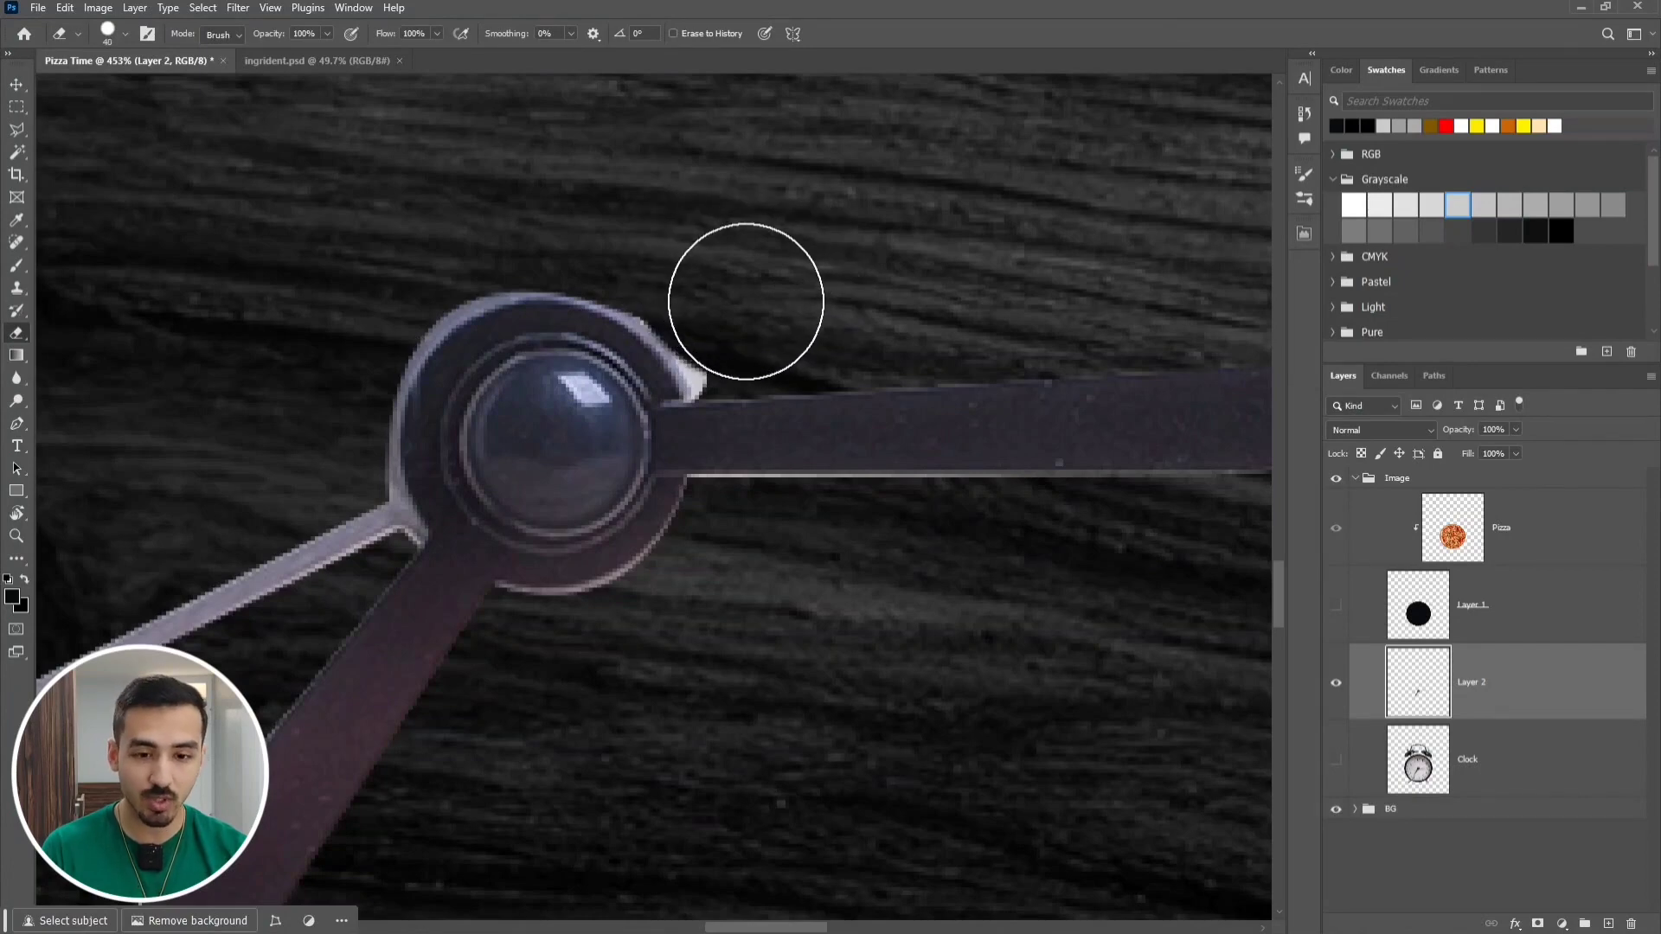
key(bracketleft)
key(bracketleft)
key(bracketleft)
key(bracketleft)
key(bracketleft)
key(bracketleft)
key(bracketleft)
drag(701, 372, 649, 304)
key(bracketleft)
key(bracketleft)
key(bracketleft)
key(bracketleft)
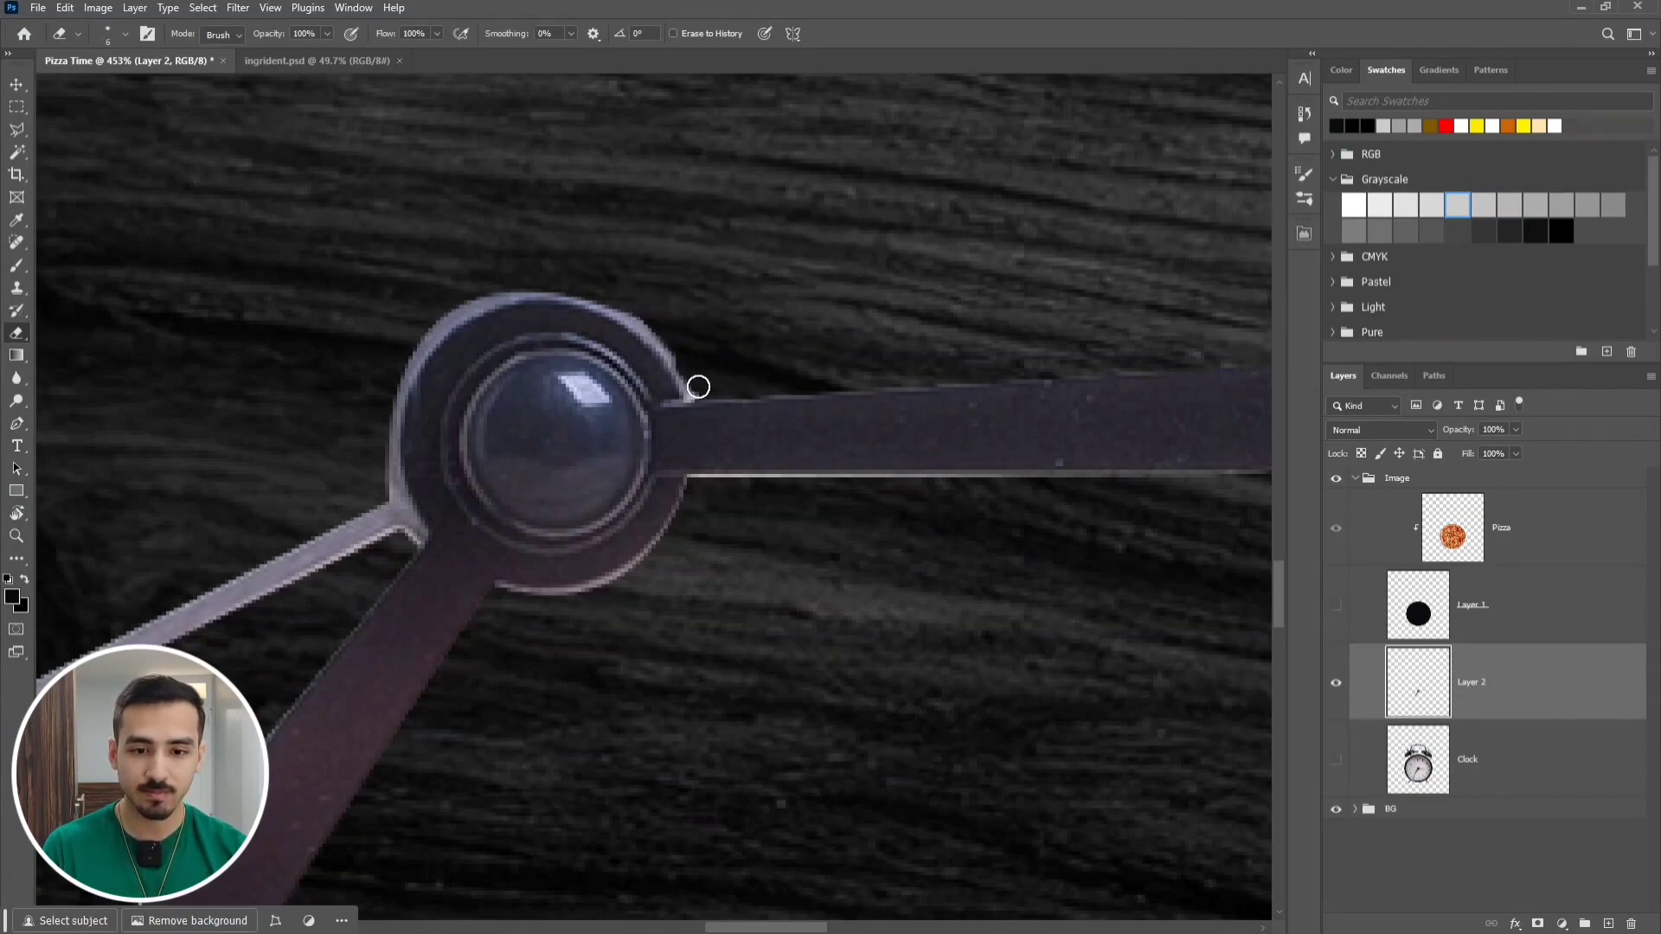
Show the Clock layer and the black circle on Layer 1 again
scroll(734, 384, down, 7)
drag(806, 392, 812, 419)
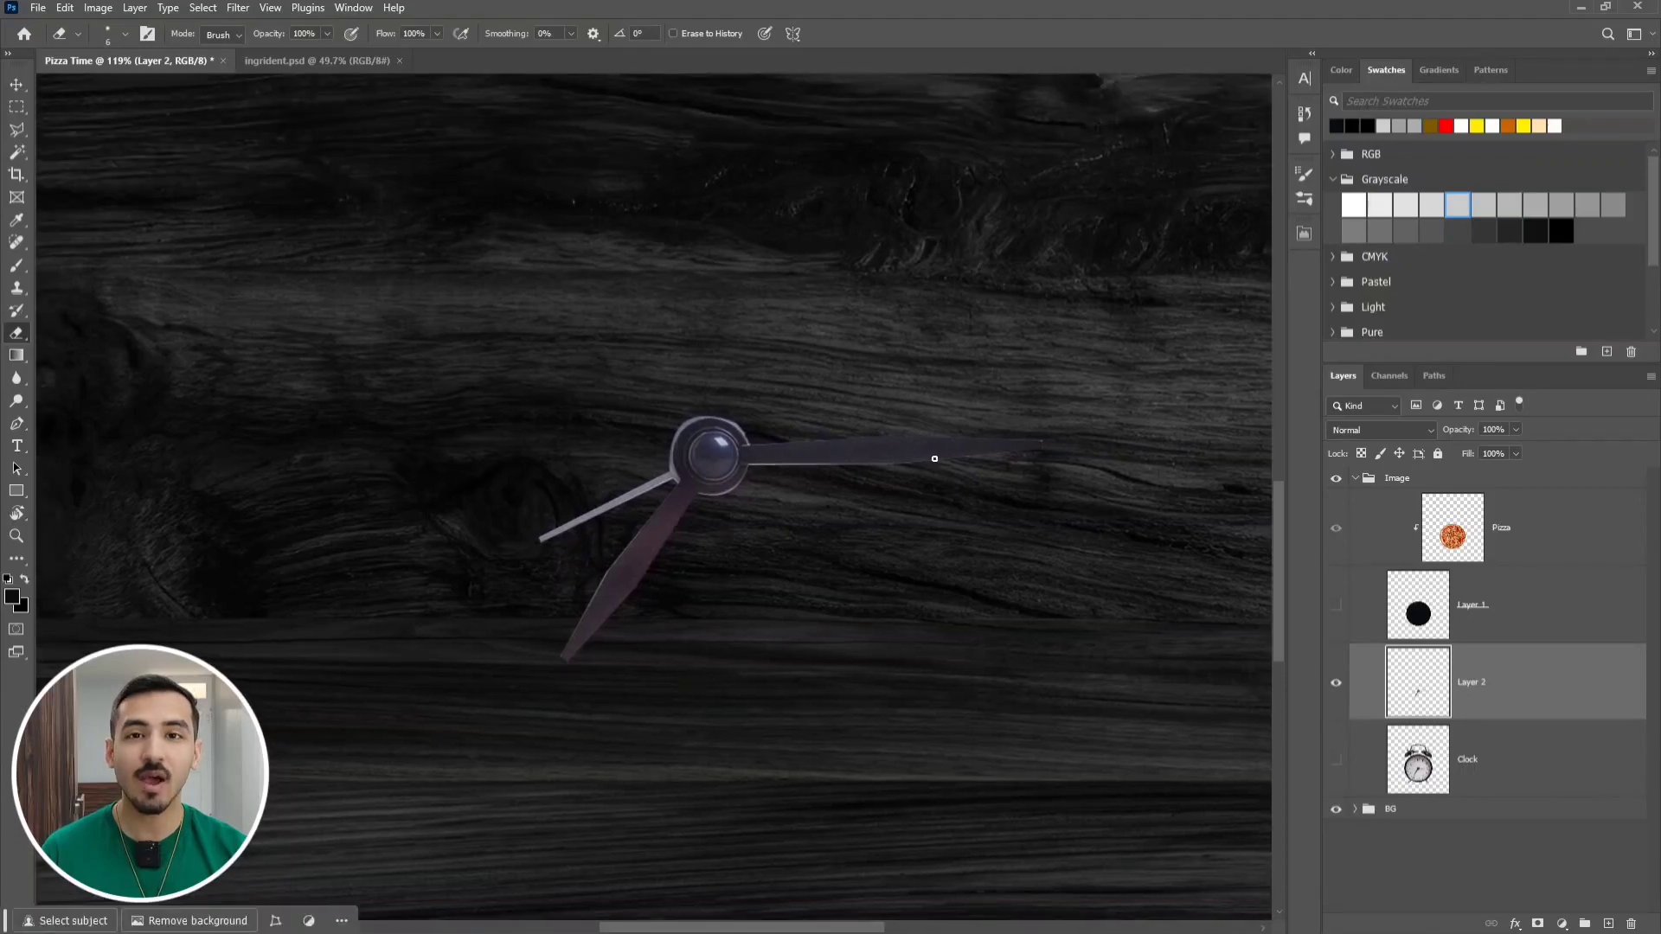
click(1336, 759)
click(1336, 607)
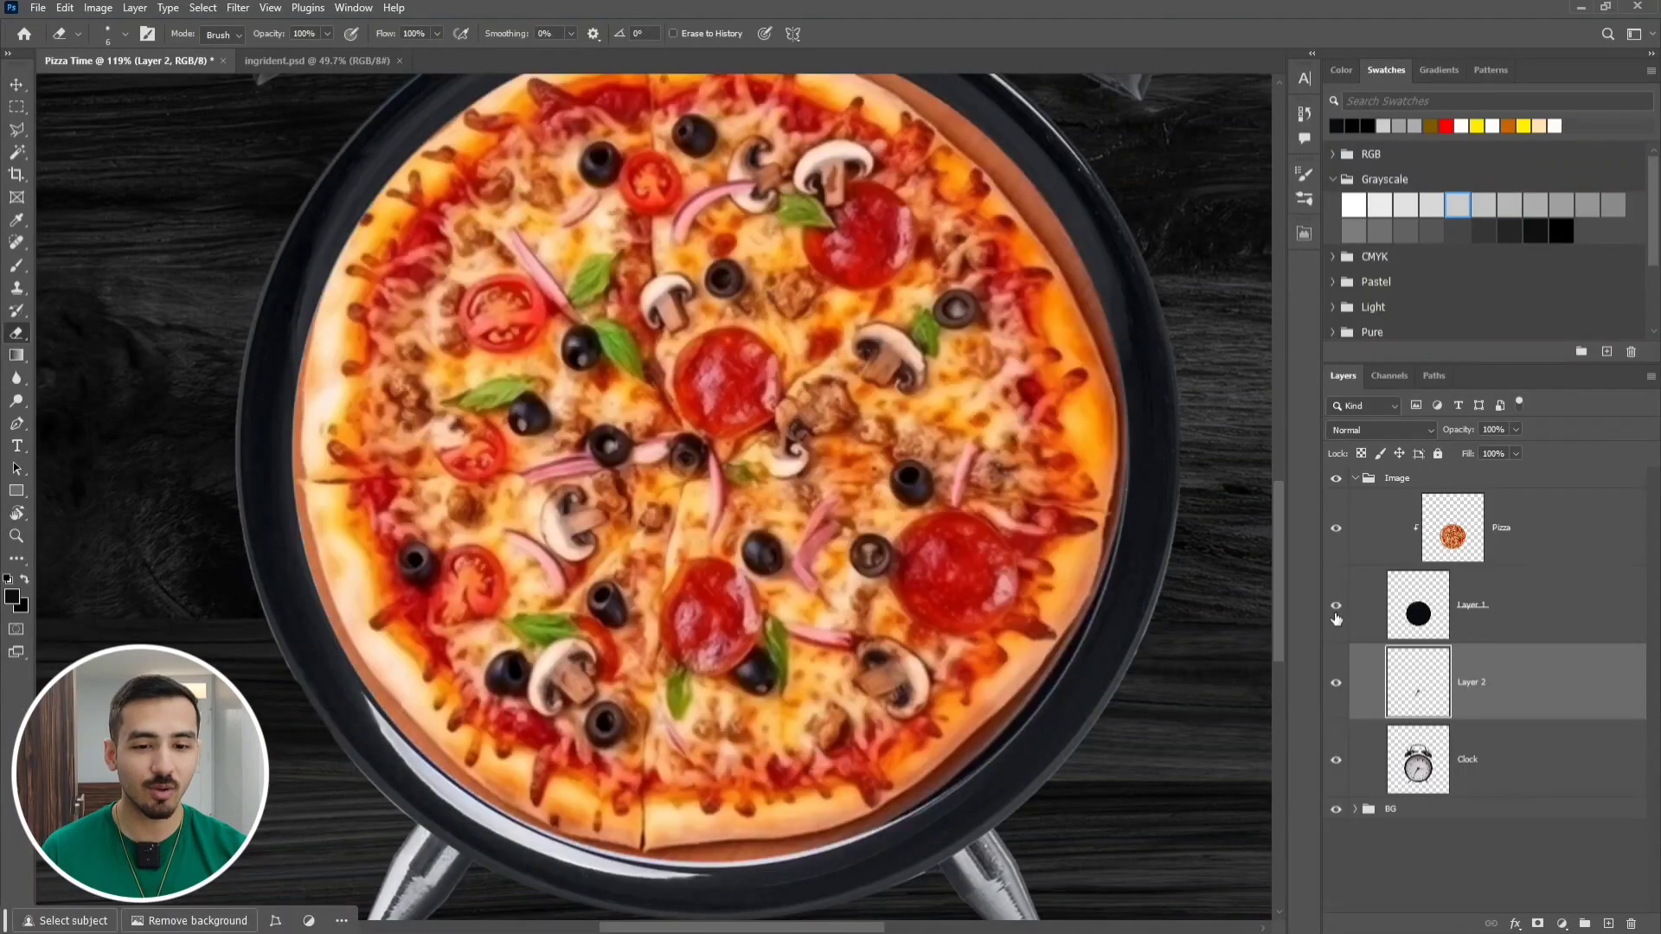
Move the cut-out clock hands layer above the Pizza layer, to the top of the Image group
drag(1564, 689, 1541, 511)
click(1505, 846)
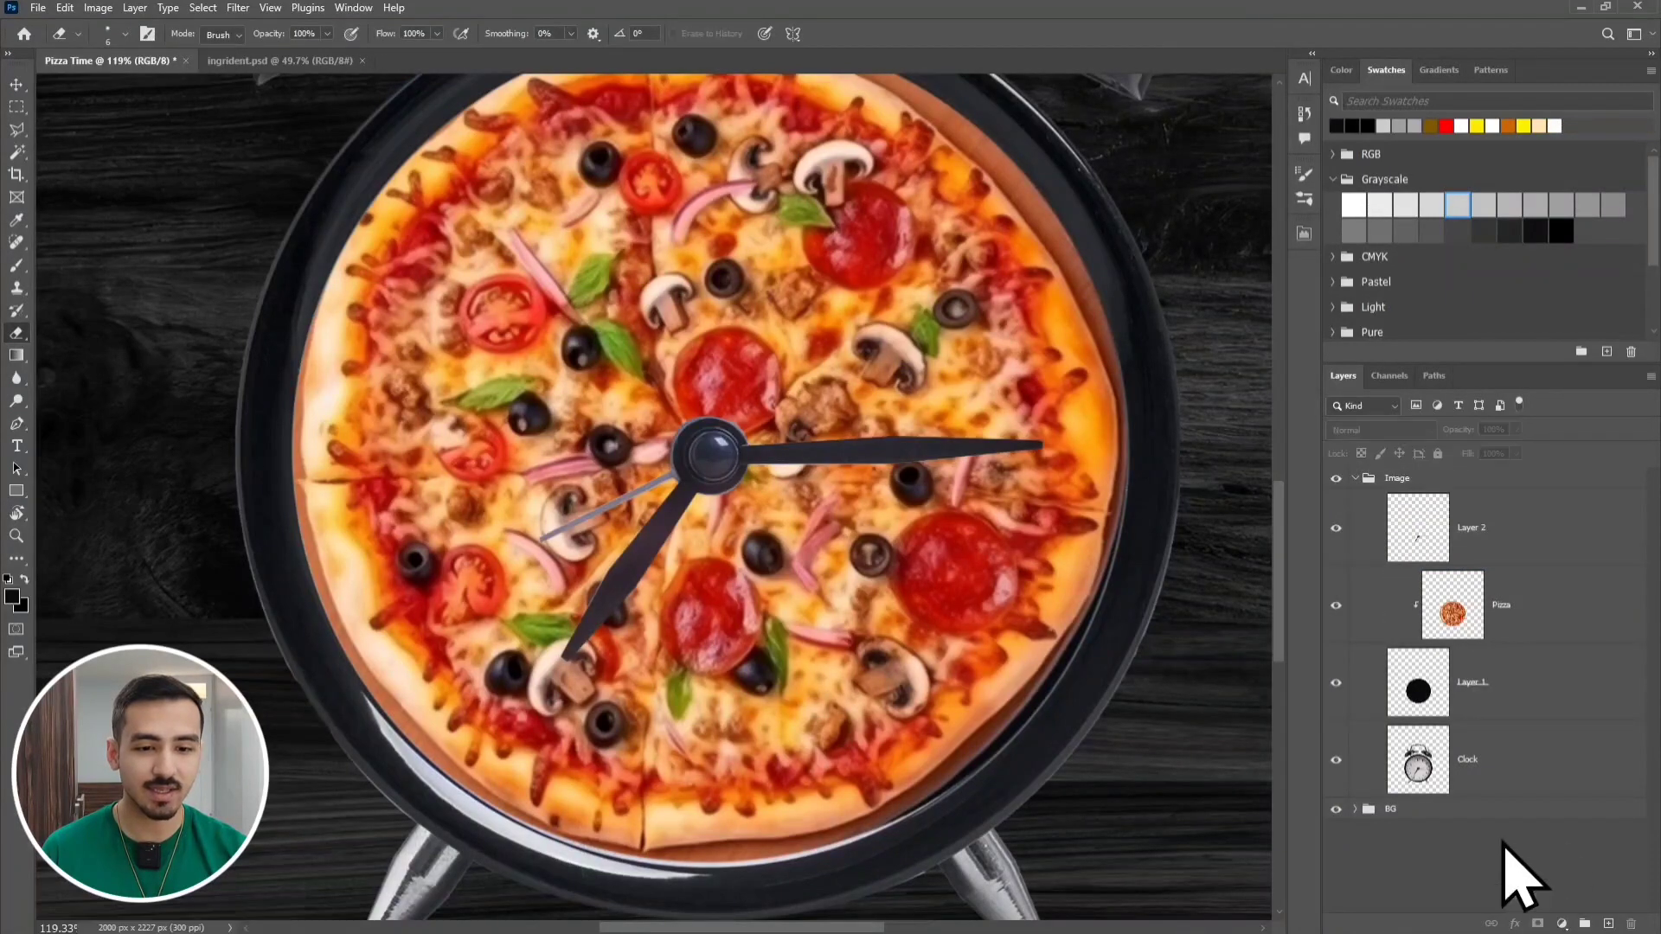
drag(904, 507, 870, 570)
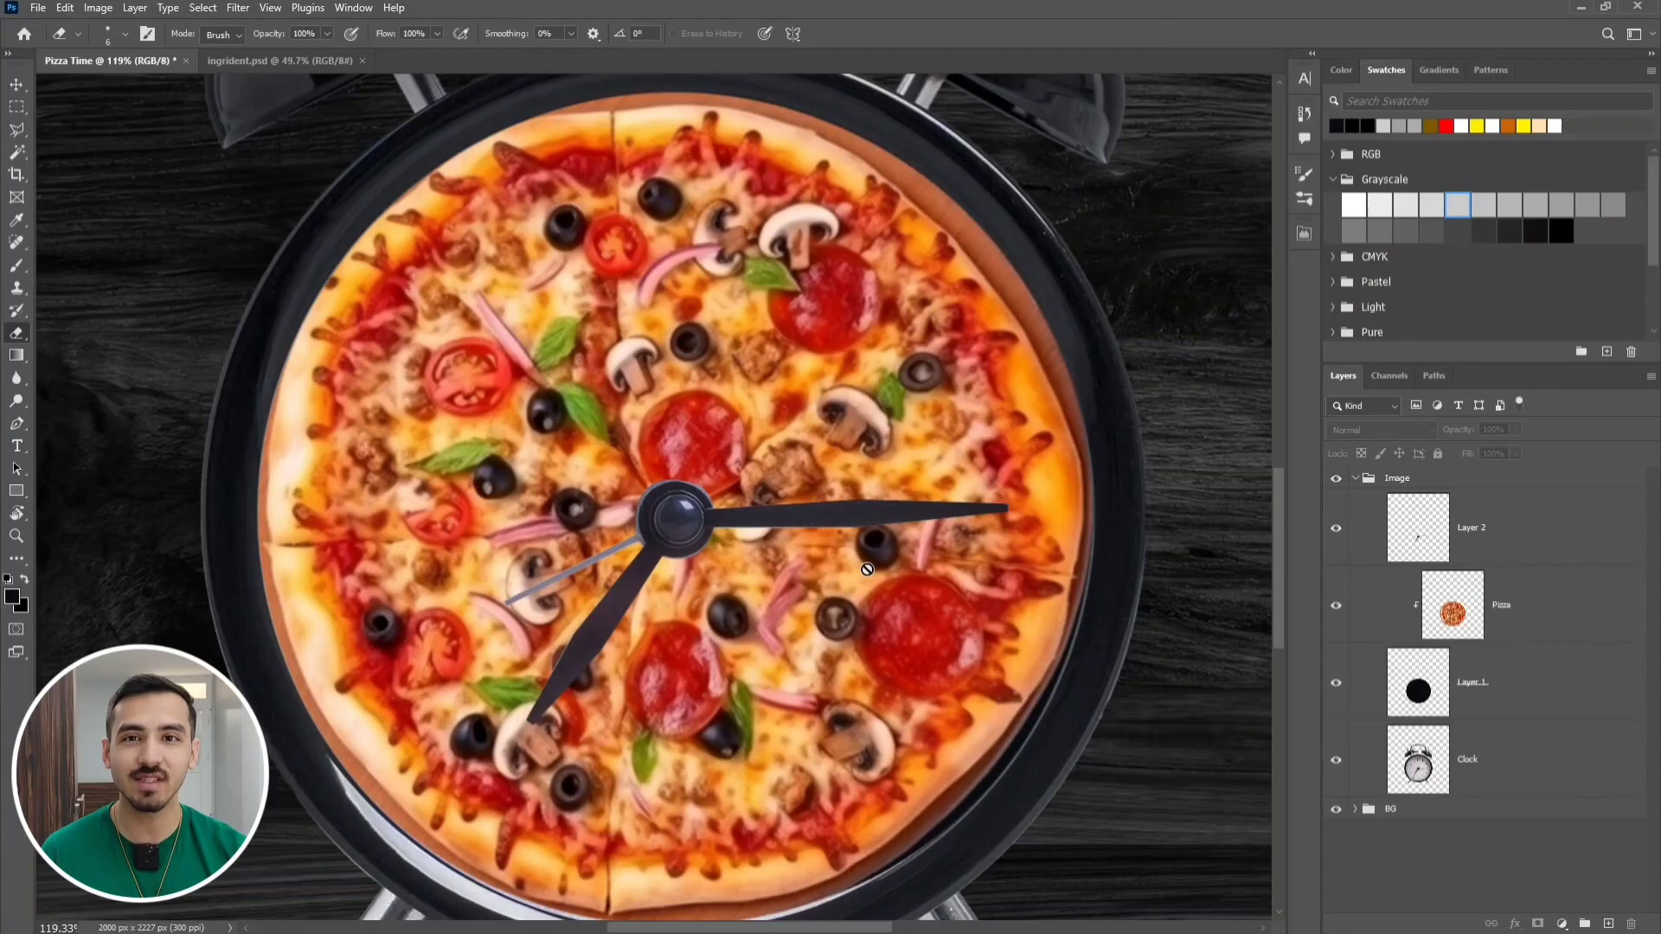
Combine the Clock, Layer 1, Pizza and Layer 2 layers into a single smart object
key(v)
key(ctrl+0)
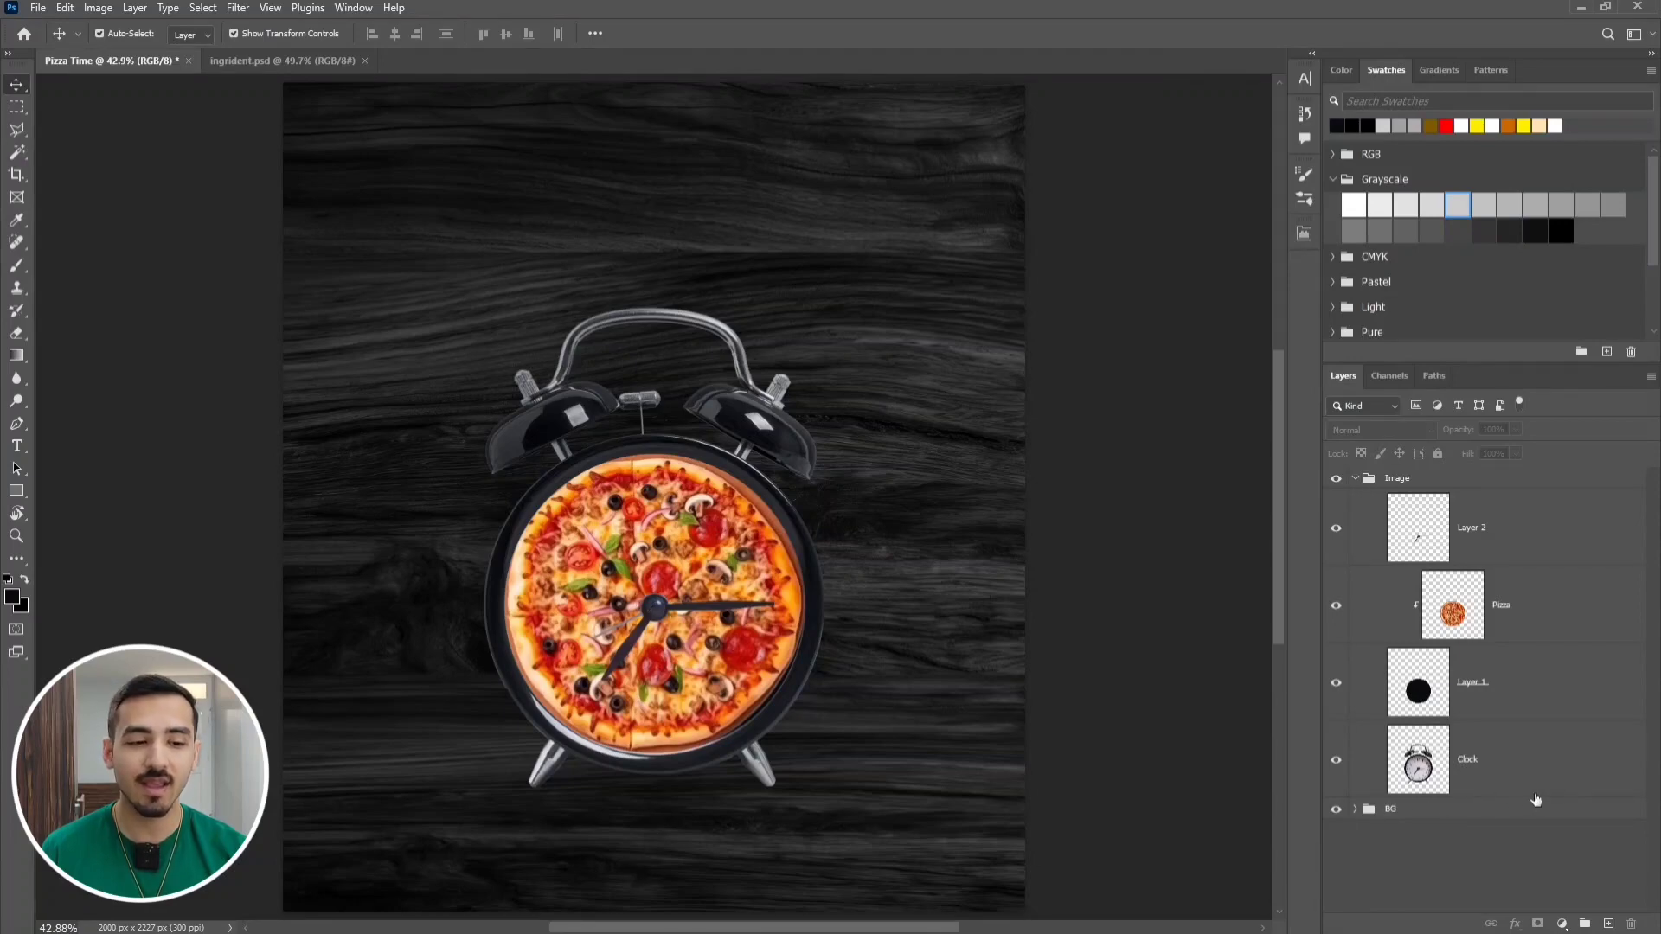
click(1565, 768)
ctrl+click(1567, 688)
ctrl+click(1565, 626)
ctrl+click(1538, 539)
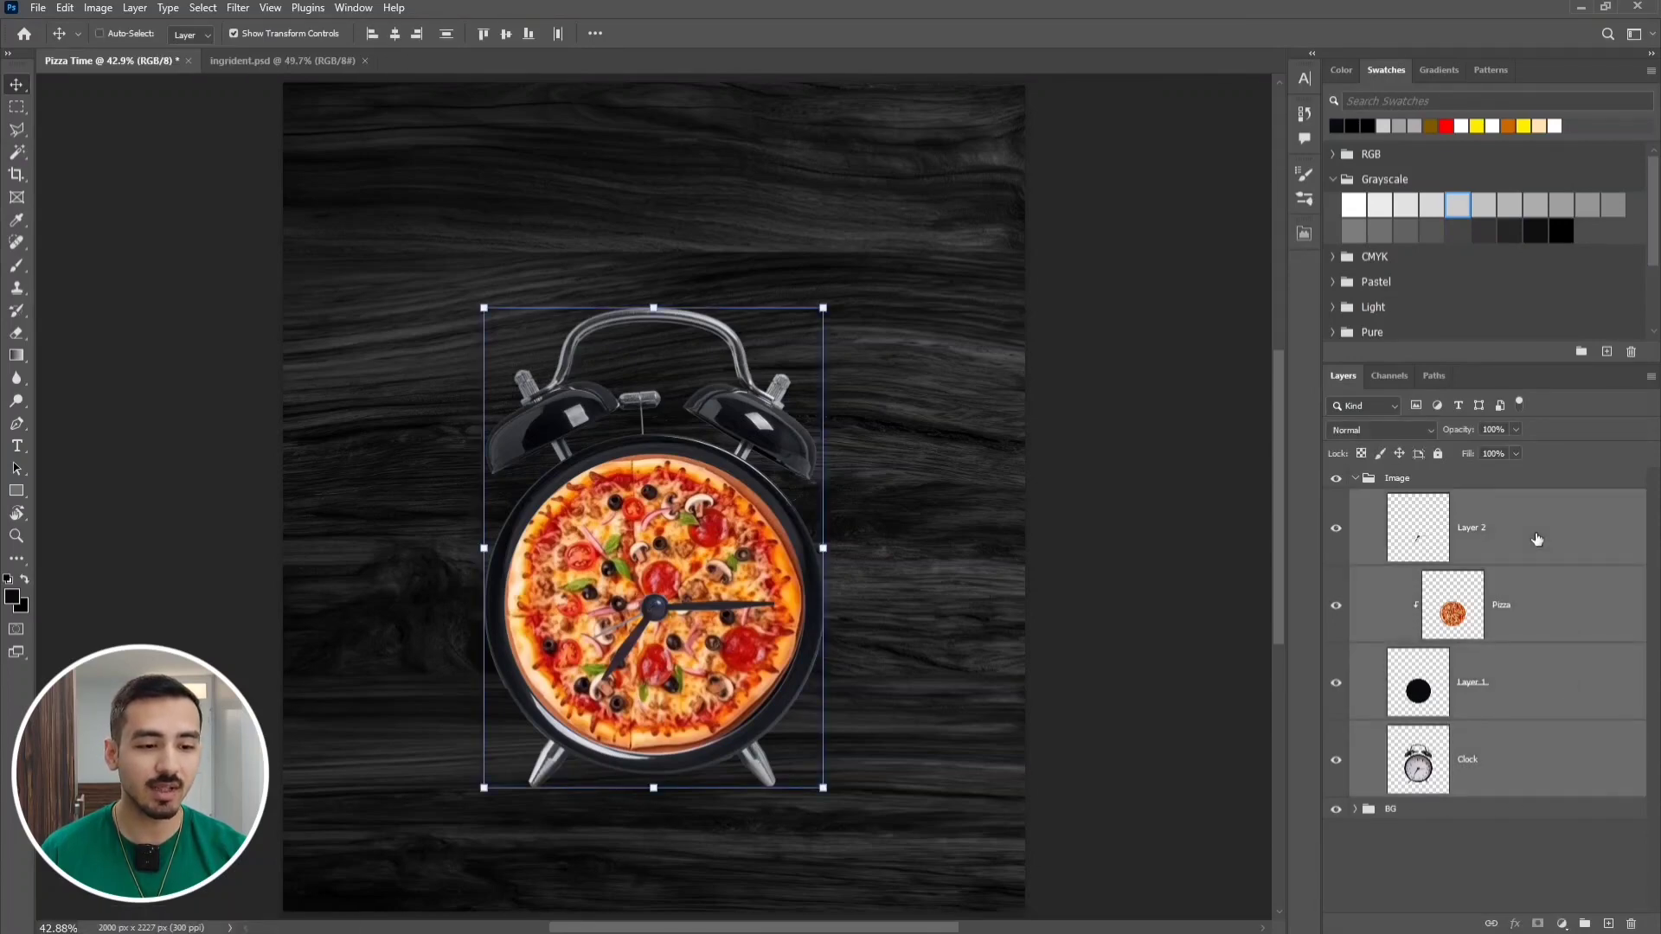
right_click(1537, 539)
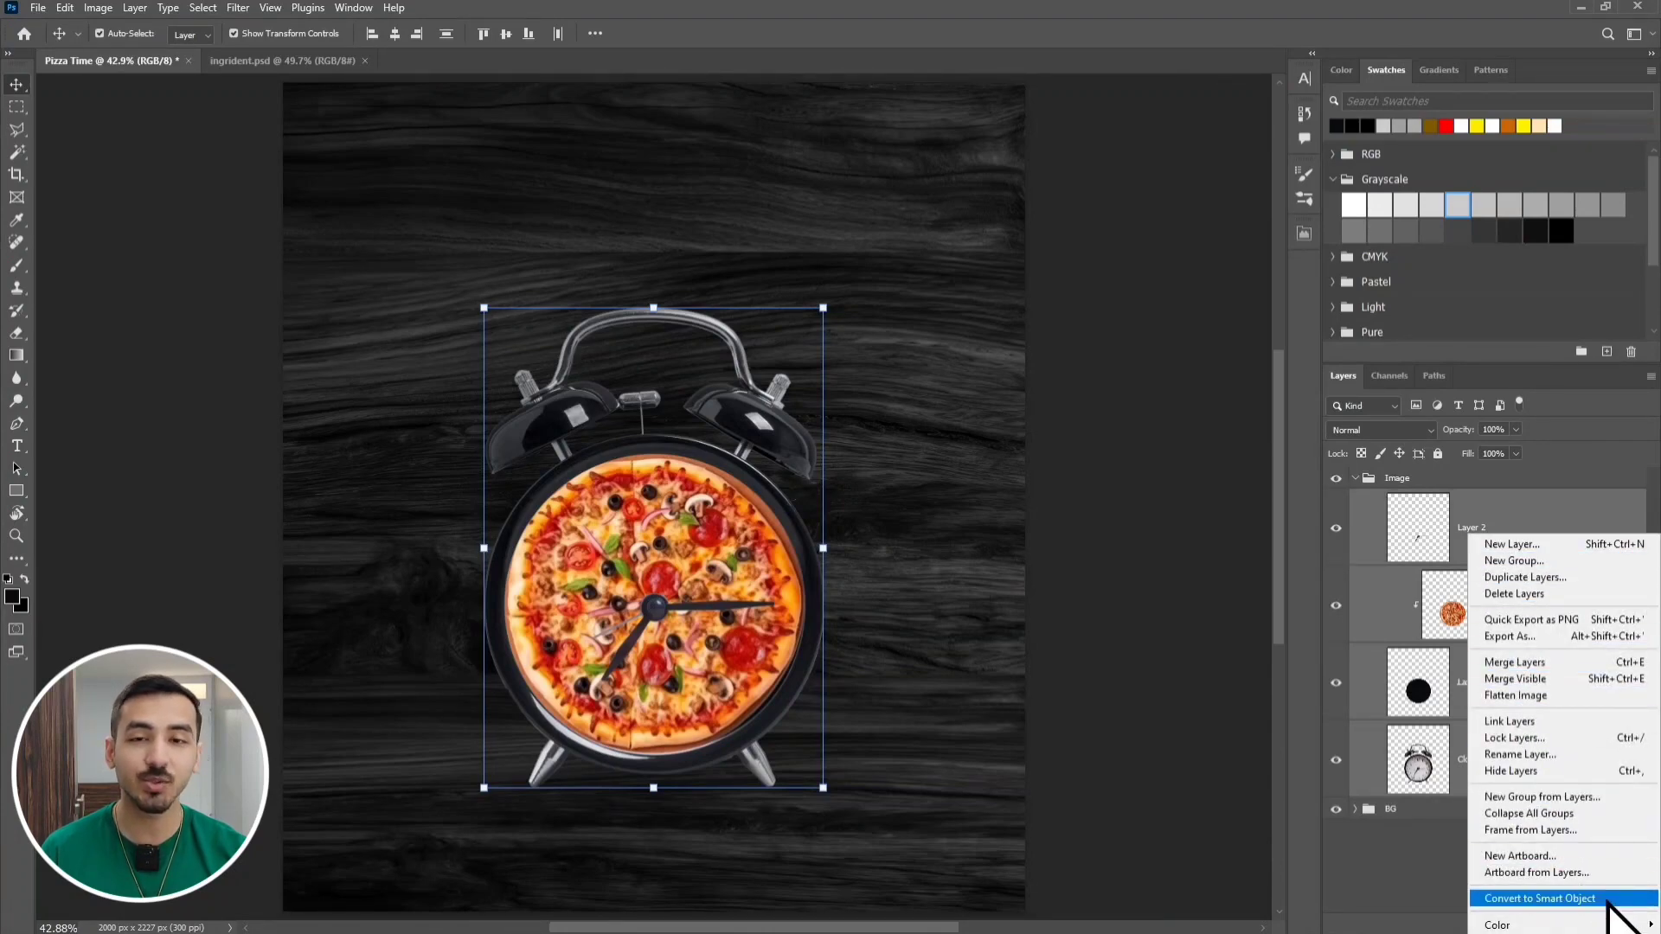
click(1608, 900)
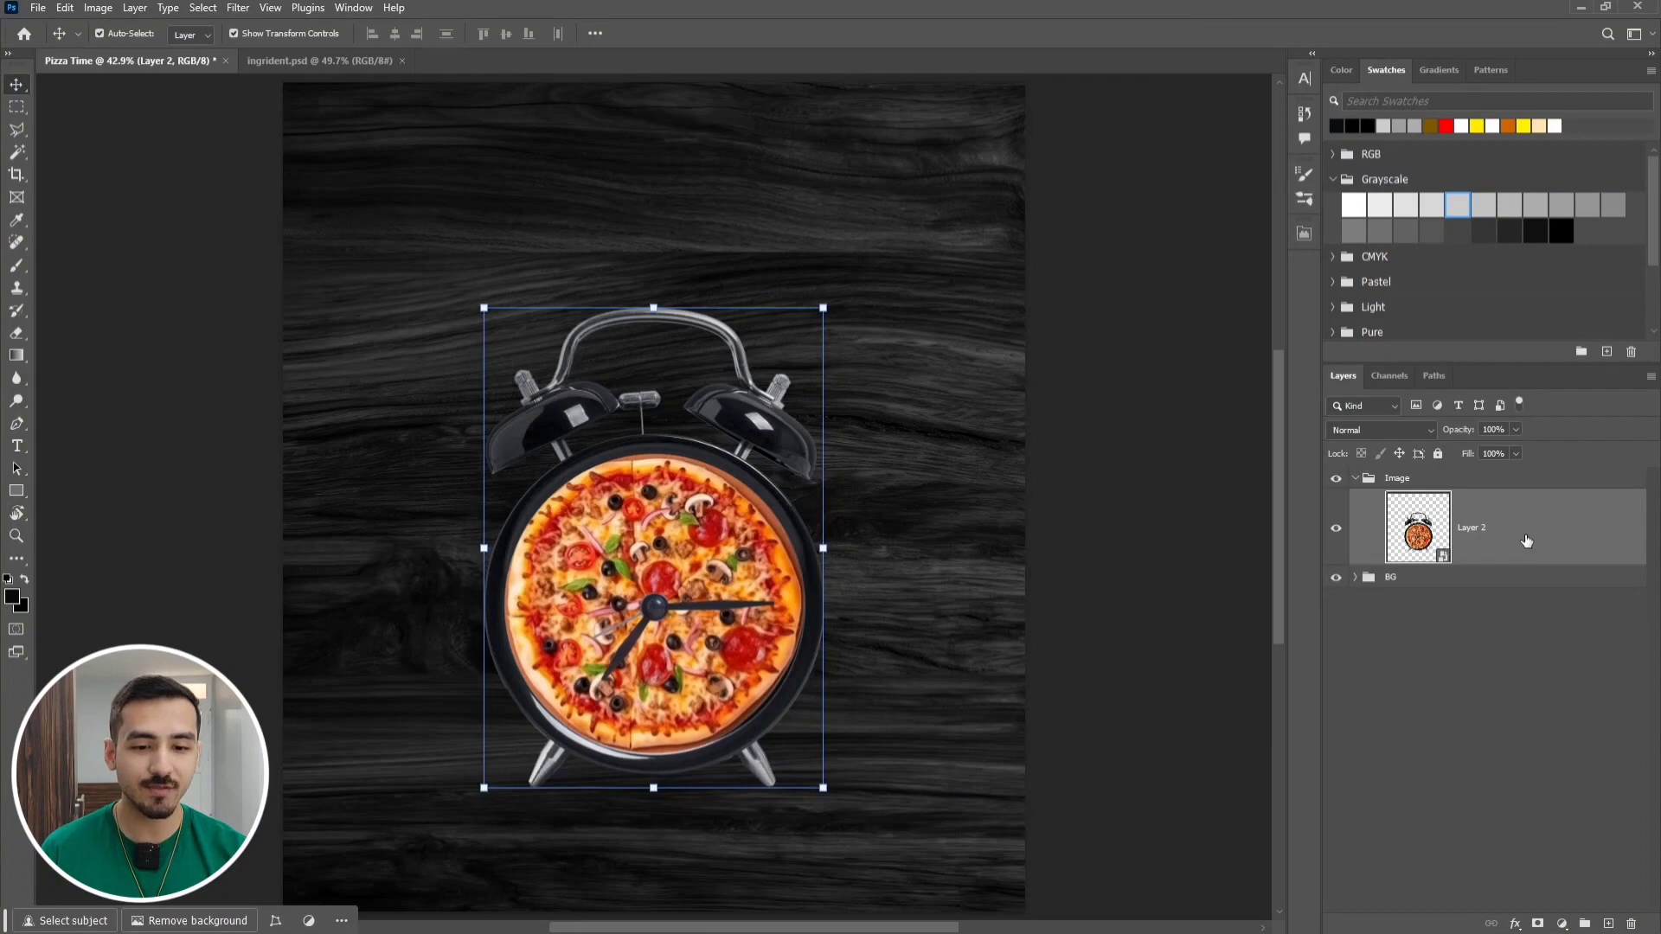
Duplicate the clock smart object, flip the copy vertically and place it directly below the original so their feet meet
drag(1537, 527, 1608, 924)
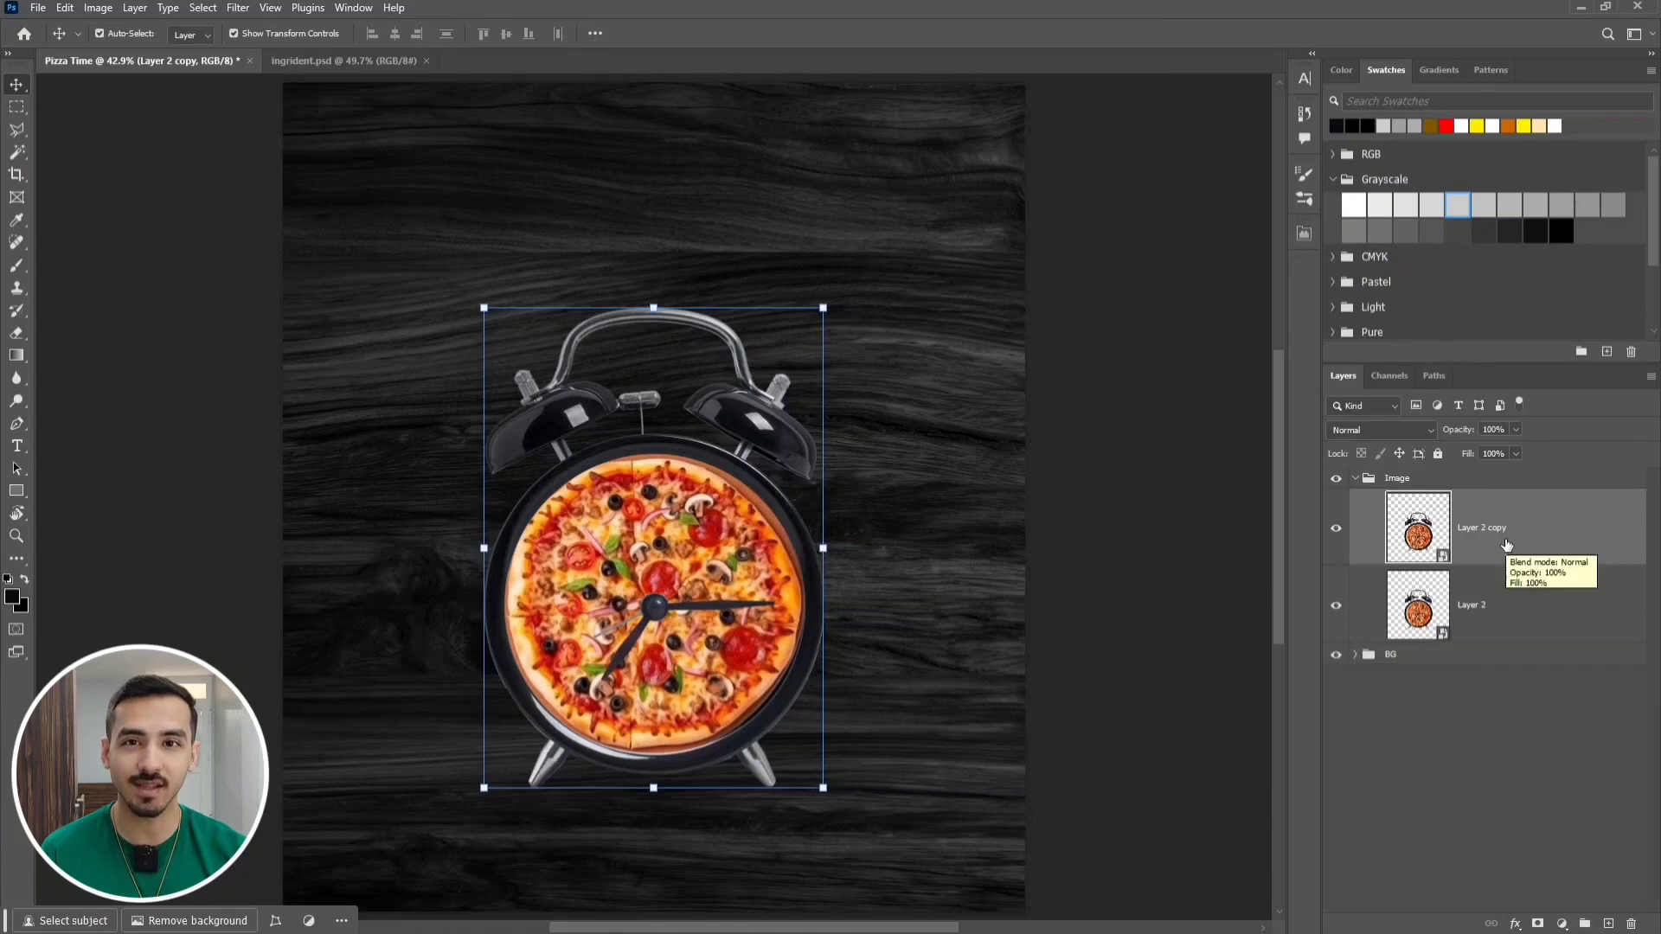
key(ctrl+t)
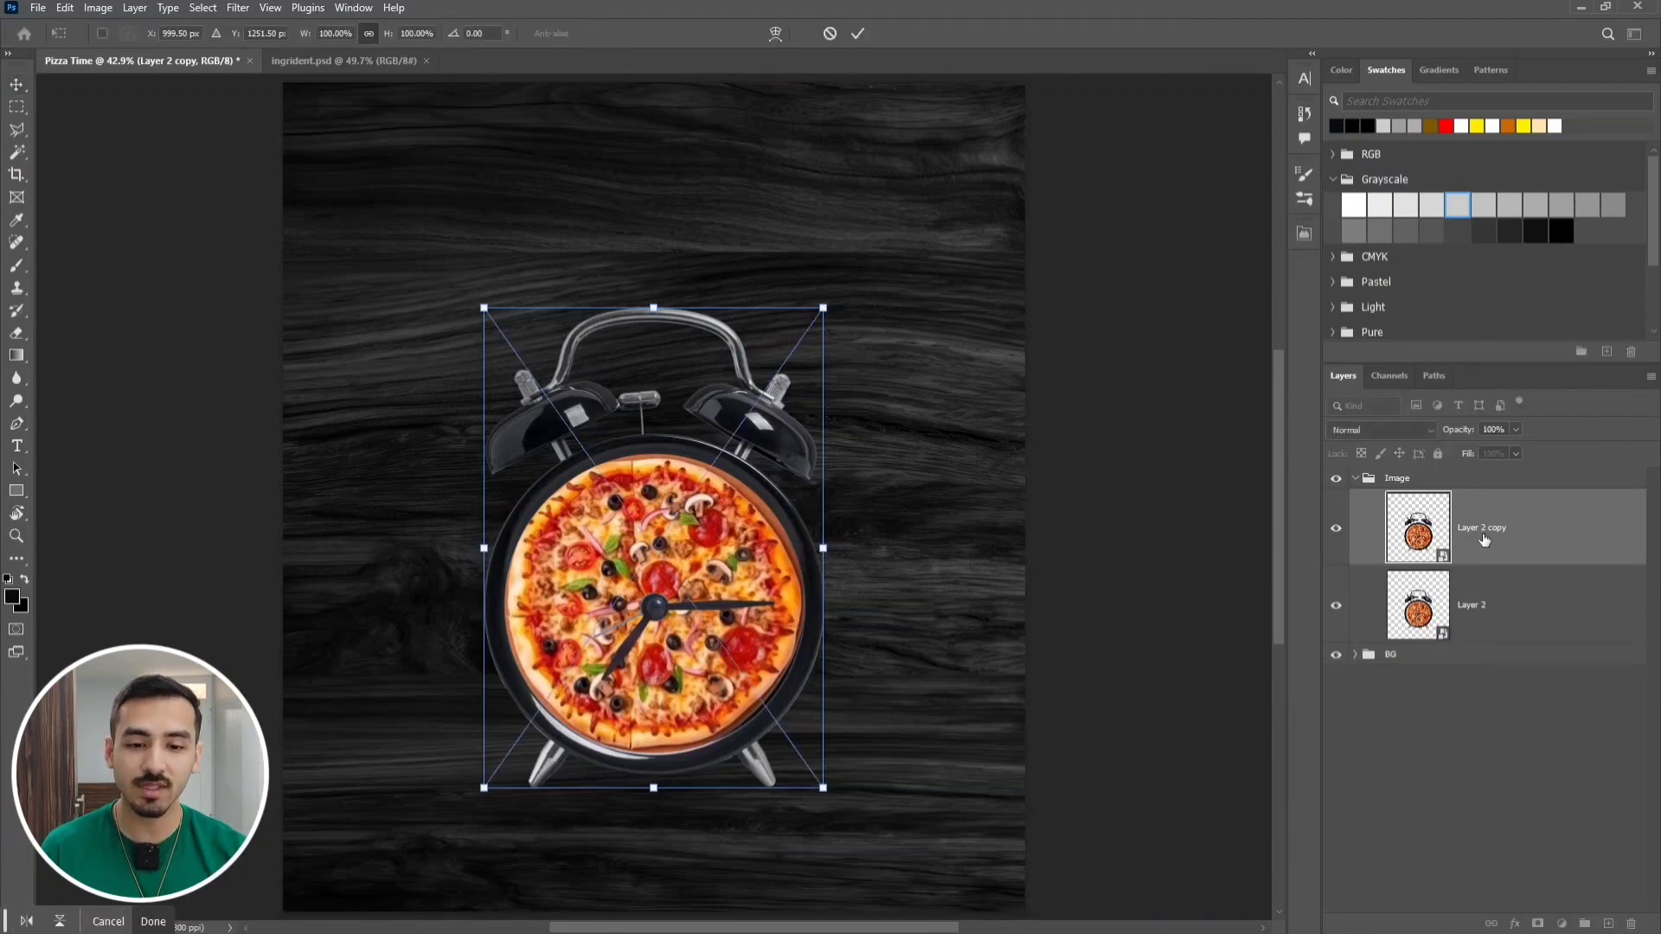
right_click(681, 524)
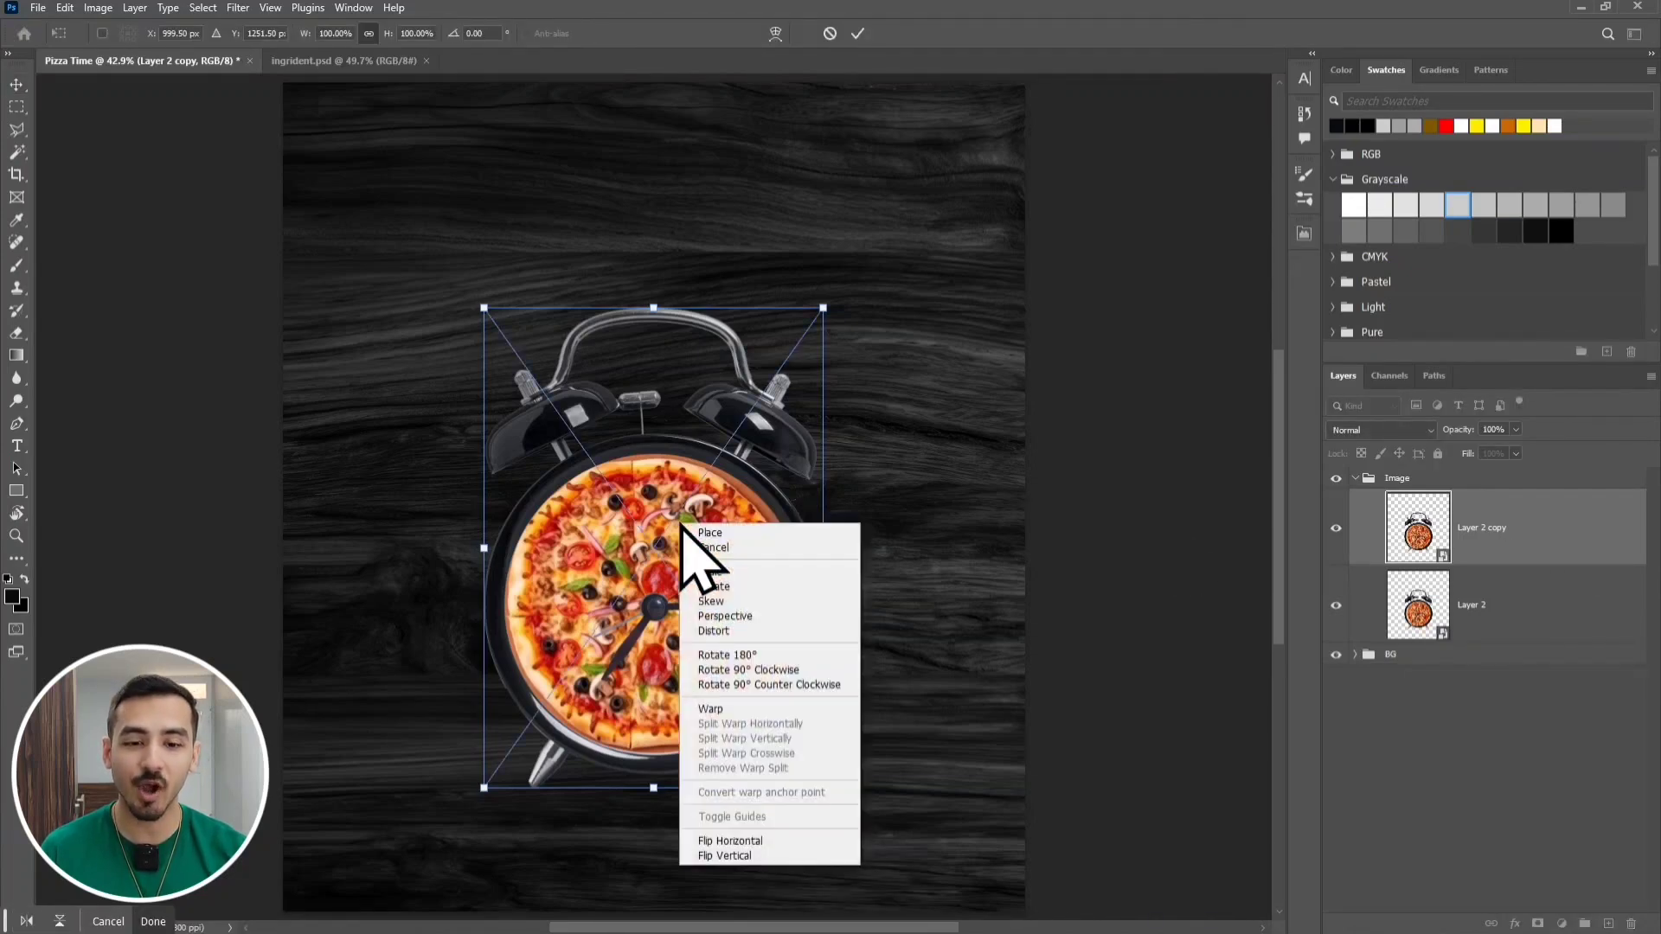
click(761, 855)
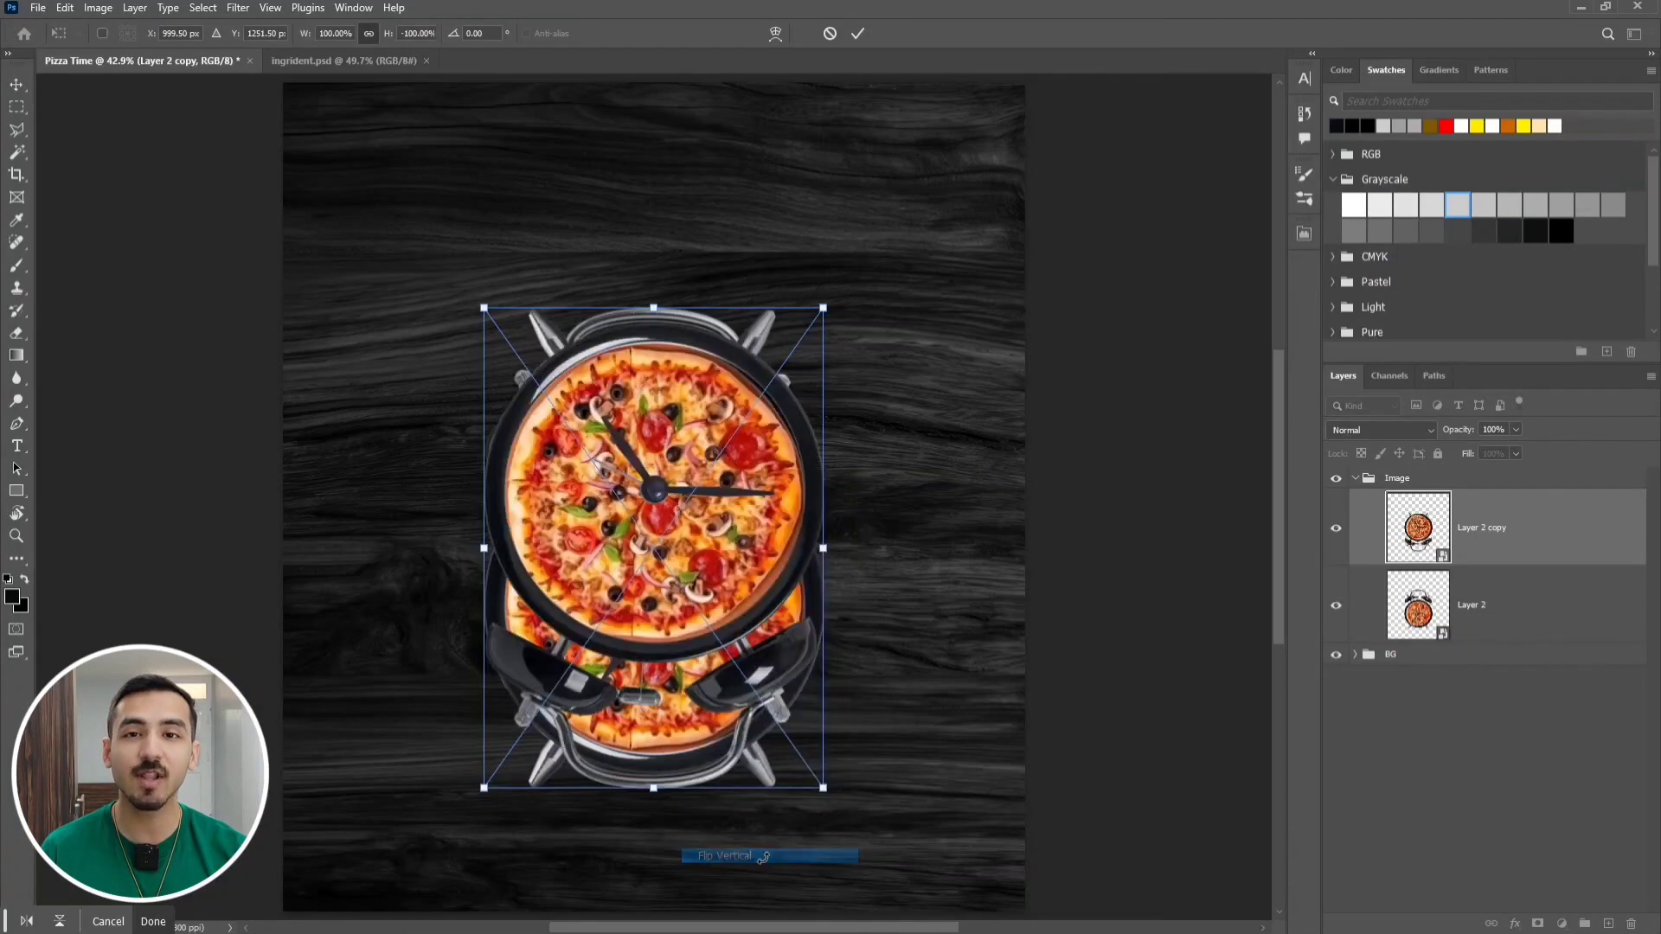
drag(683, 391, 689, 830)
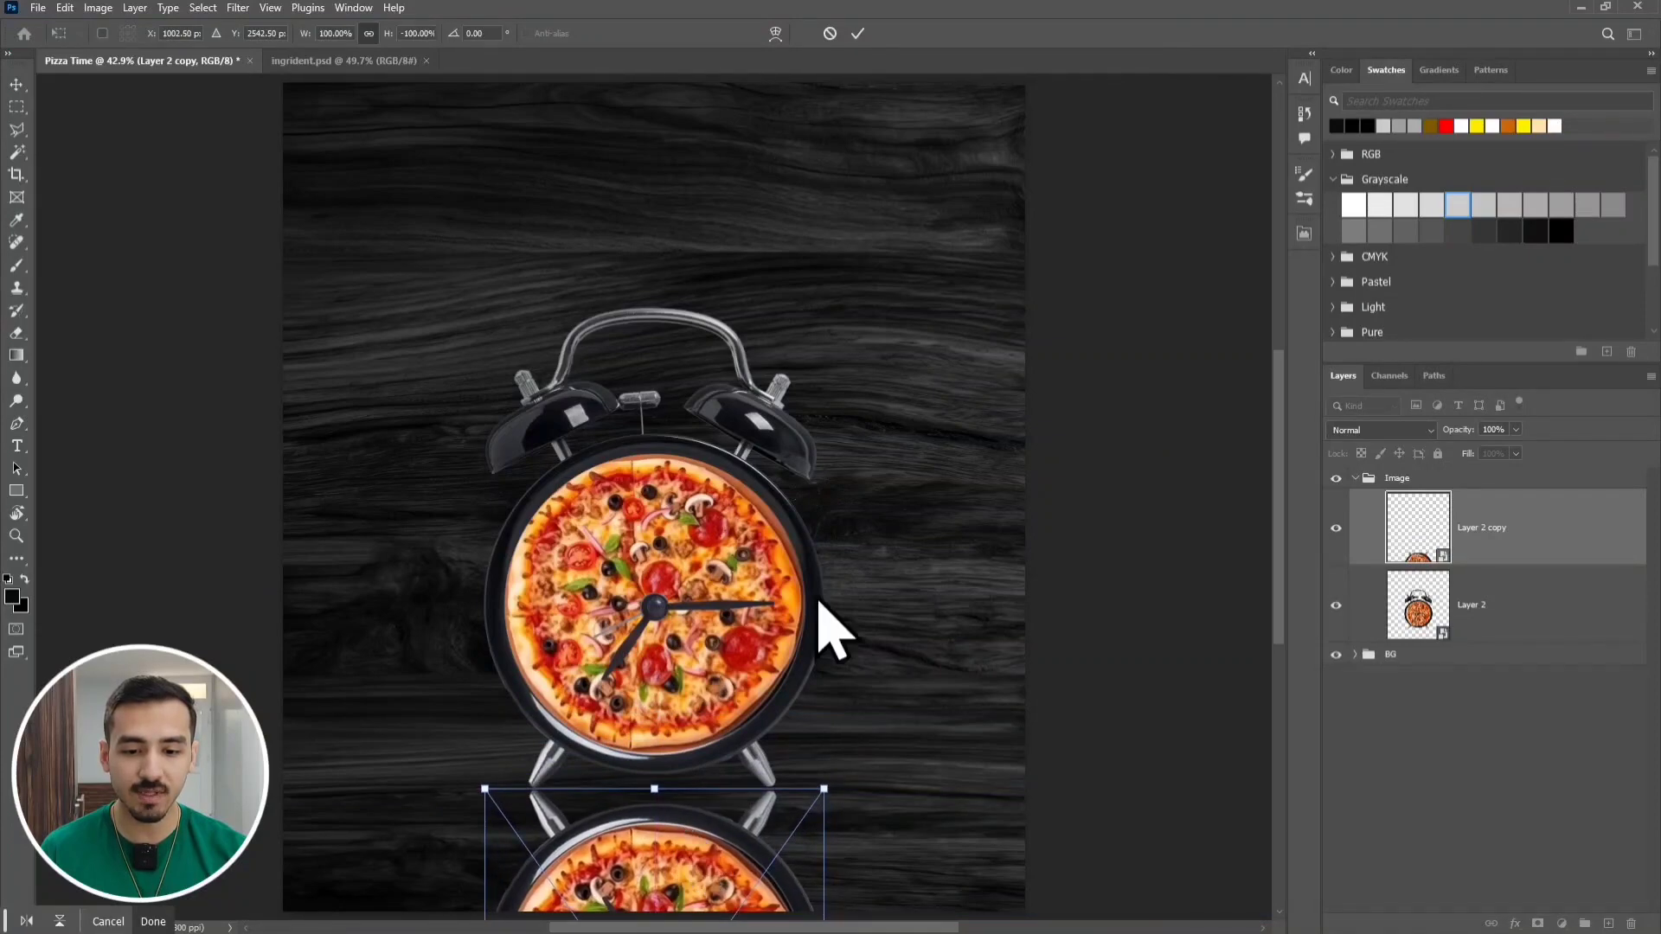
click(858, 33)
Add a layer mask to the flipped copy and fade its lower part with a linear black-to-white gradient, lowering the gradient midpoint
scroll(667, 653, up, 4)
drag(709, 691, 723, 355)
click(1510, 541)
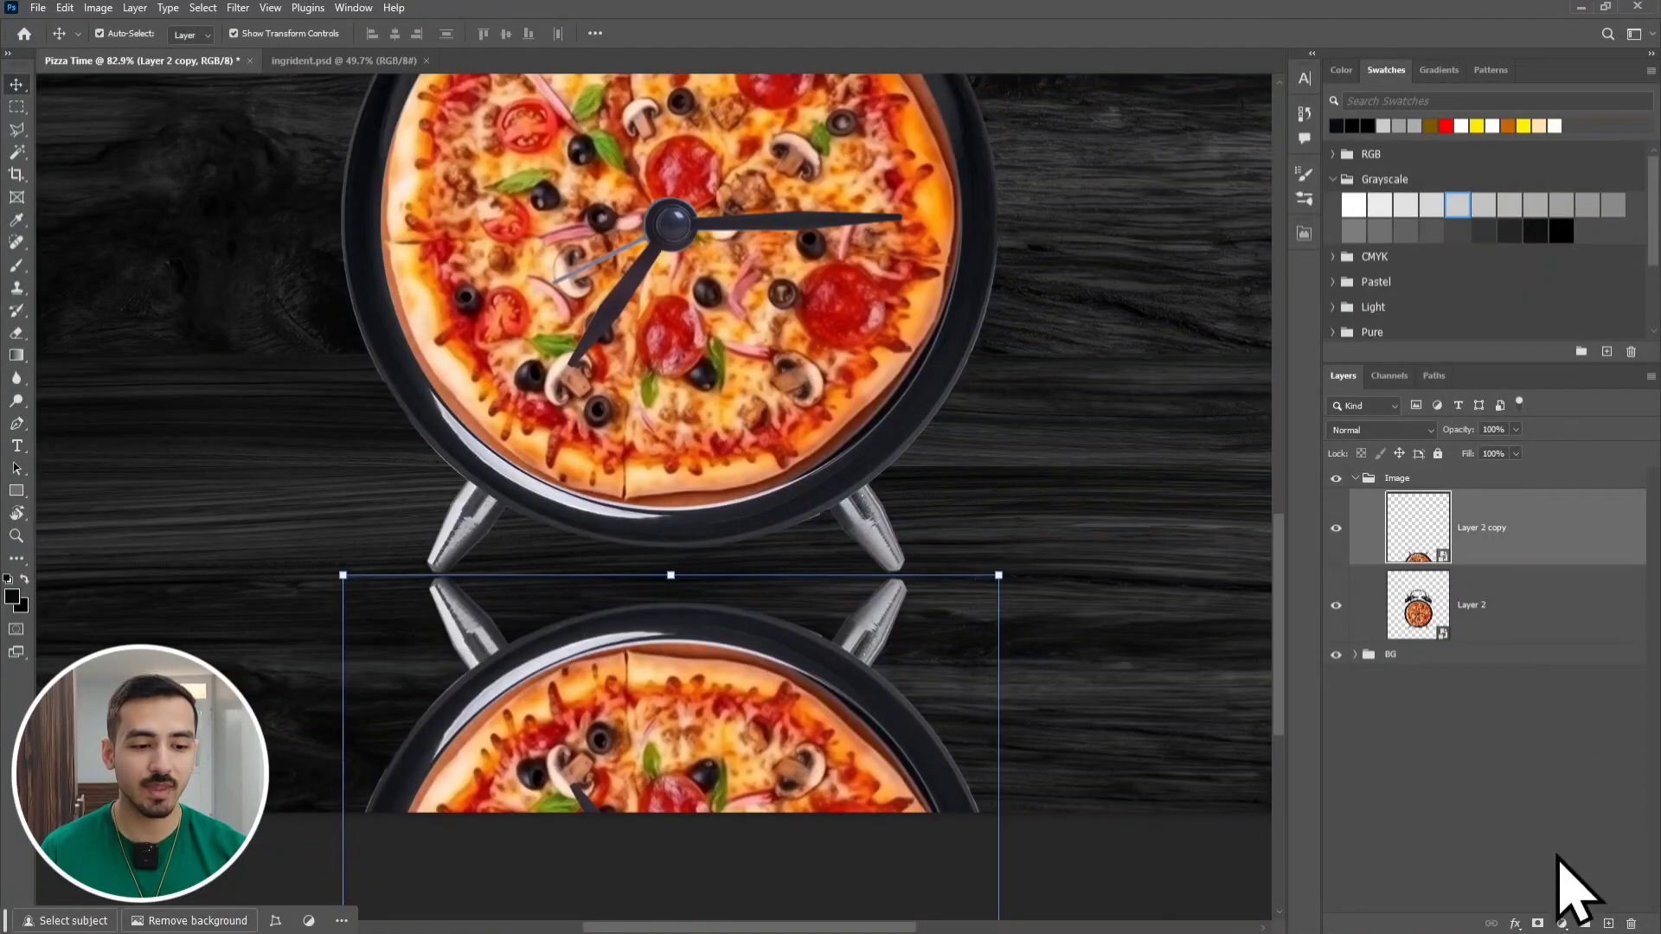
click(1539, 924)
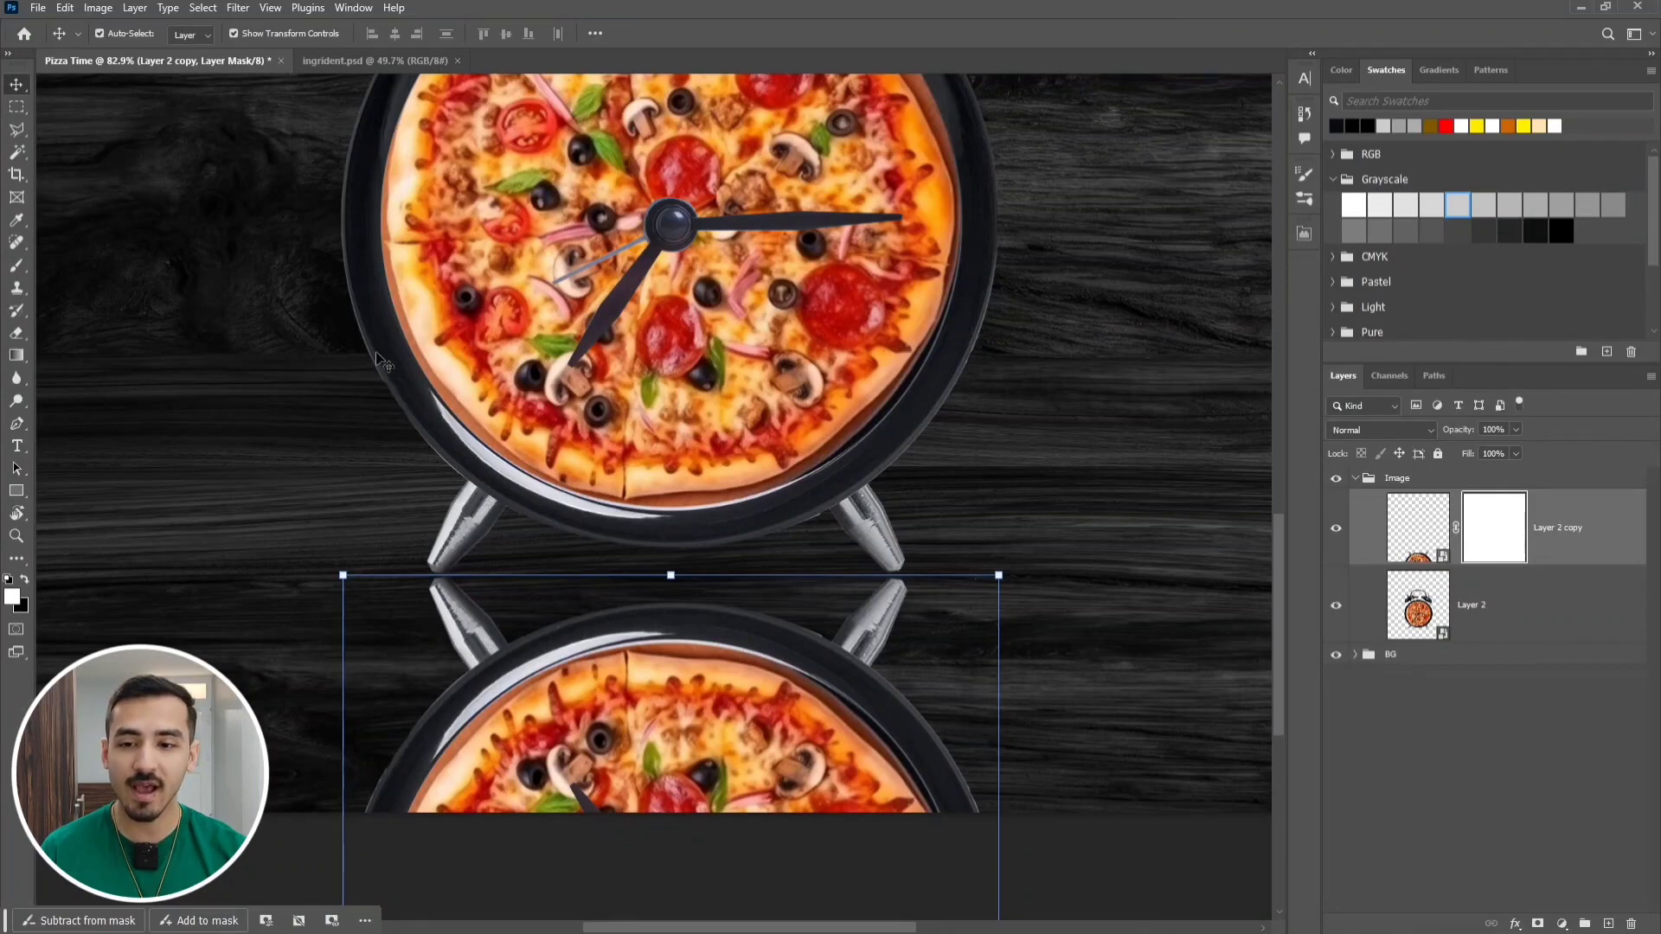
click(16, 356)
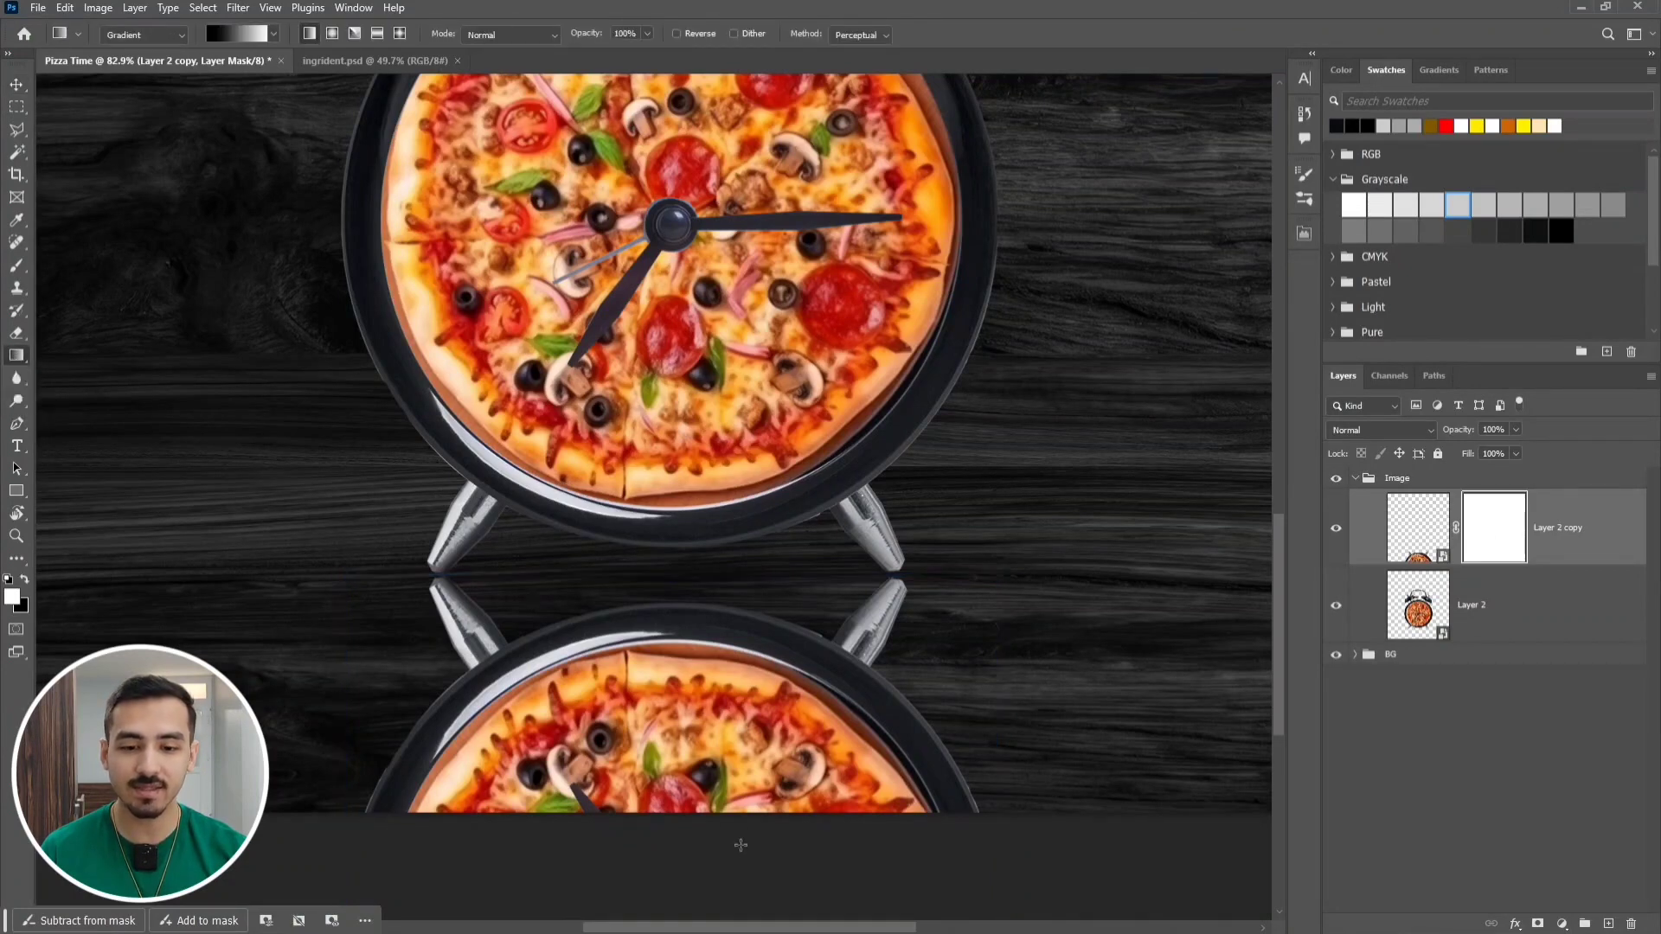
drag(679, 843, 679, 541)
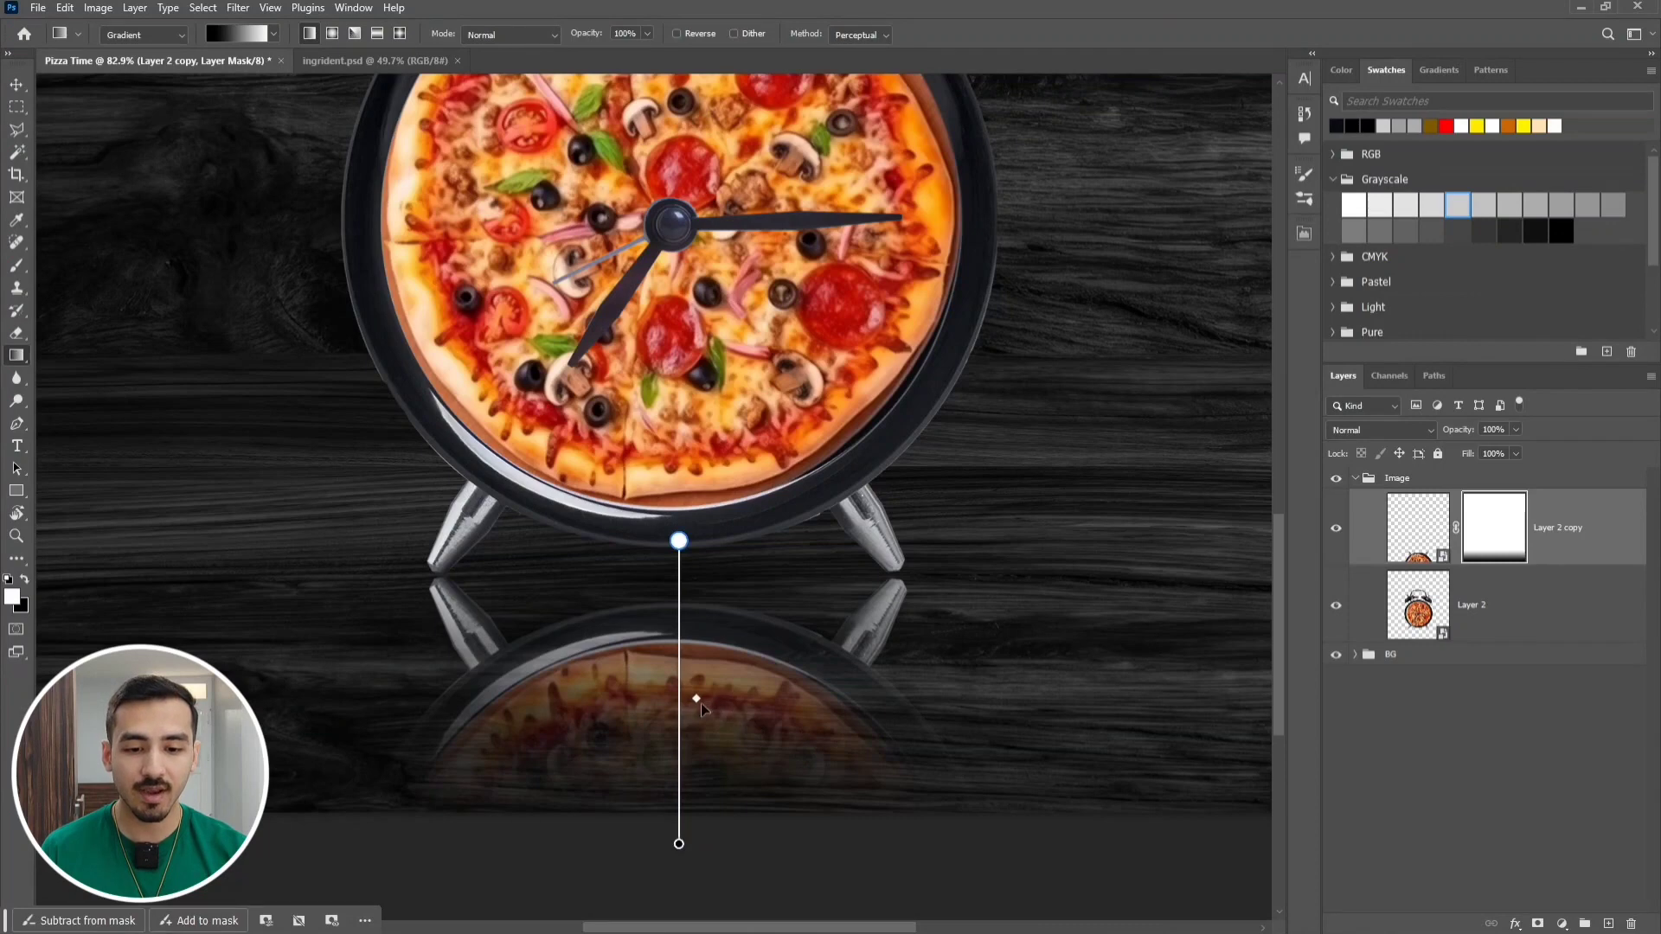
drag(698, 702, 696, 739)
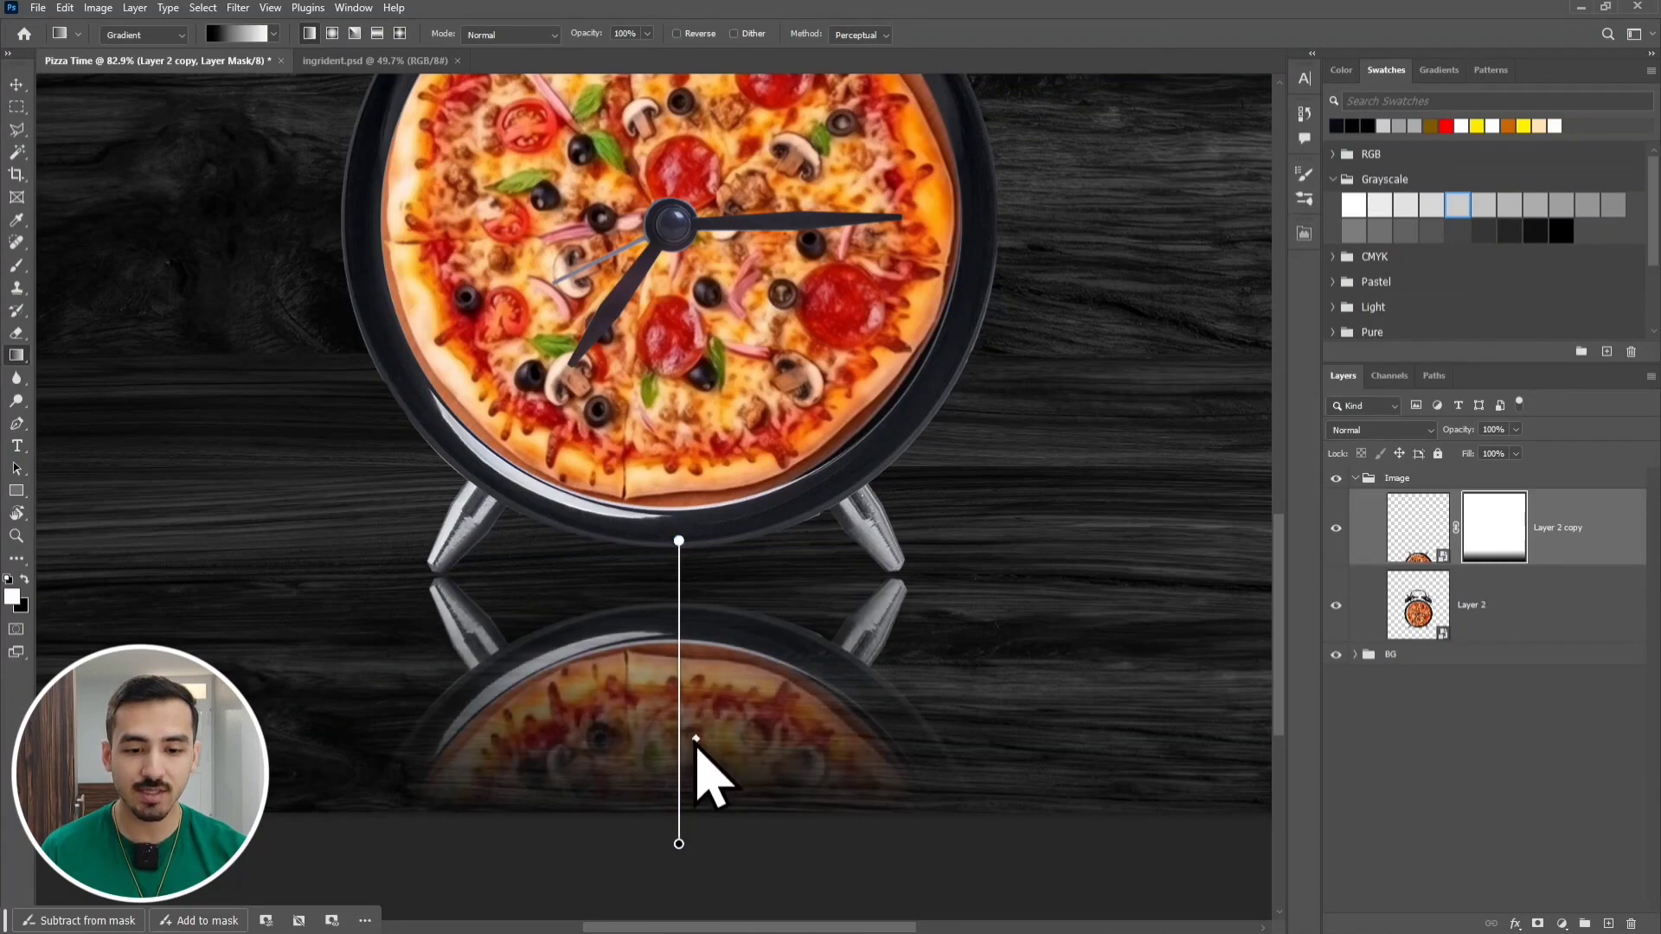
click(1428, 730)
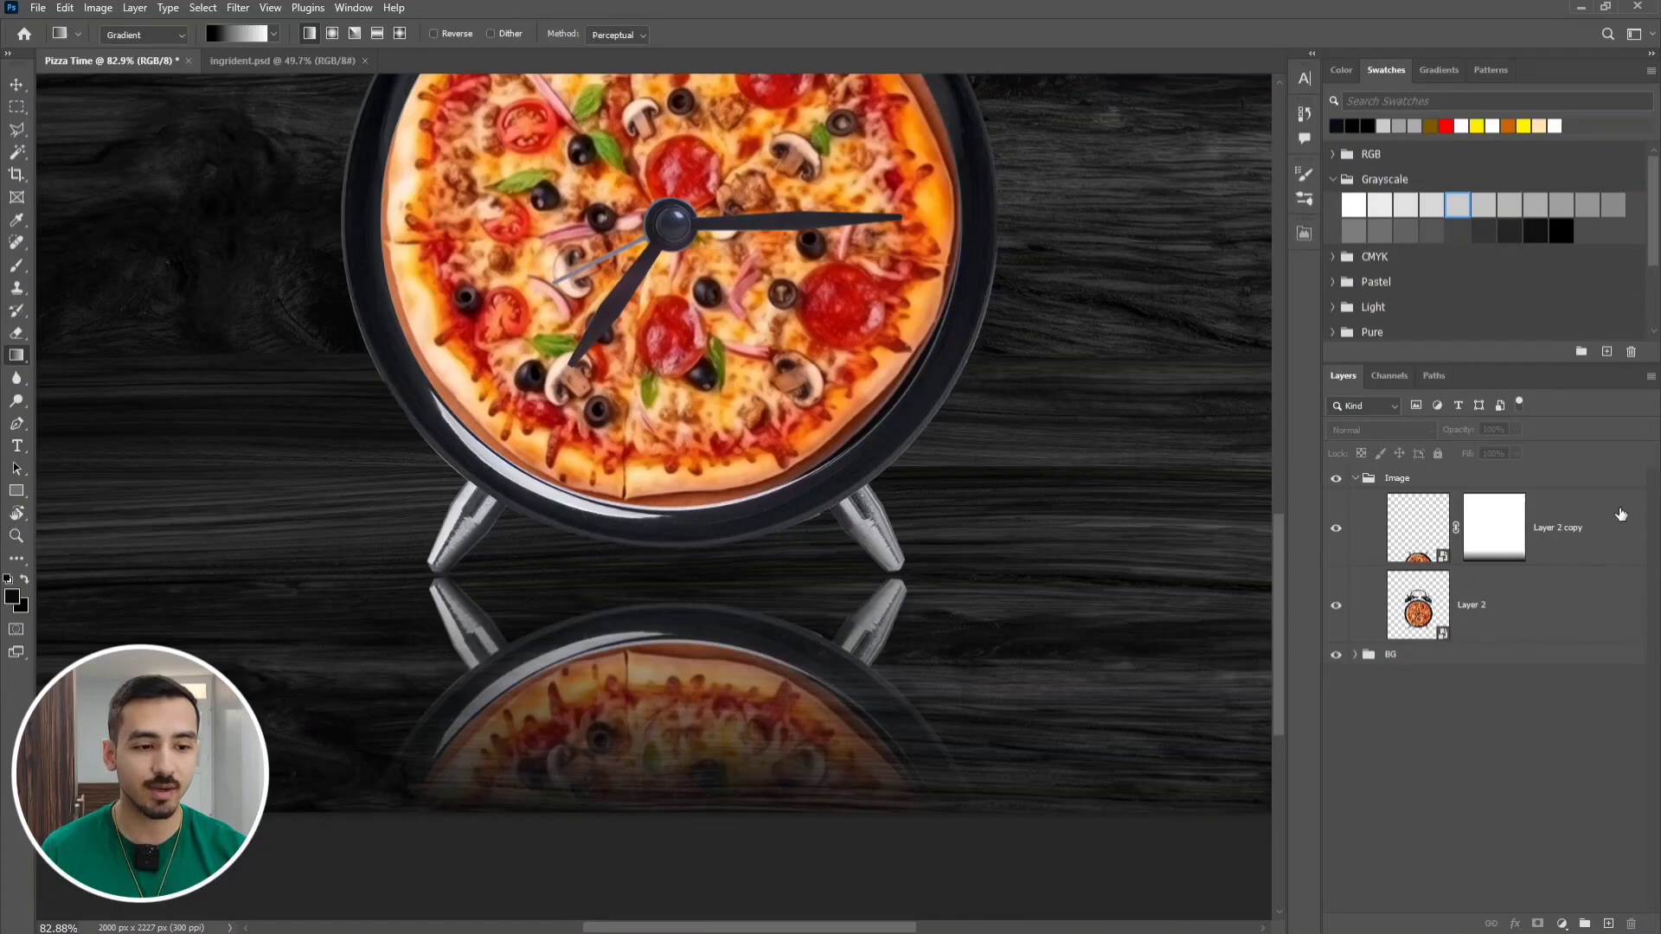
Set the opacity of the clock's reflection layer to 80%
click(1600, 528)
click(1492, 429)
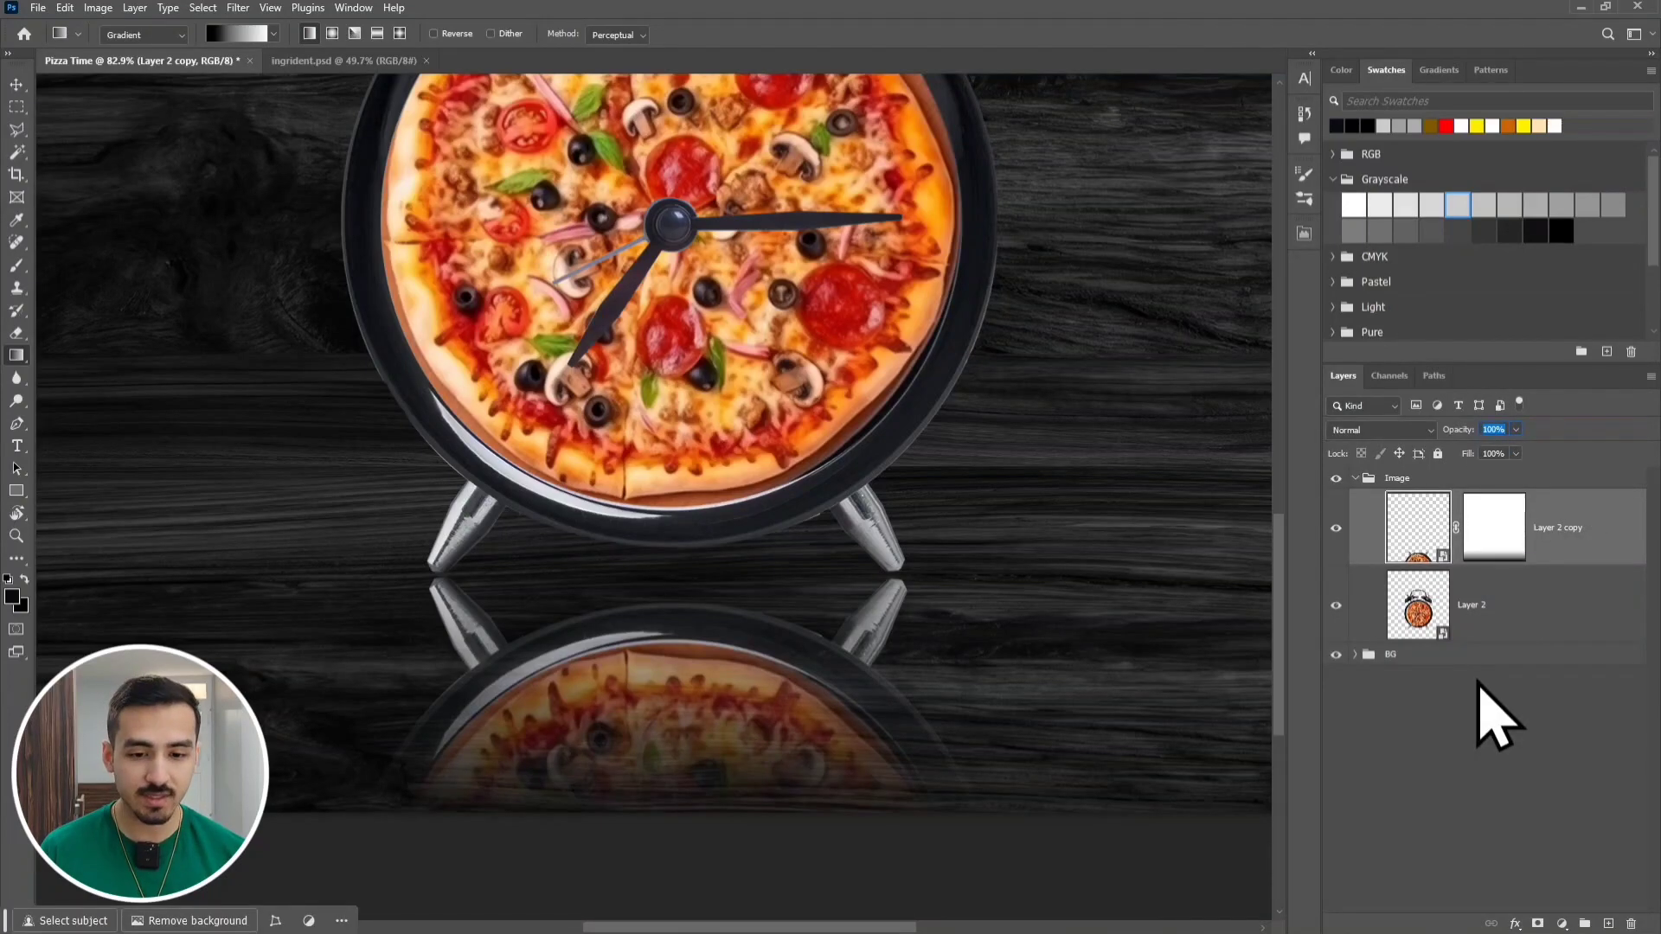
text(80)
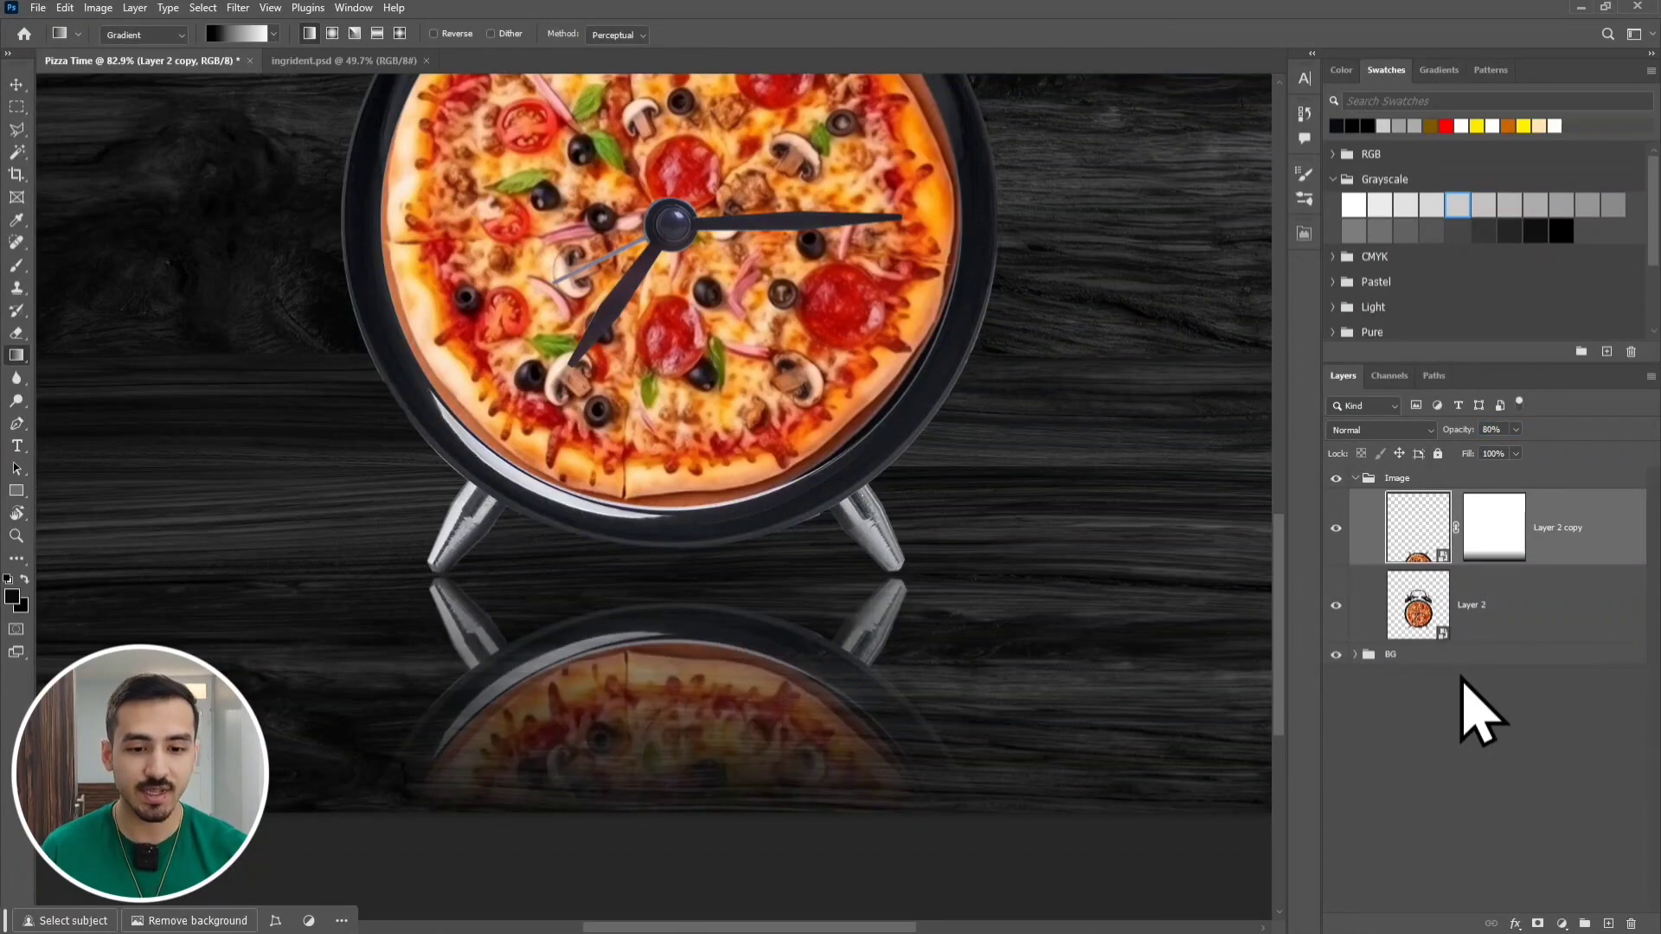
click(1422, 697)
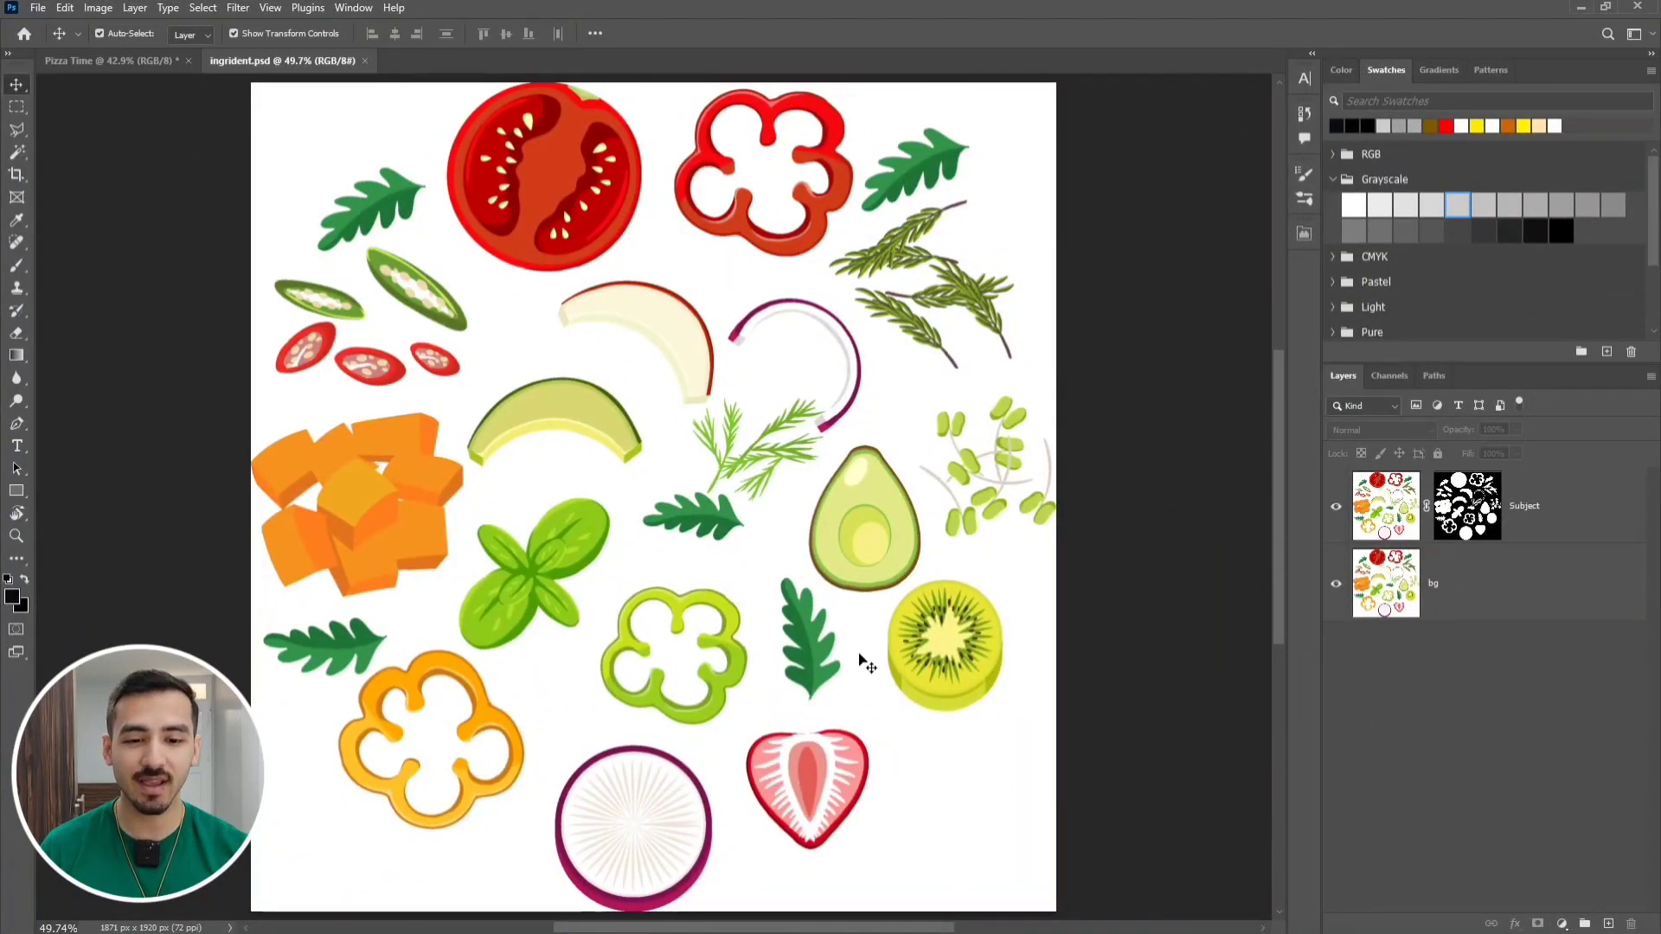
Hide the bg layer in ingrident.psd, and shift the ingredients on the poster's Object layer slightly down and to the left
click(1336, 584)
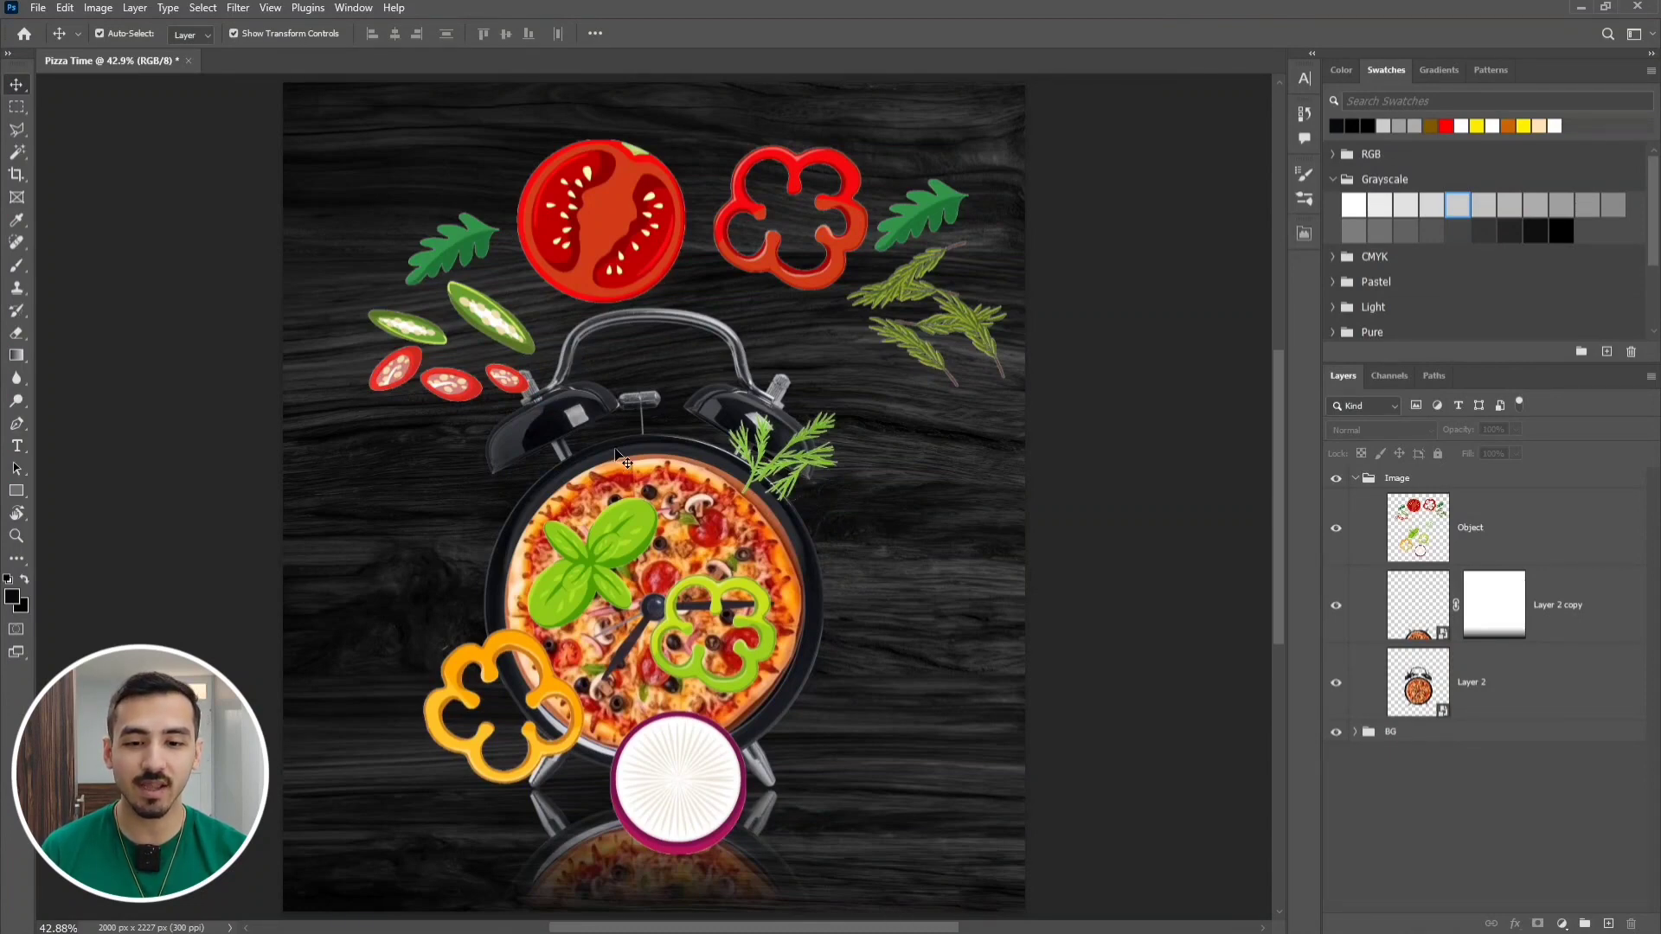
drag(645, 257, 607, 292)
key(ctrl+t)
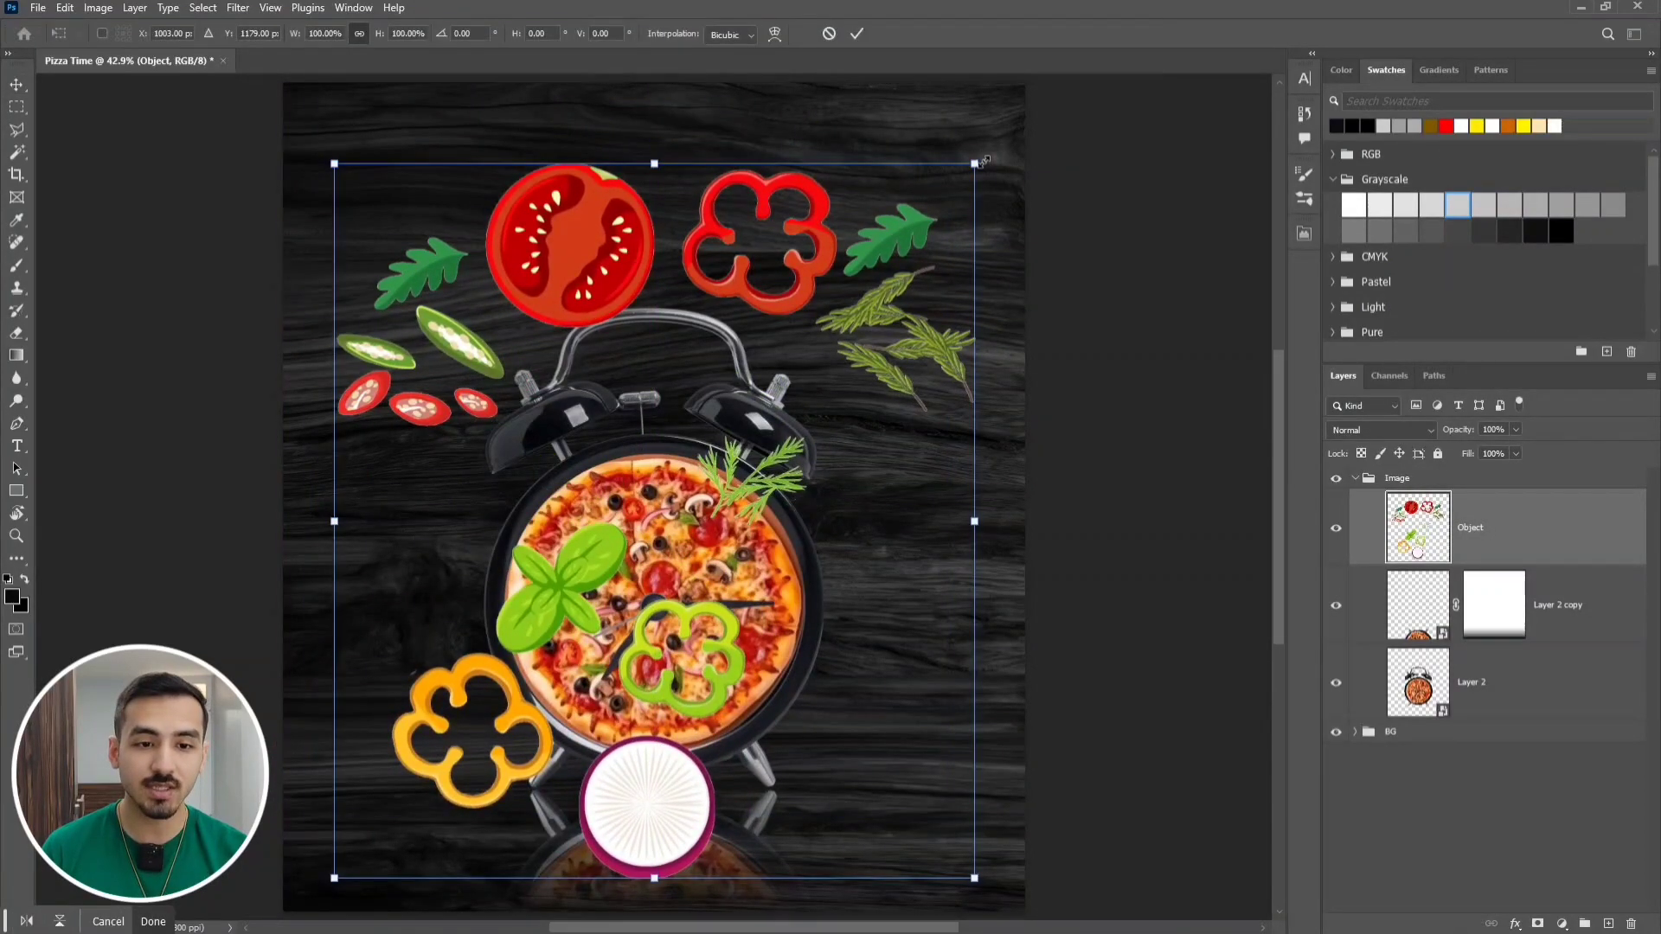
drag(980, 162, 1036, 95)
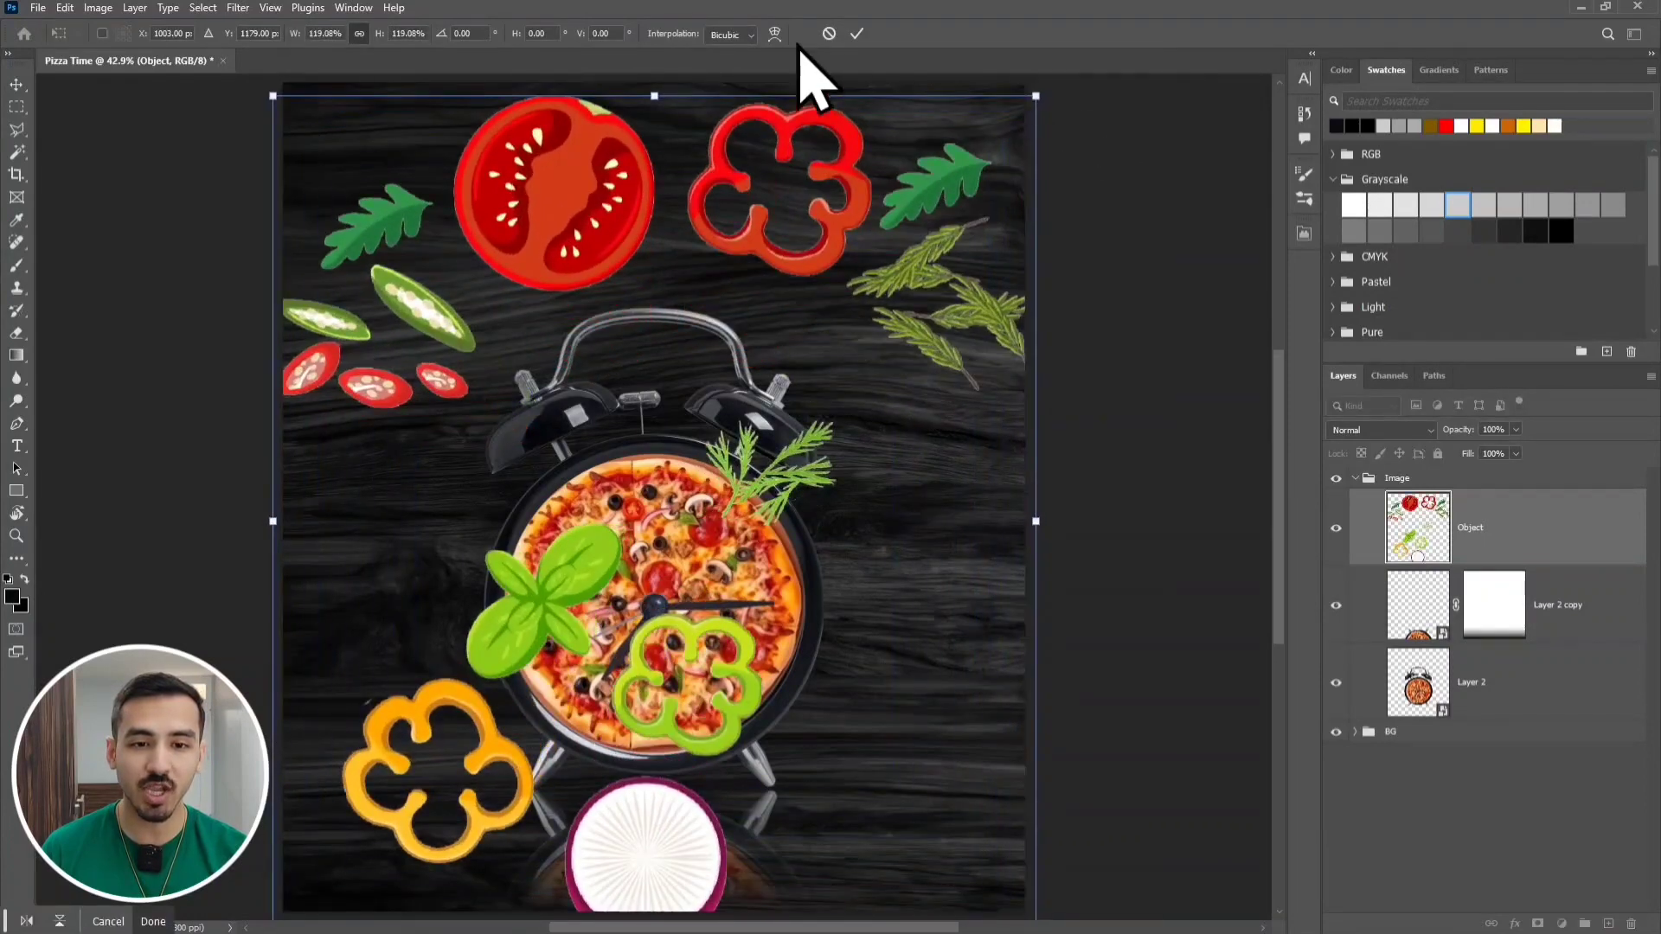
click(829, 32)
click(1393, 808)
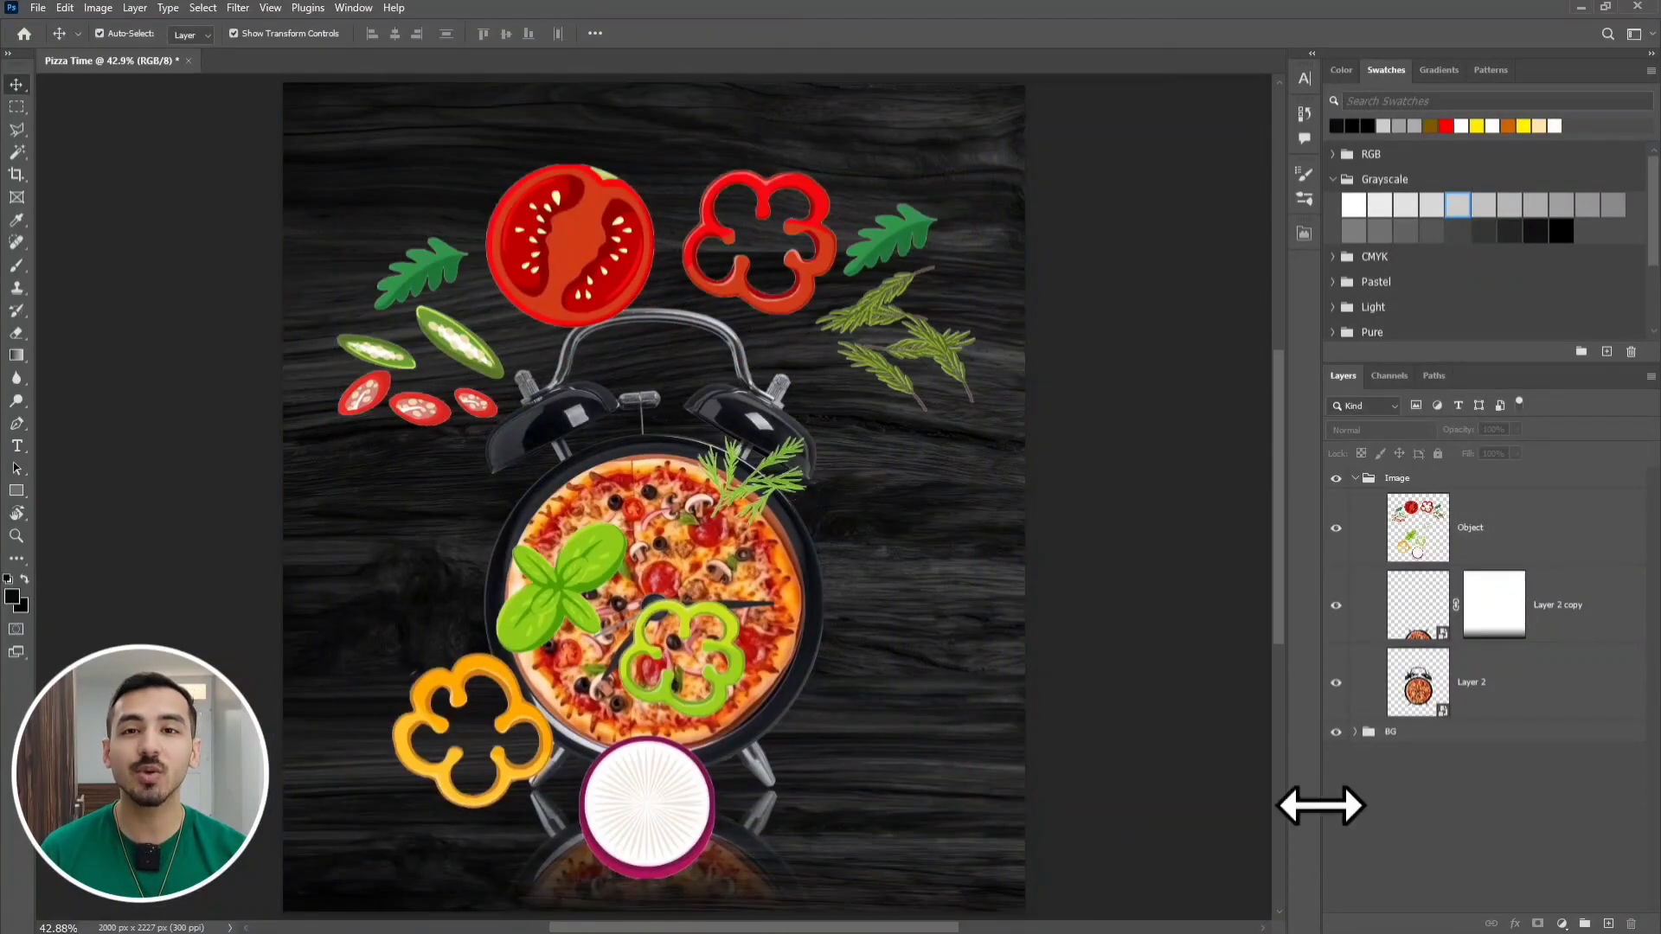
Select the green pepper slice on the Object layer with a rectangular marquee and move it off the pizza to the poster's right edge
click(1562, 542)
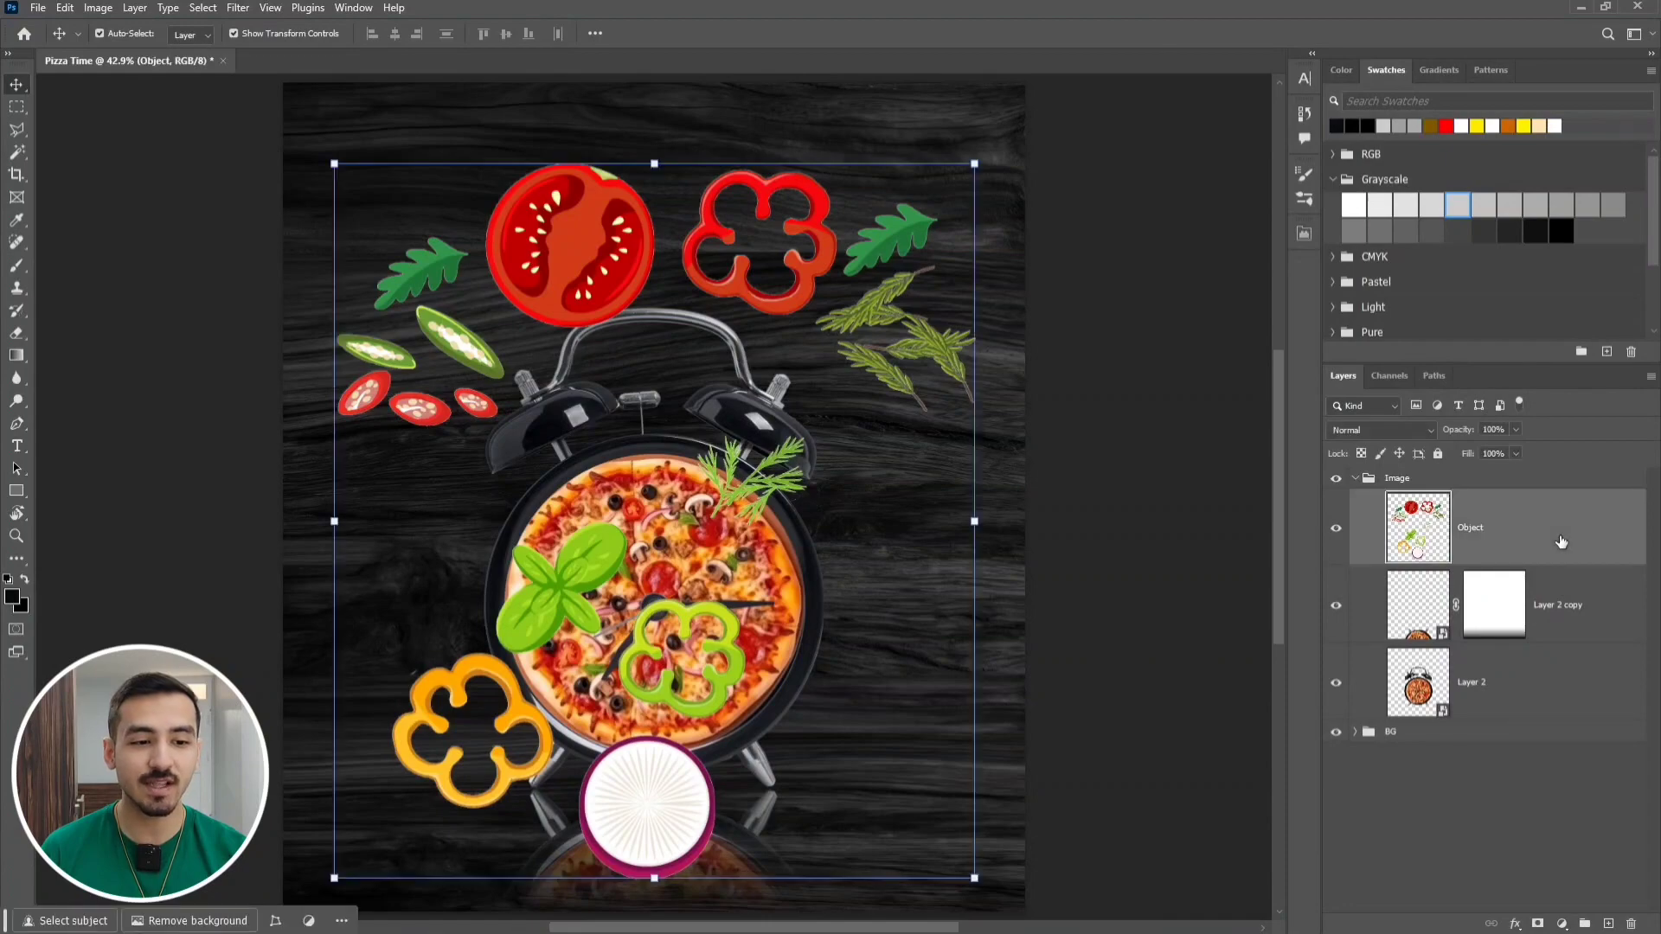
scroll(630, 767, up, 6)
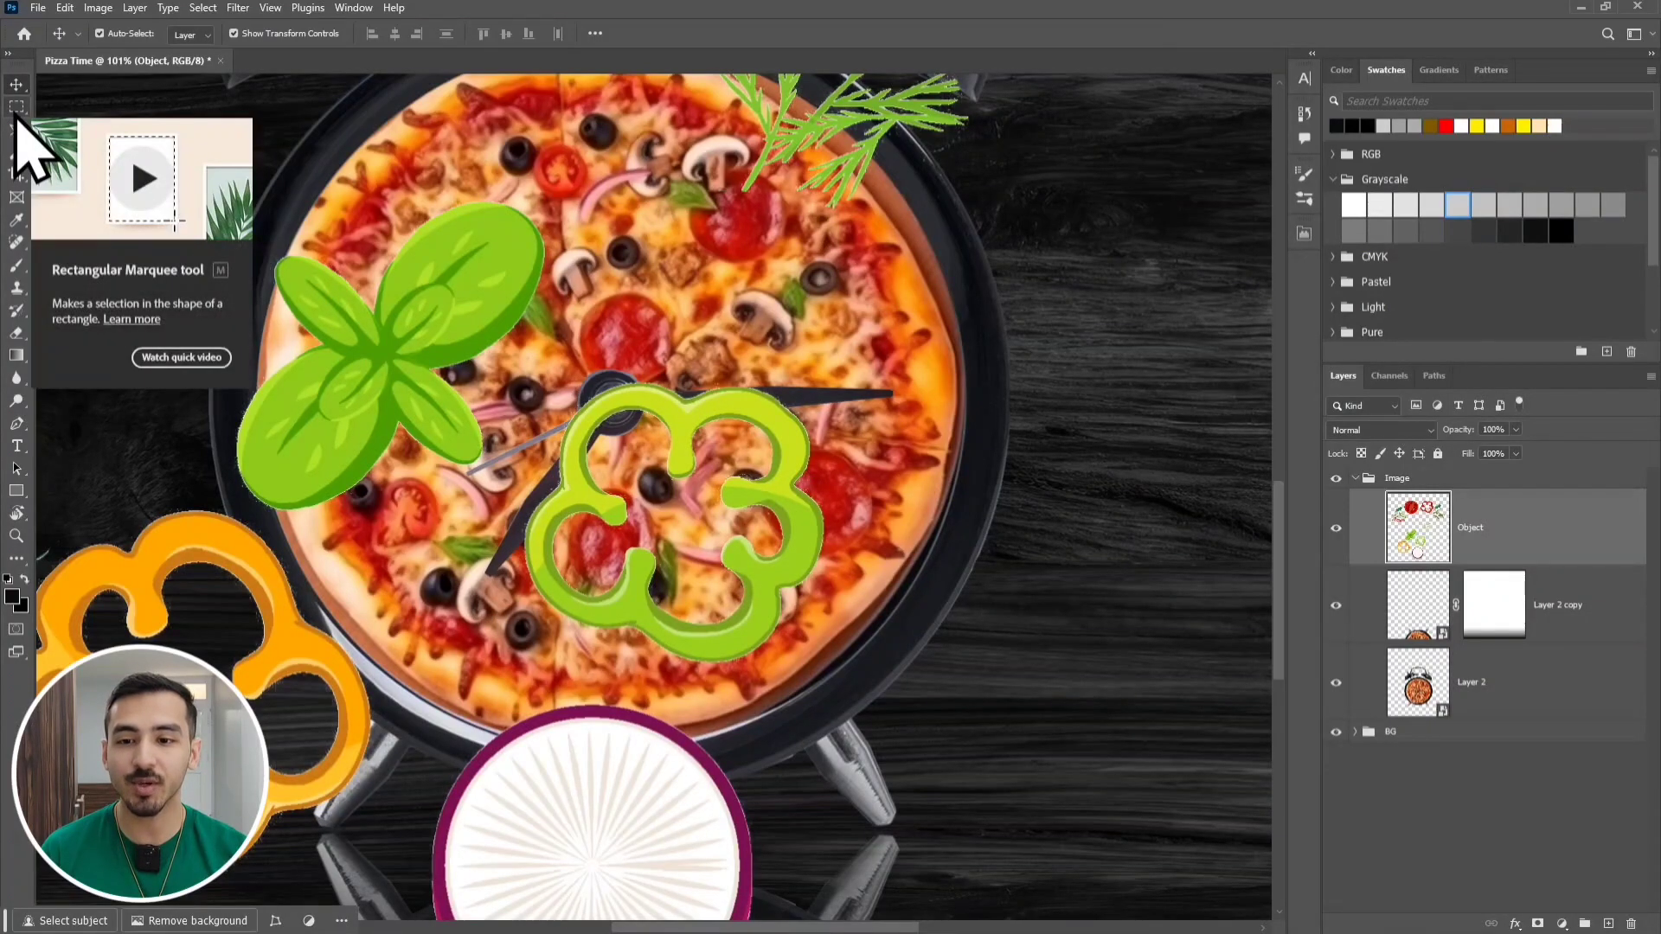
click(16, 109)
drag(848, 355, 513, 669)
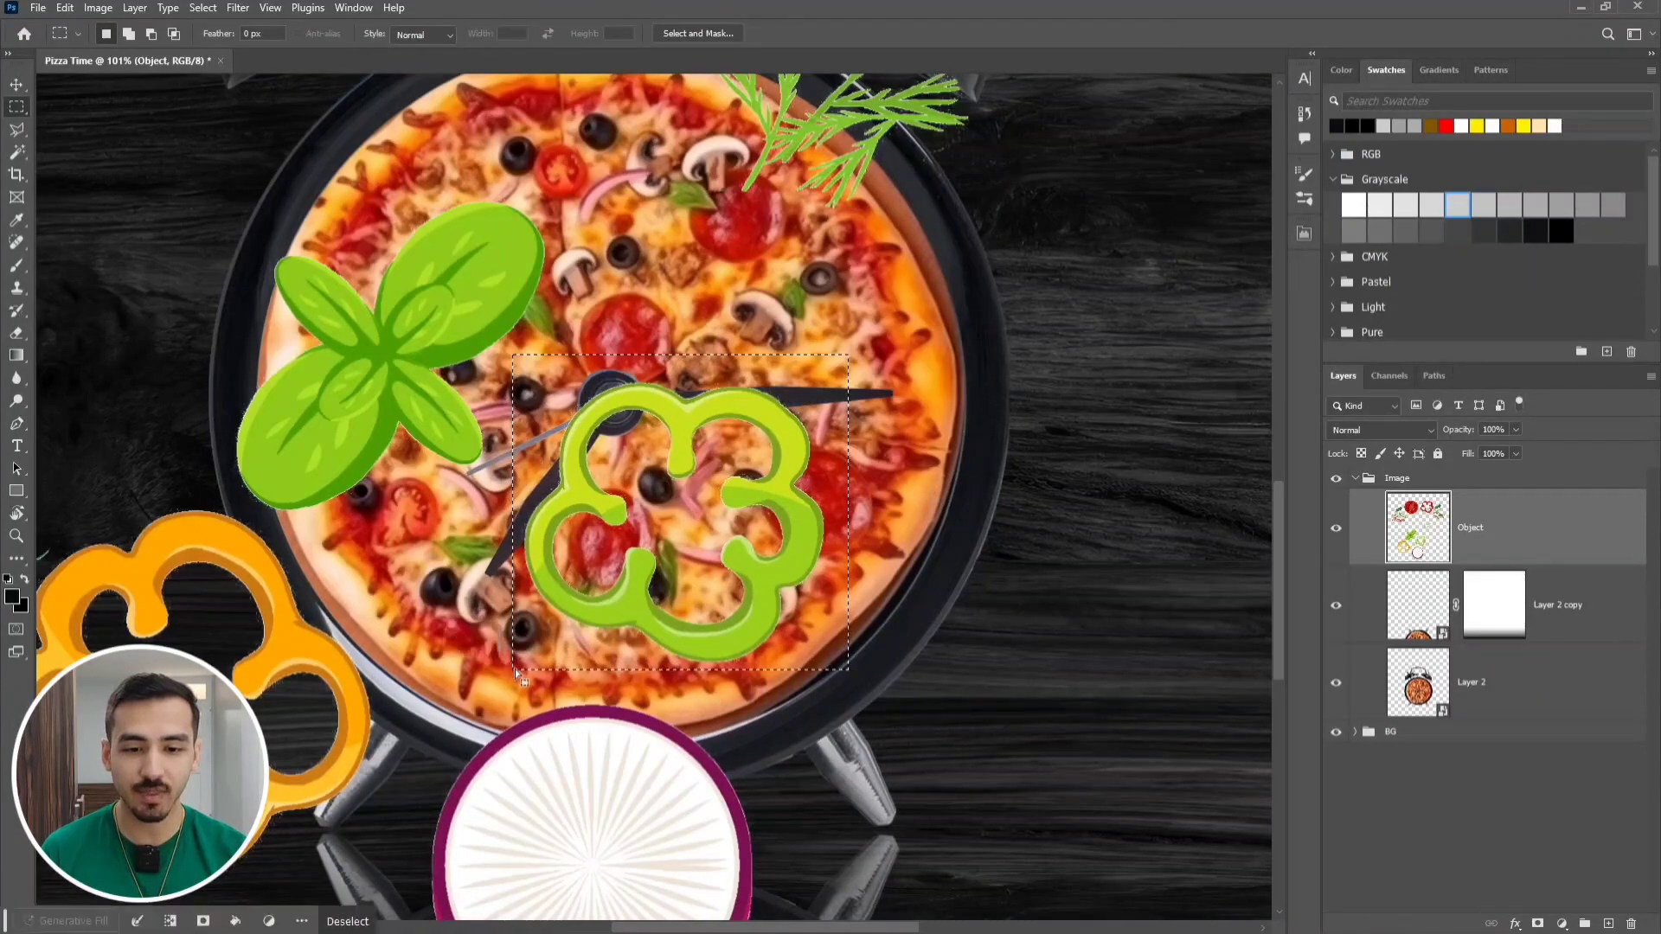
click(17, 86)
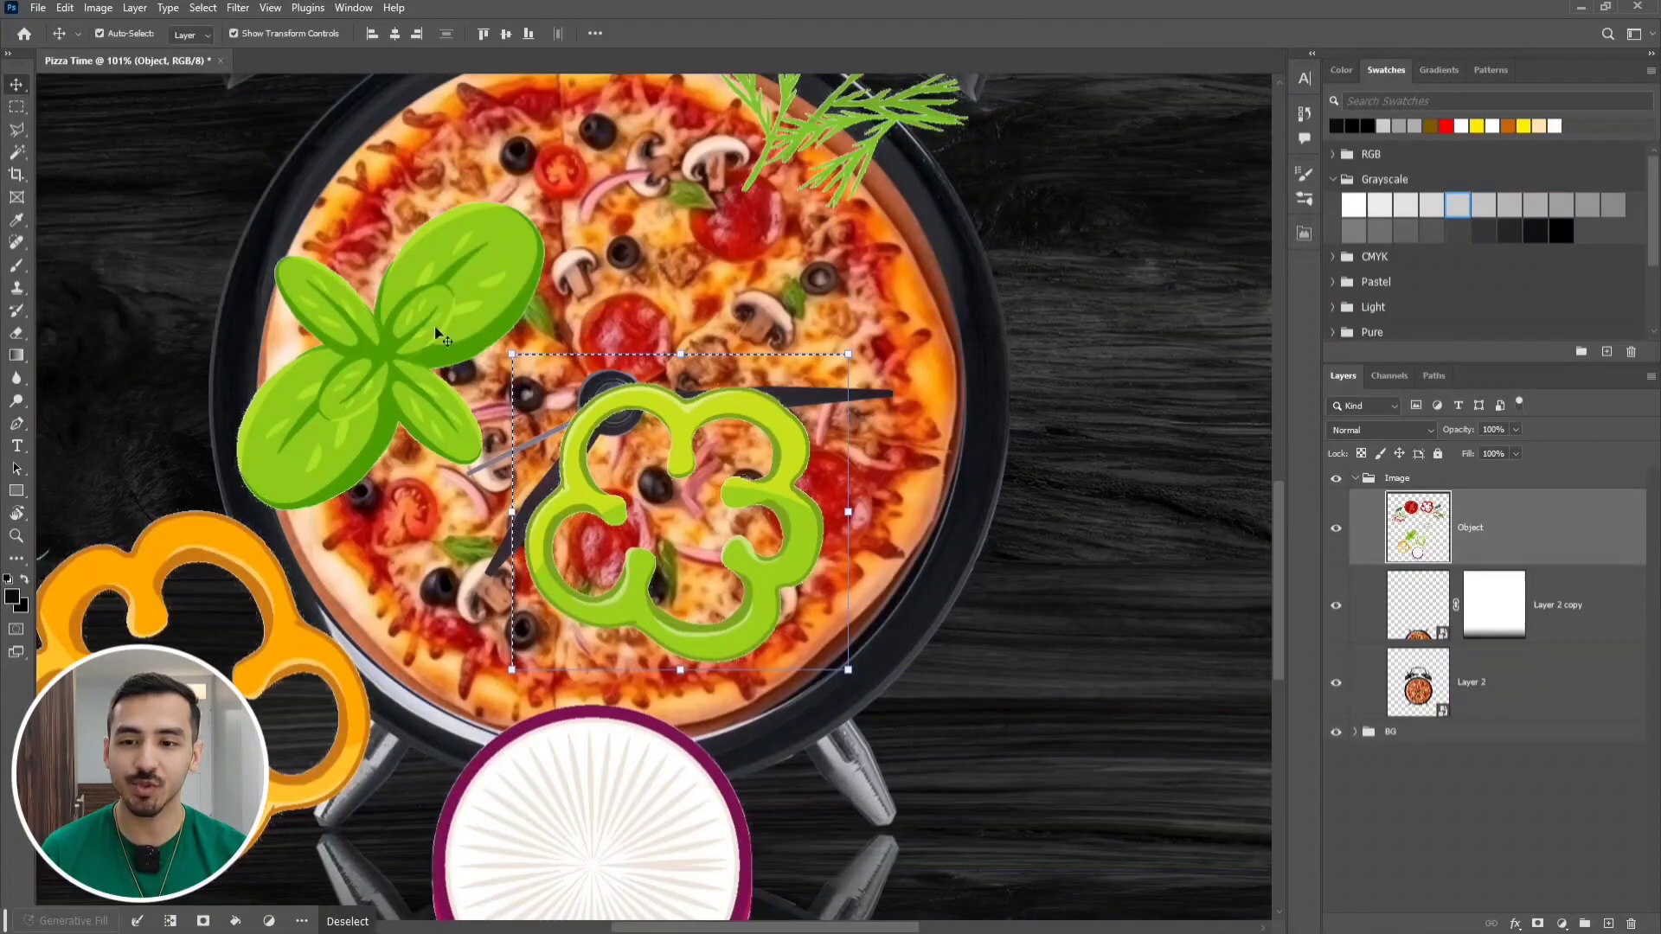
drag(780, 499, 1175, 609)
scroll(1172, 601, down, 4)
drag(1180, 484, 801, 479)
drag(805, 619, 934, 618)
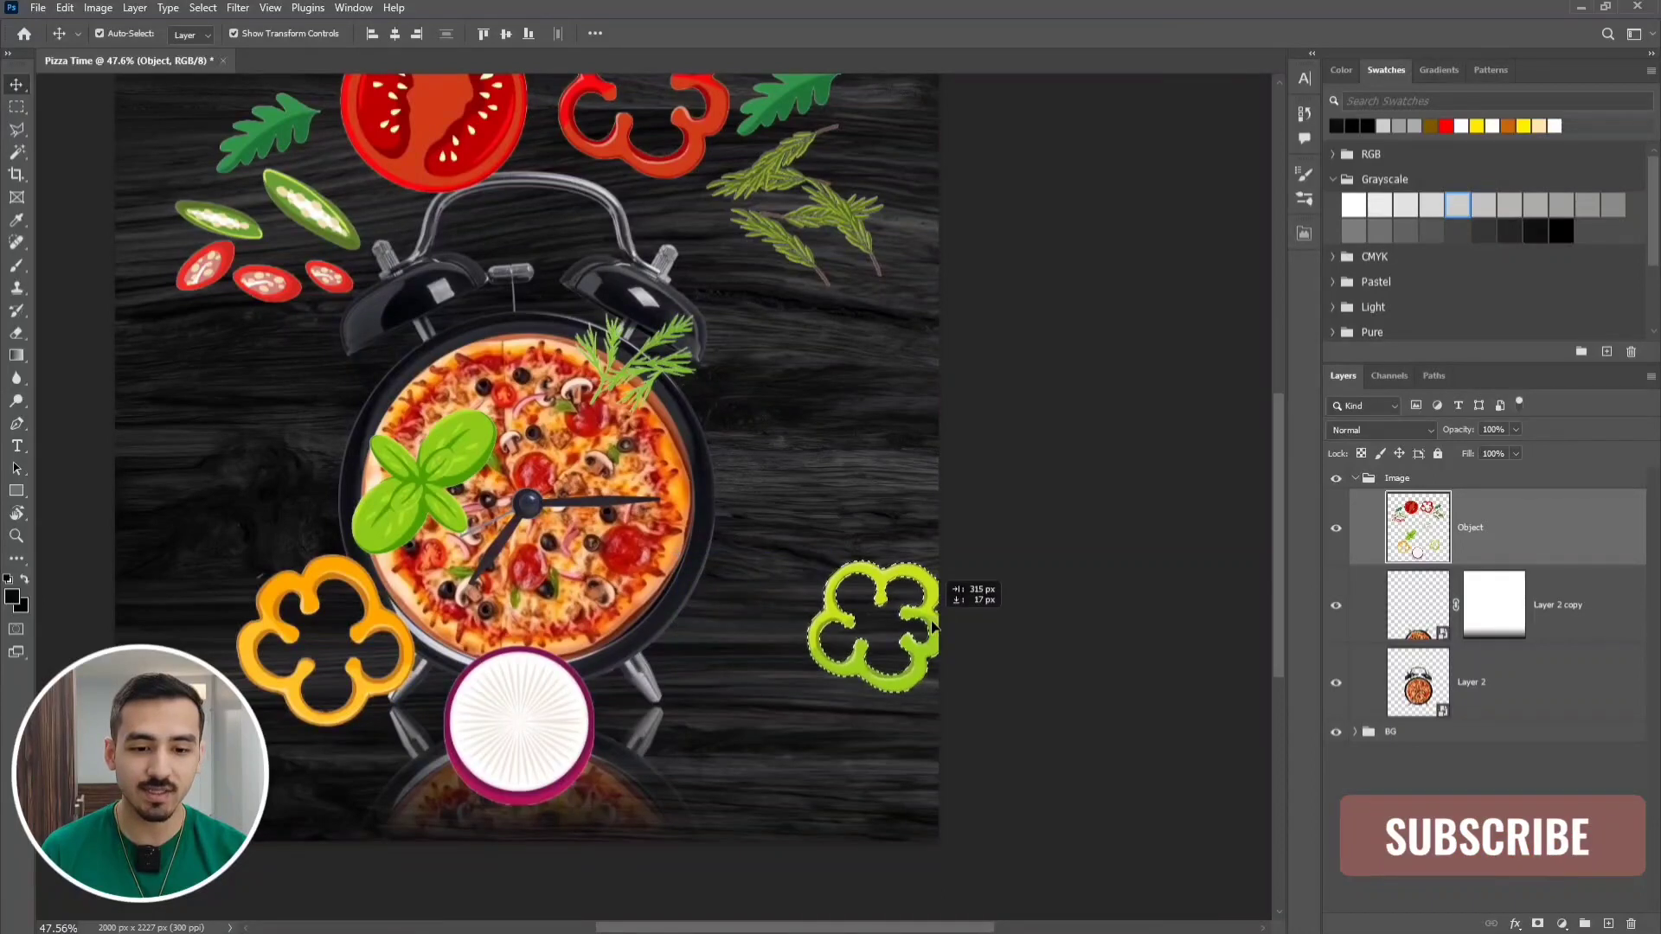
Move the green pepper slice inward, beside the lower right of the clock, and enlarge it proportionally with Free Transform
scroll(796, 554, up, 3)
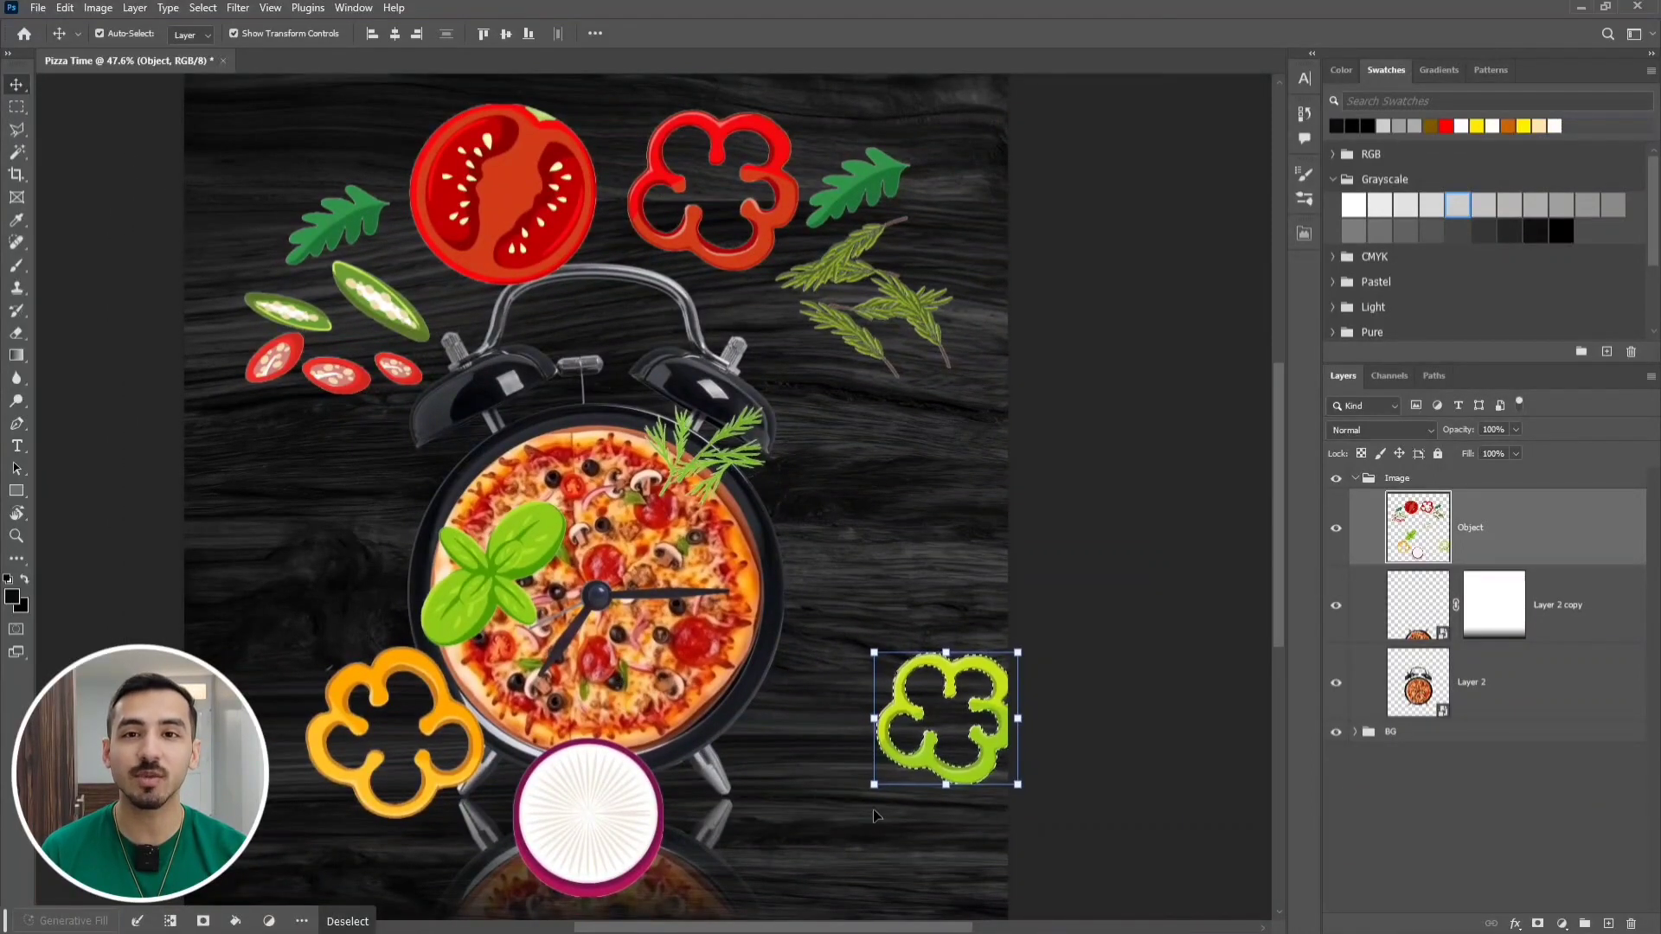
drag(952, 678, 882, 649)
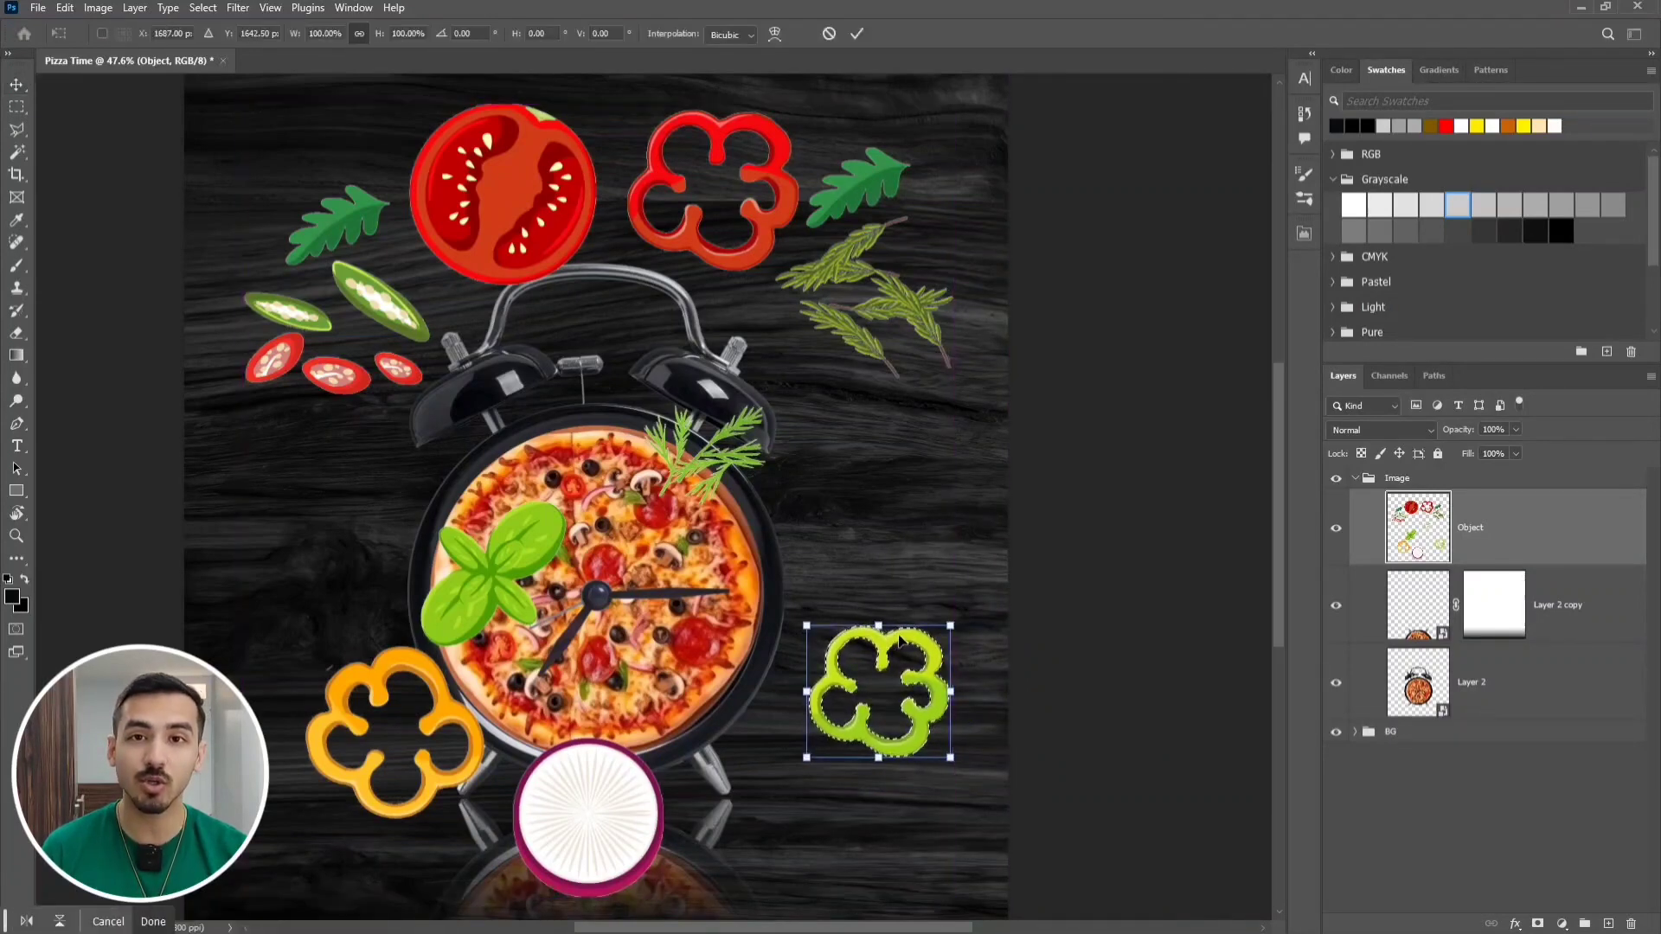
key(ctrl+t)
drag(950, 626, 1002, 577)
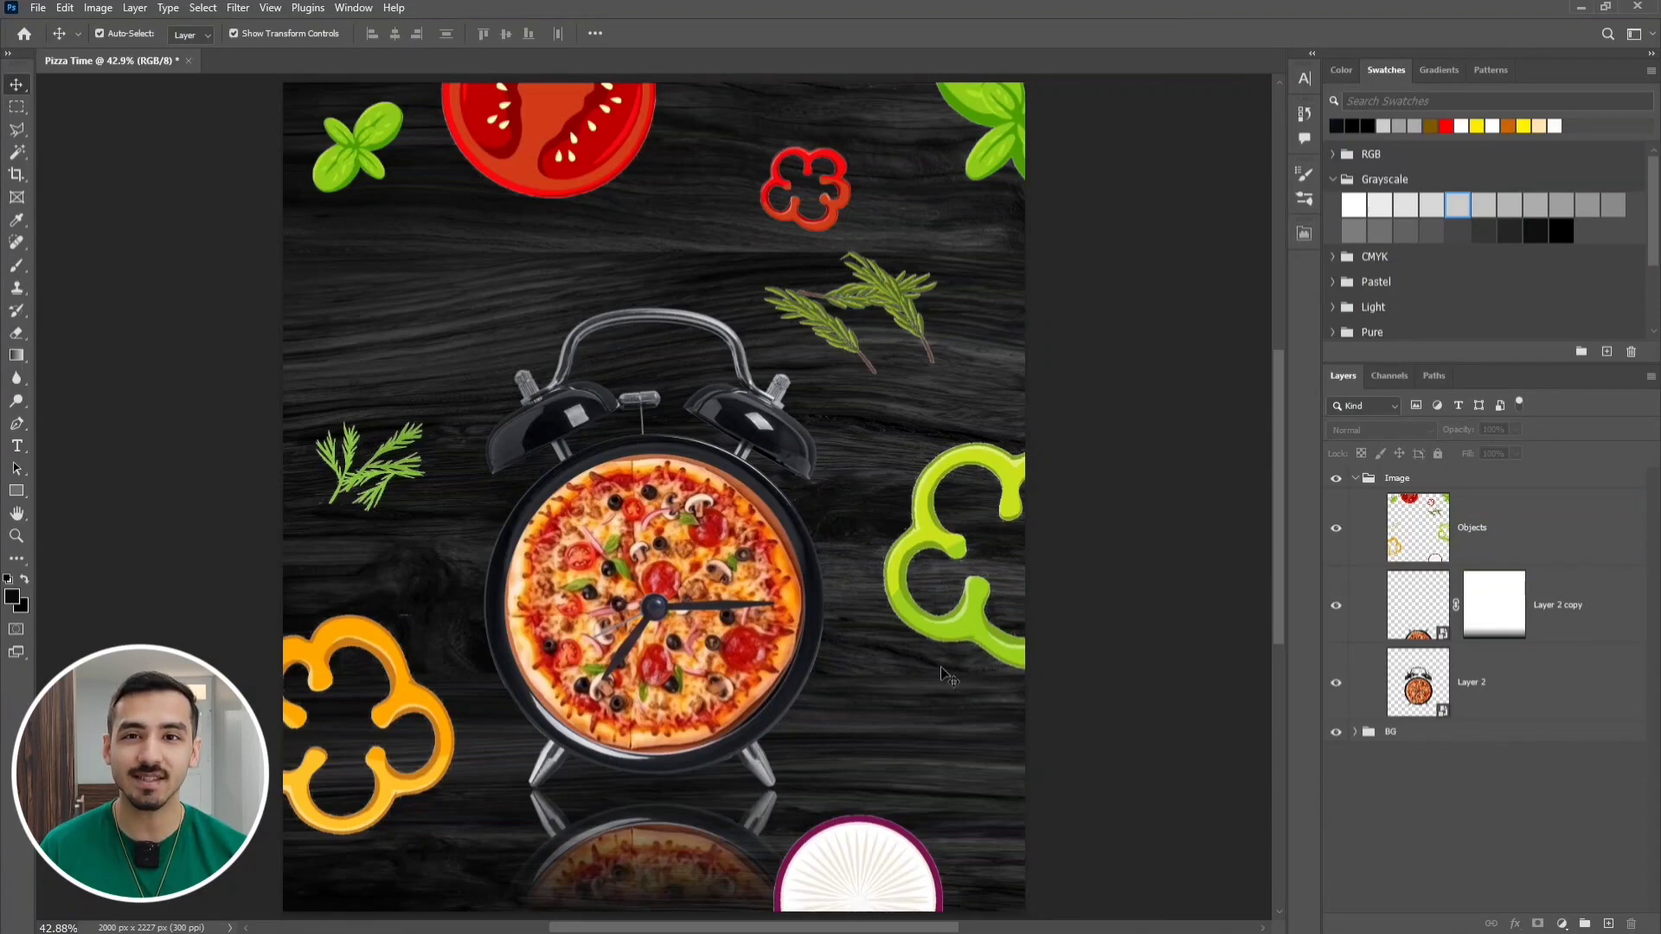
Convert the Objects layer with the arranged ingredients to a smart object
click(1557, 529)
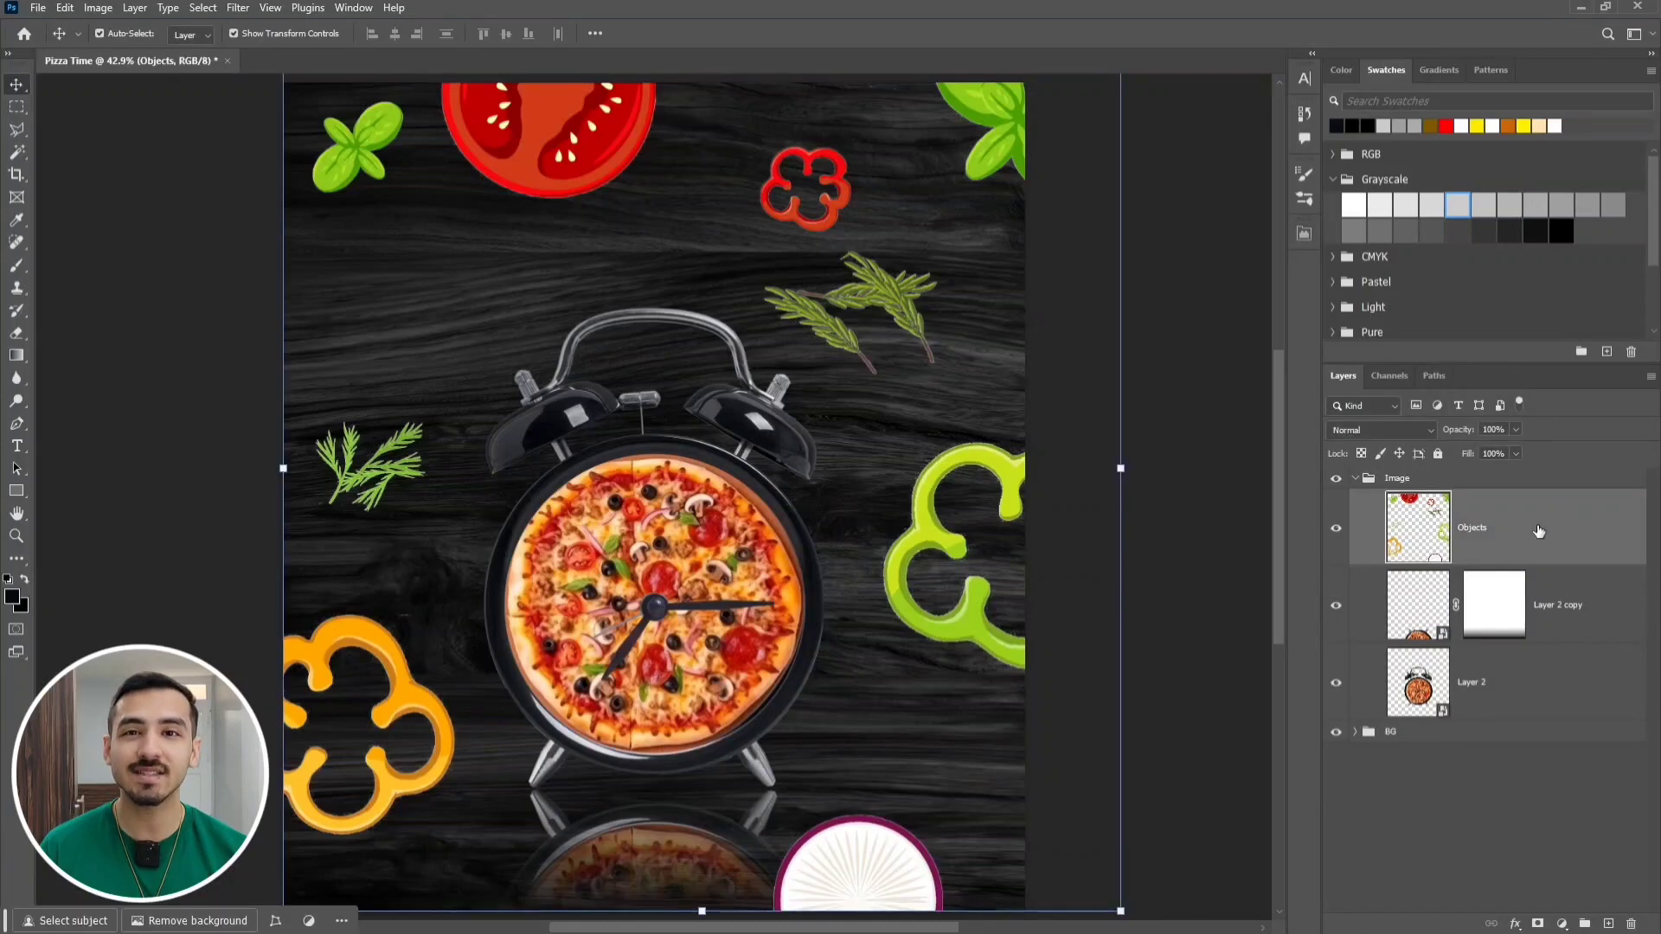
right_click(1521, 534)
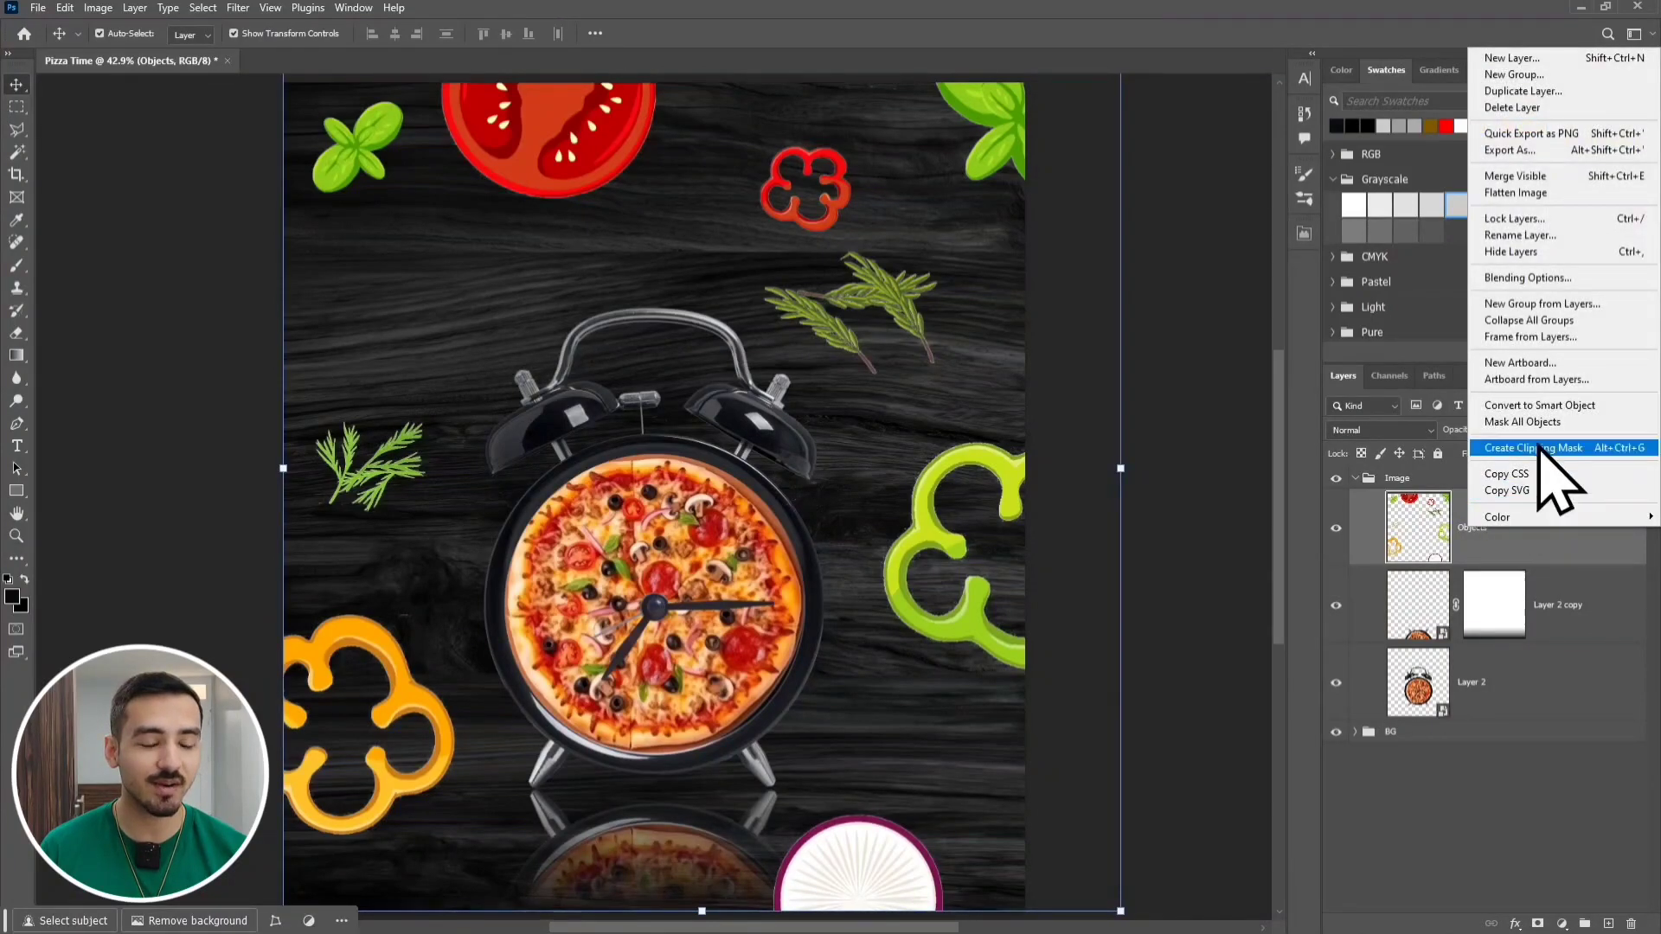
click(1544, 406)
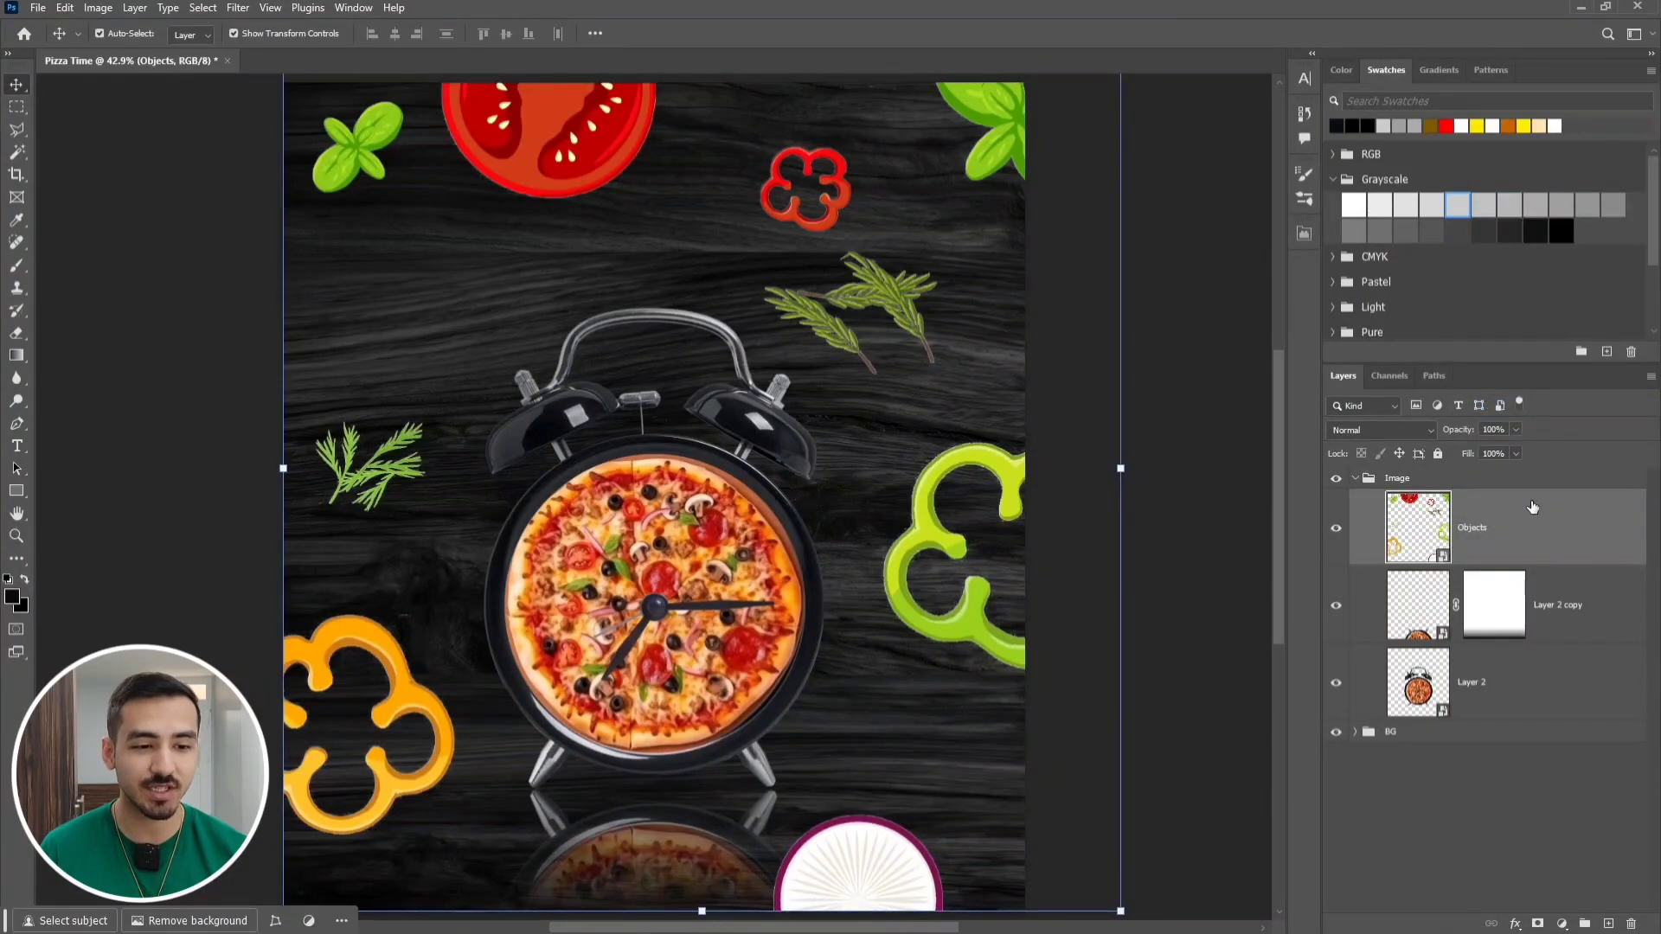
Apply a Motion Blur filter with a 90° angle and 40-pixel distance to the Objects smart object, then deselect the layer
click(237, 8)
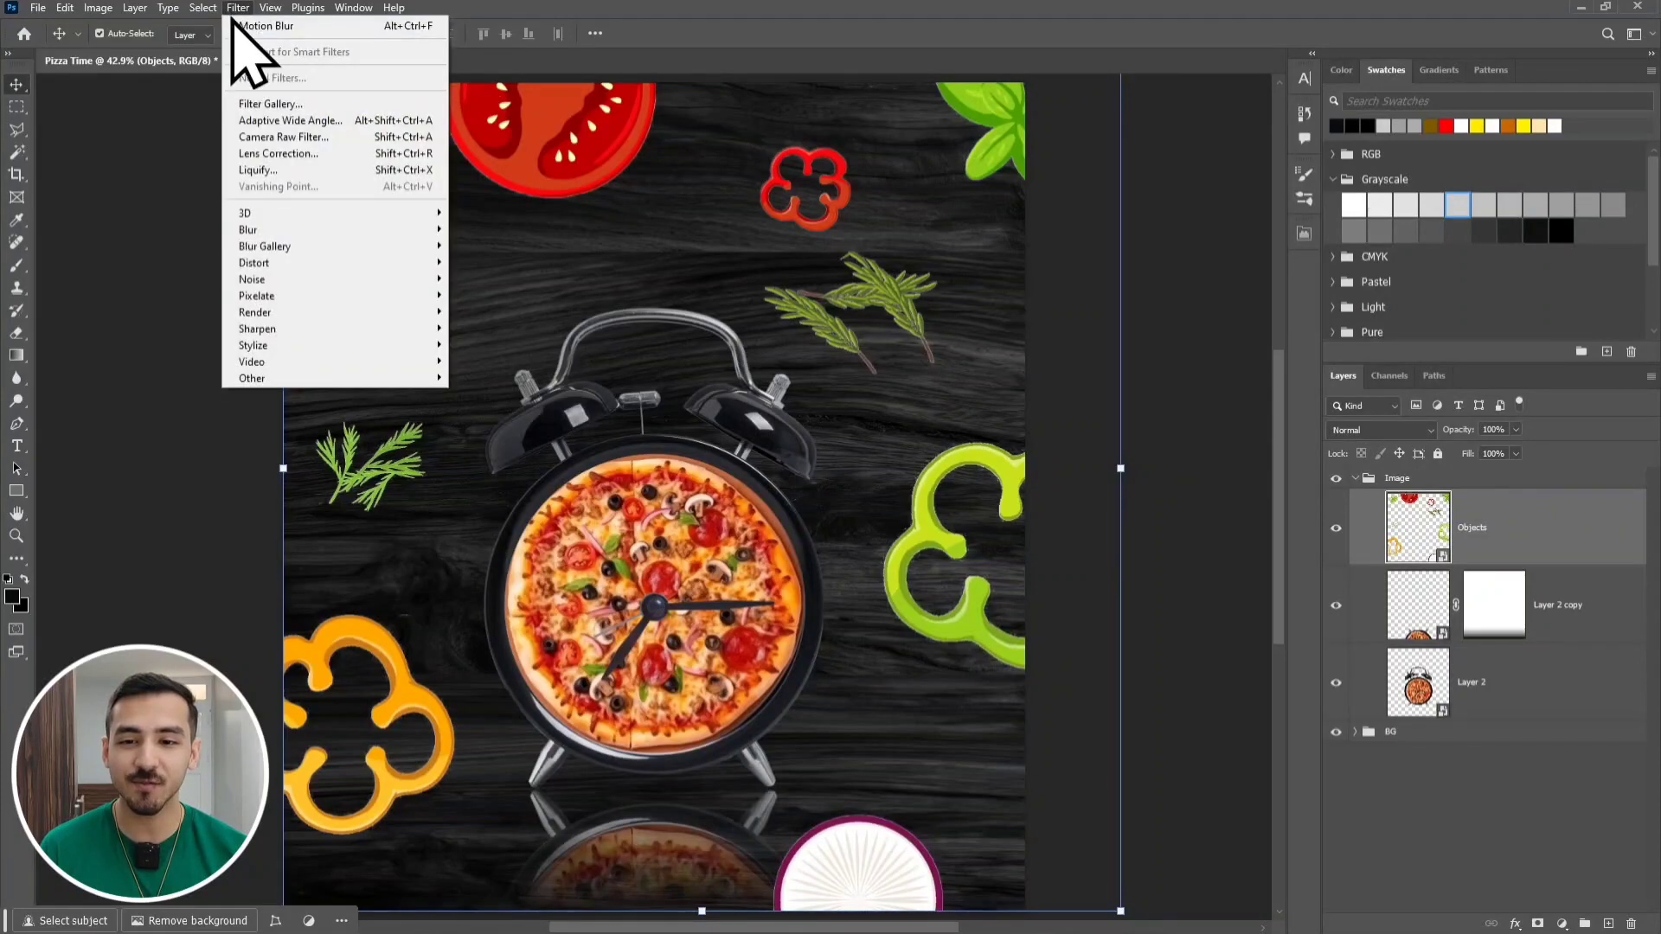
mouse_move(259, 230)
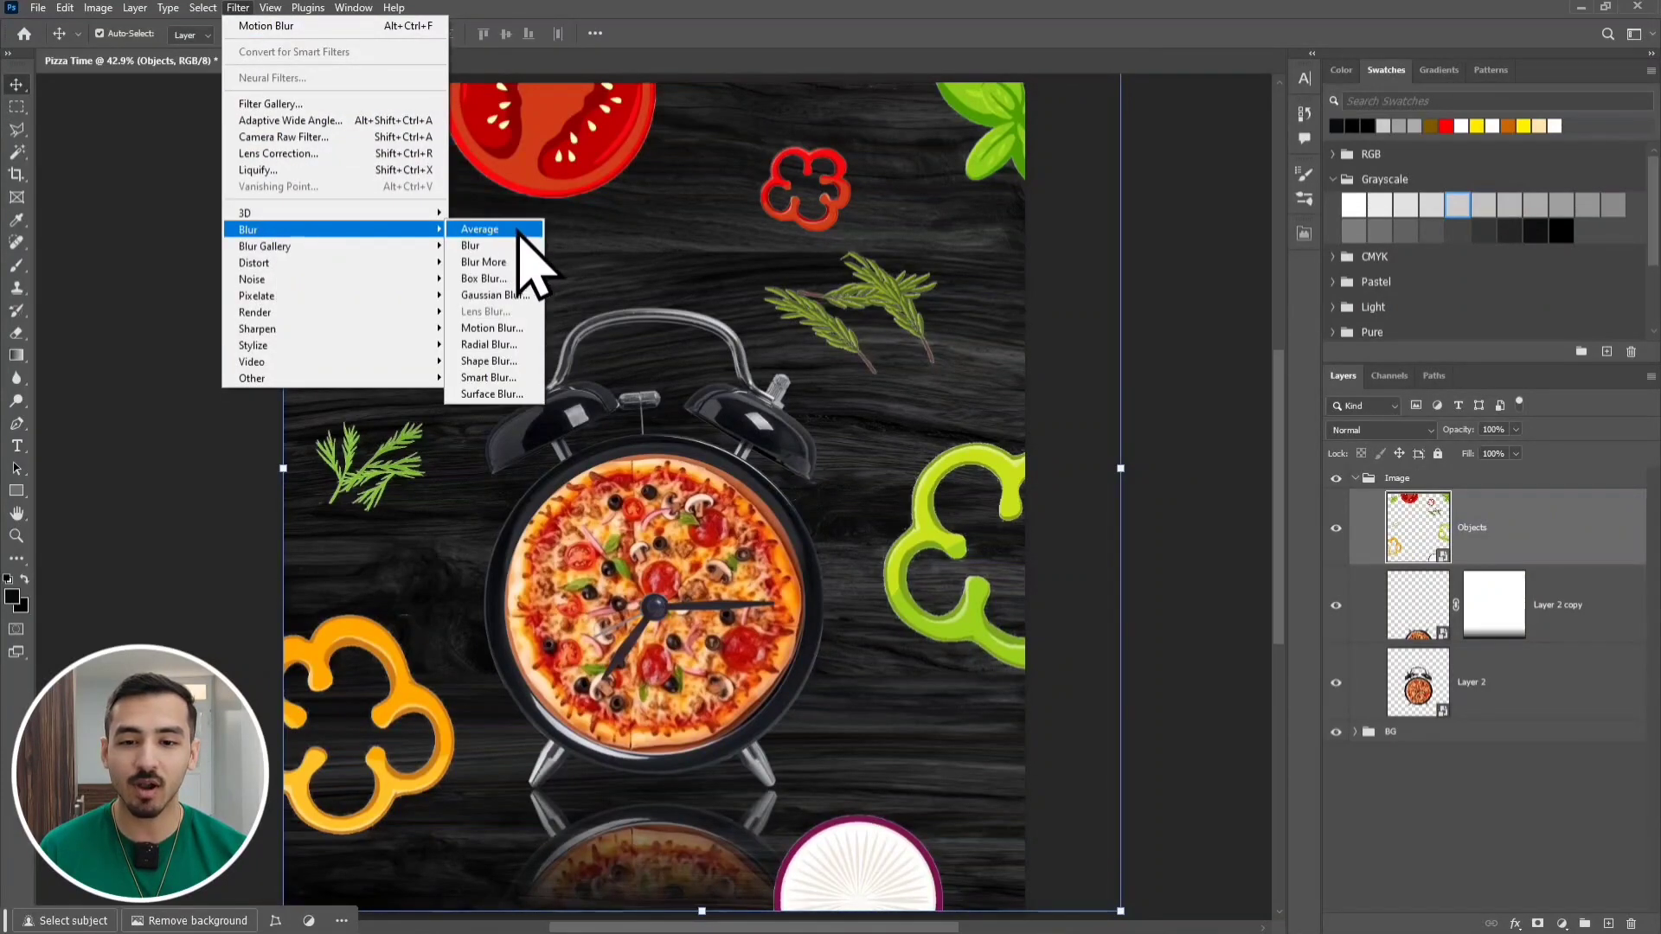
click(498, 328)
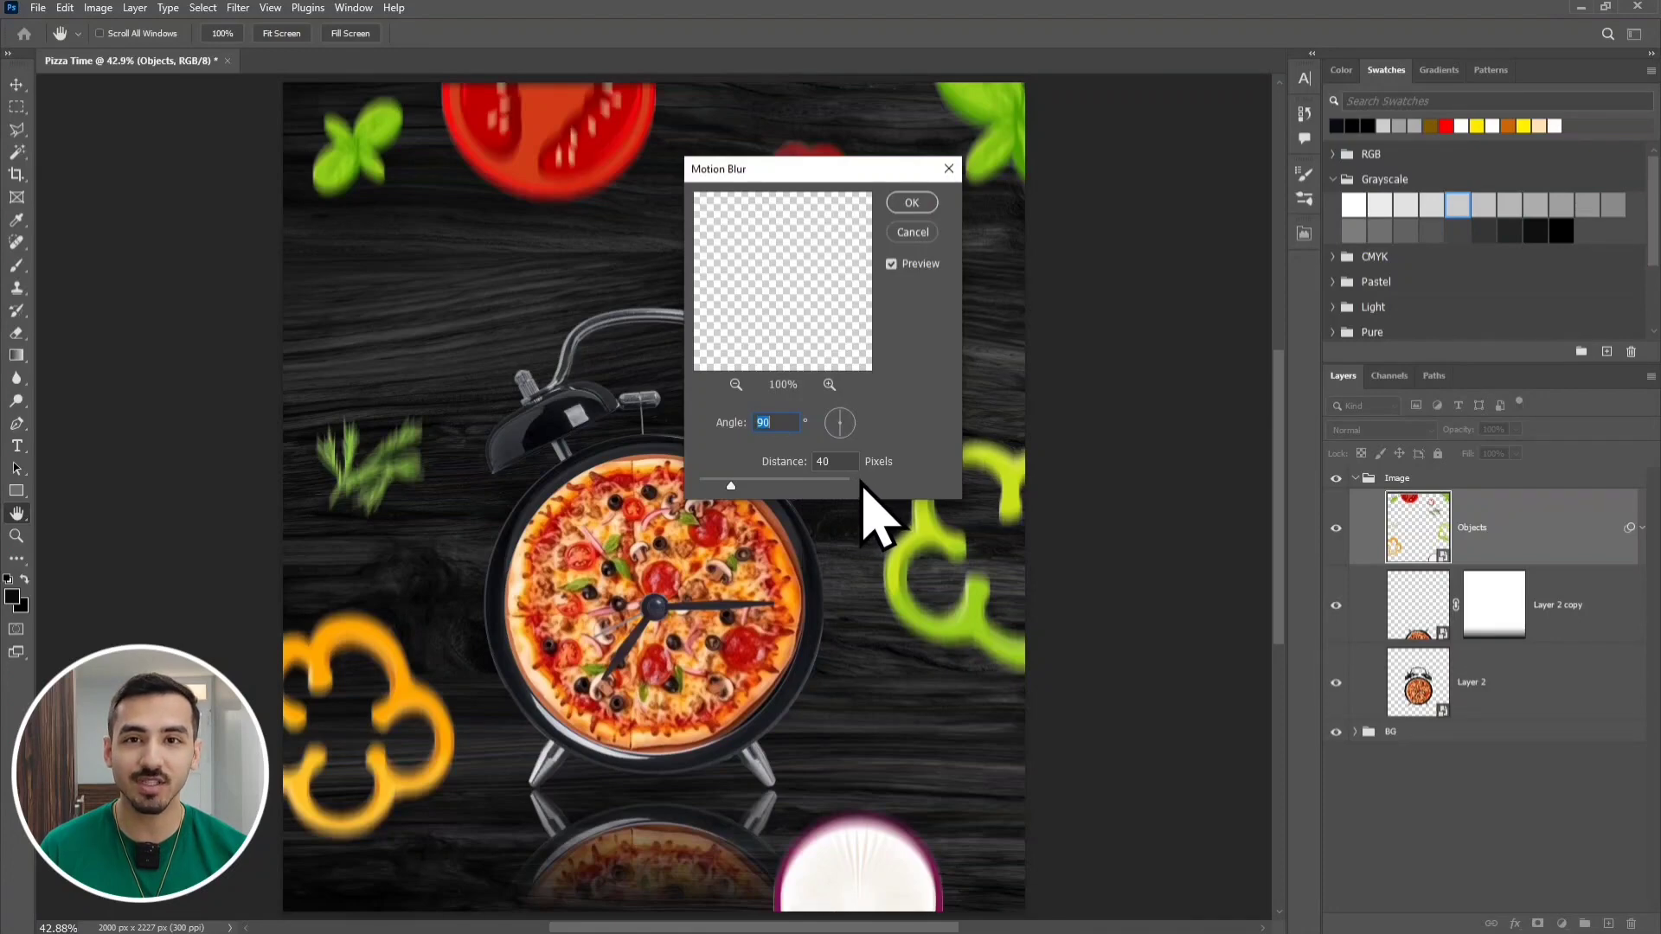
click(919, 206)
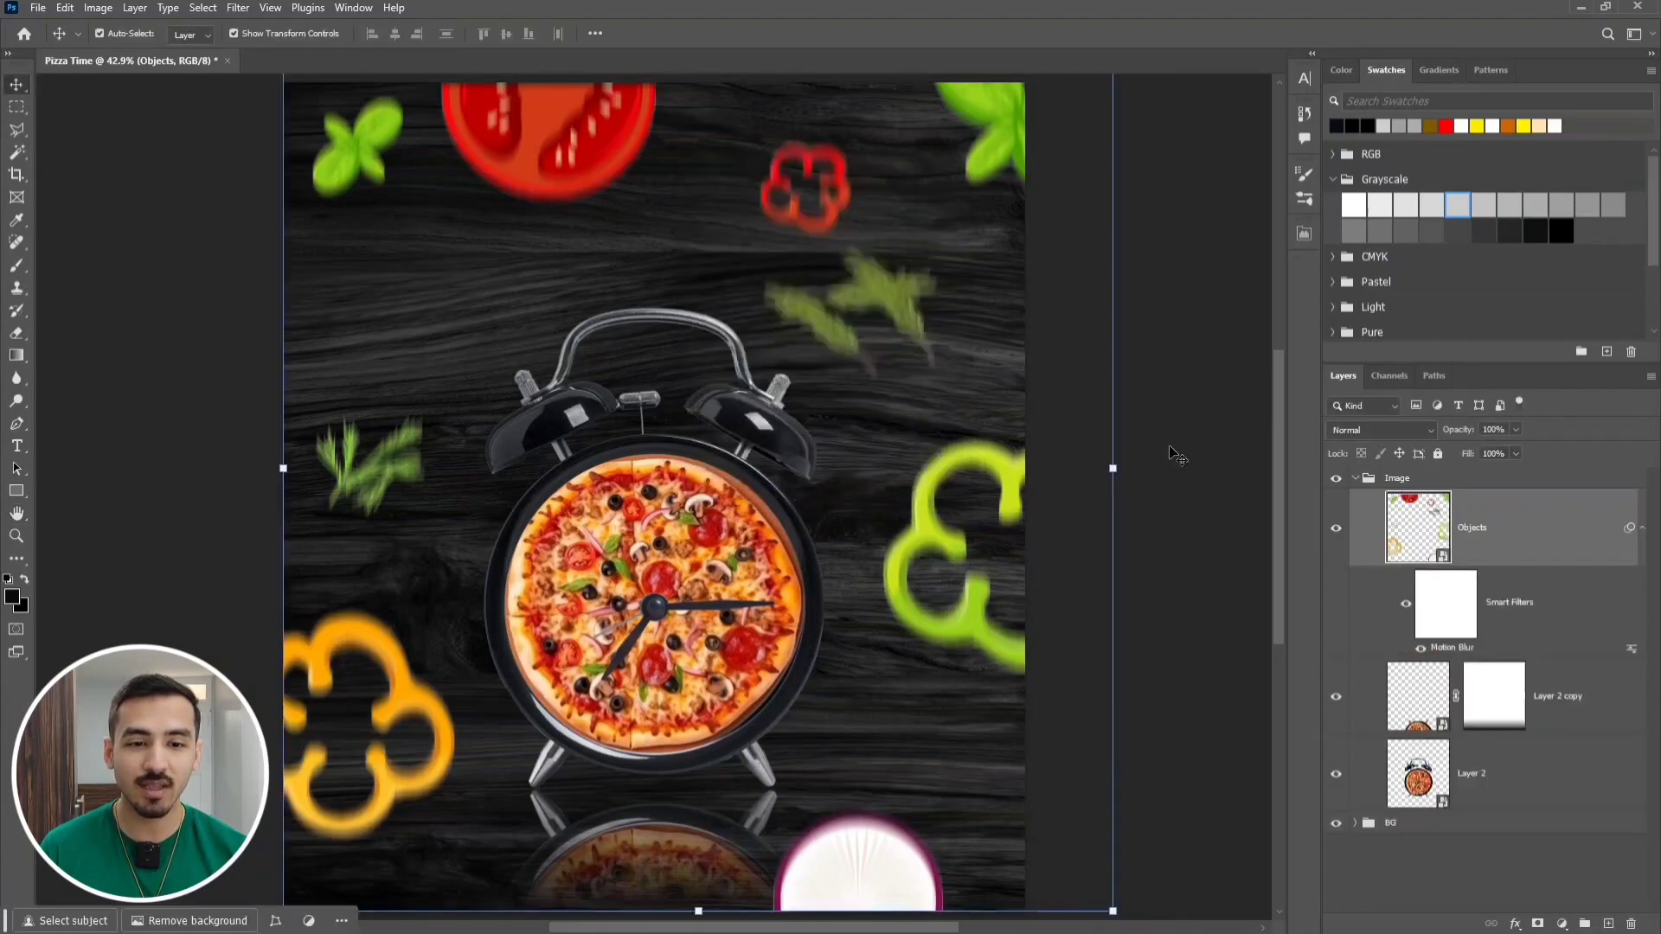
click(1395, 865)
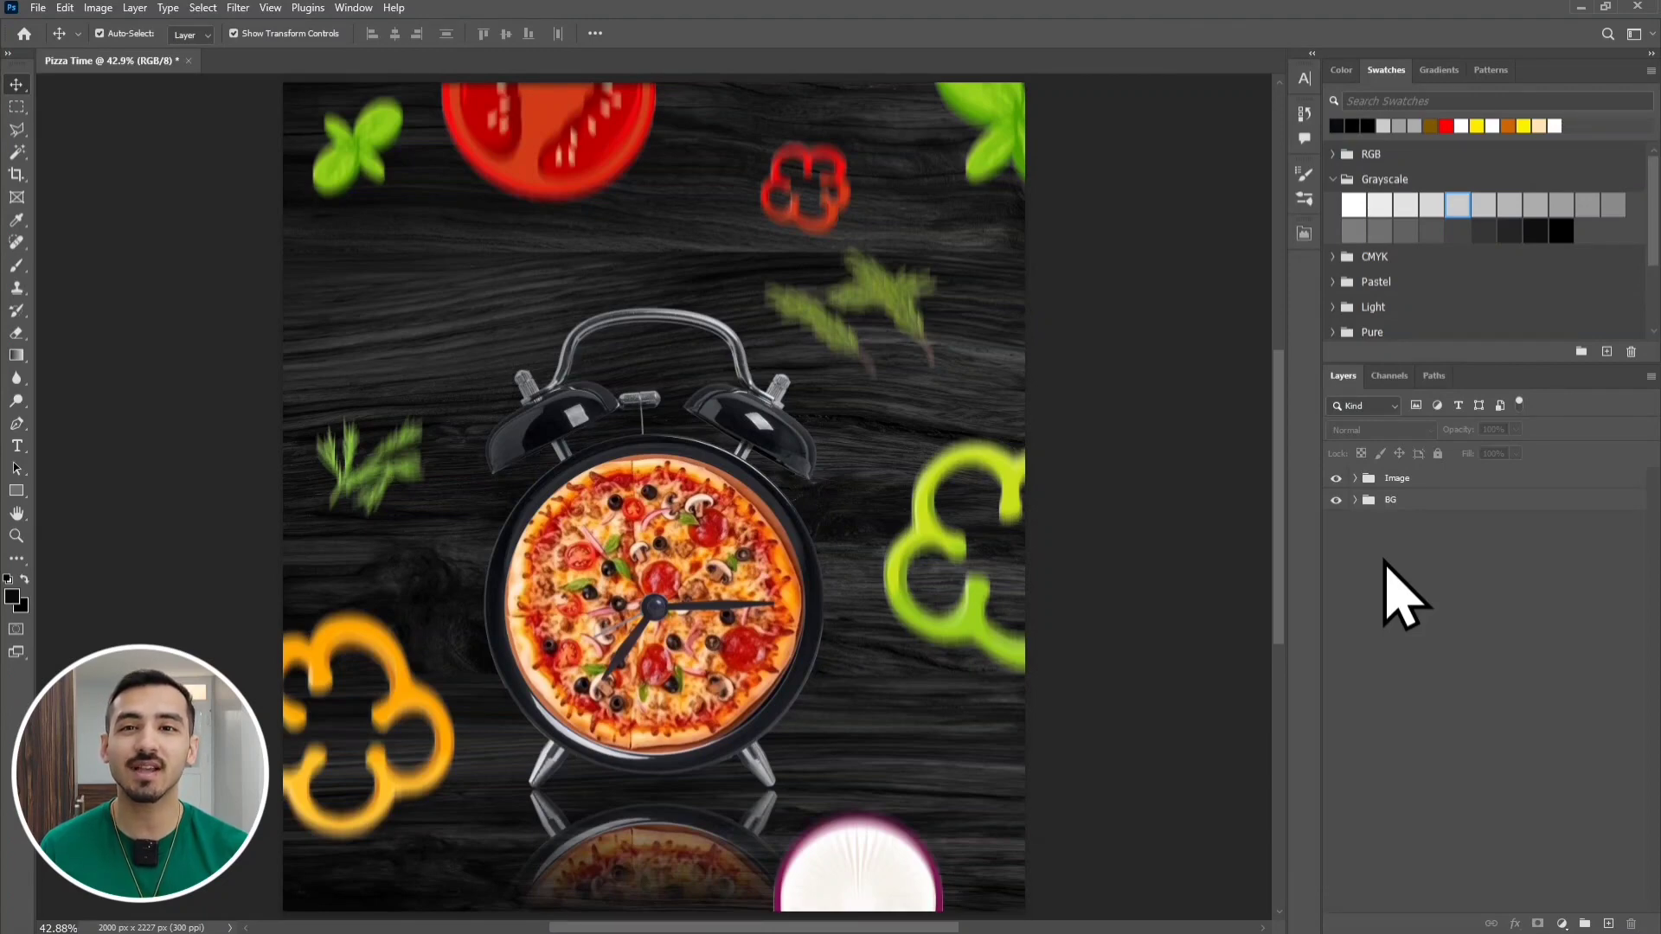
Create a new layer above the Image group and reduce the hard round brush to 100 px
scroll(867, 449, up, 5)
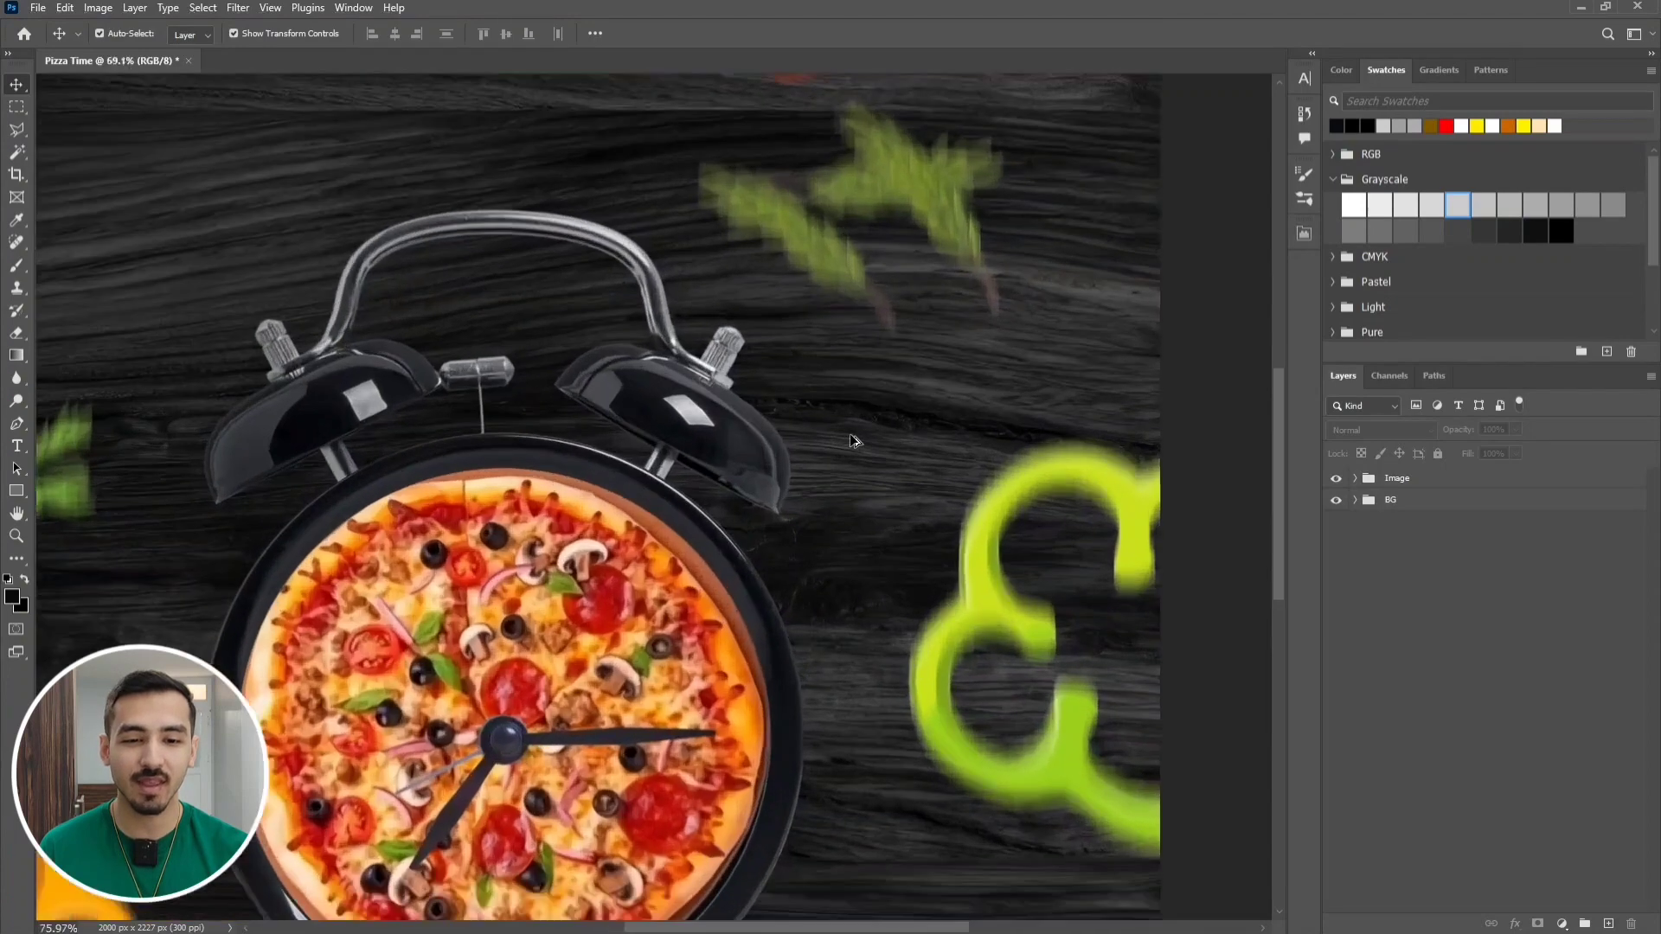
drag(778, 445, 740, 463)
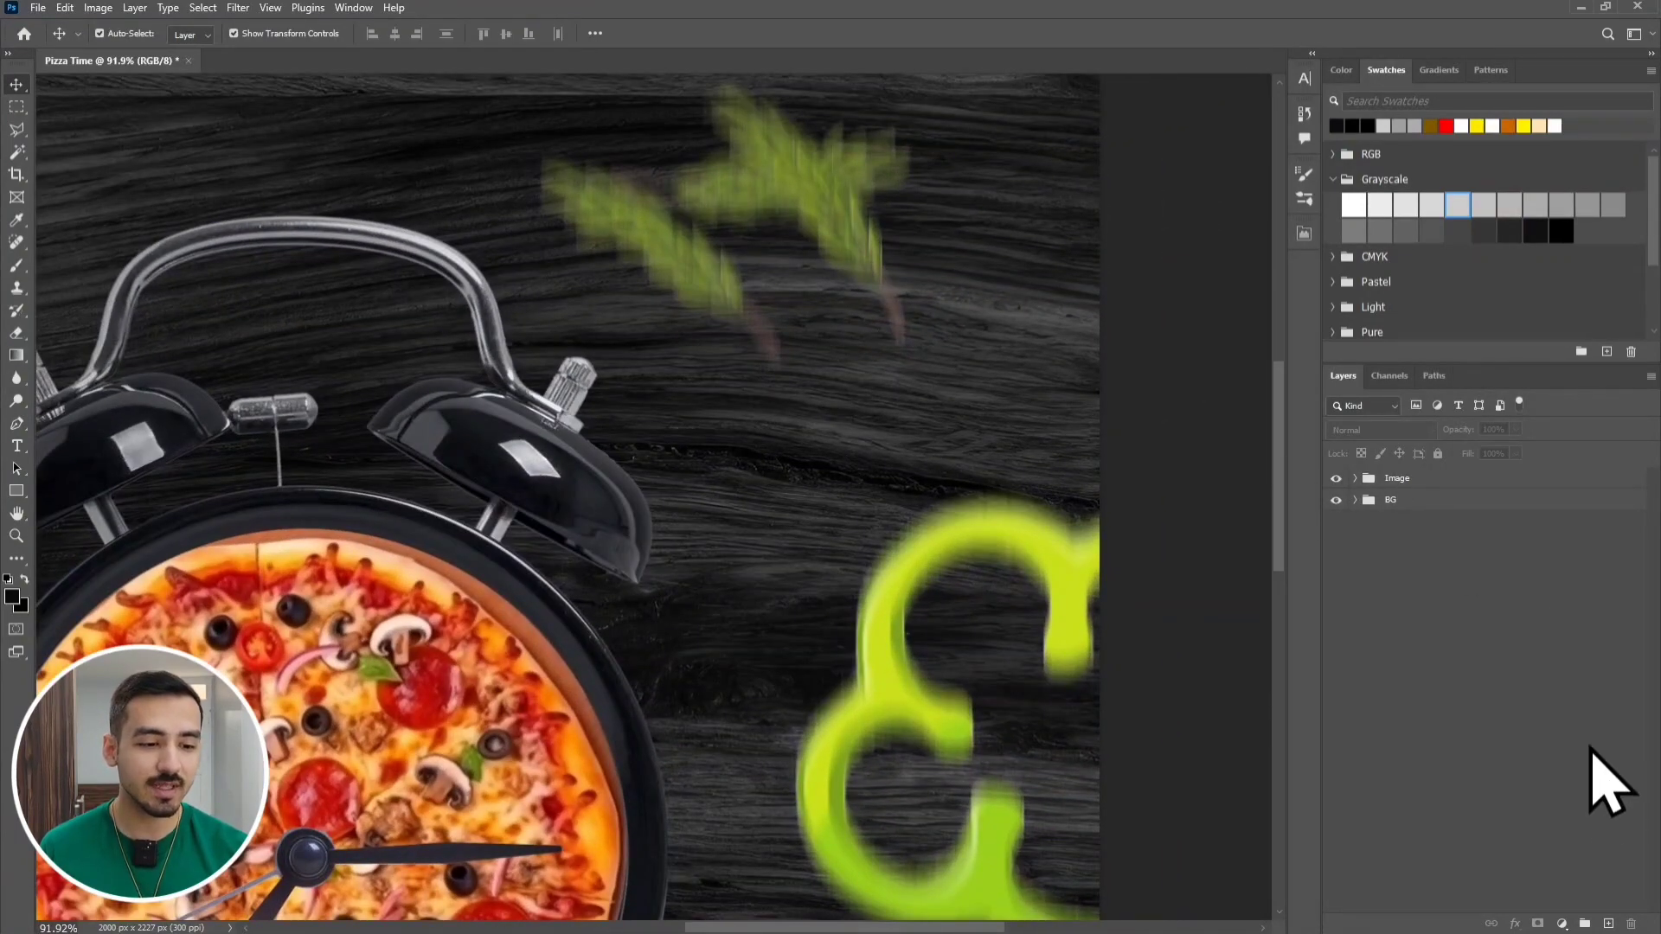
click(1609, 924)
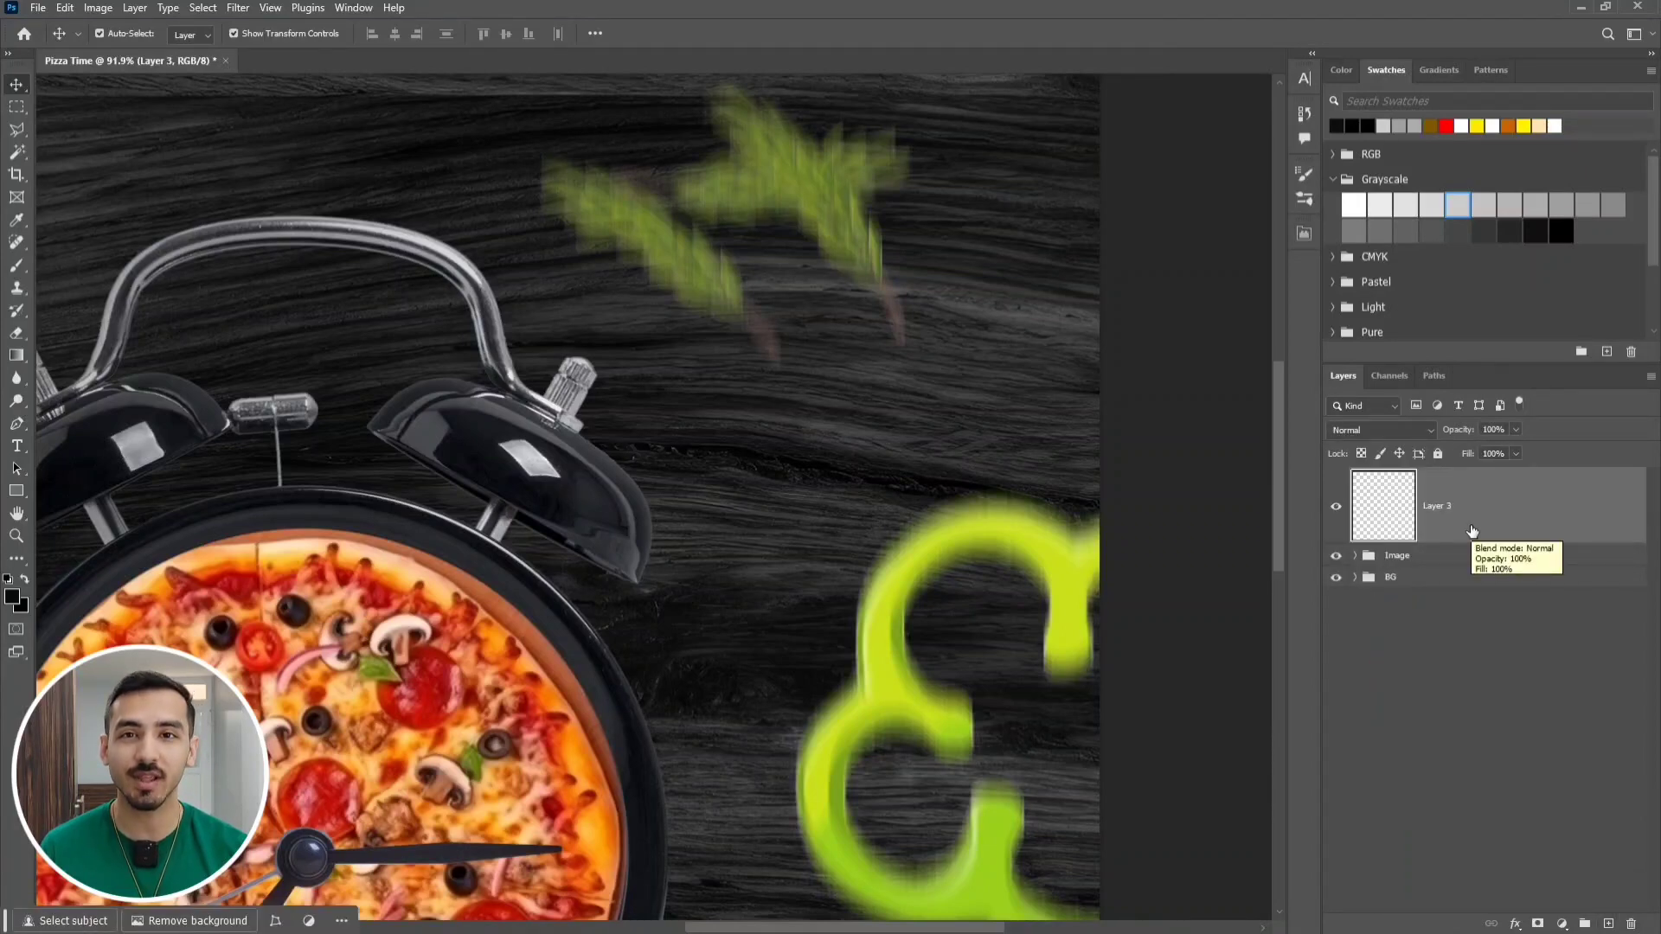
click(16, 267)
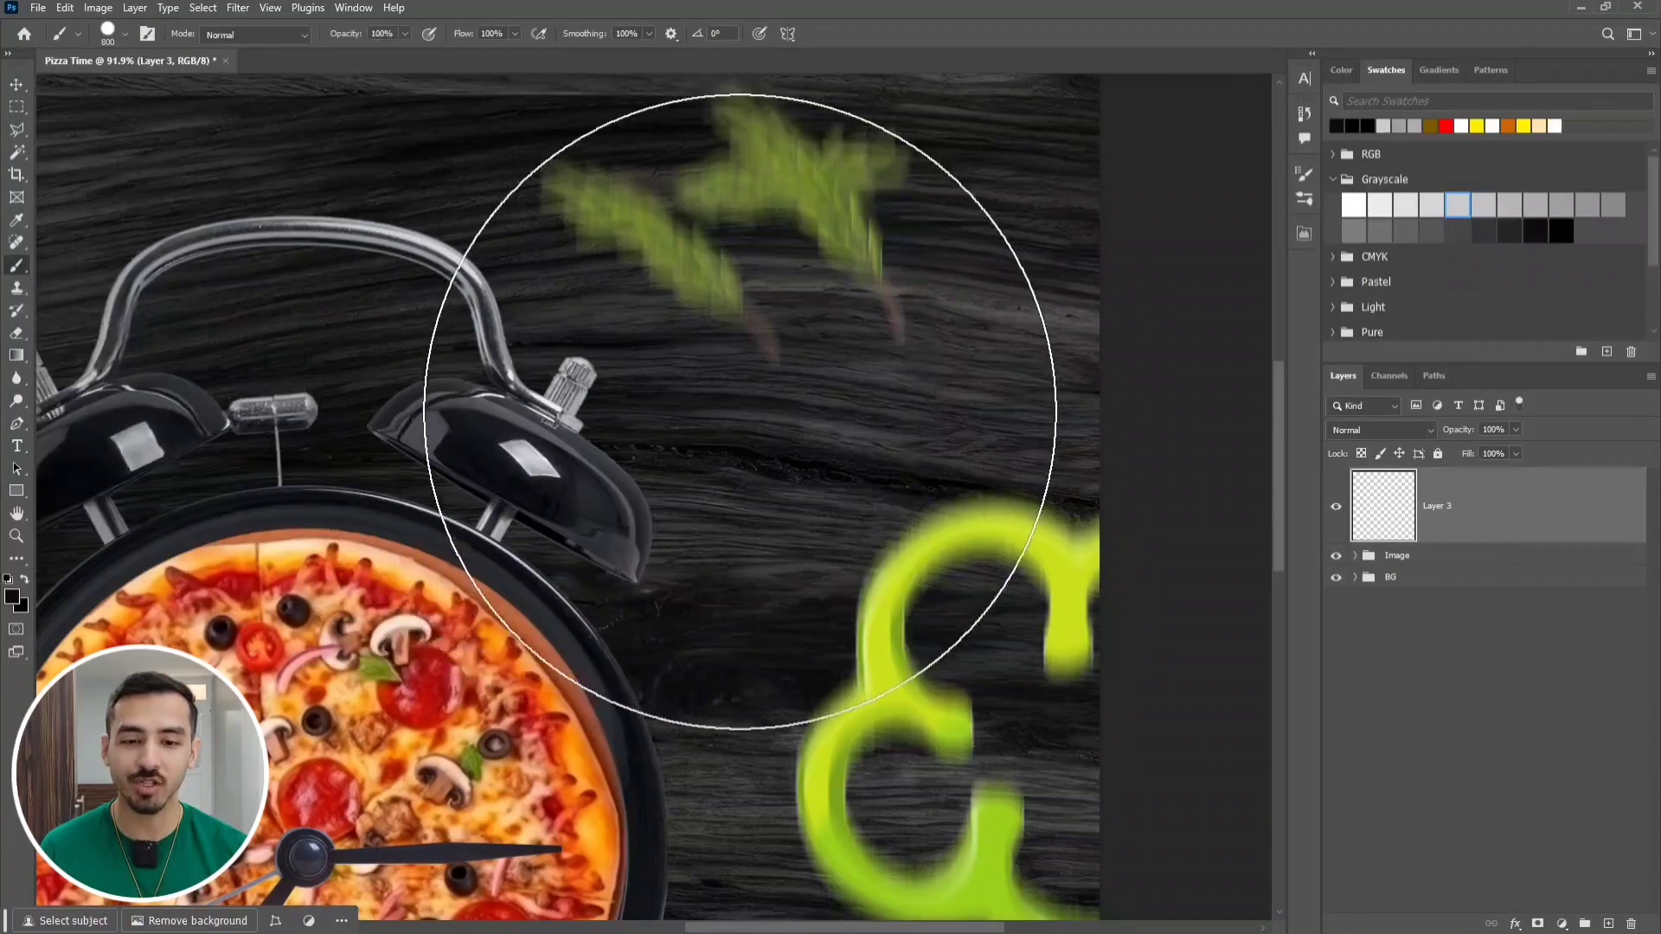
key(bracketleft)
key(bracketleft)
key(bracketleft)
key(bracketleft)
key(bracketleft)
key(bracketleft)
key(bracketleft)
key(bracketleft)
key(bracketleft)
key(bracketleft)
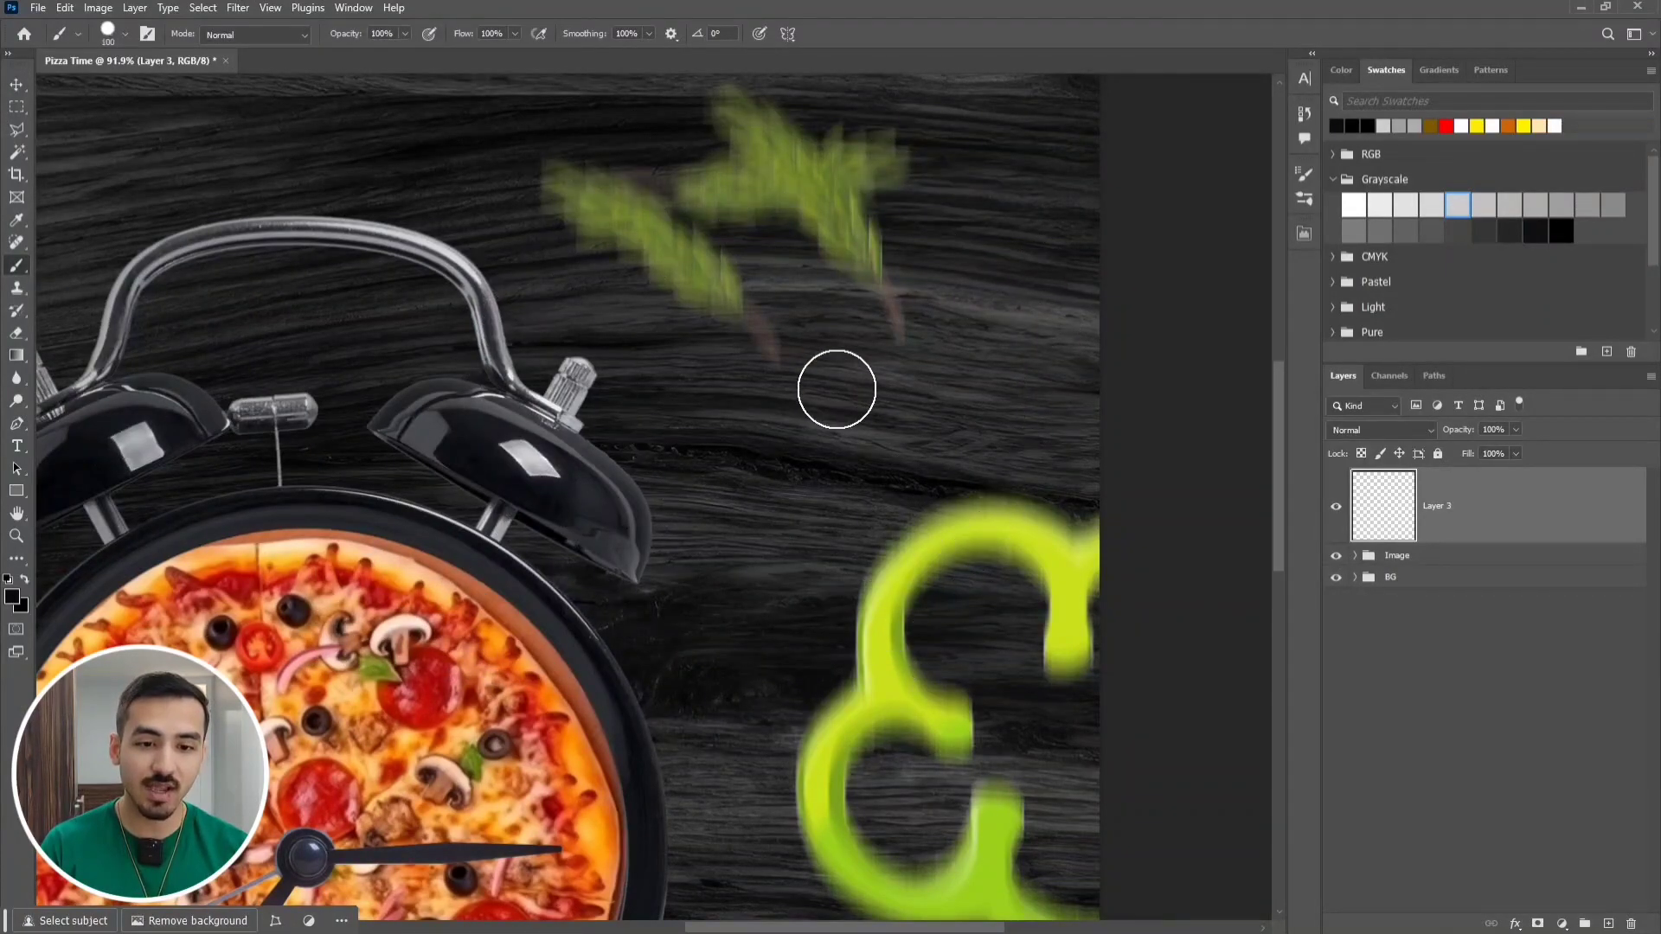
key(bracketleft)
key(bracketleft)
Paint a black cloud shape from overlapping round brush dabs on the new layer, between the clock's right bell and the green pepper
click(837, 381)
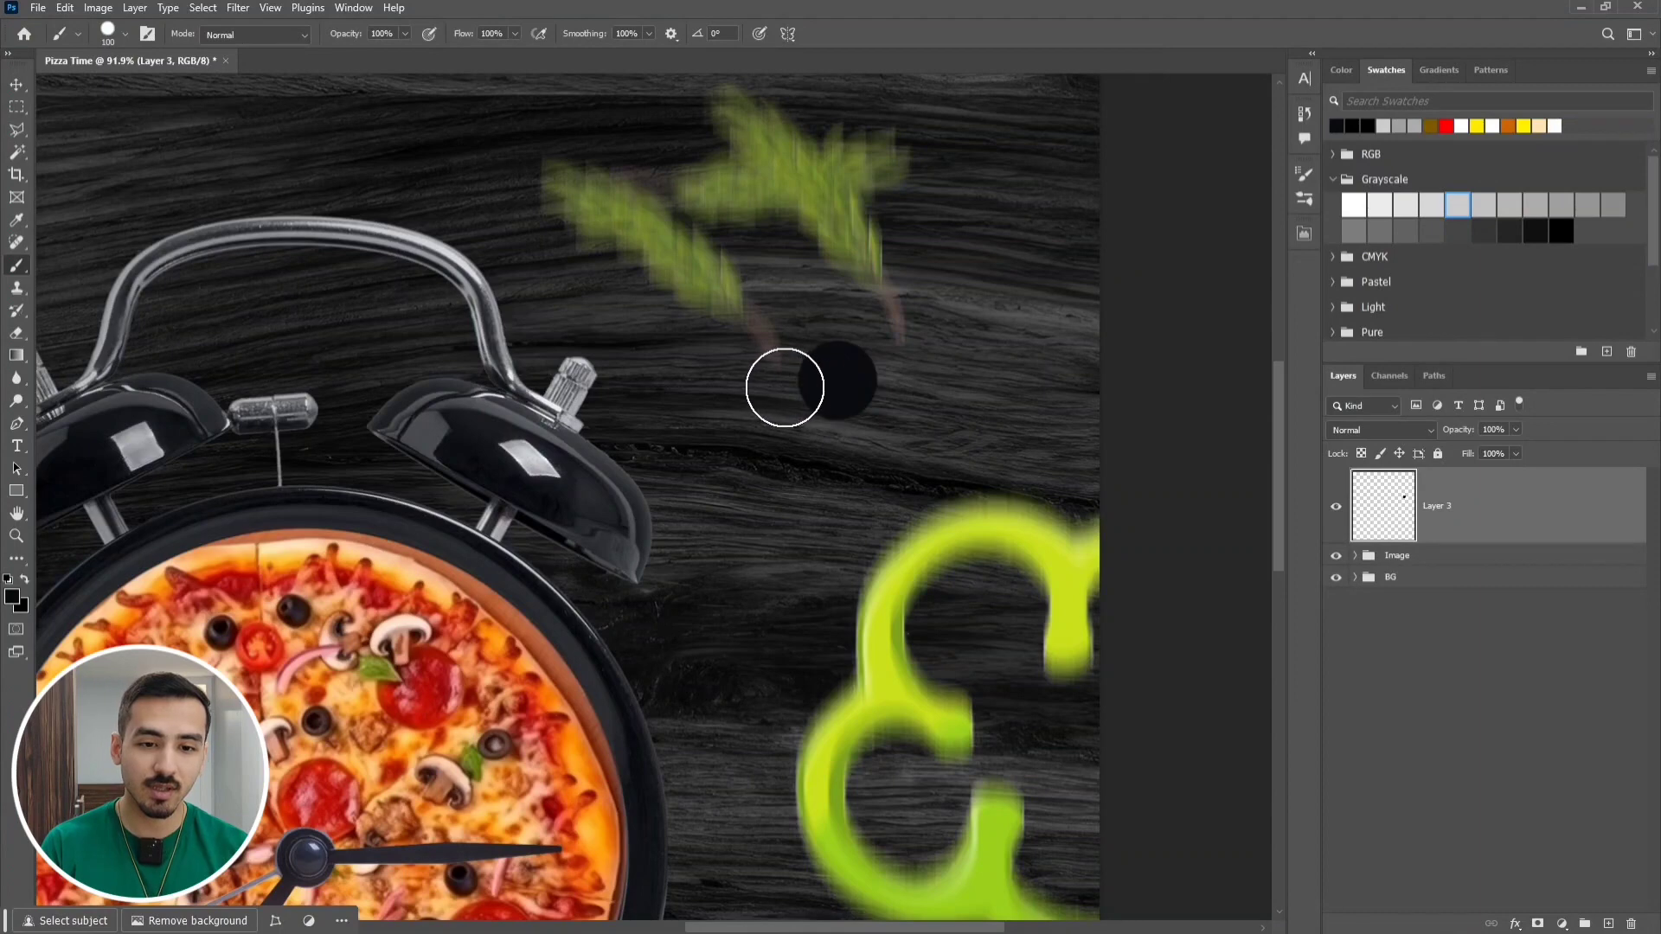
click(783, 389)
key(bracketright)
key(bracketright)
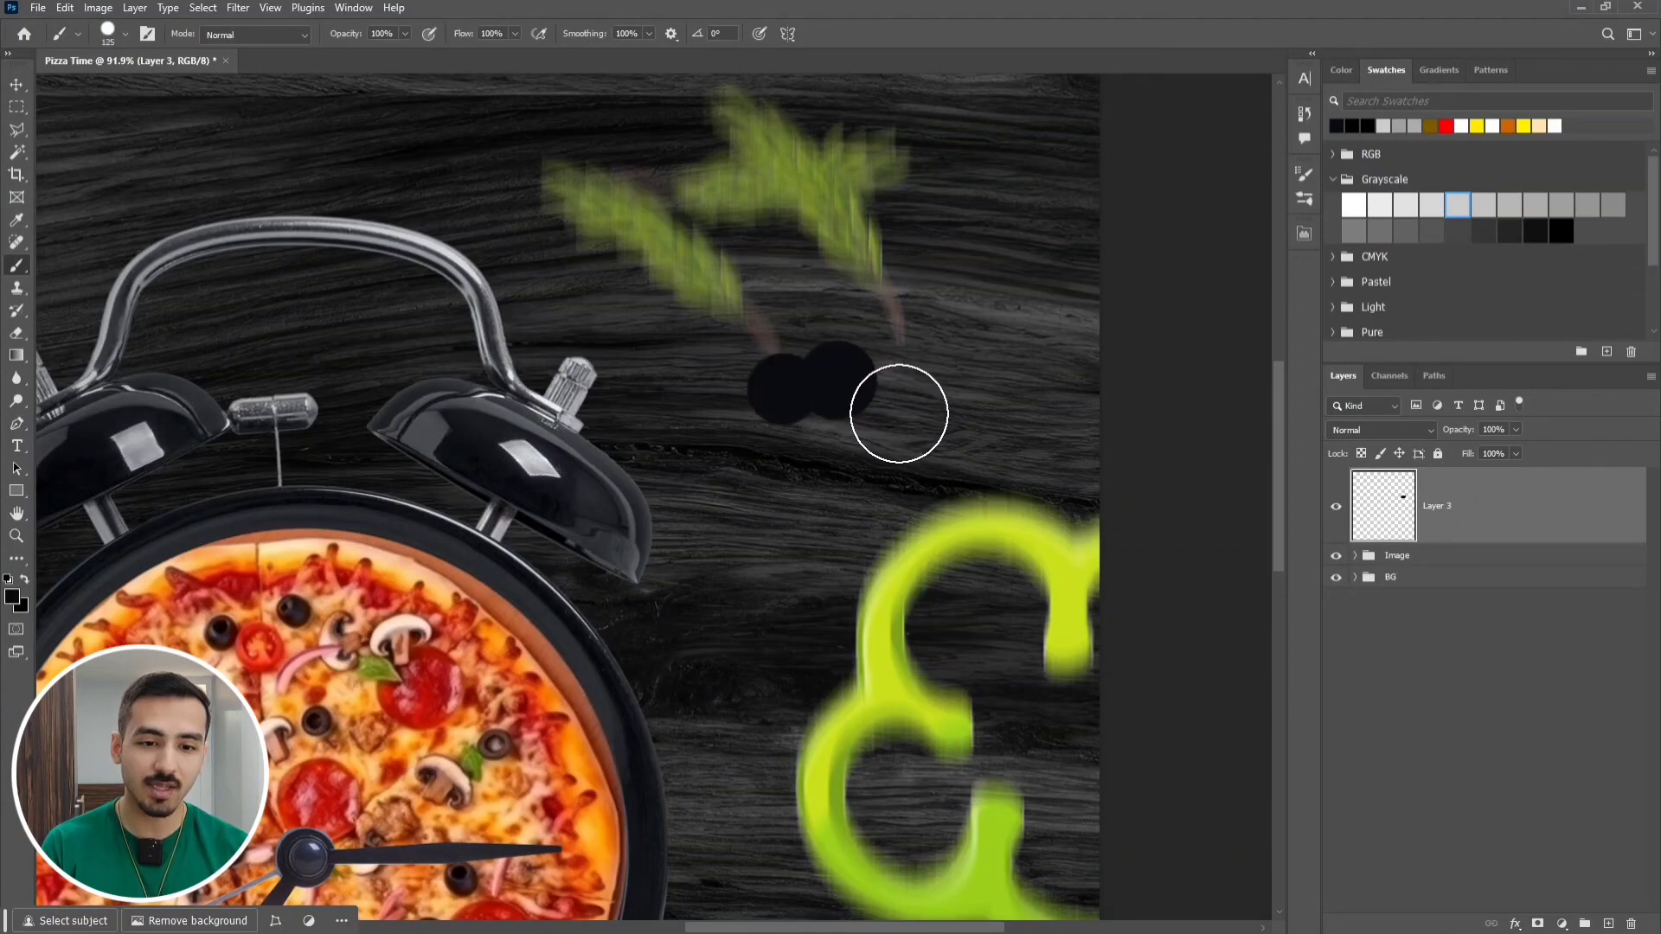
drag(901, 408, 893, 423)
key(bracketleft)
key(bracketleft)
click(887, 471)
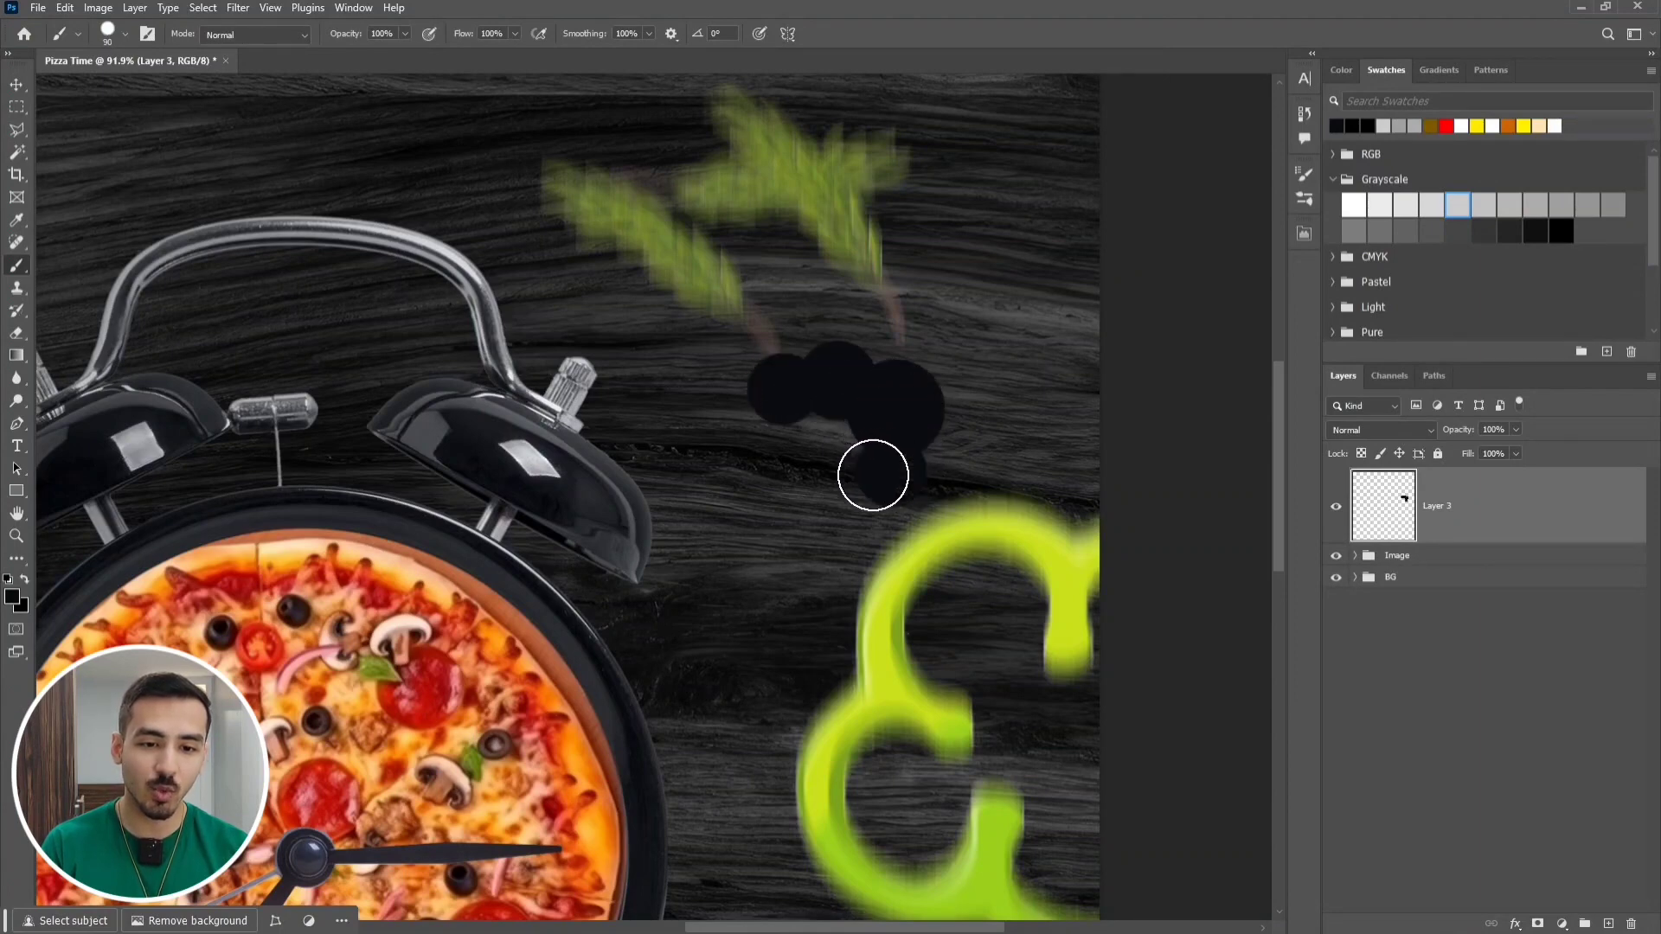
click(724, 385)
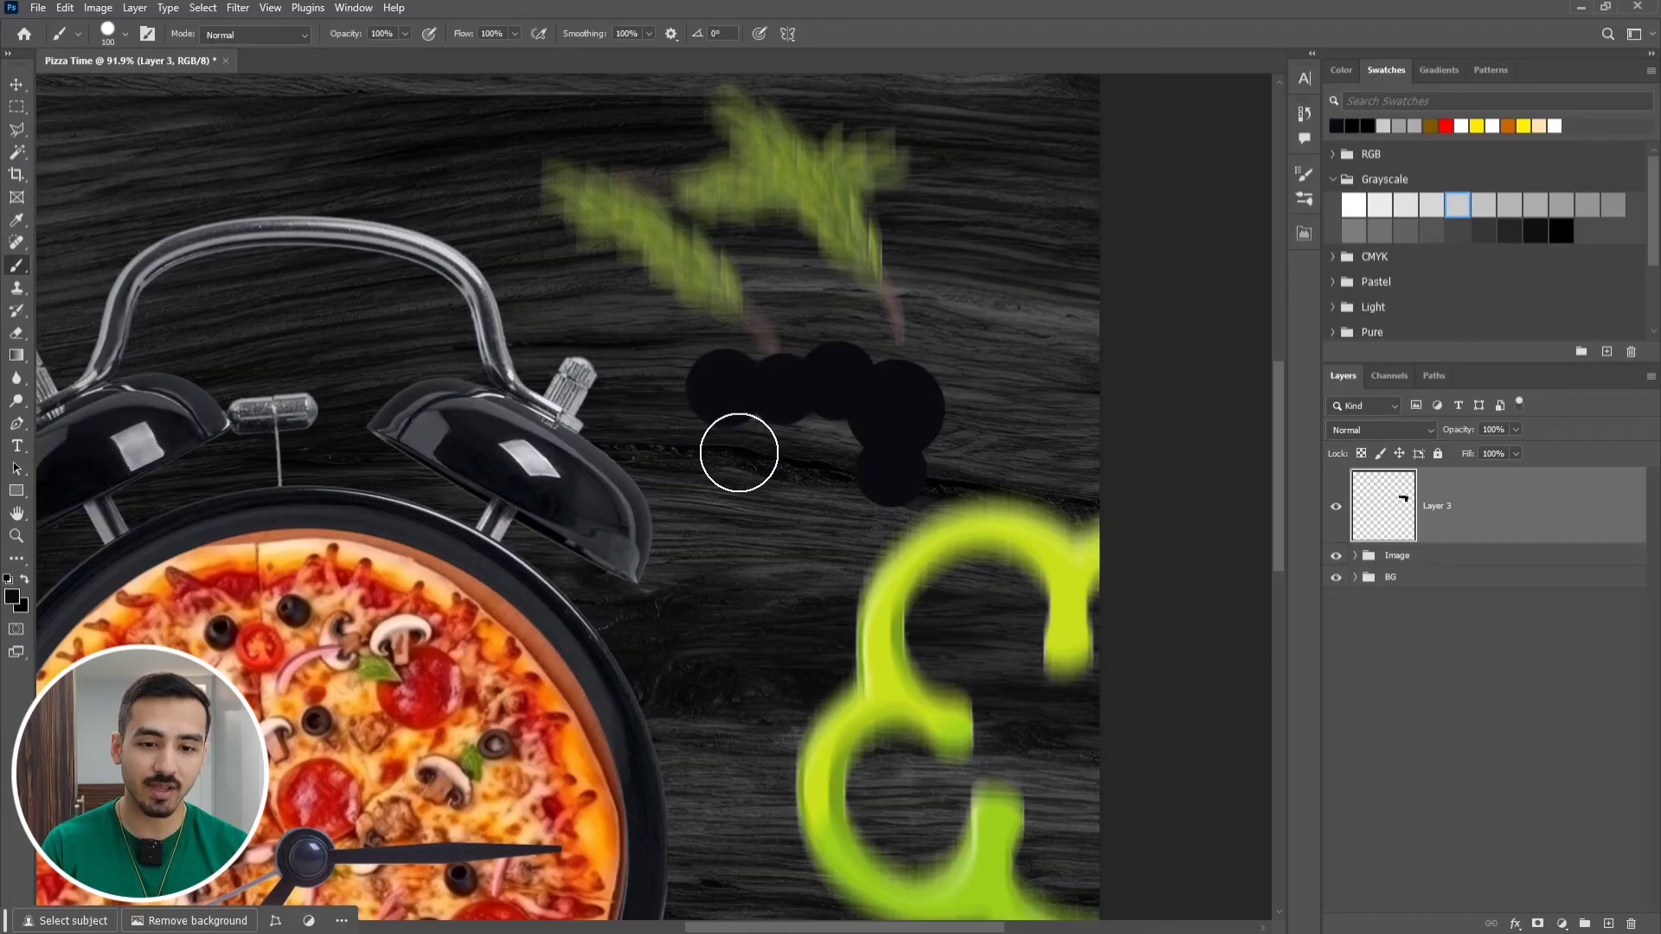
drag(741, 444, 853, 490)
Paint a trail of progressively smaller black circles from the cloud down toward the clock, forming a thought bubble
key(bracketleft)
key(bracketleft)
key(bracketleft)
key(bracketleft)
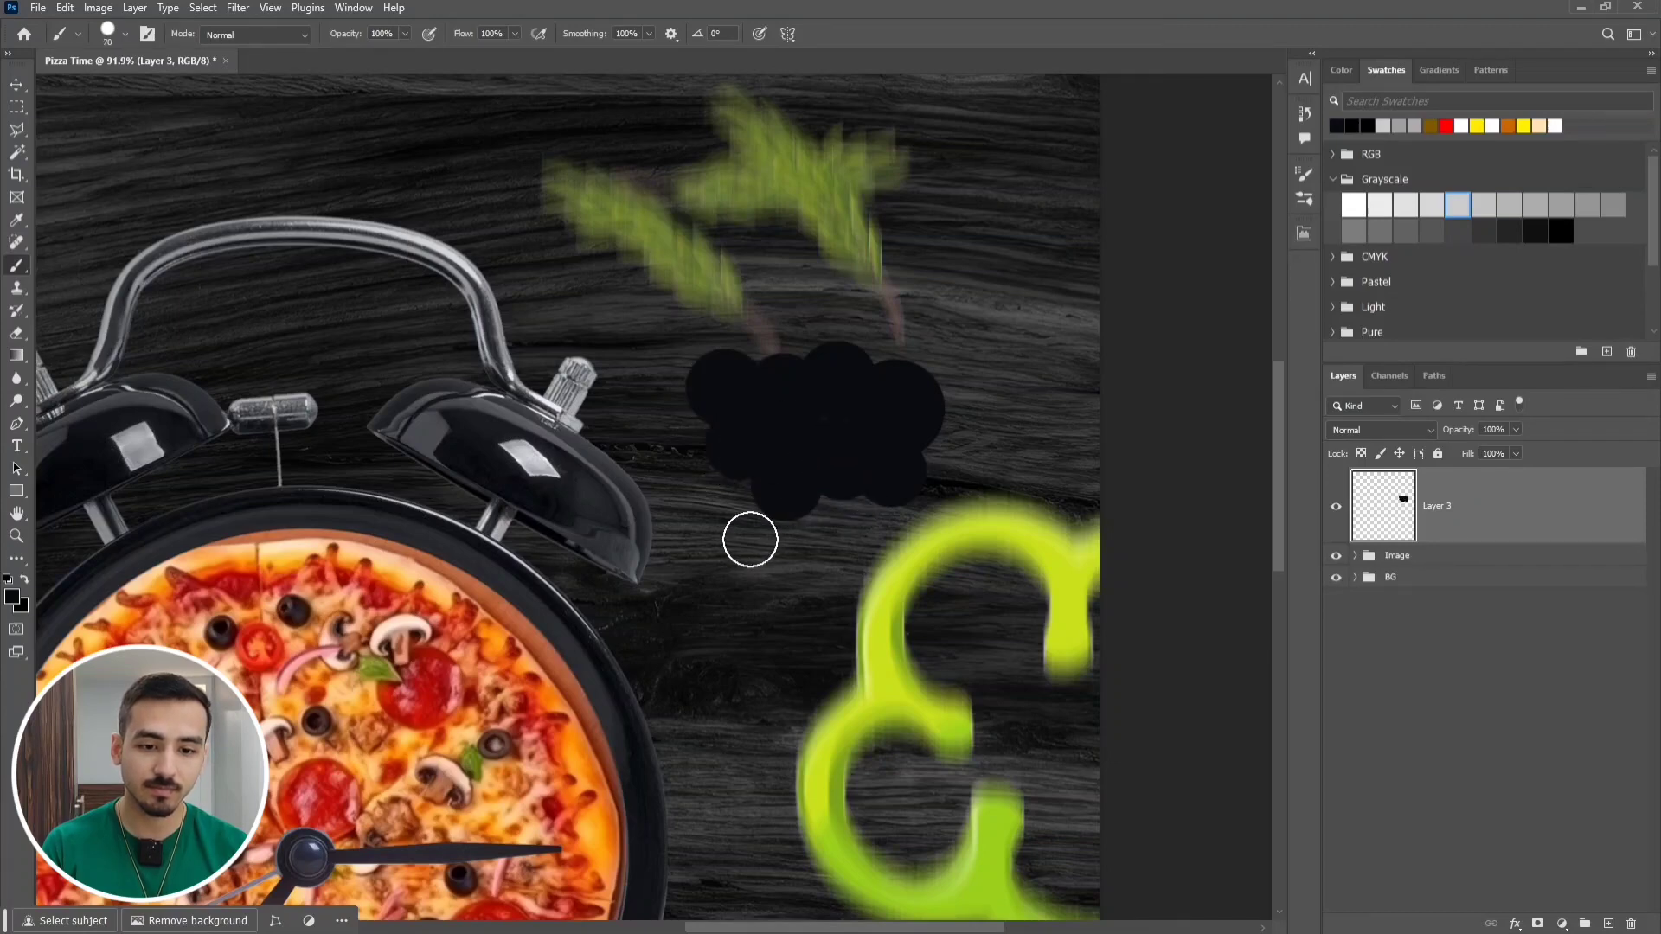
click(741, 534)
key(bracketleft)
key(bracketleft)
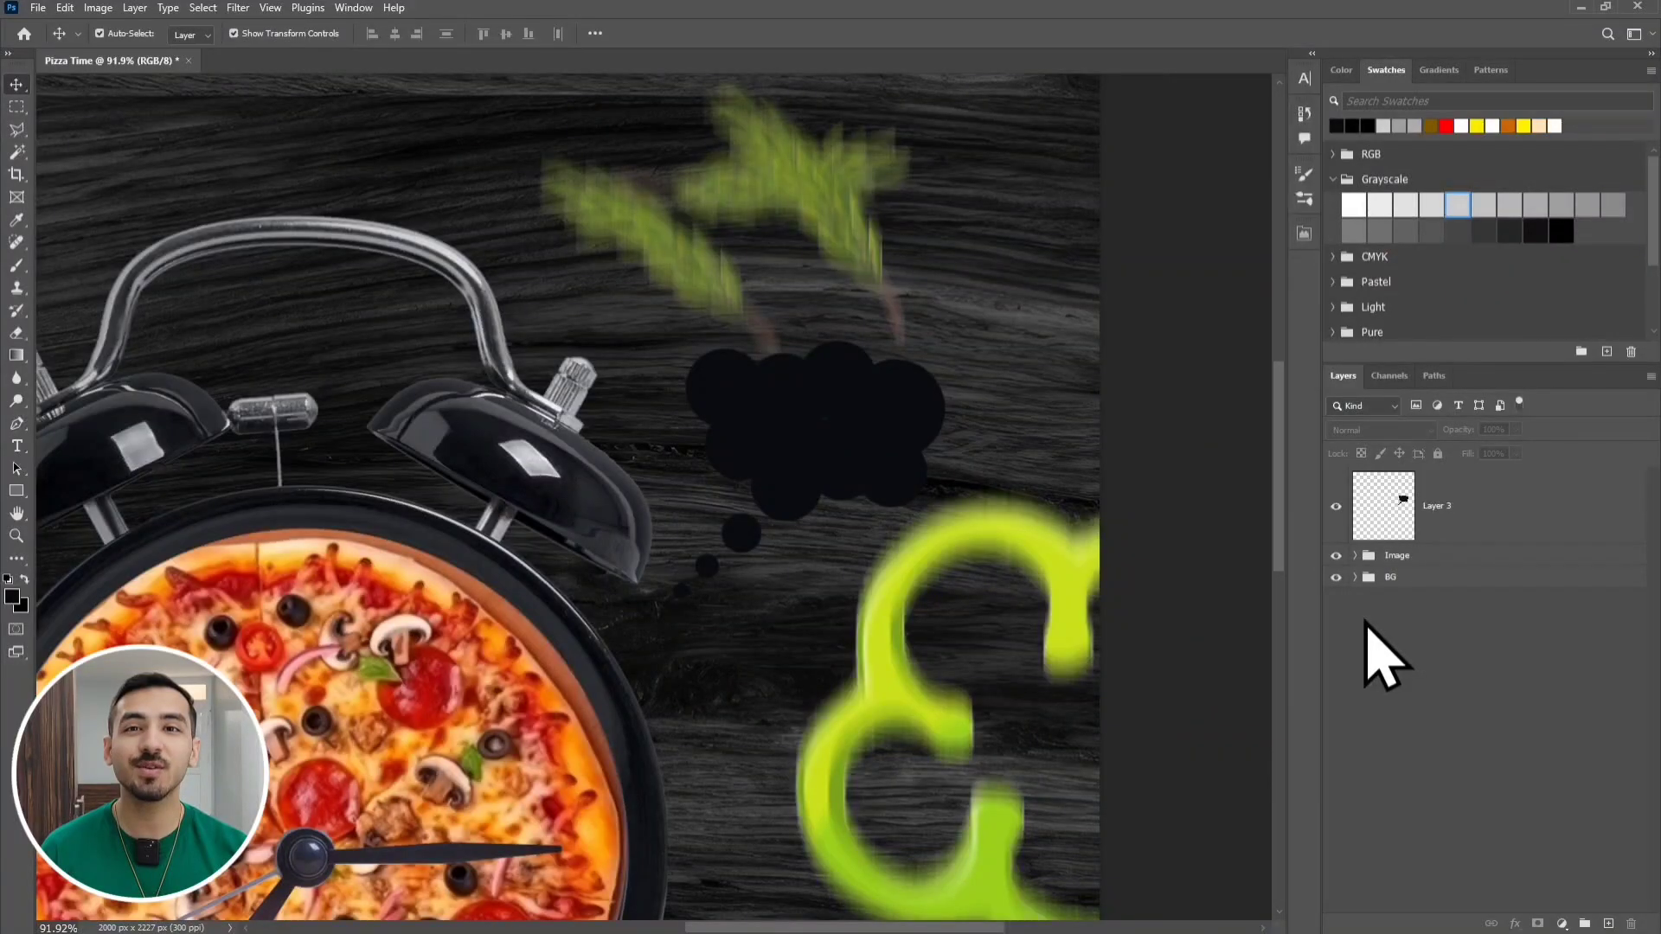
Set the thought bubble layer's fill opacity to 0% and give it a 3 px white outside stroke
double_click(1476, 520)
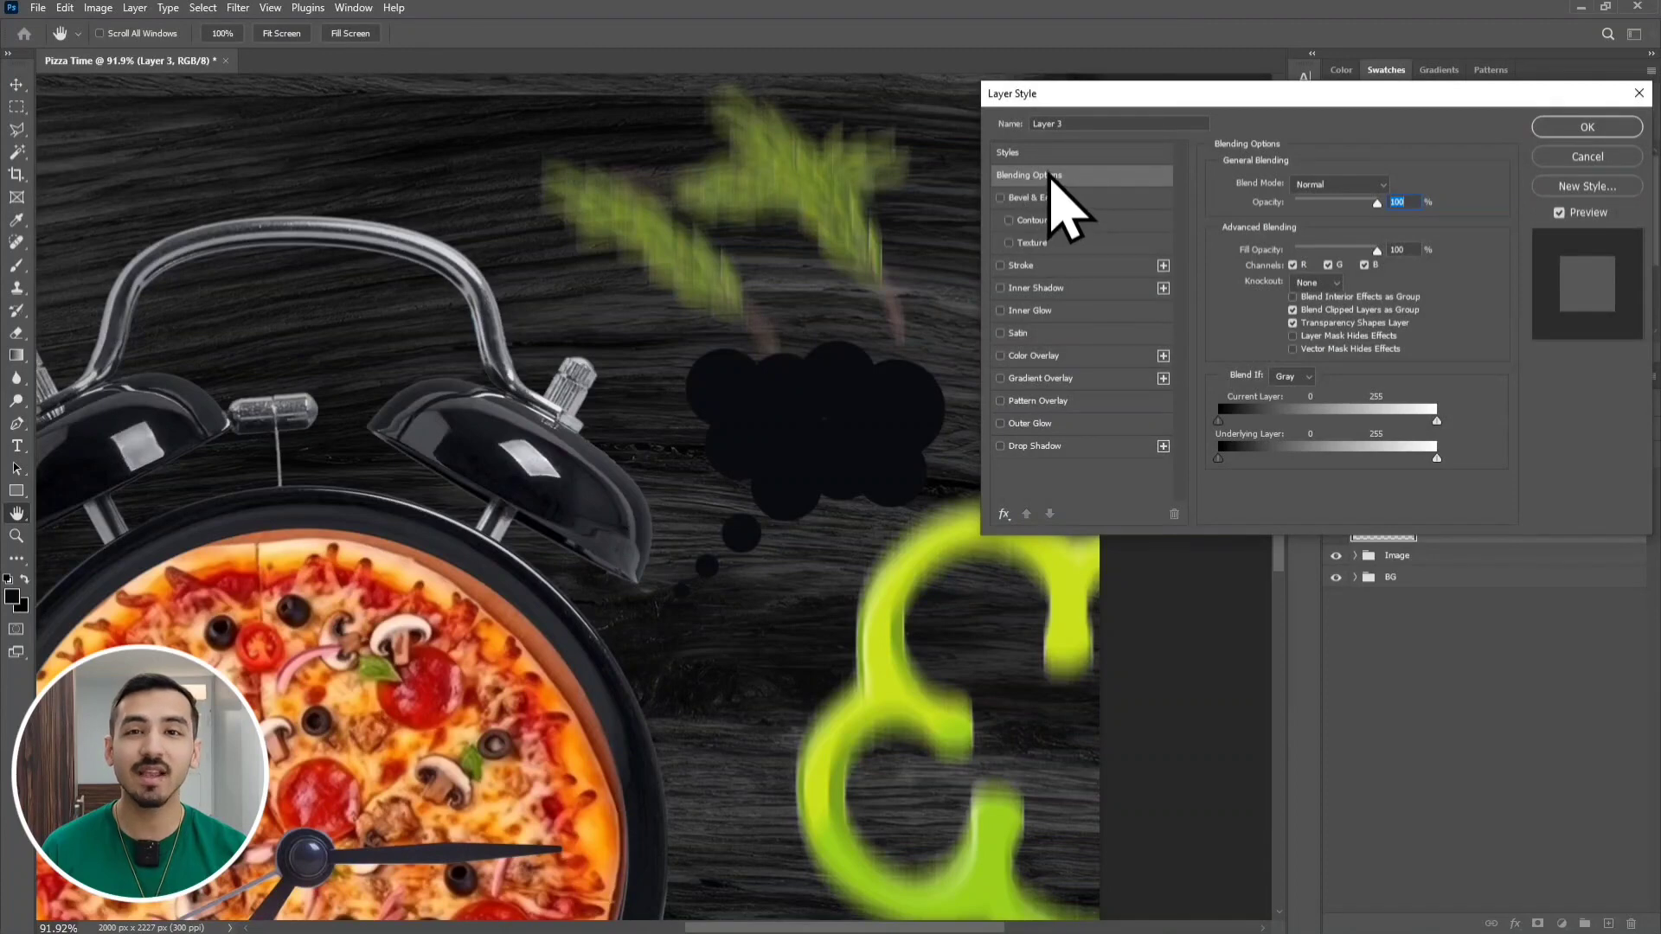
click(1293, 250)
drag(1283, 249, 1284, 253)
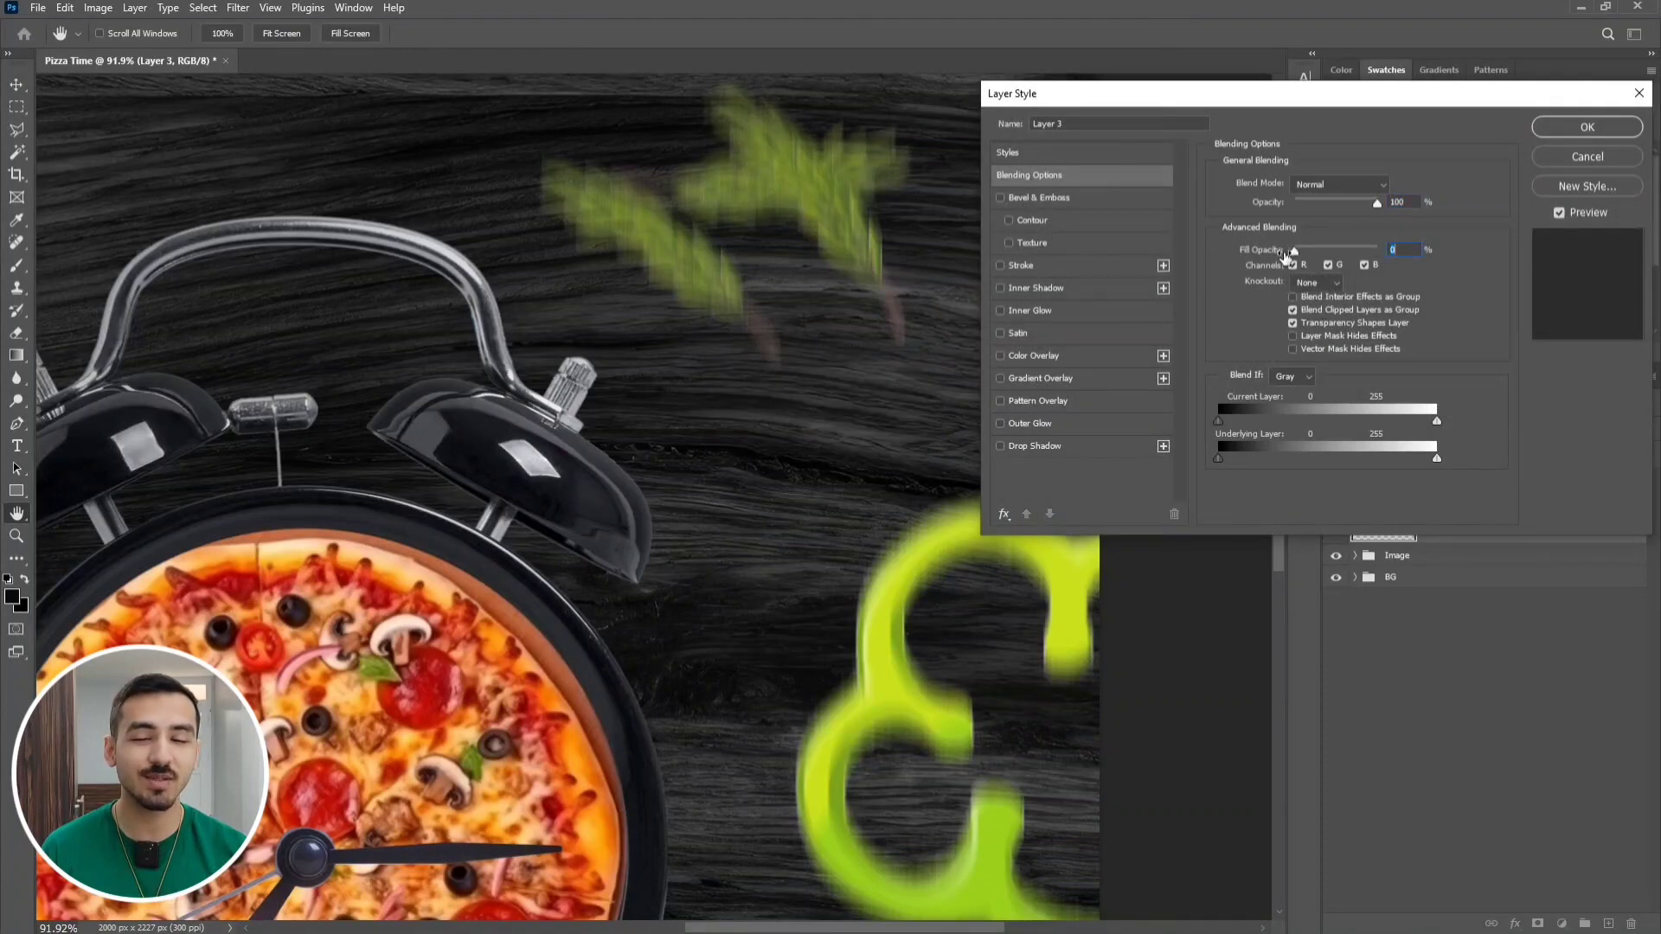
click(1043, 266)
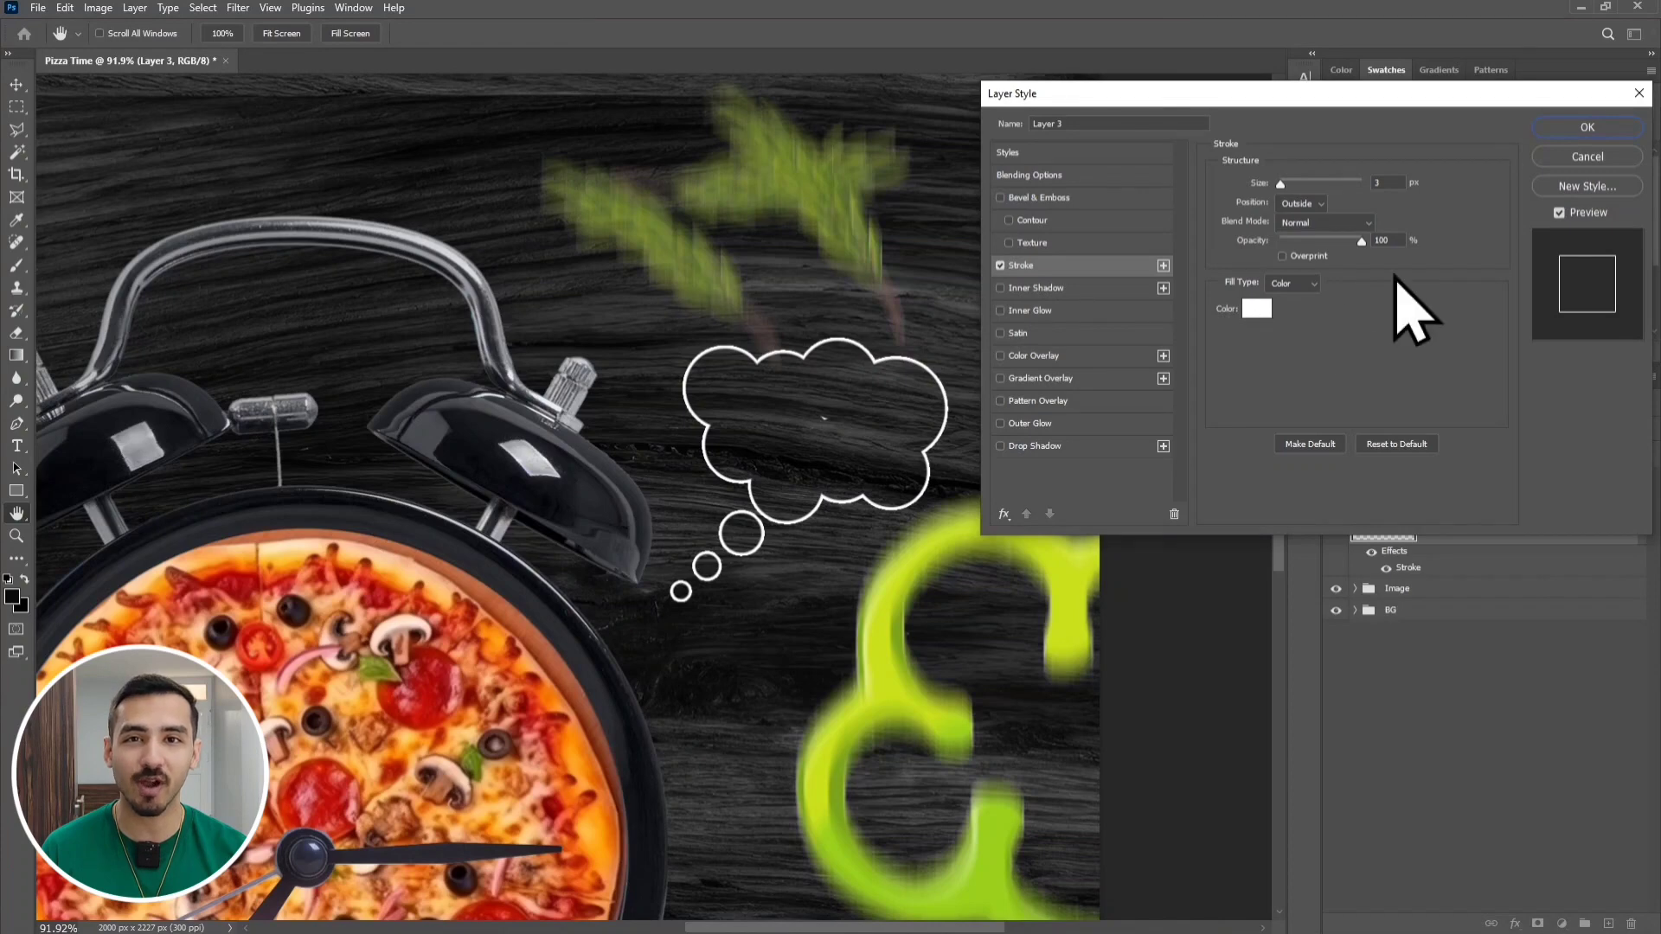
click(1601, 128)
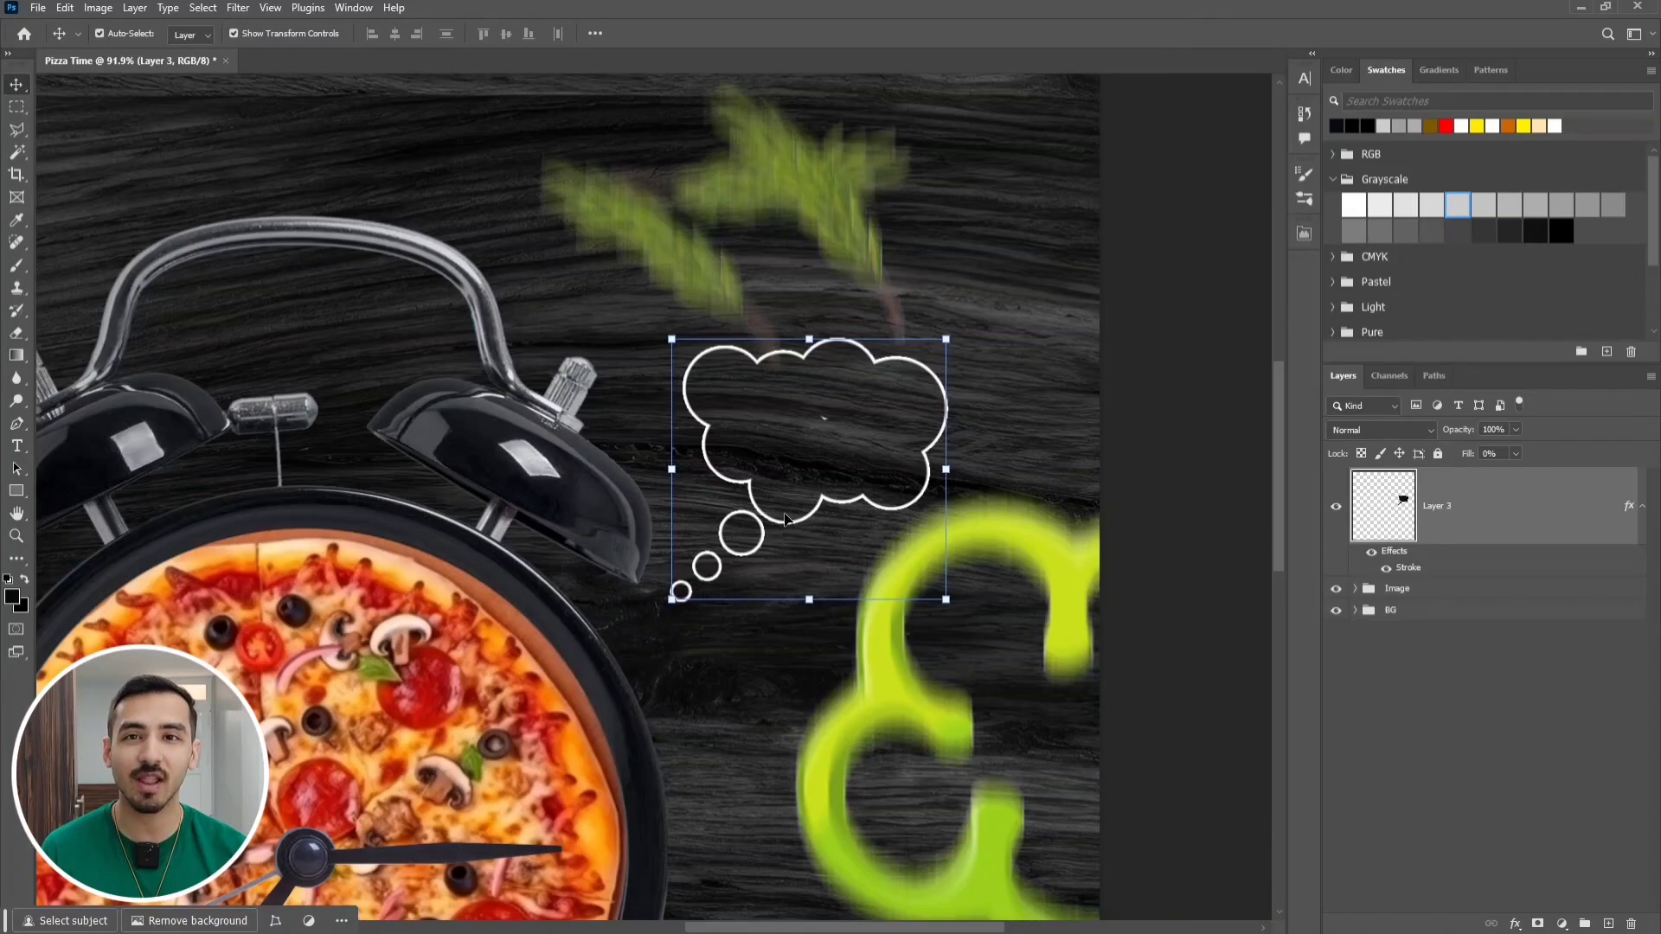
Paint over the small unfilled gap inside the thought cloud so the stray stroke mark in its middle is removed
scroll(813, 477, up, 5)
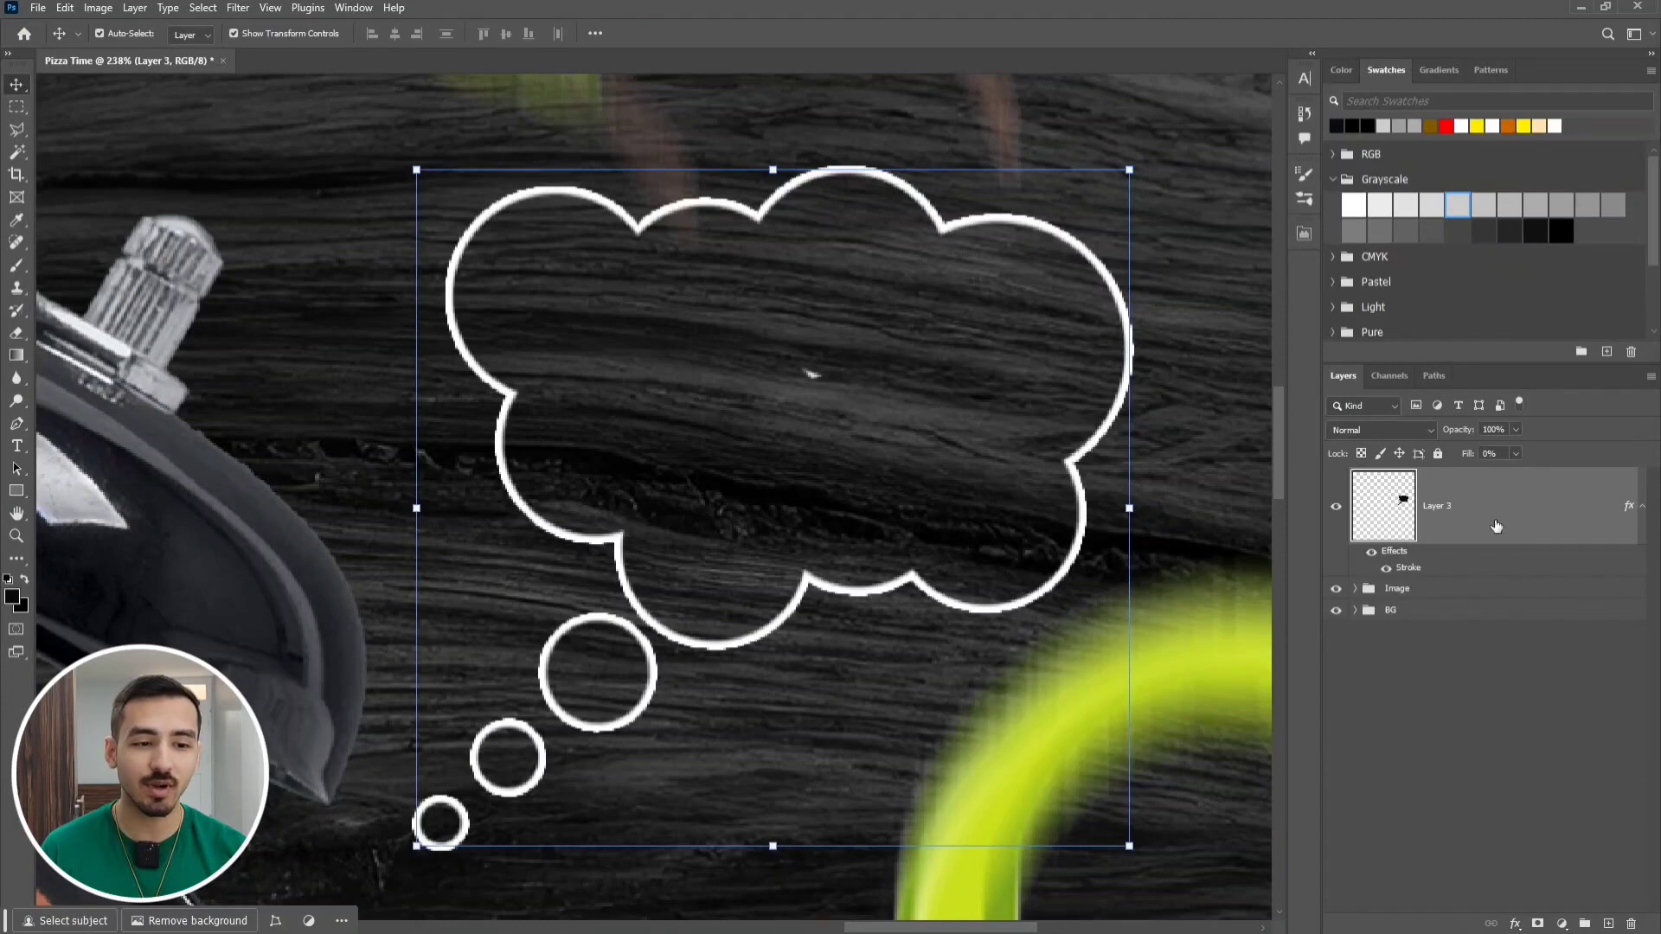
click(17, 266)
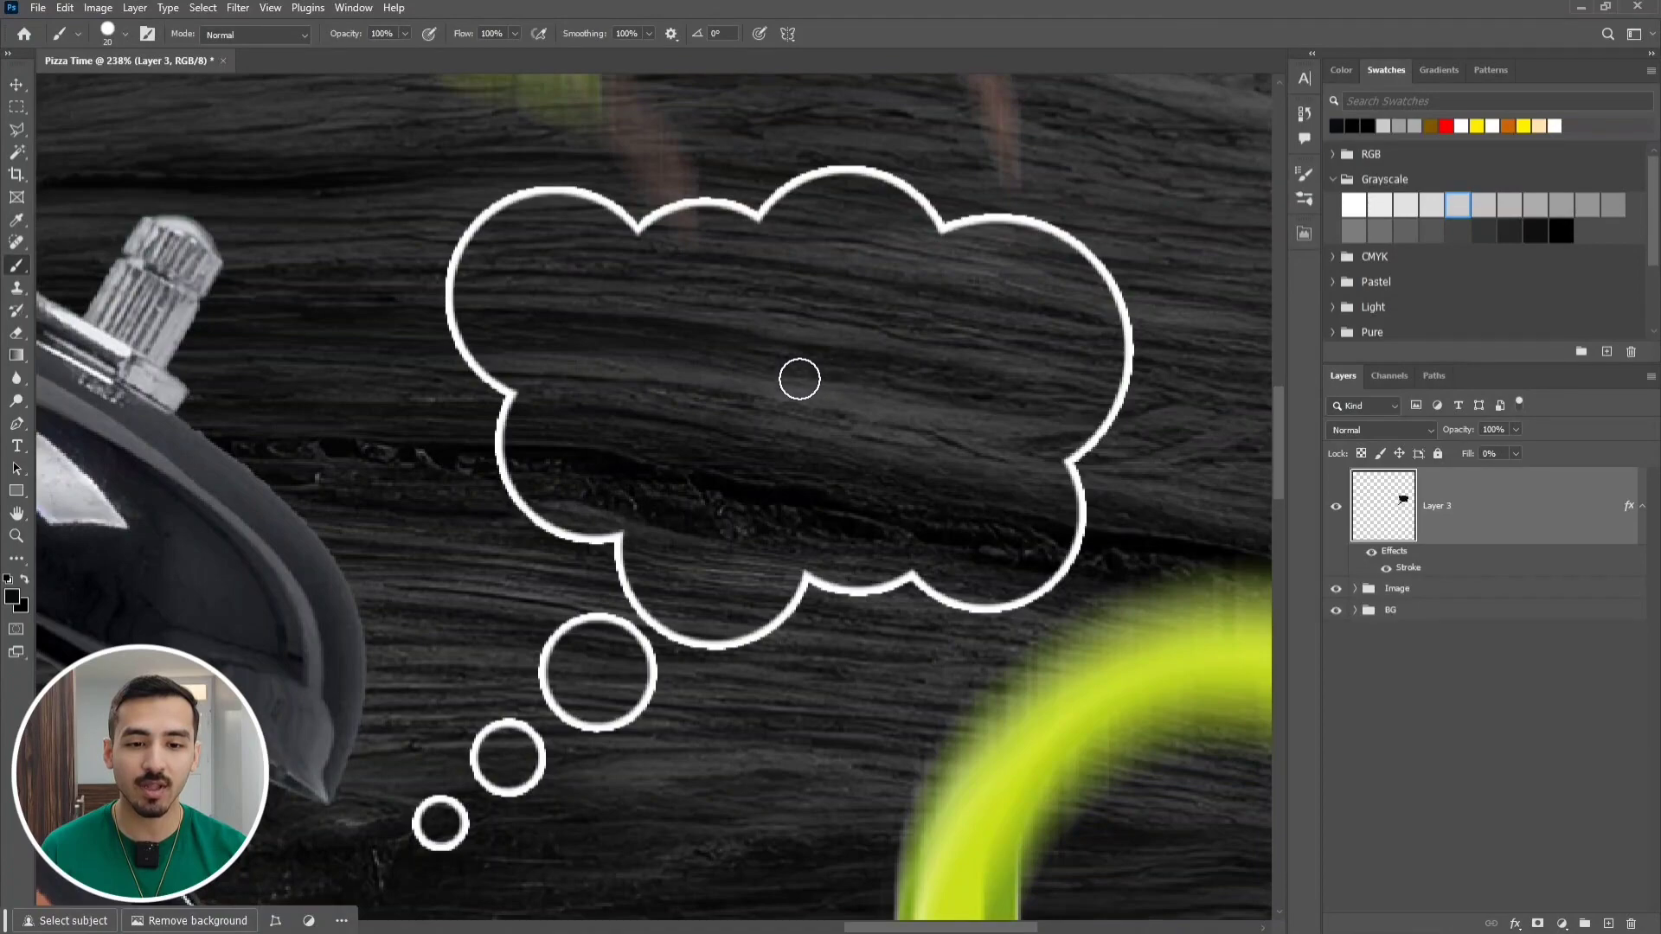
scroll(830, 372, down, 3)
drag(839, 378, 842, 412)
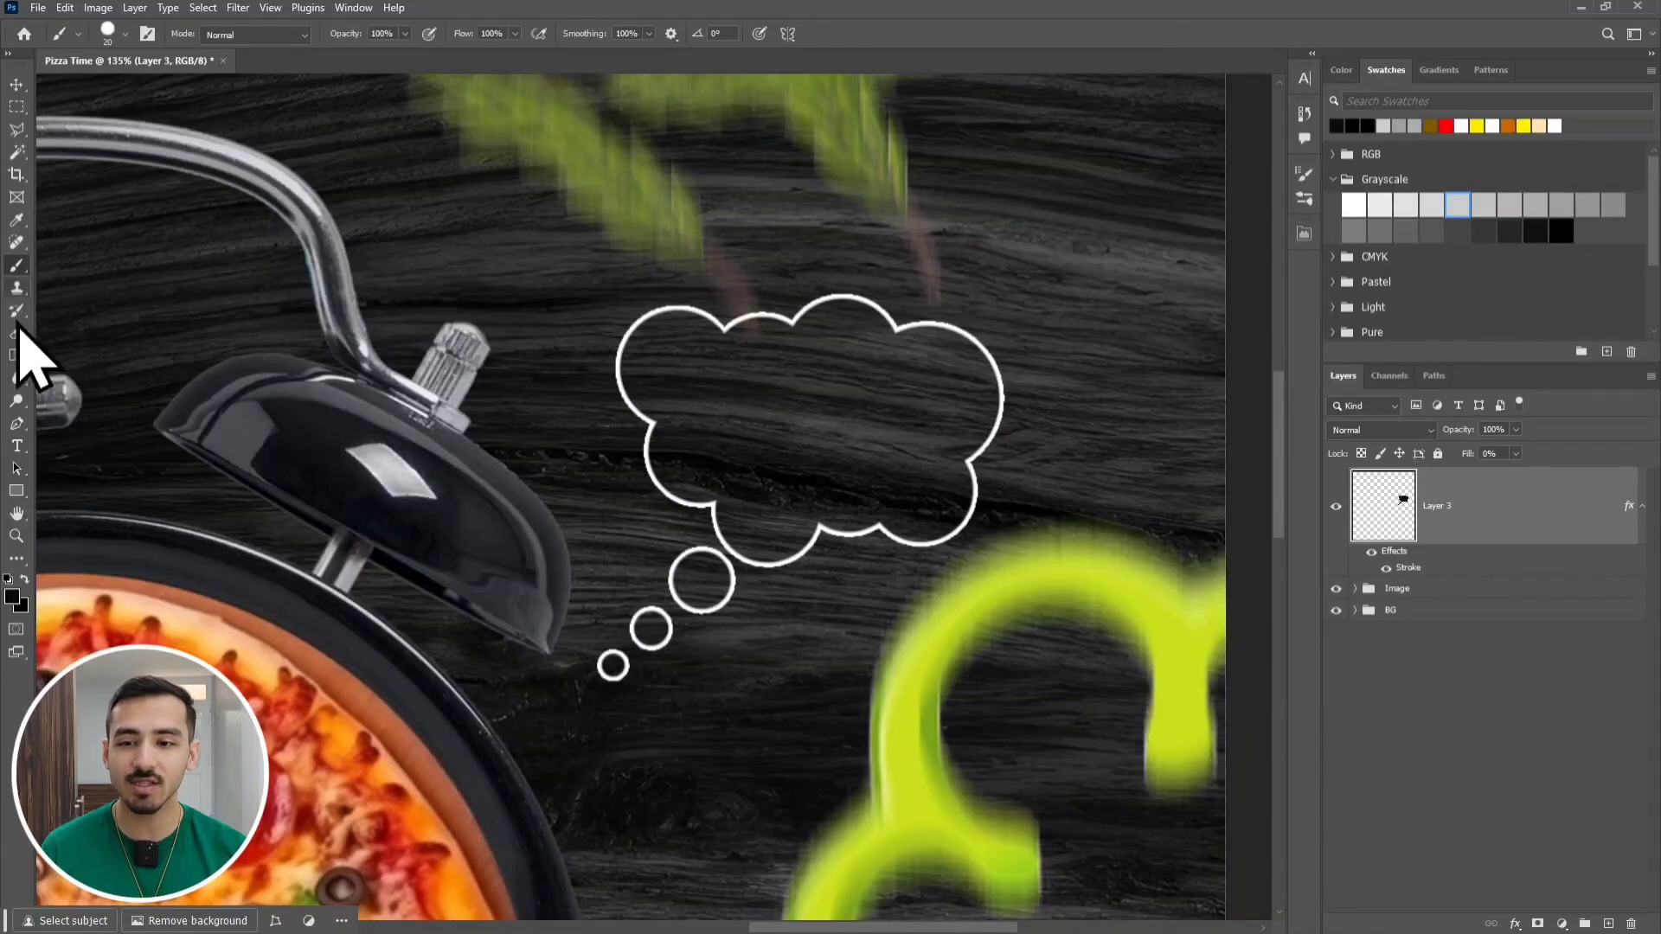
Add the text "Tasty" and enlarge and position it with Free Transform inside the thought cloud
click(17, 446)
click(714, 222)
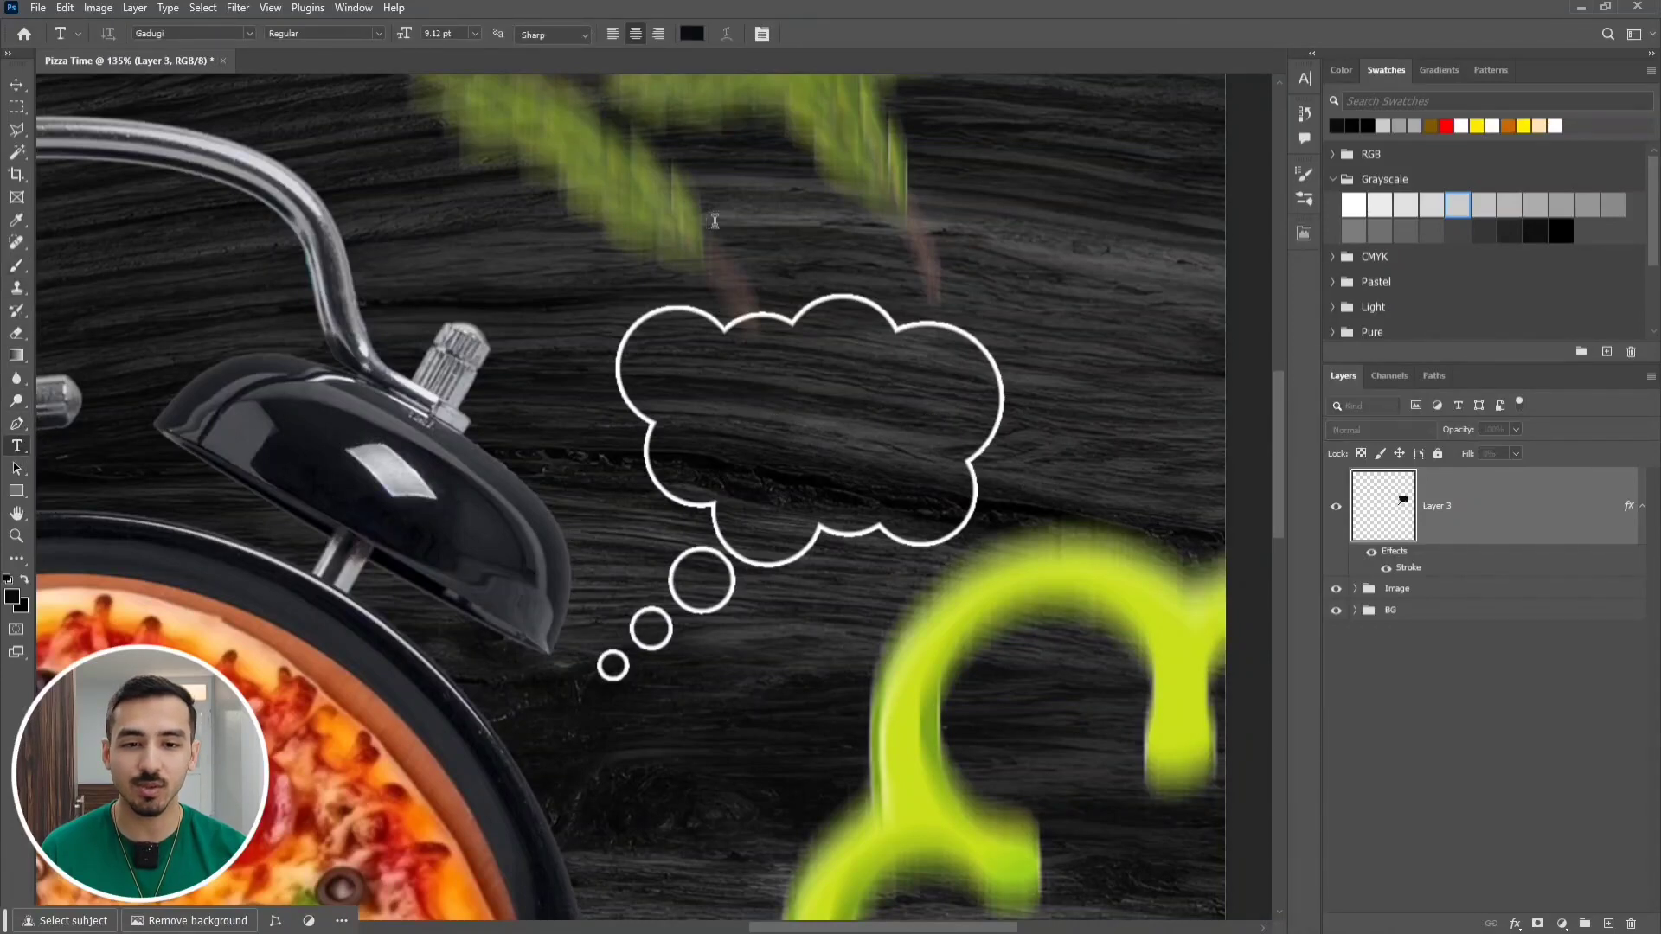
text(Tasty)
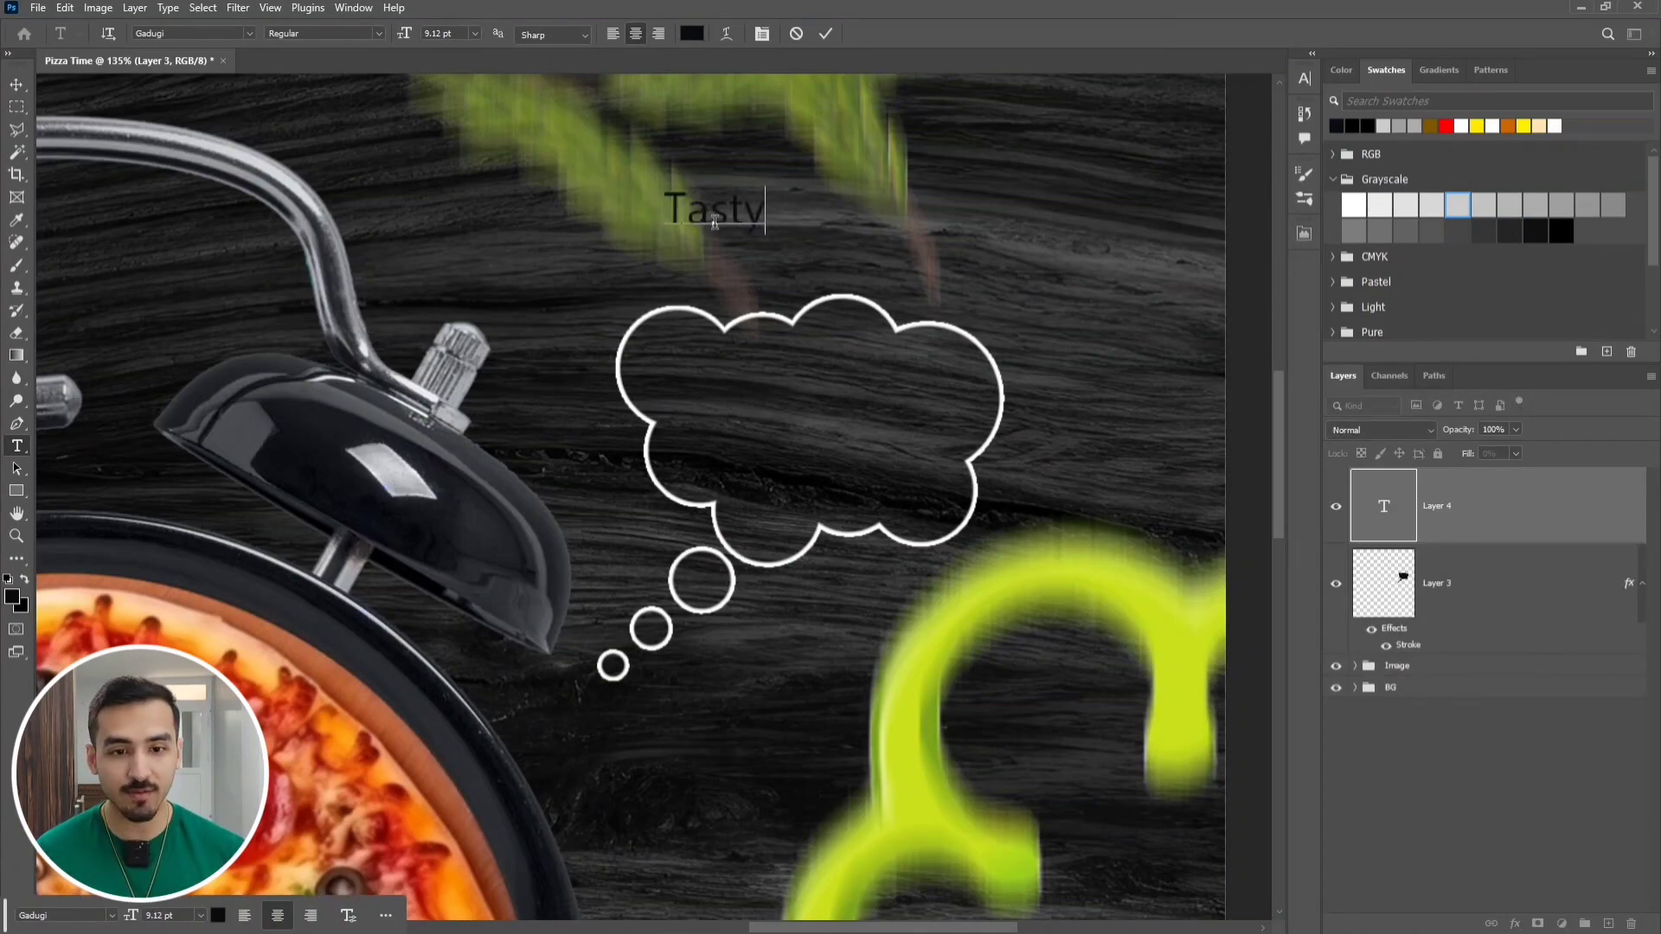
key(ctrl+Return)
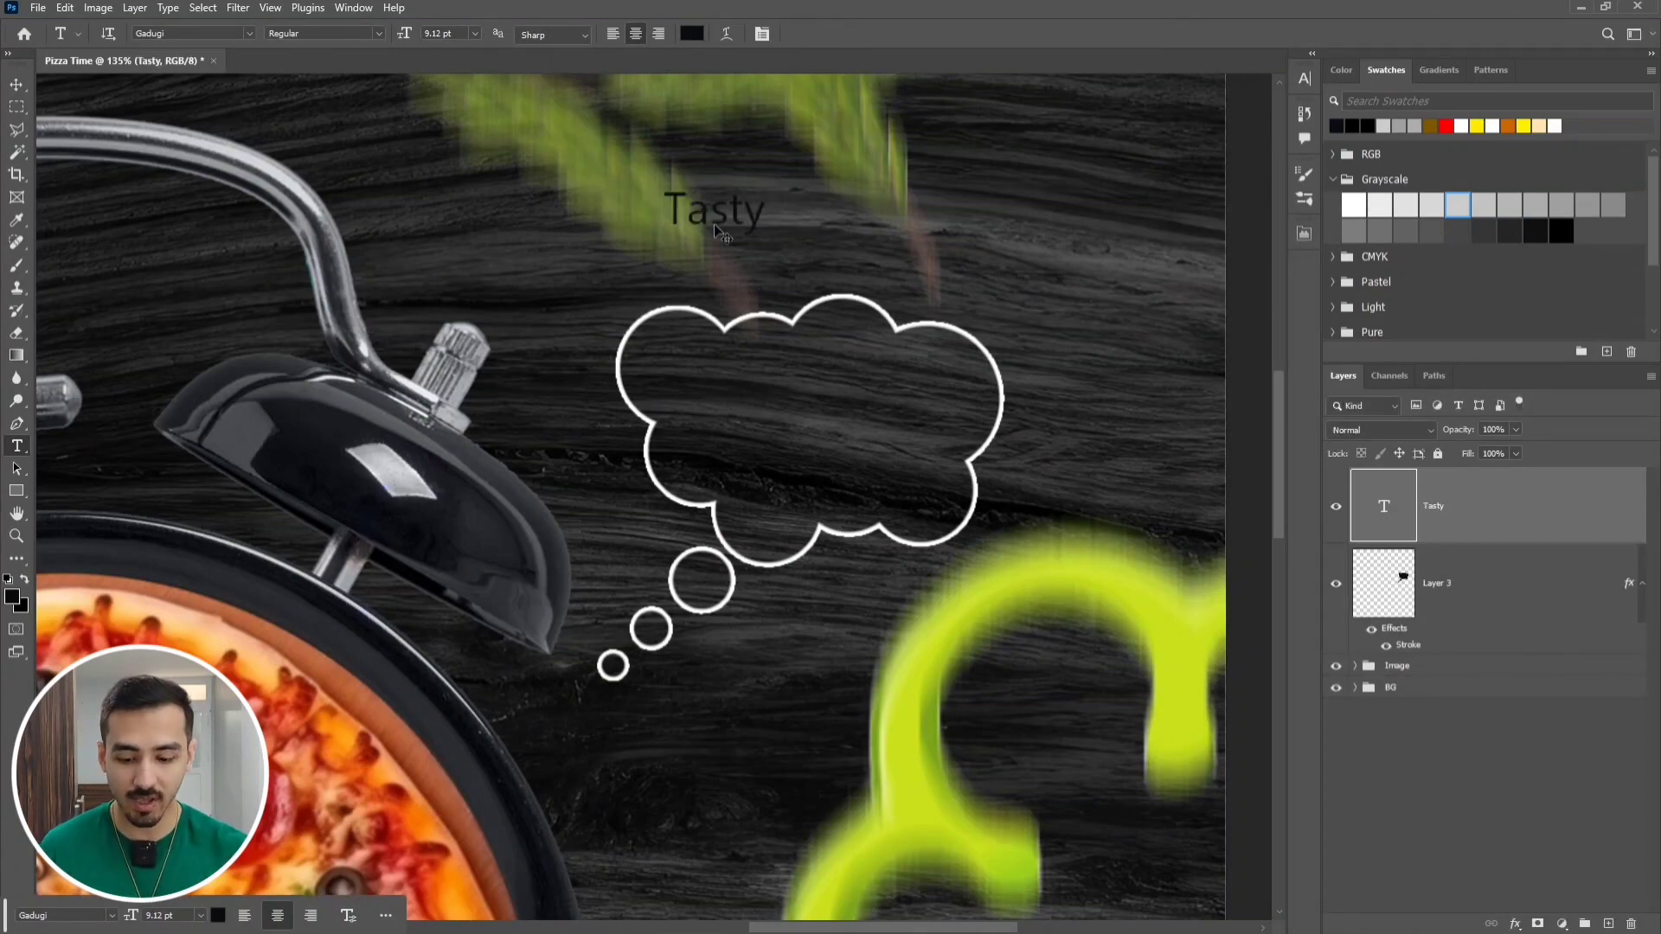
key(ctrl+t)
drag(768, 239, 911, 456)
key(Return)
Give the Tasty text a bright yellow Color Overlay
double_click(1475, 522)
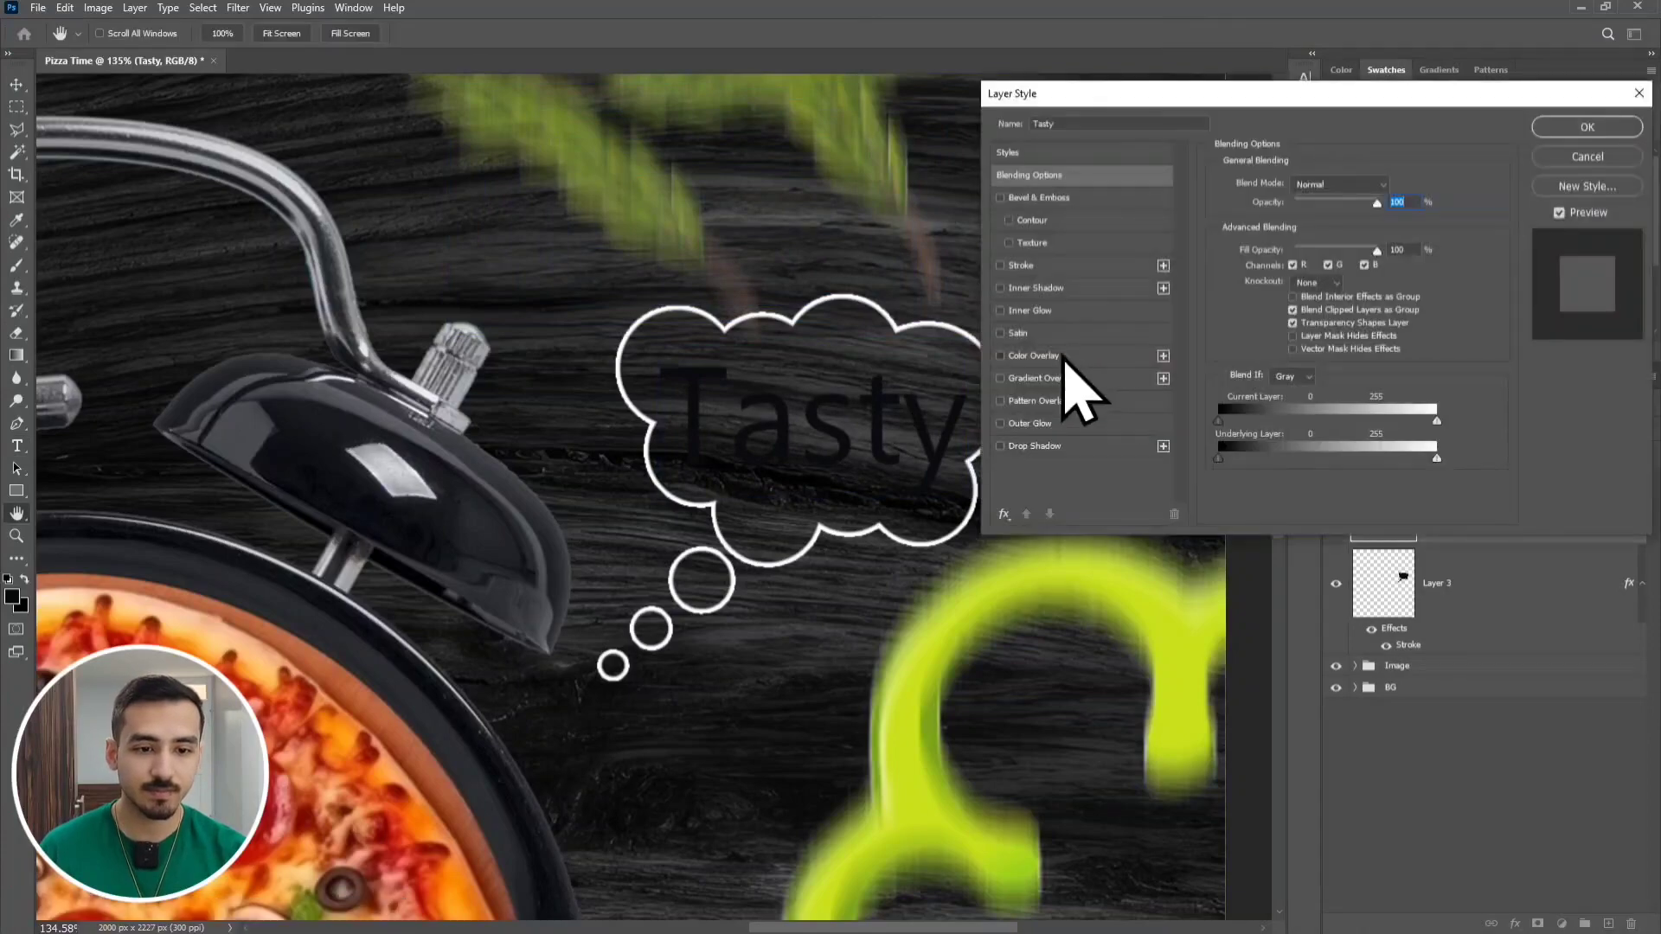
click(1054, 355)
click(1393, 184)
click(1225, 492)
click(1205, 310)
click(1372, 301)
click(1587, 129)
click(1437, 831)
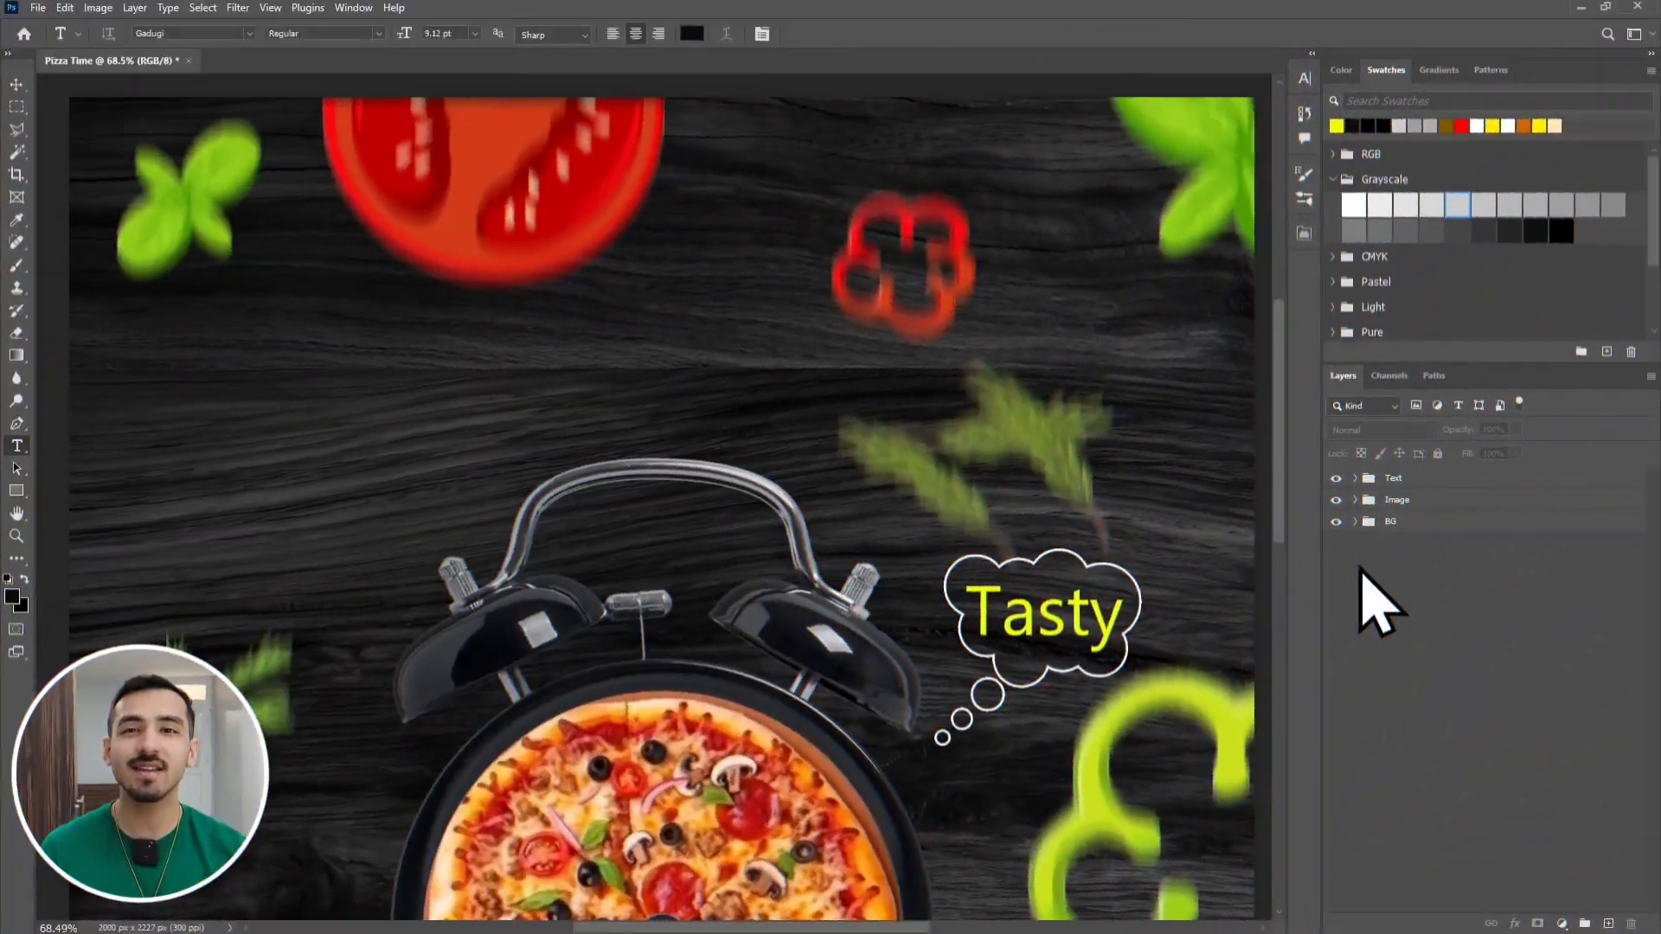
Add the title text "Pizza Time" on the wood background above the clock
click(535, 349)
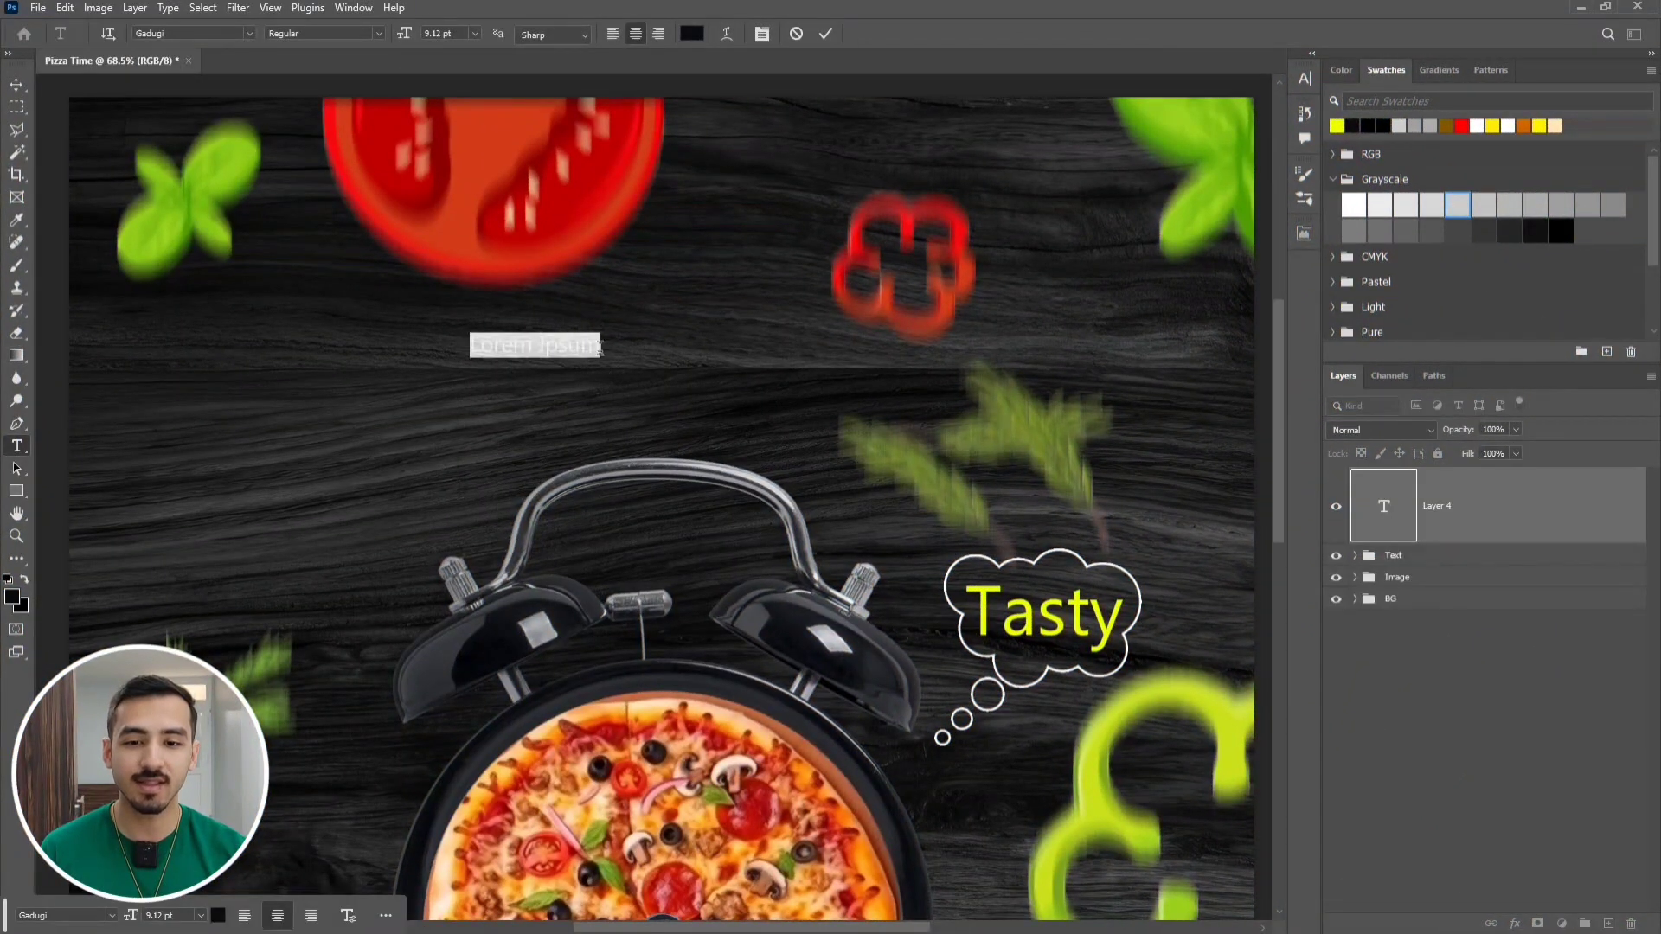
key(BackSpace)
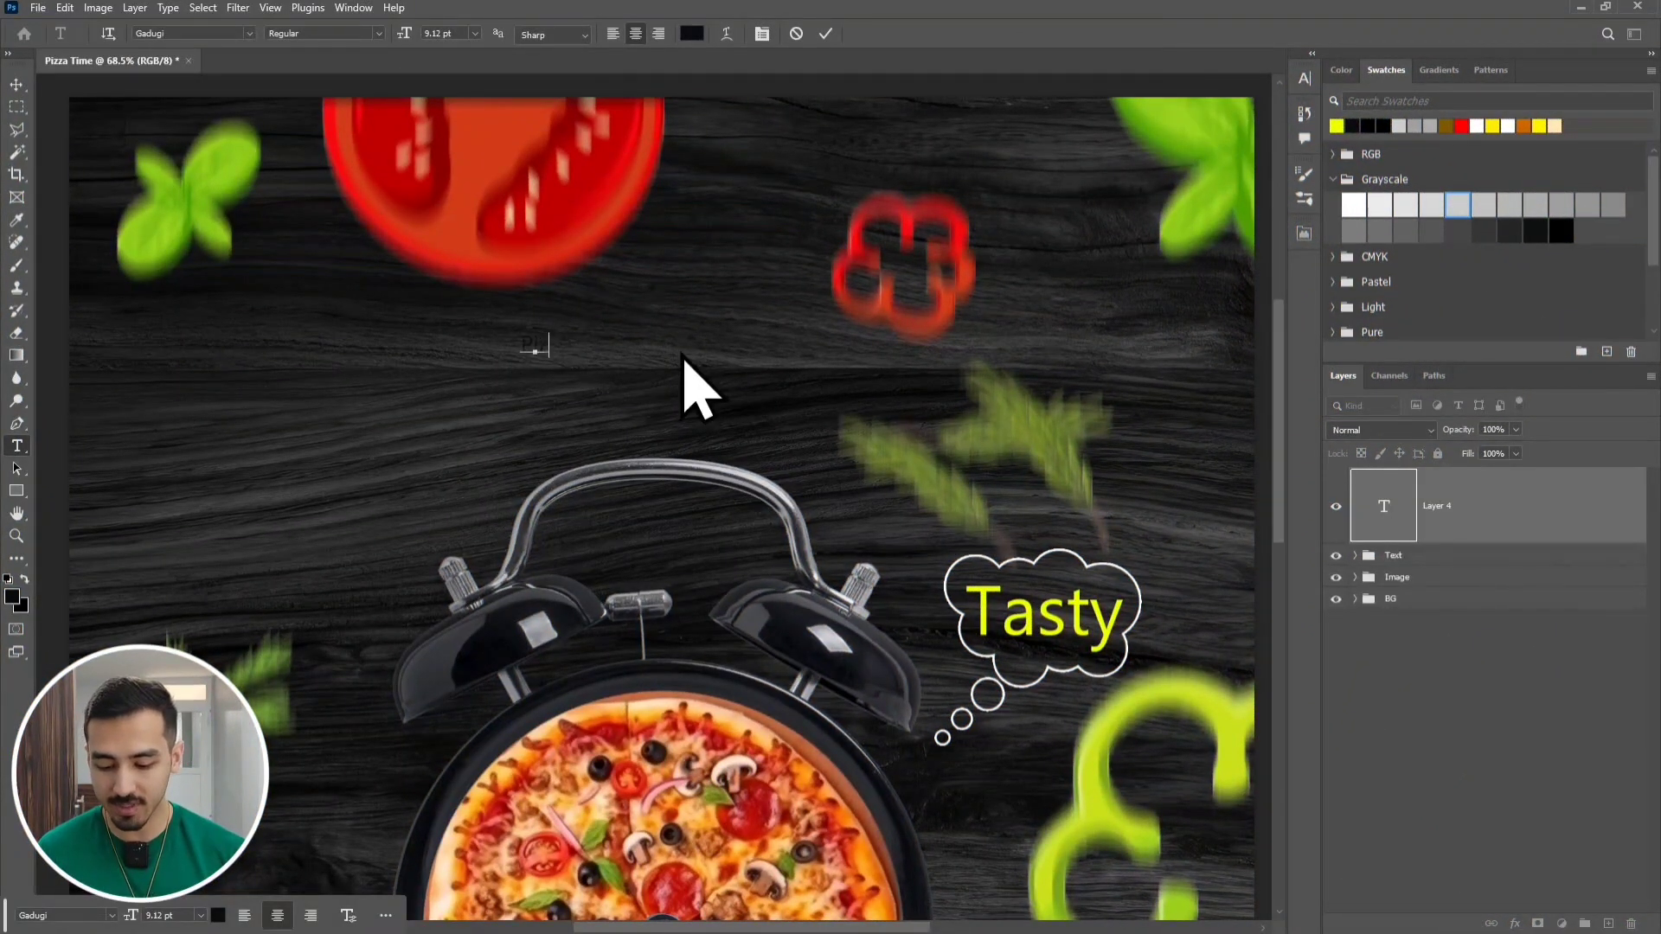
text(Pizza Time)
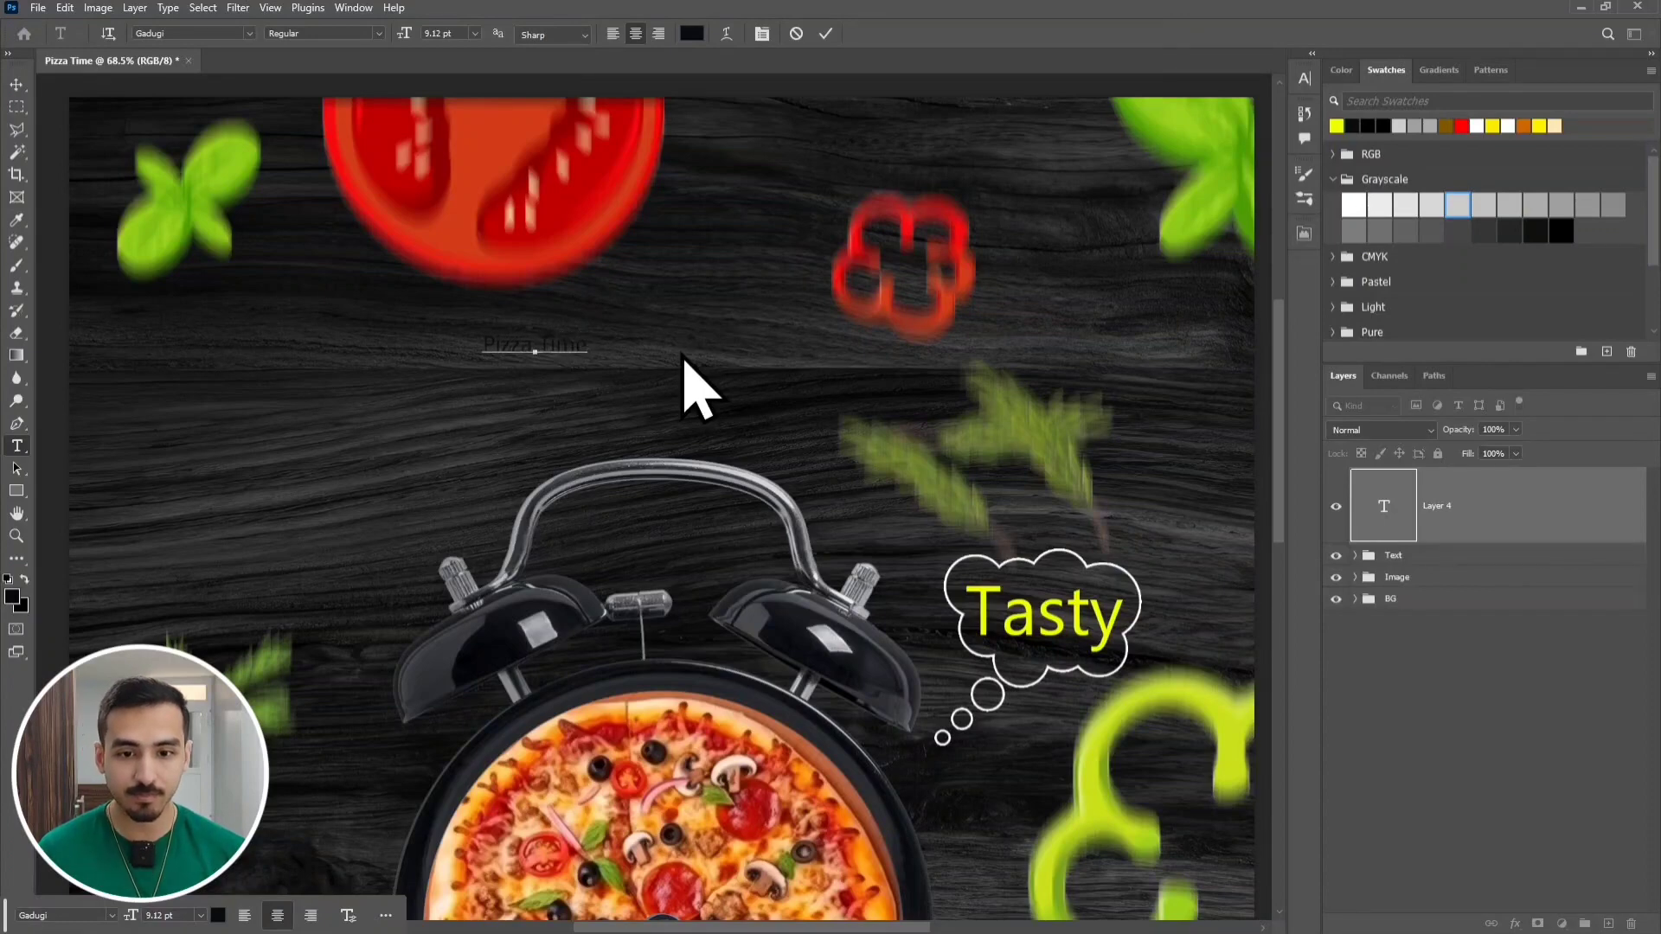
click(681, 347)
Scale the Pizza Time title to about 934% with Free Transform and center it horizontally above the clock
key(ctrl+t)
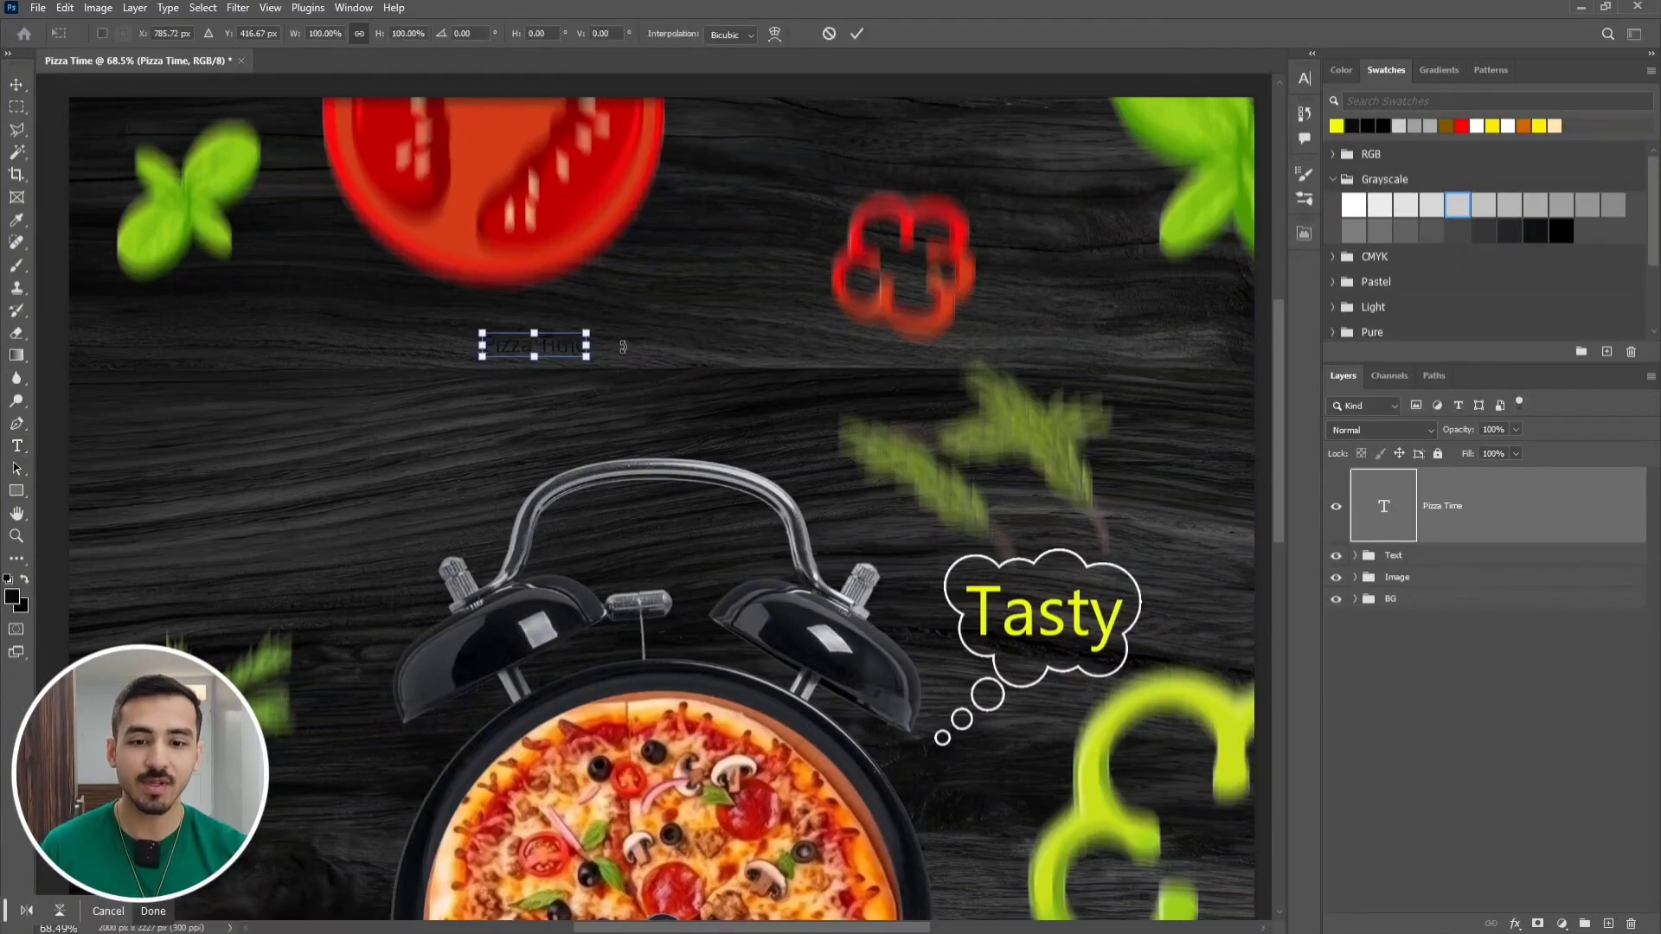
drag(586, 356, 1021, 459)
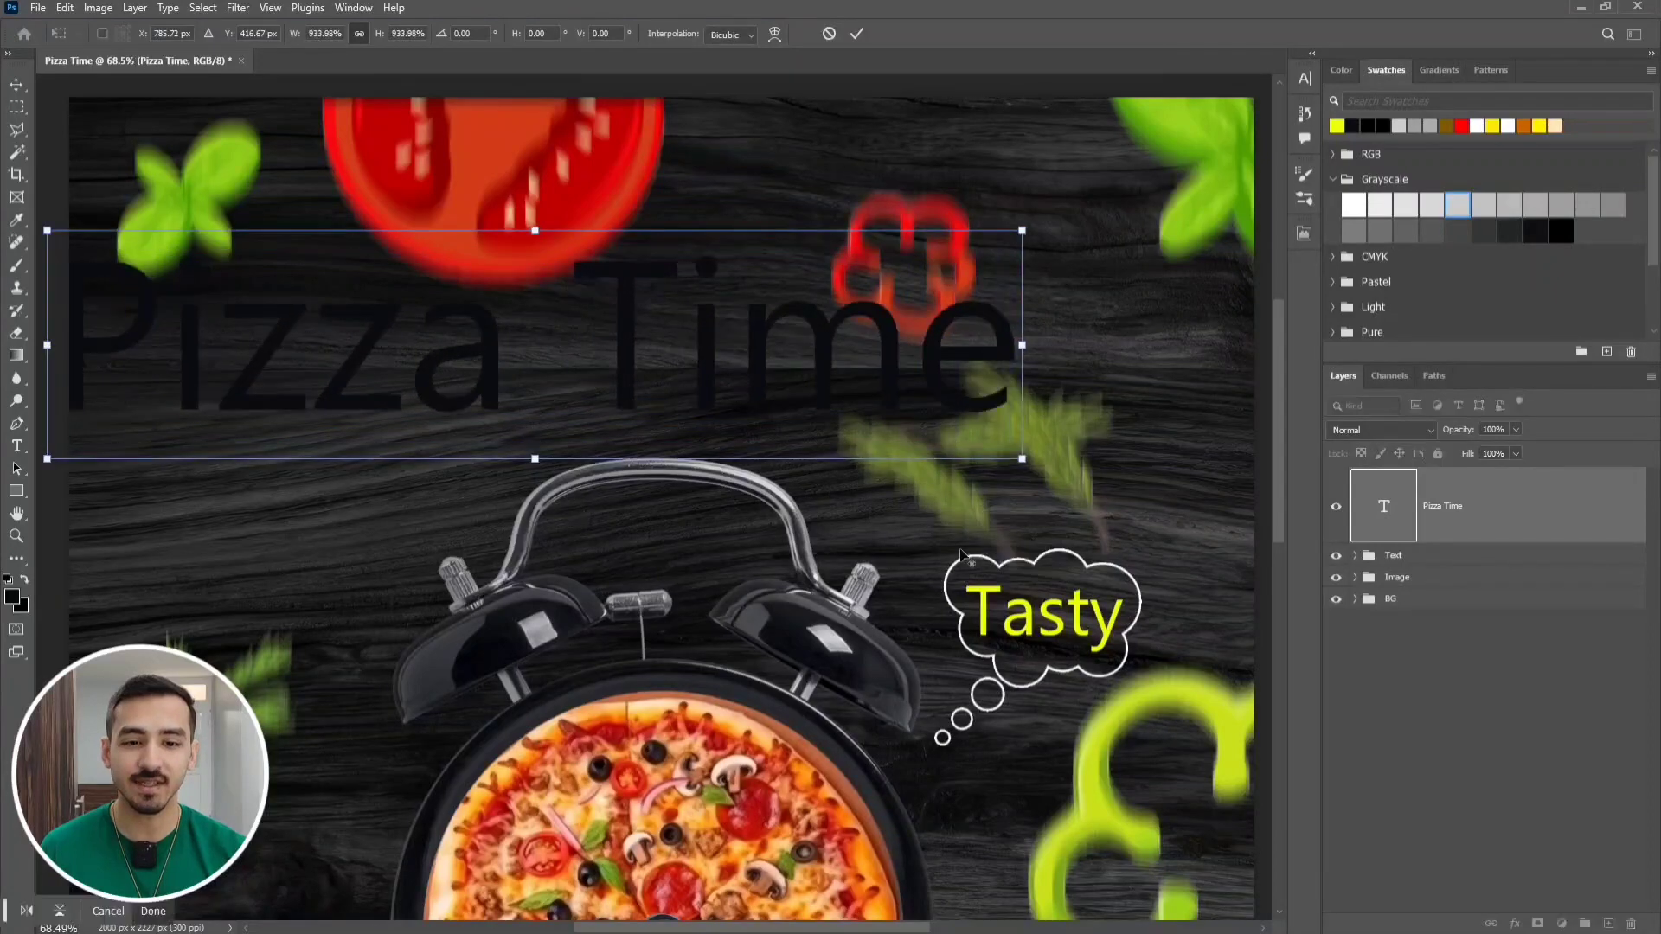
drag(854, 386, 981, 382)
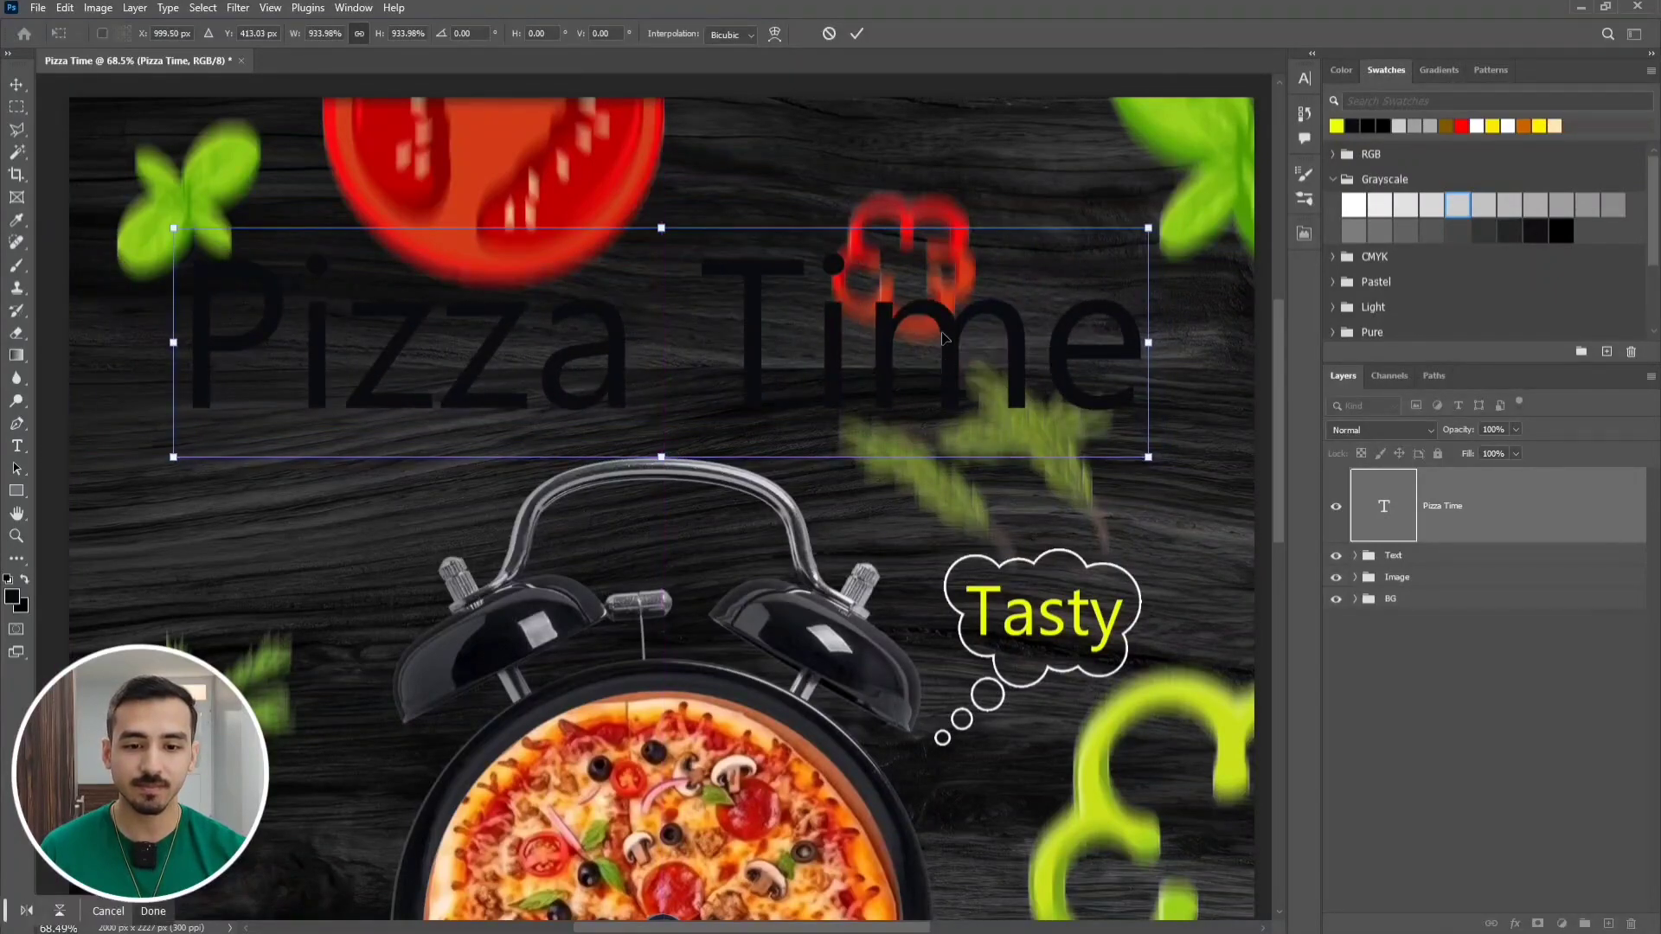
click(857, 35)
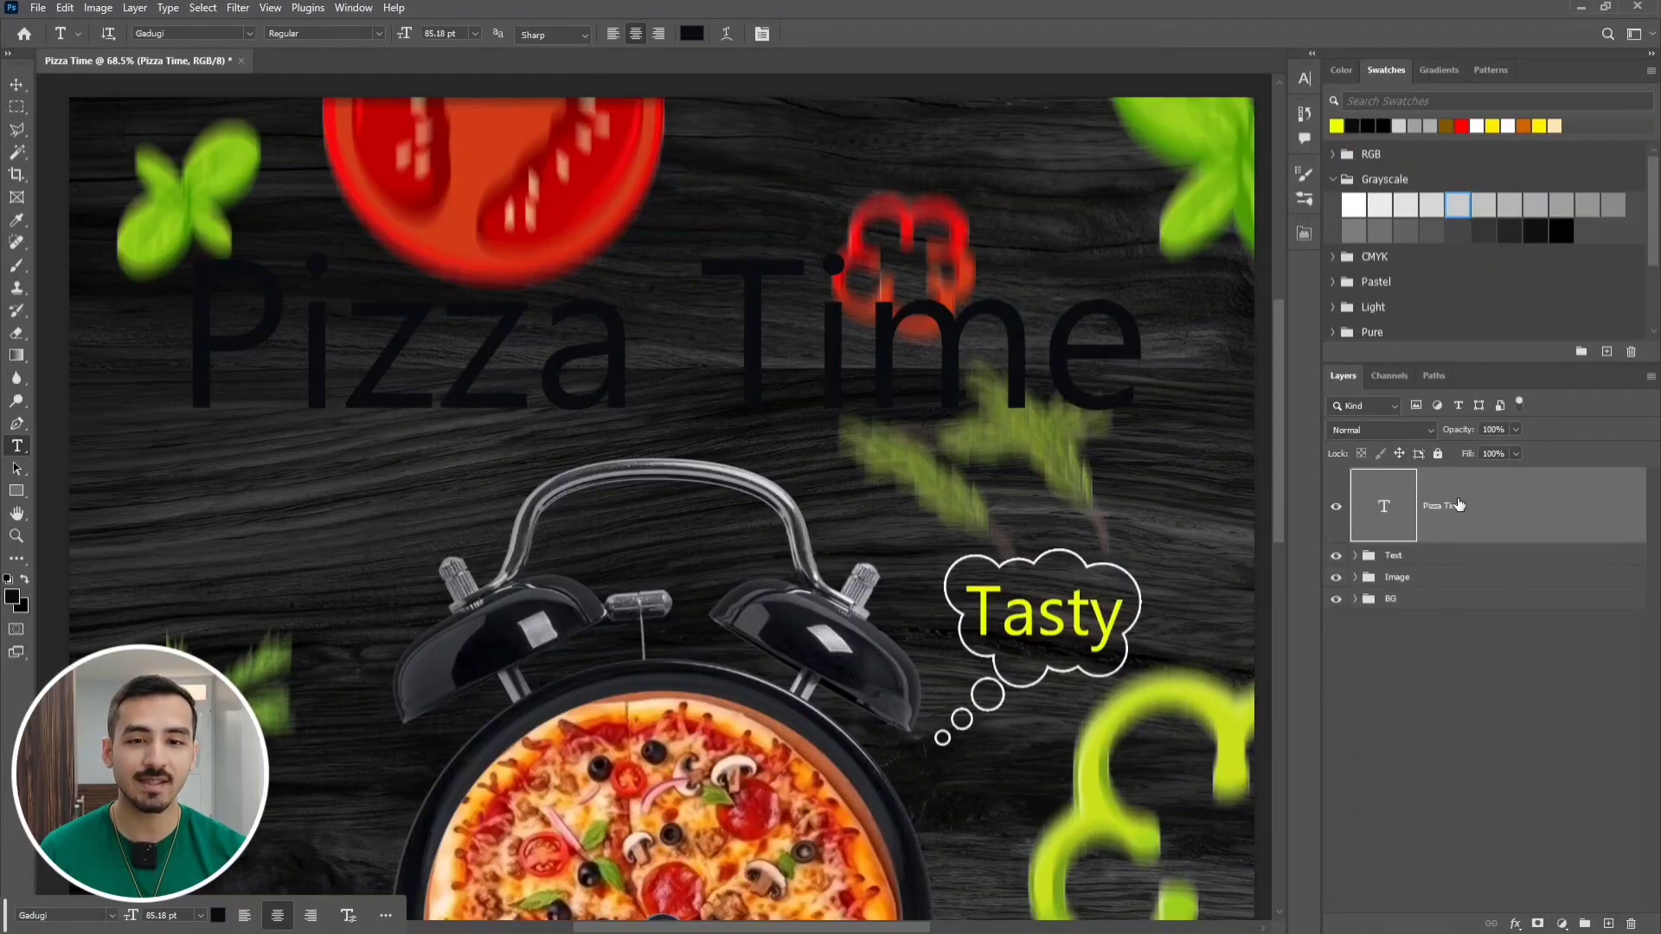
Warp the Pizza Time title with a horizontal Arc style and a bend of +20%
click(727, 37)
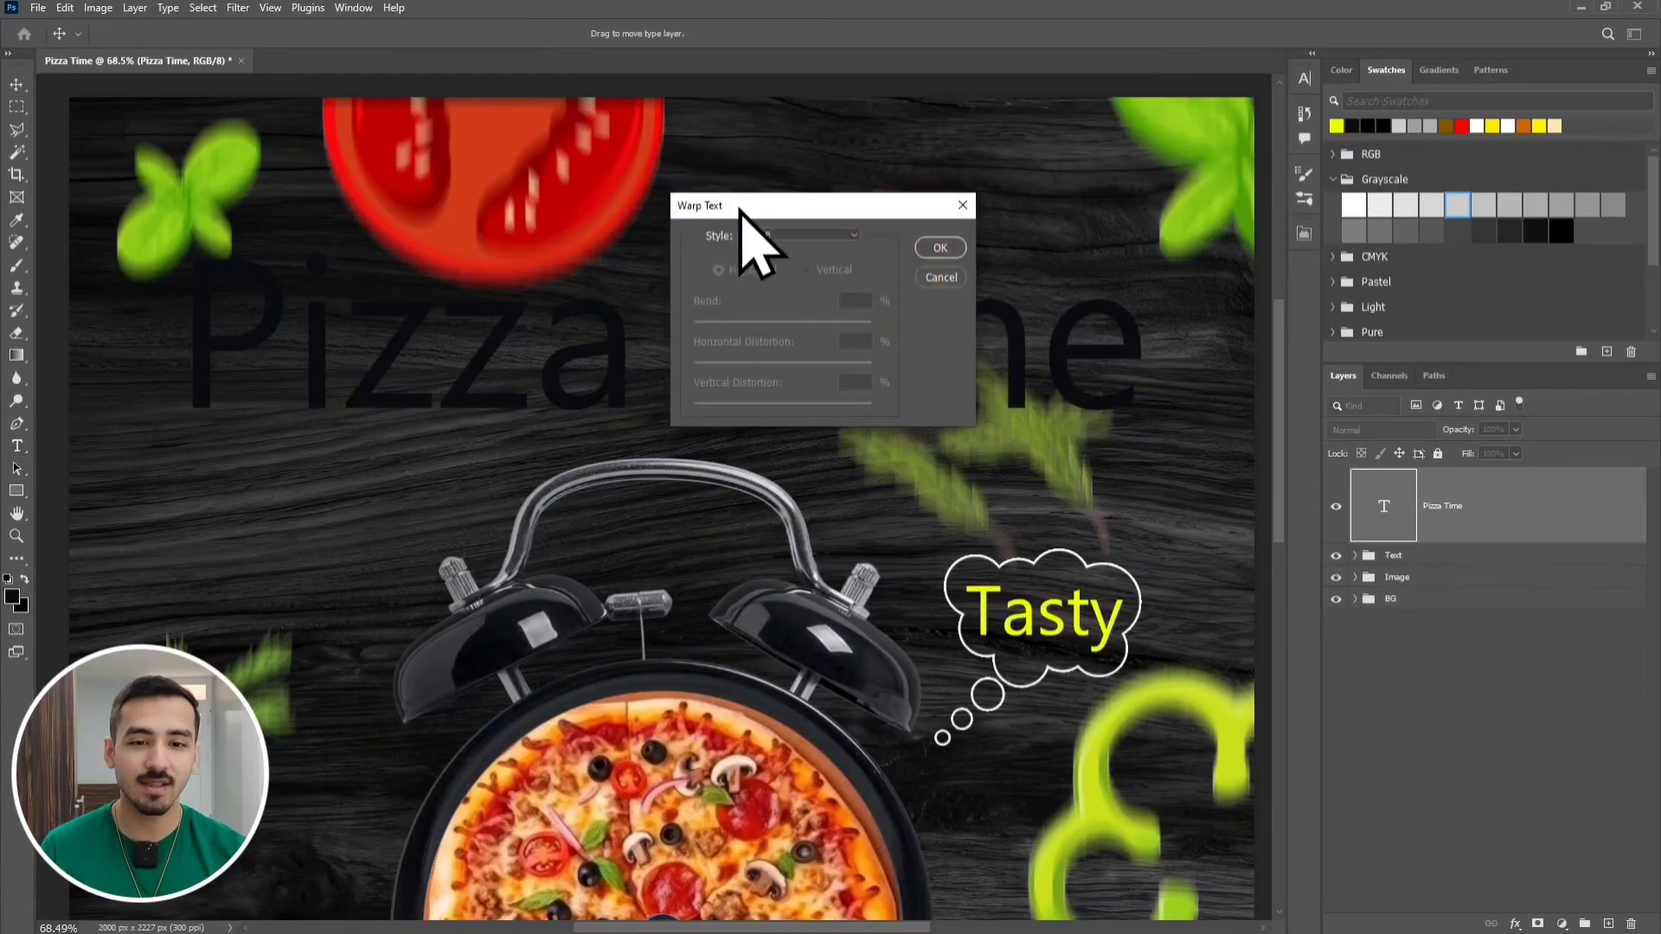
click(788, 236)
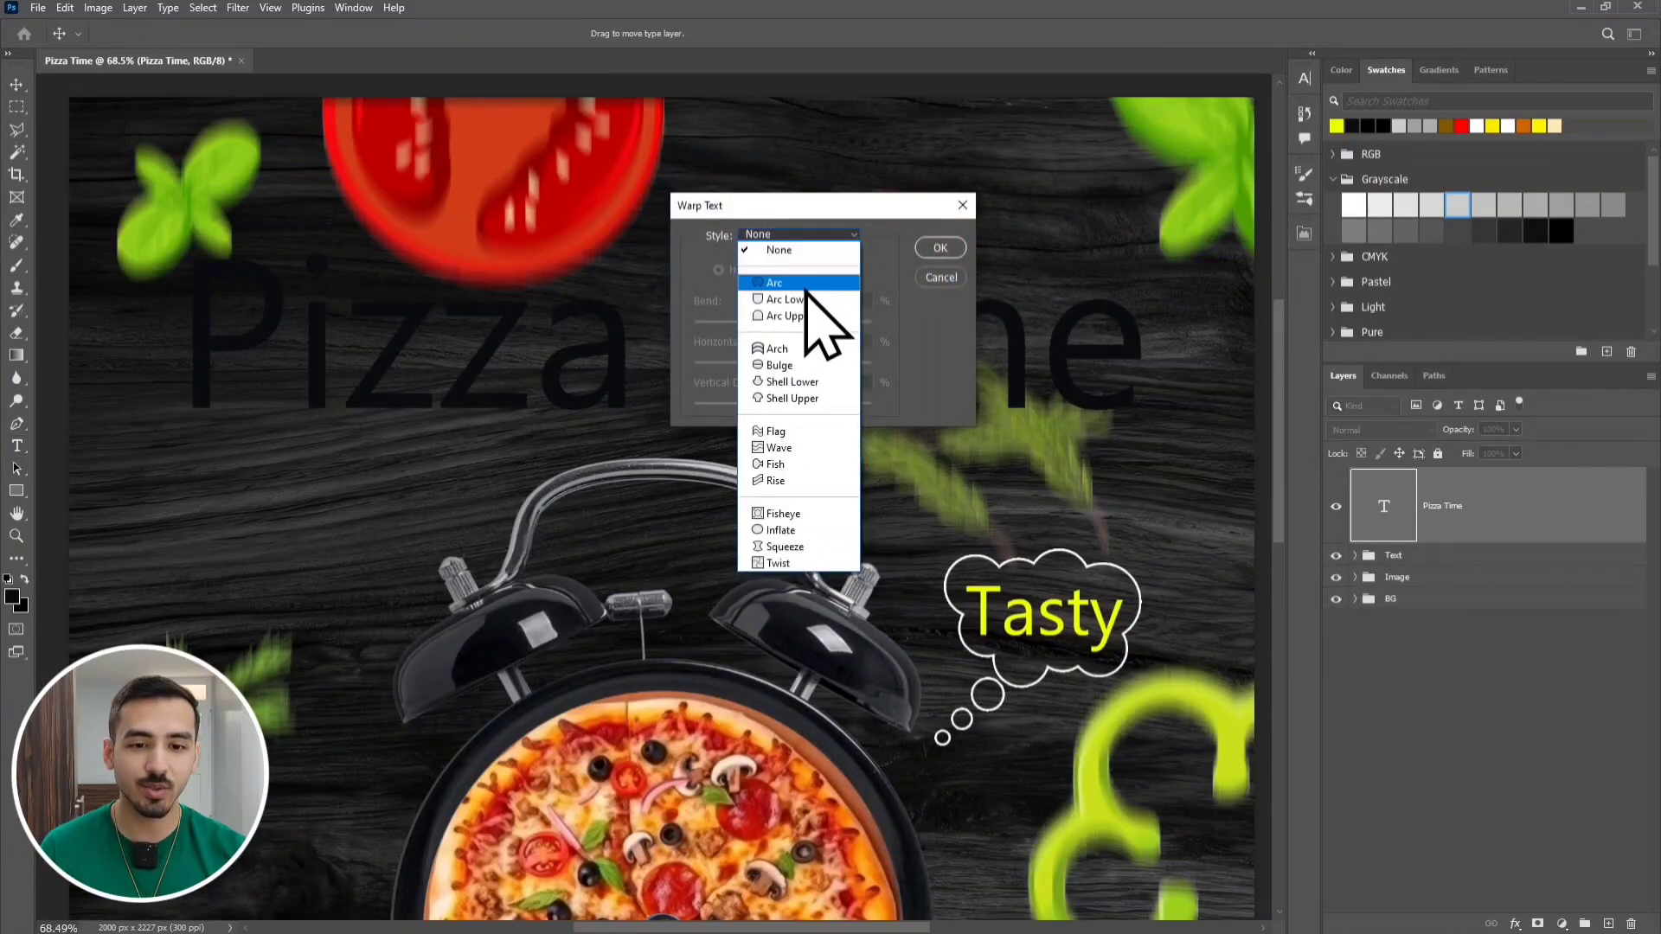
click(808, 289)
click(857, 302)
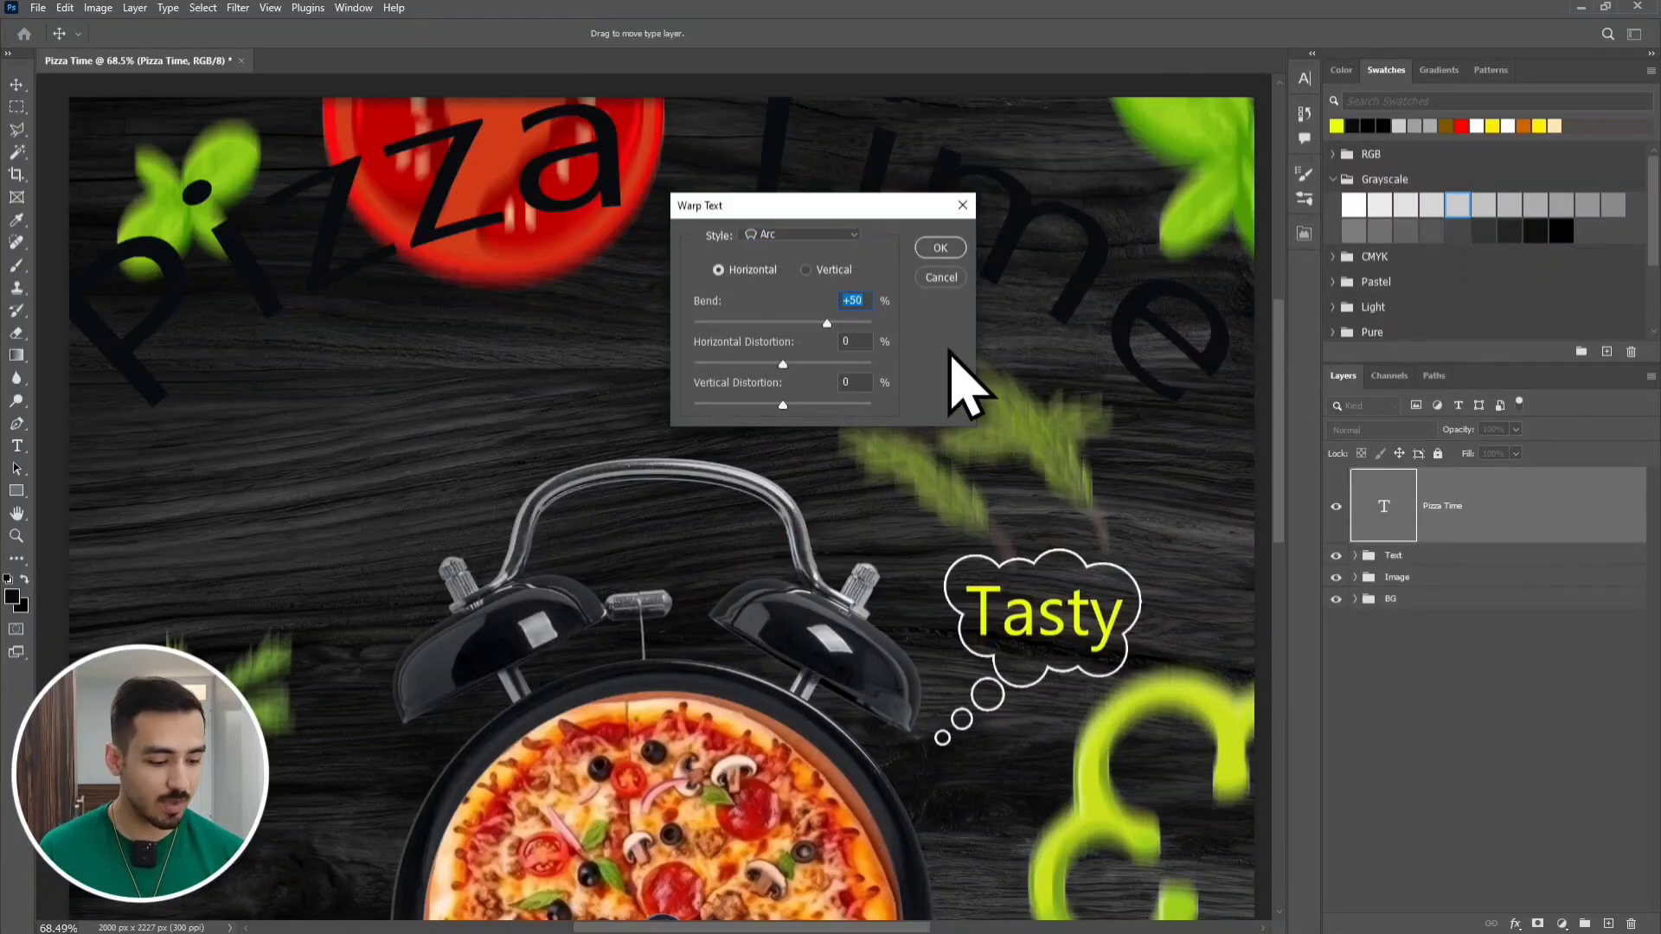
text(+20)
key(Return)
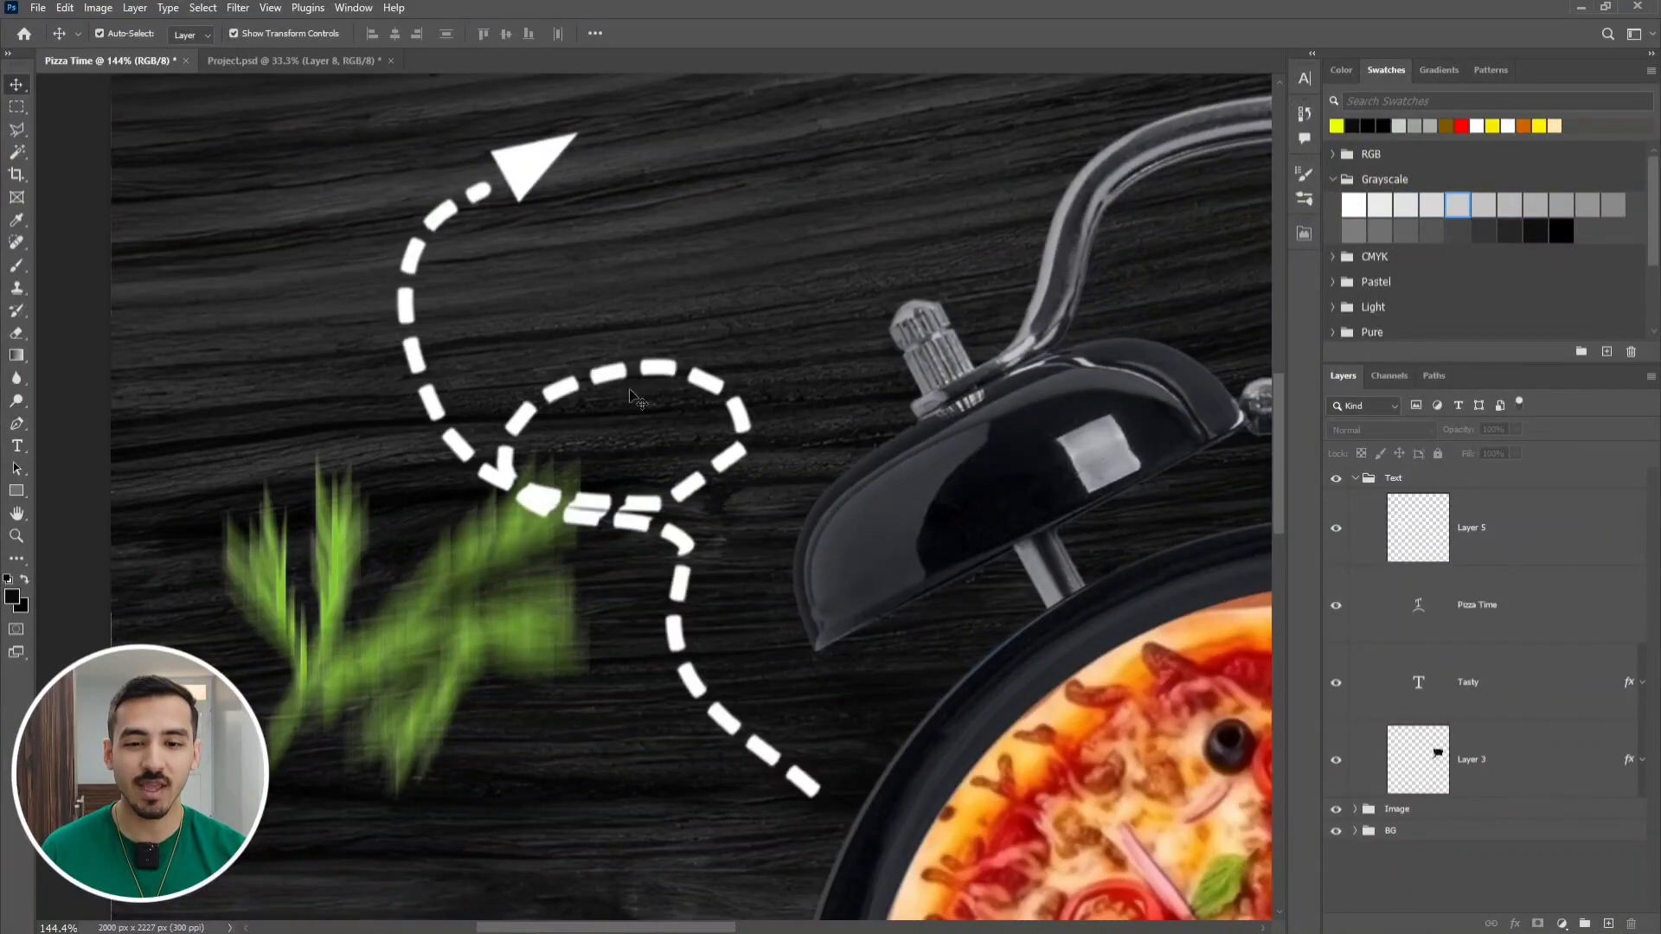
Select the Pizza Time title and examine its font and character settings
scroll(662, 351, down, 5)
drag(916, 285, 528, 569)
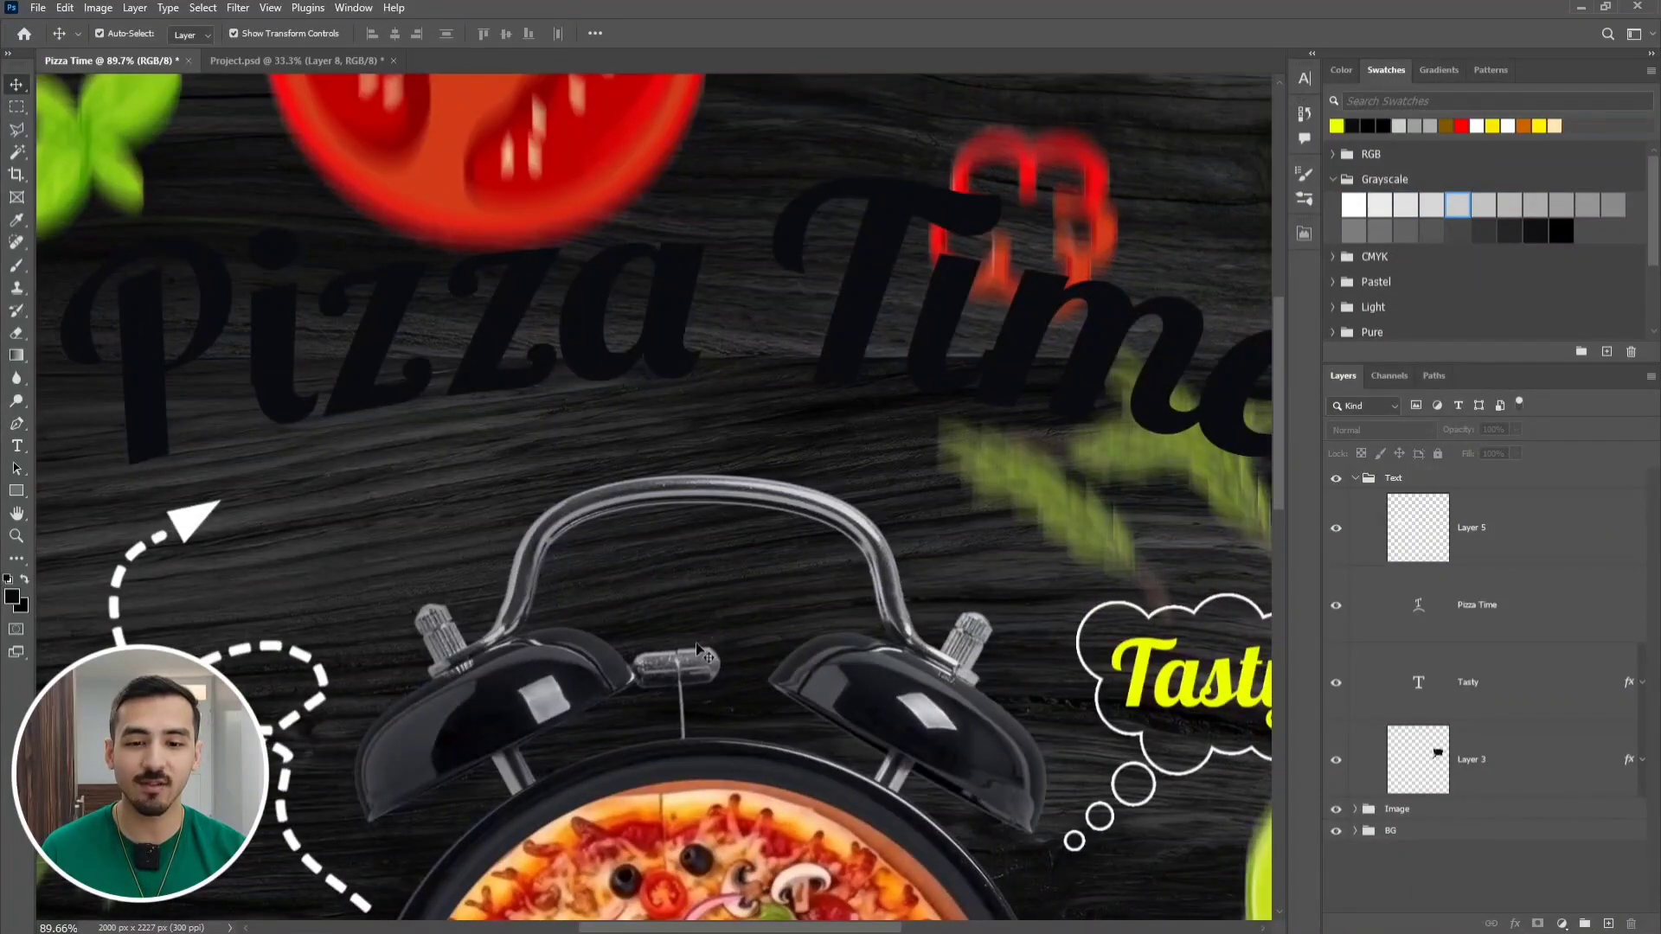
scroll(771, 482, down, 2)
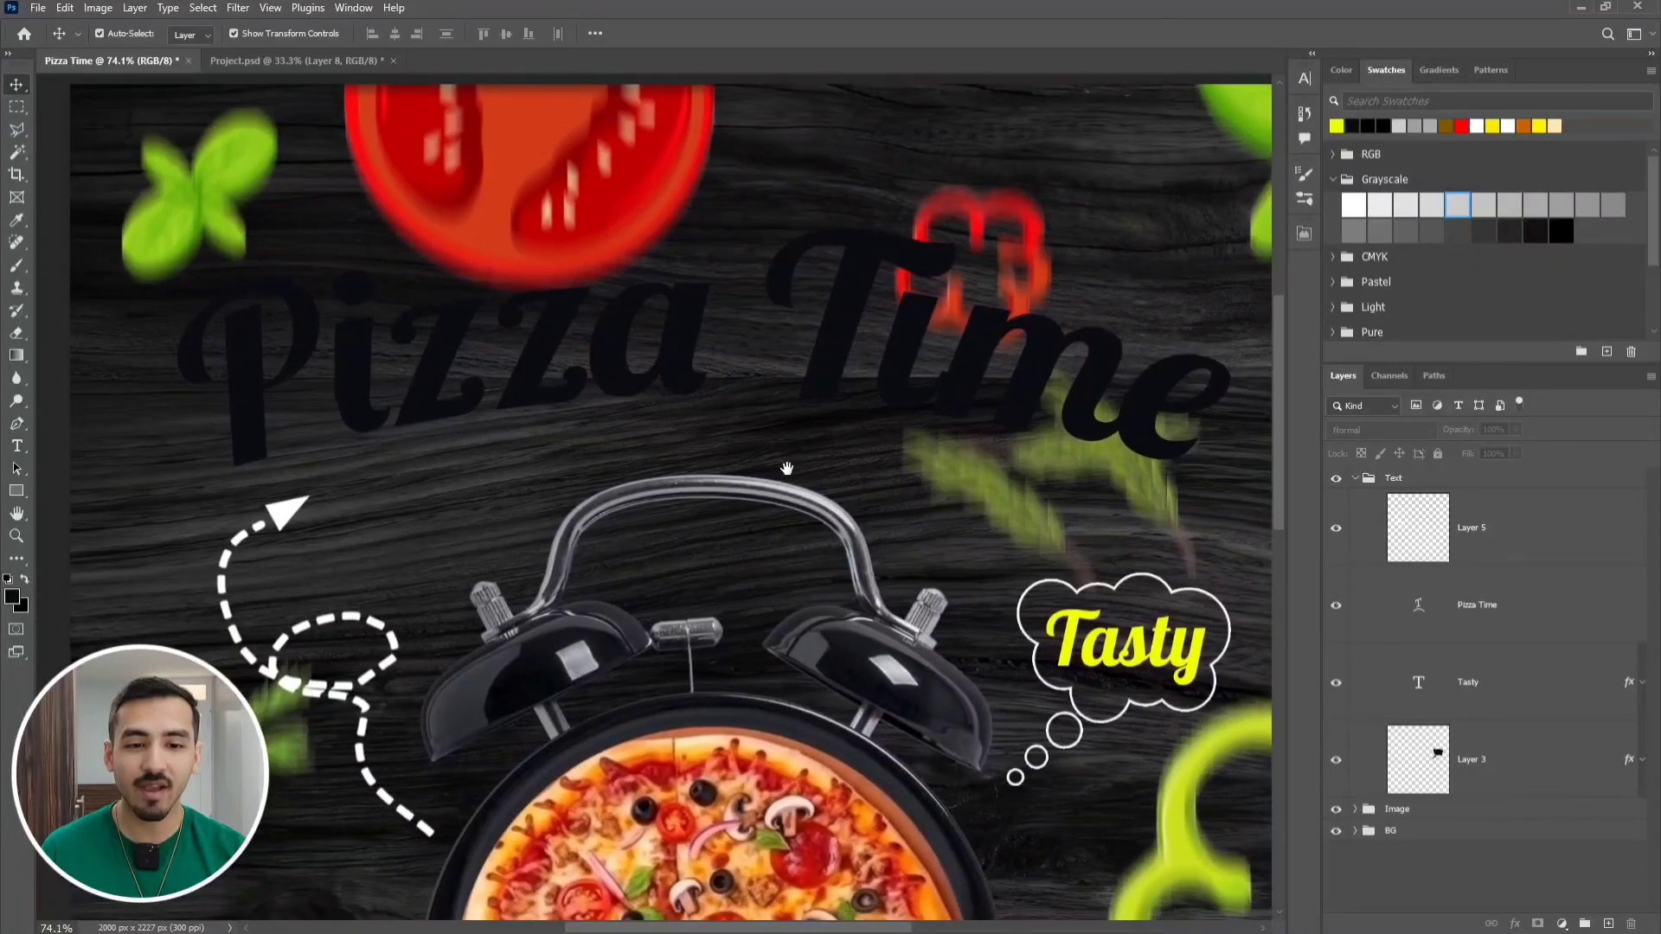
click(822, 362)
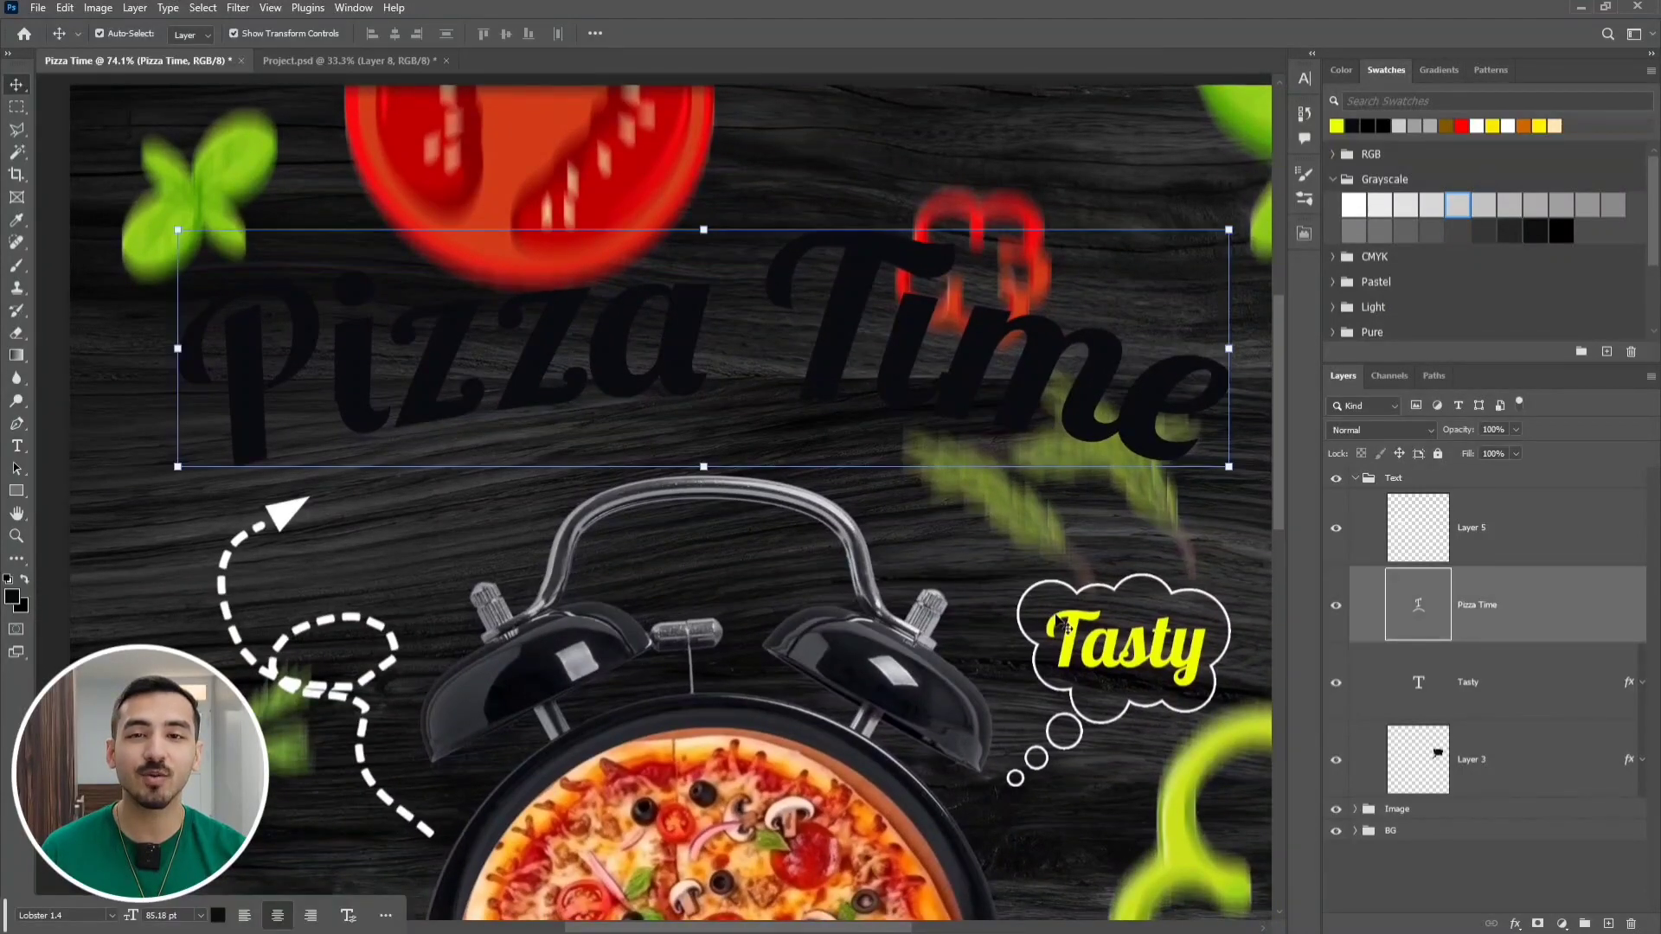
click(1305, 80)
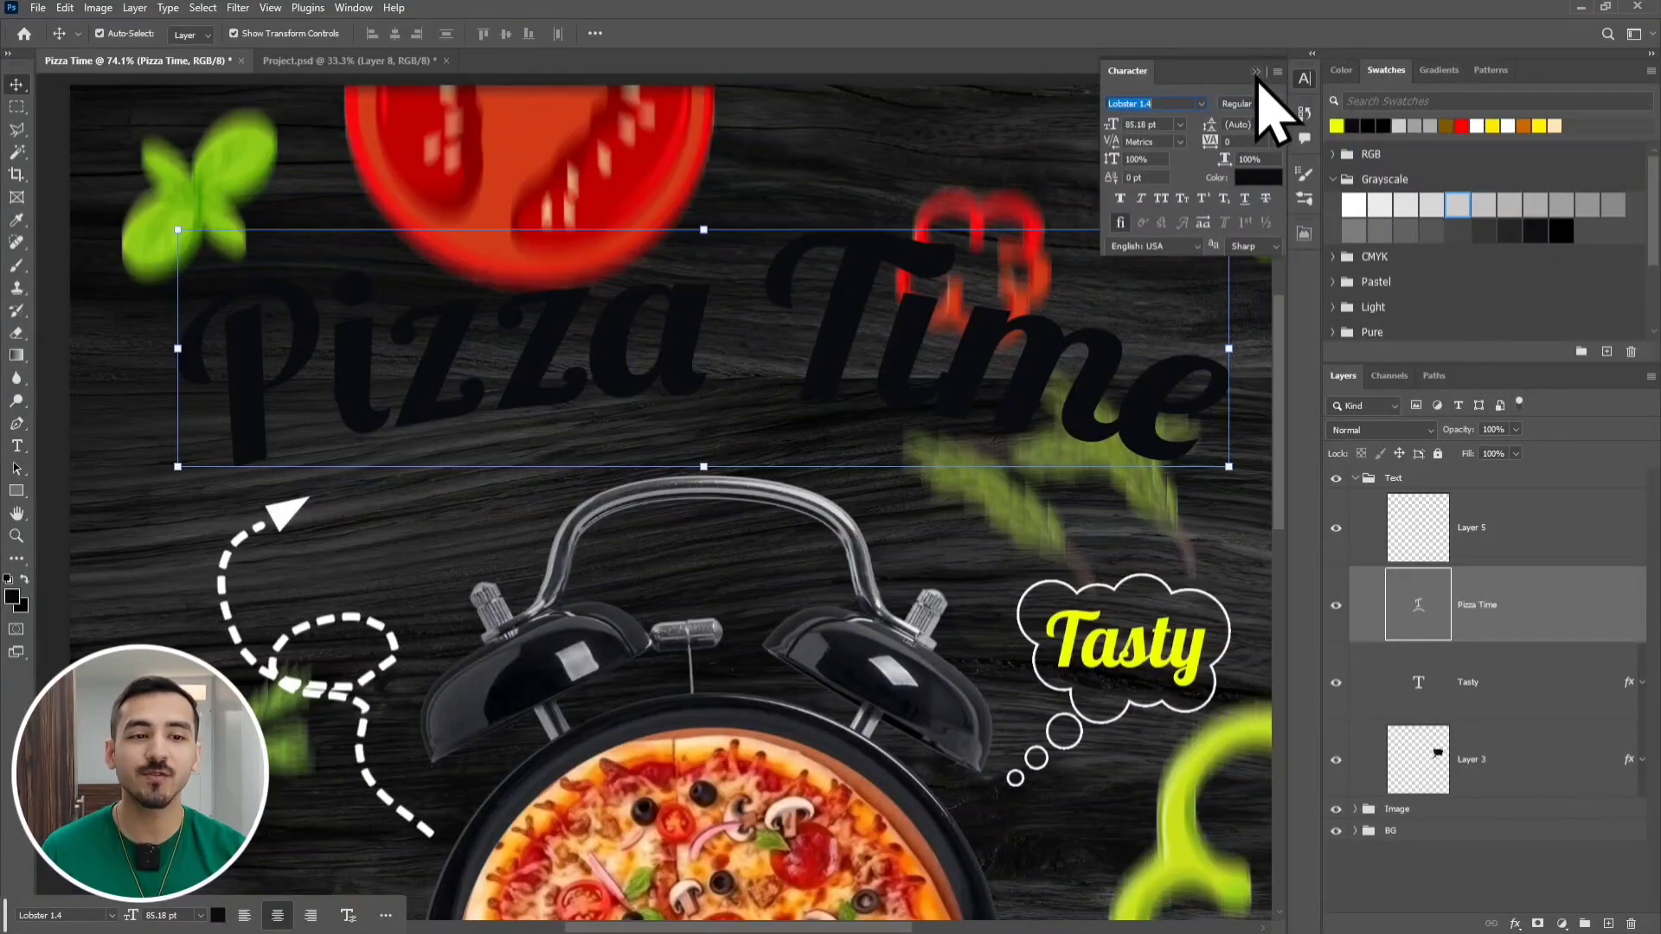
click(1305, 80)
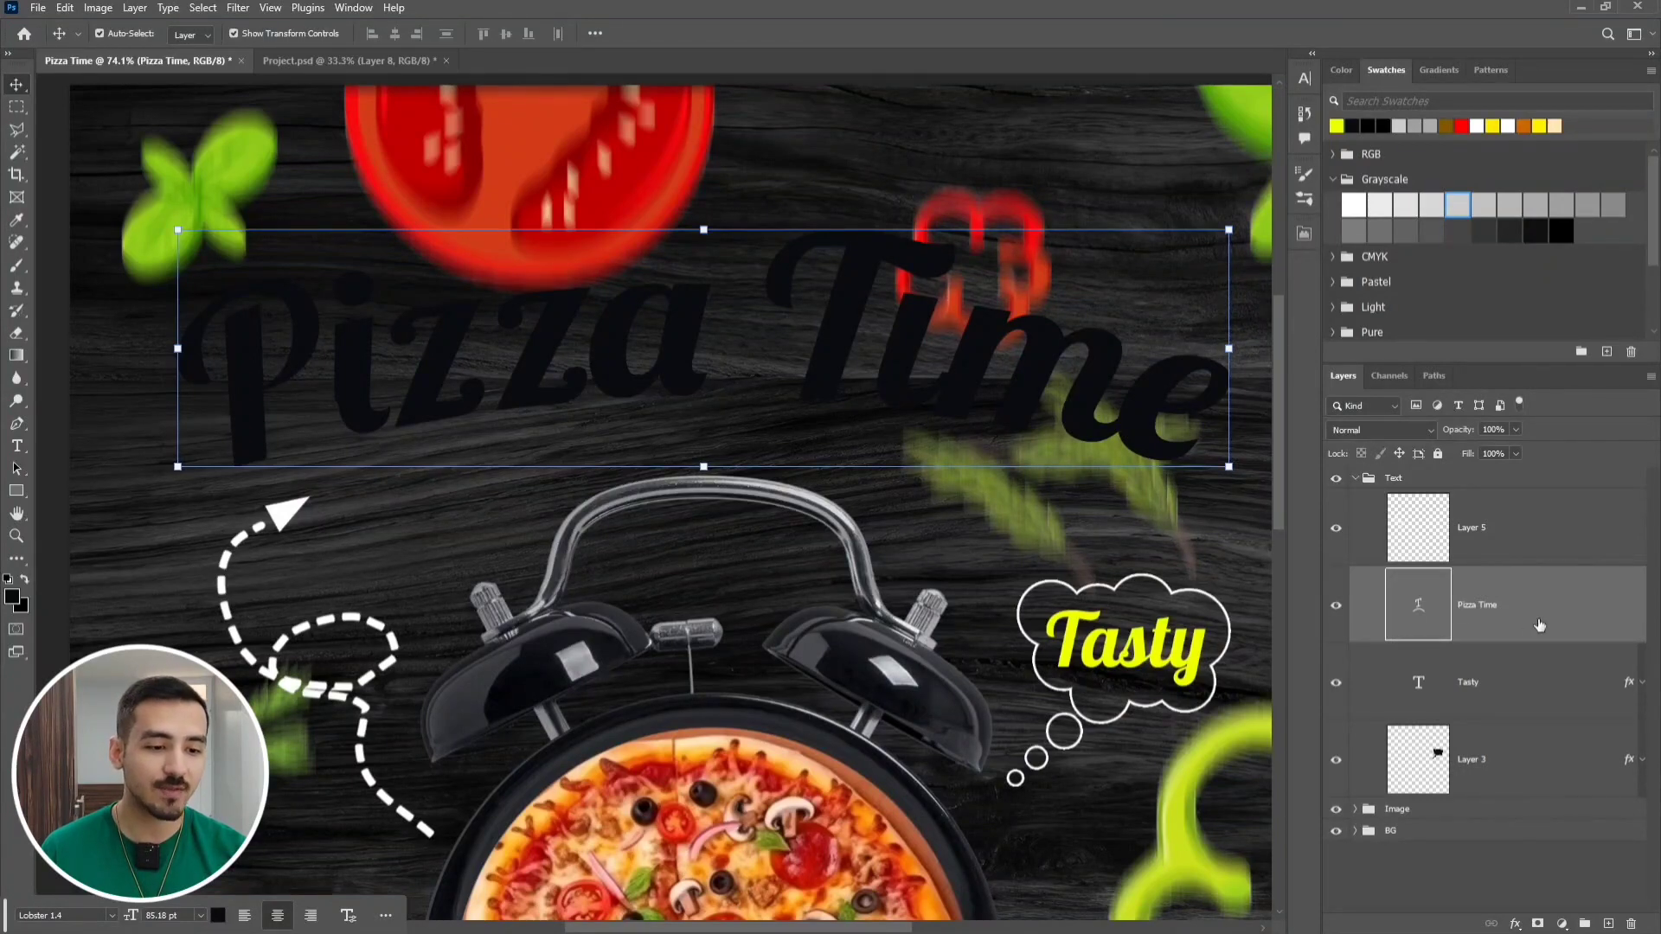
Add a blank layer above the Pizza Time text layer and merge the two into one raster layer
click(1610, 925)
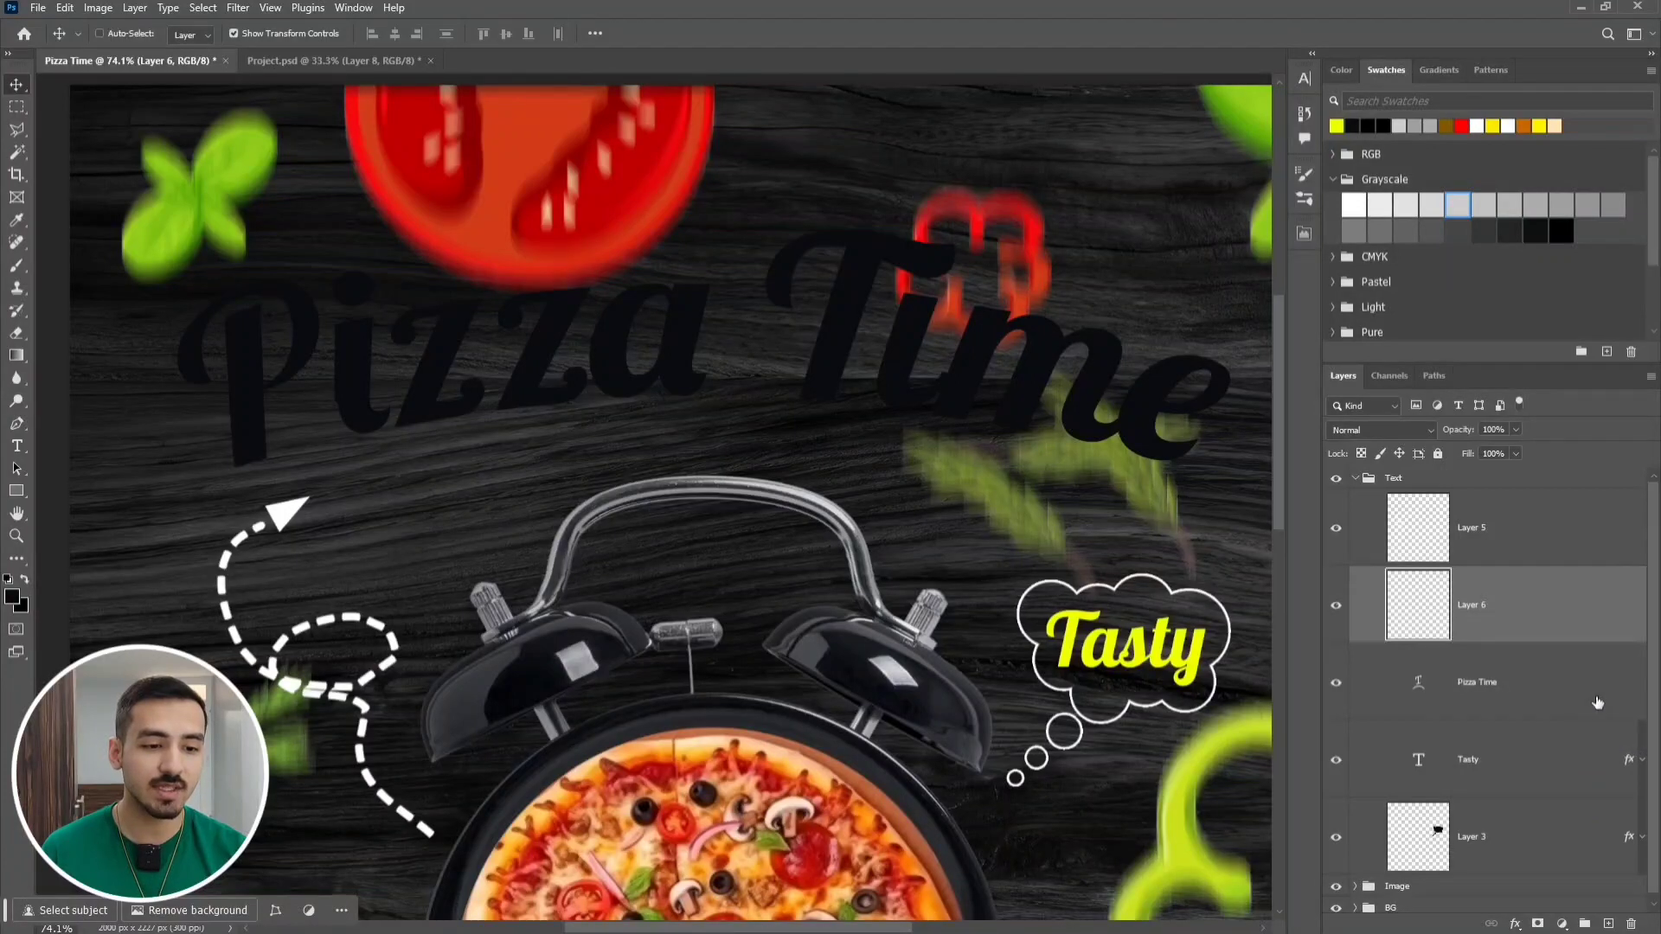
ctrl+click(1598, 702)
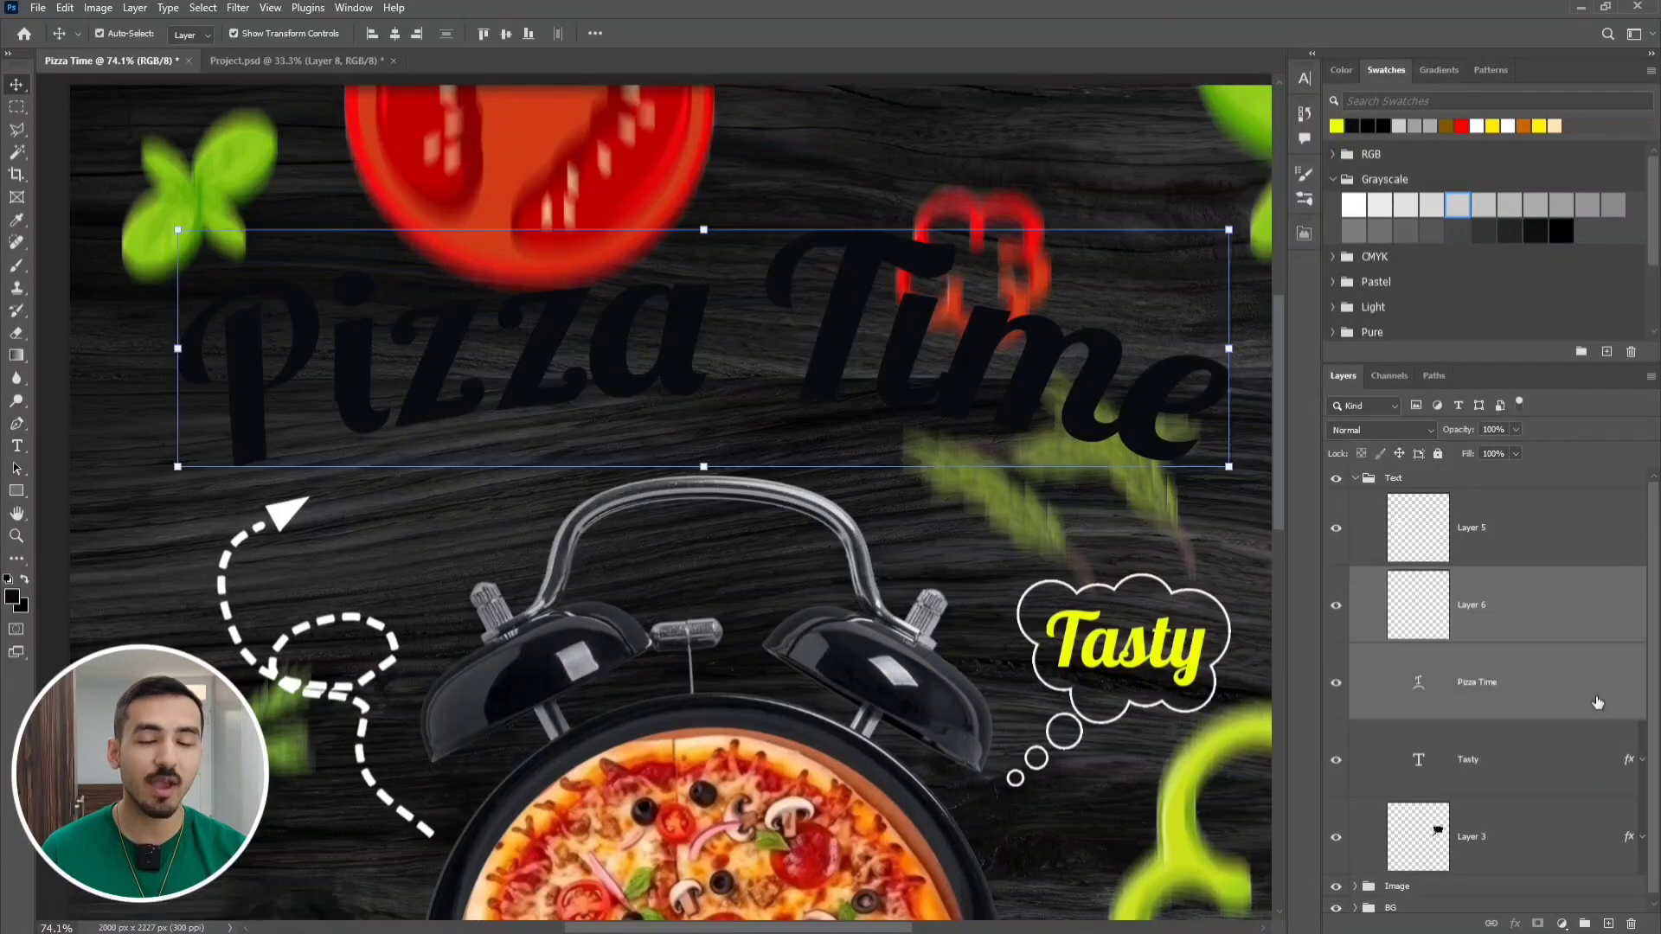
right_click(1554, 601)
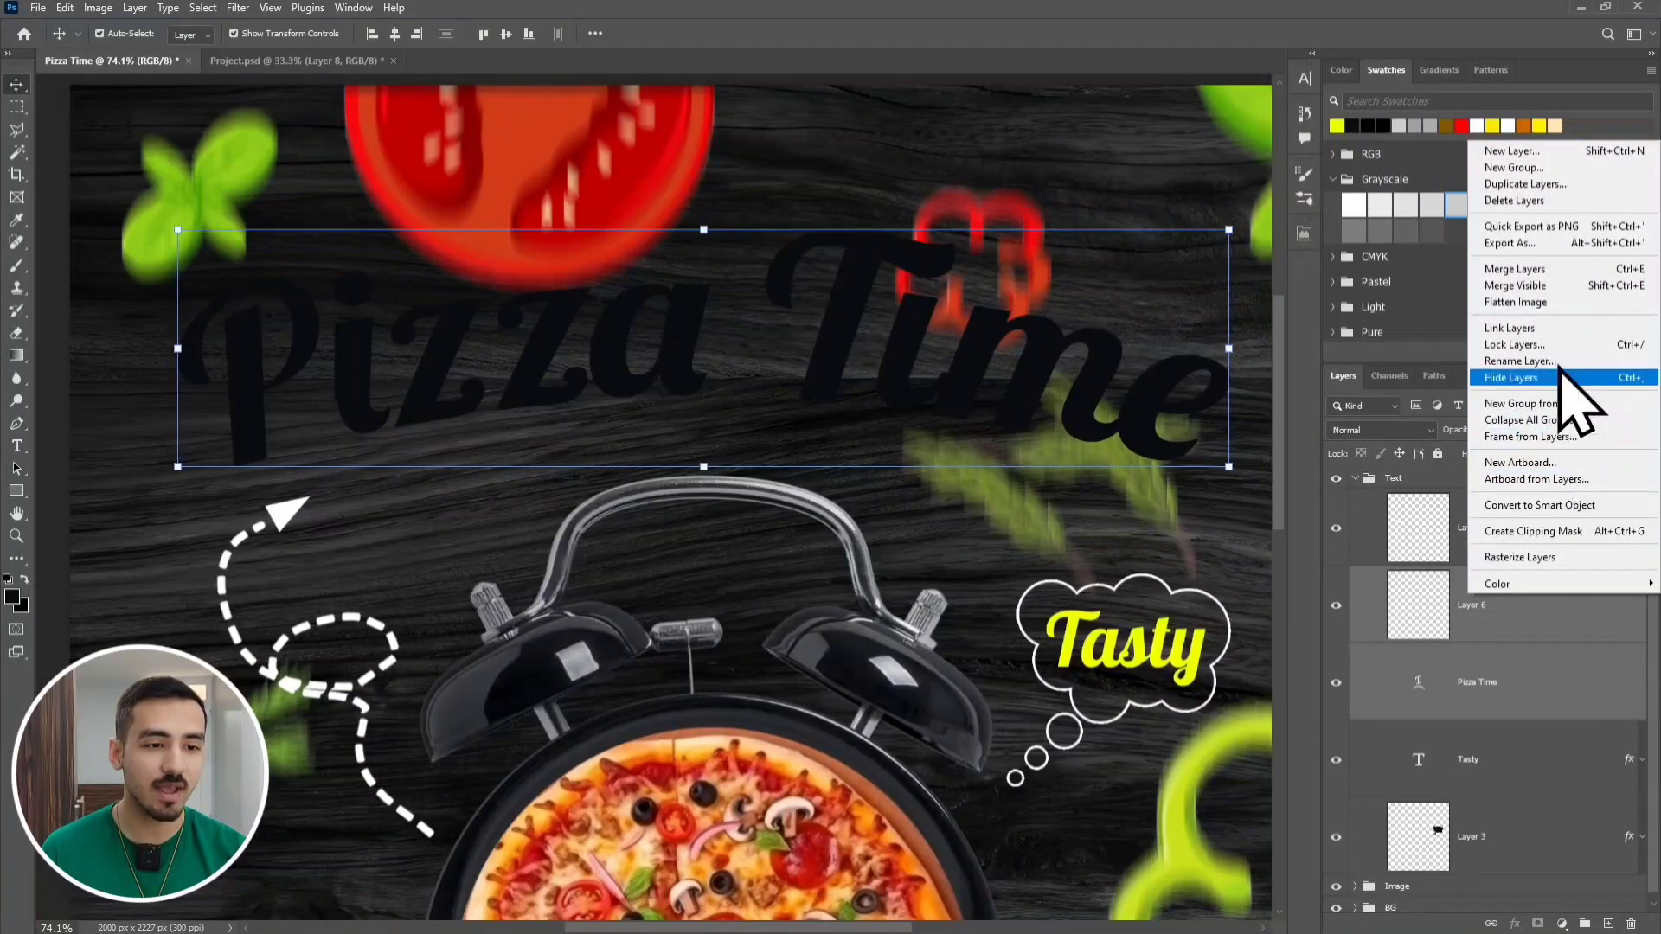
click(1543, 271)
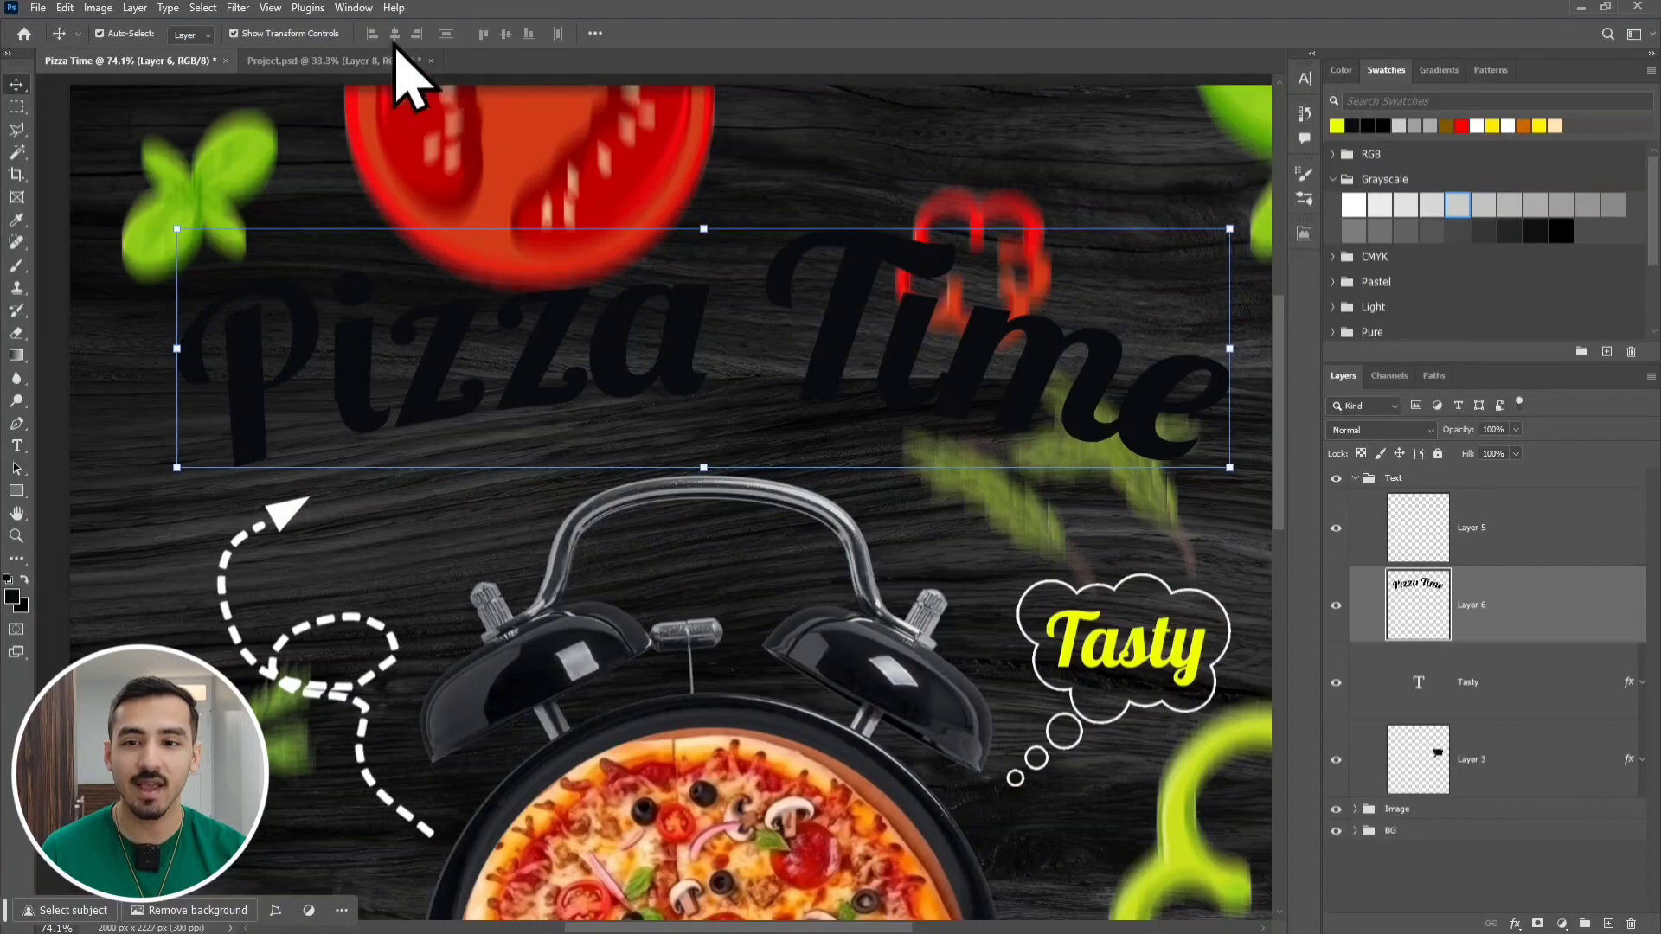
Open the merged title in Liquify and warp the stem edges of the letter P into jagged waves with the size 45 Forward Warp tool
click(235, 8)
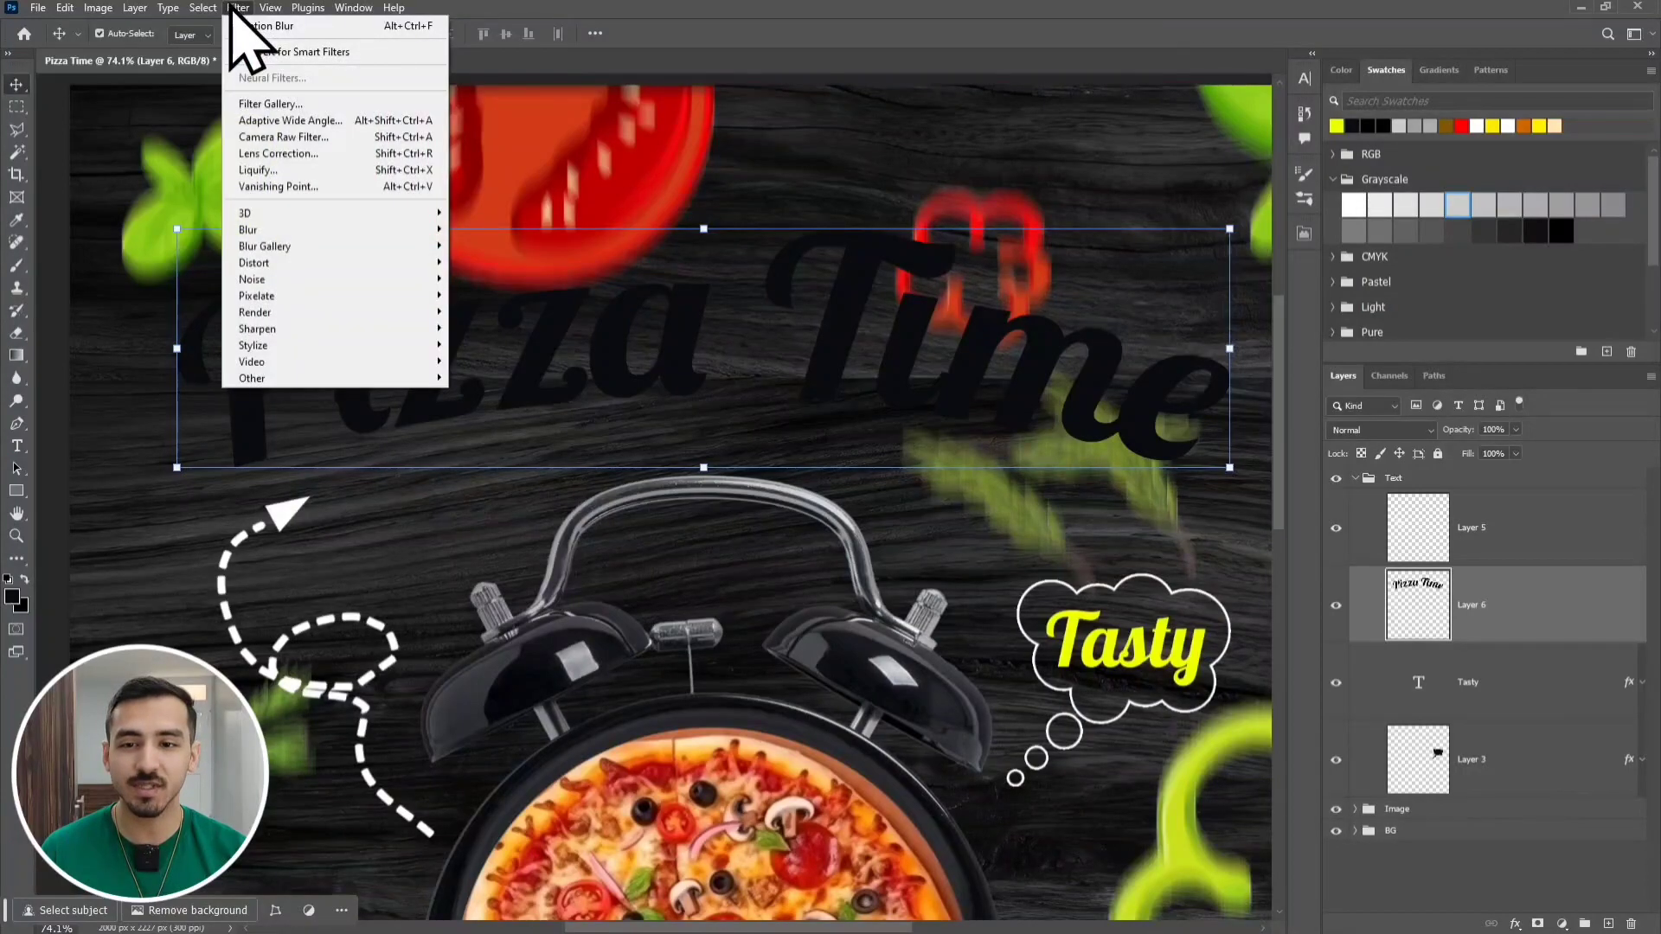
click(298, 172)
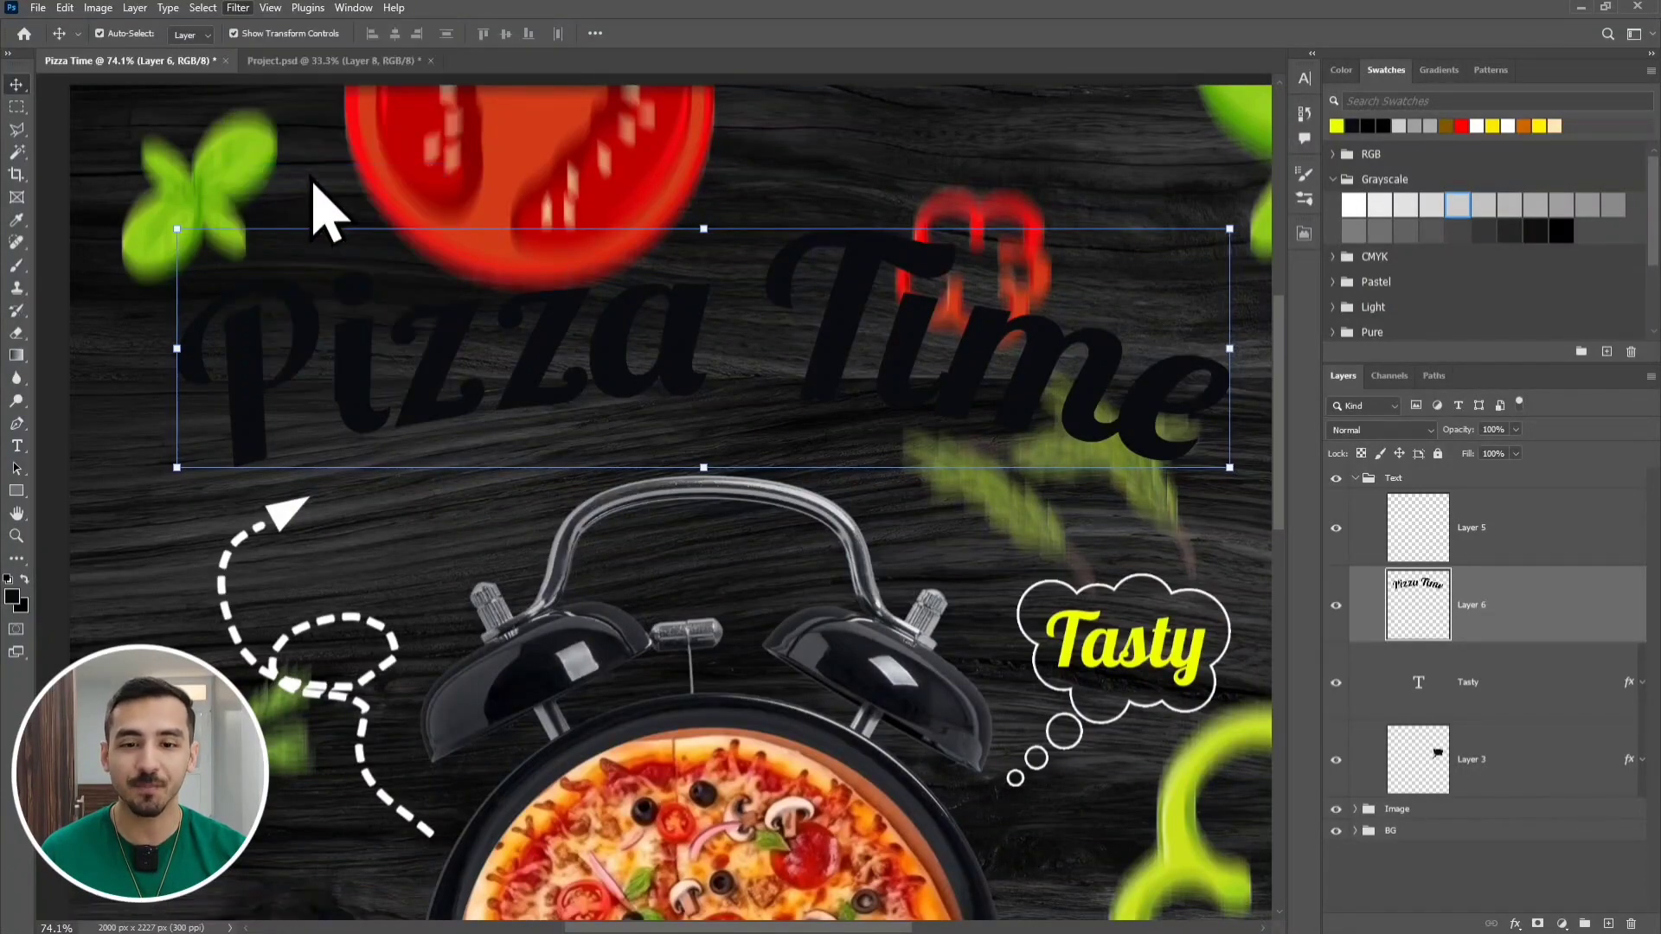
scroll(655, 515, up, 10)
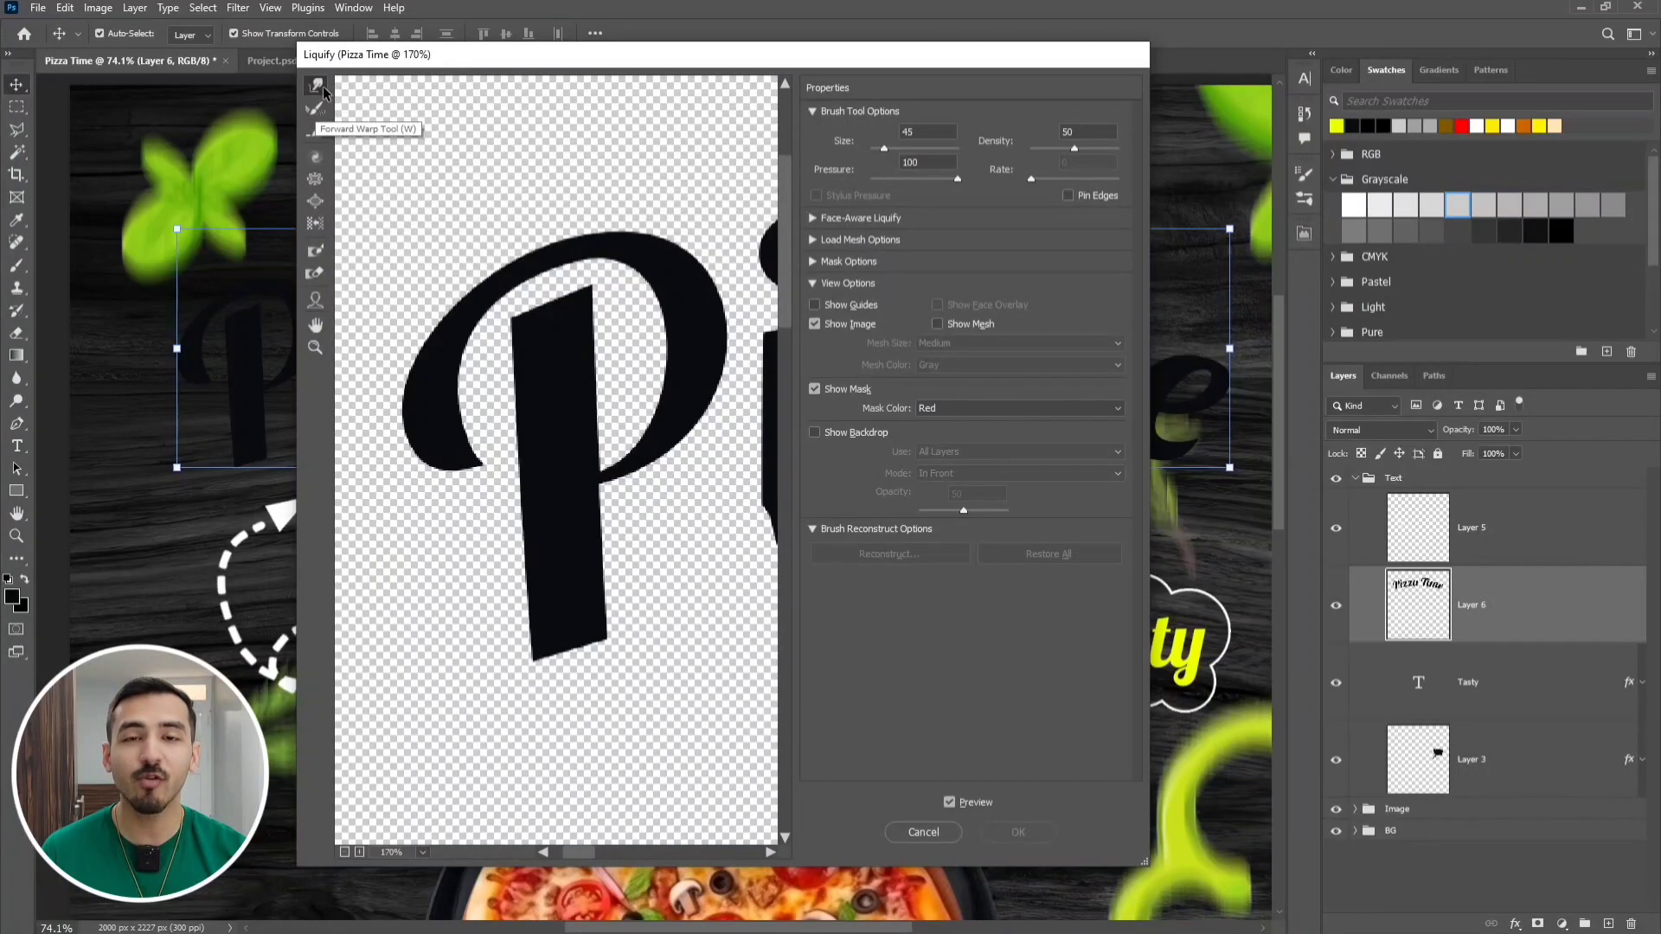
mouse_move(574, 386)
mouse_down()
mouse_move(632, 400)
mouse_move(635, 348)
mouse_up()
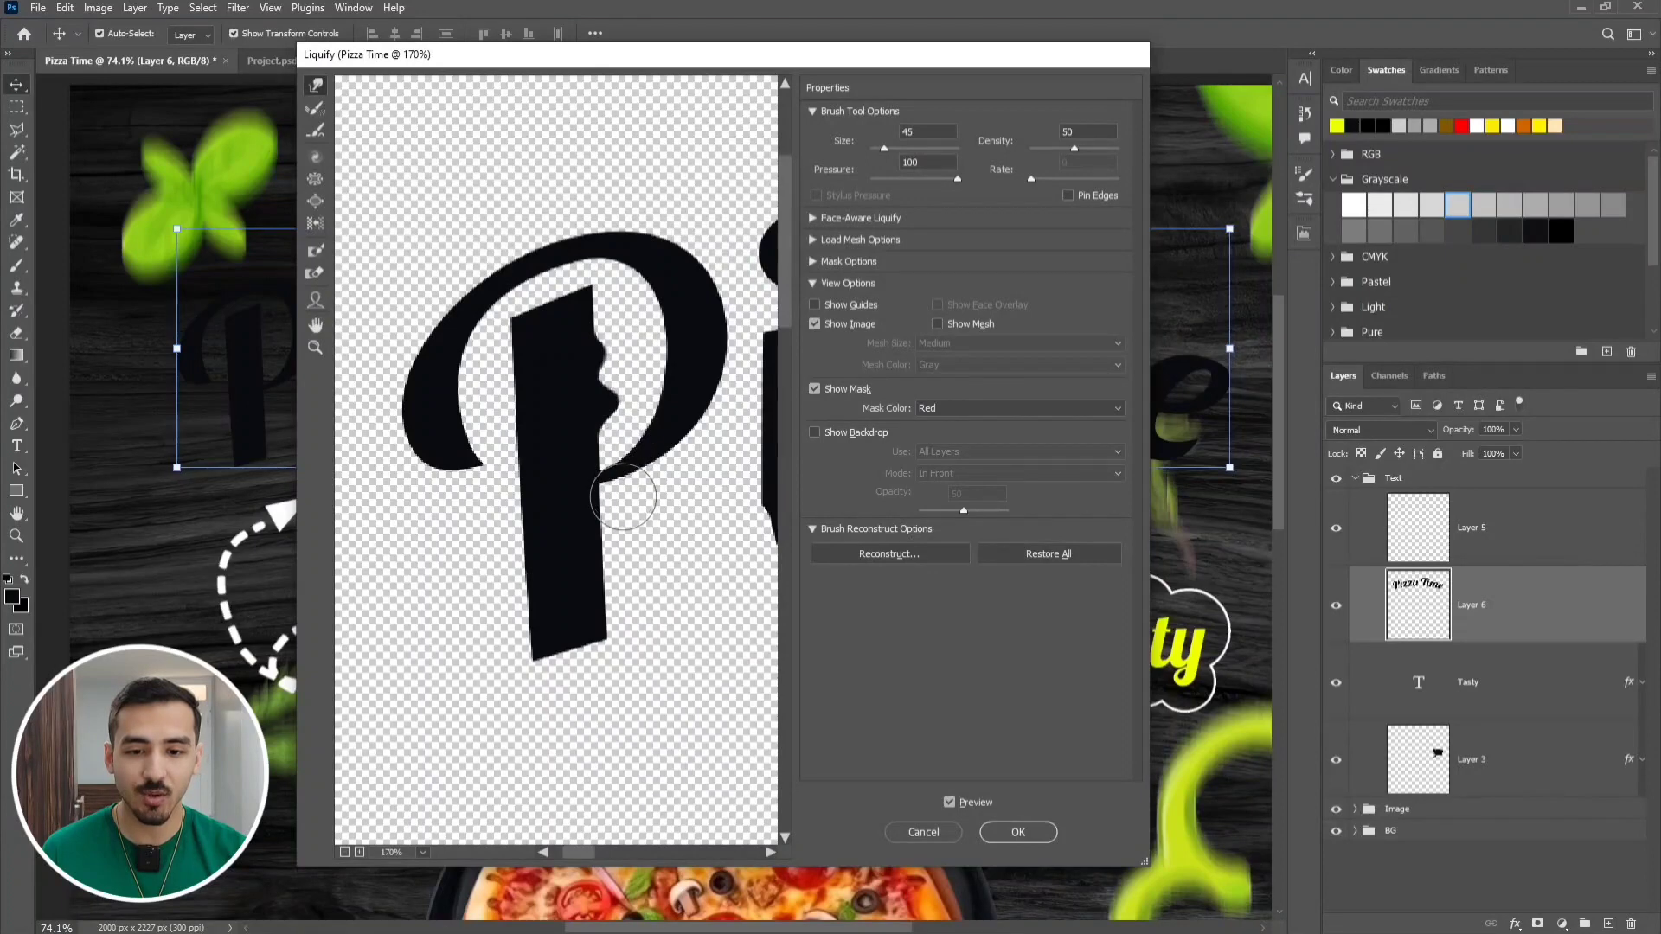
drag(621, 519, 547, 538)
drag(520, 611, 573, 587)
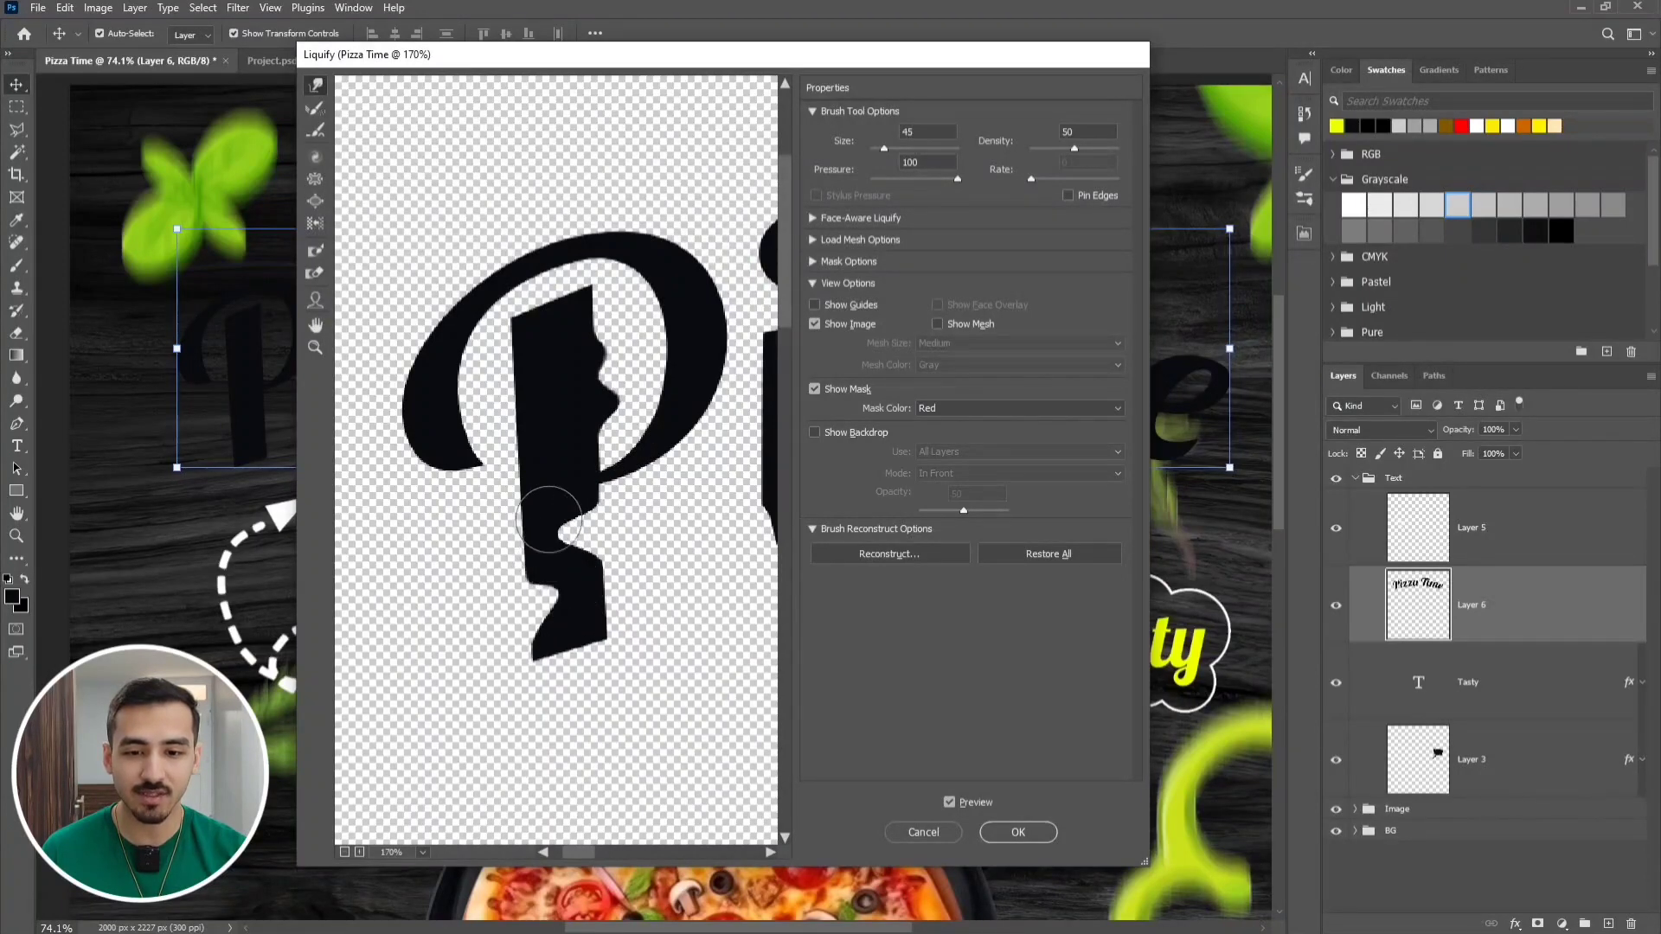
drag(519, 464, 548, 464)
drag(530, 352, 539, 374)
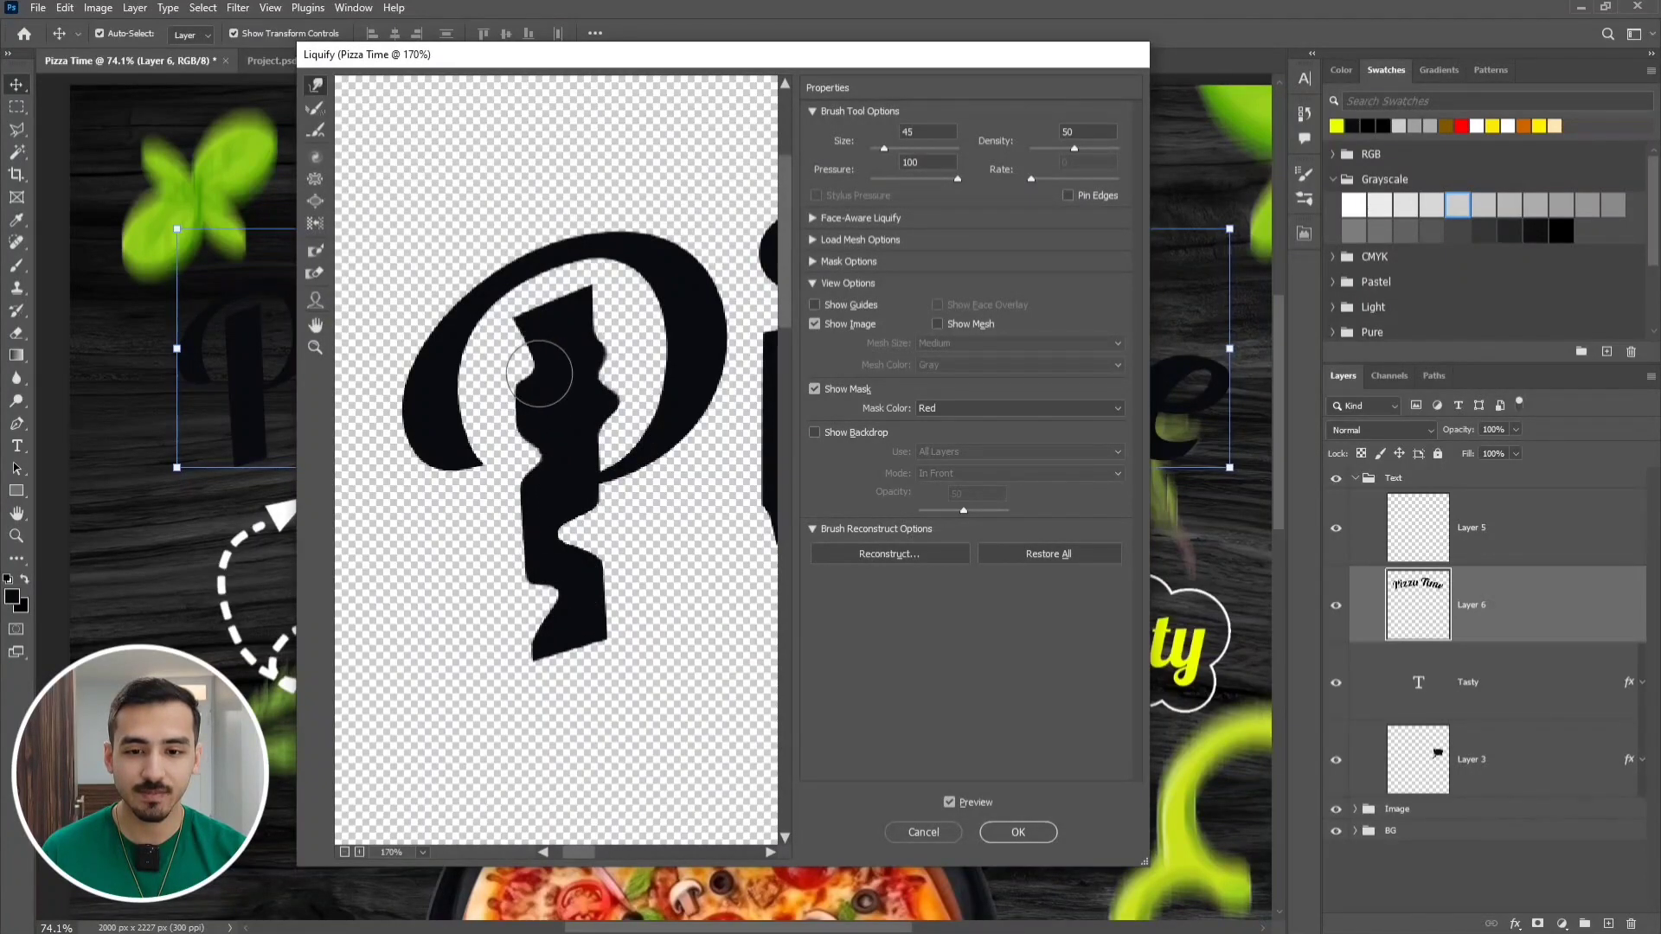
Warp the edges of the remaining Pizza Time letters into the same melted, jagged shape and apply the Liquify filter
scroll(588, 402, down, 5)
drag(625, 408, 436, 428)
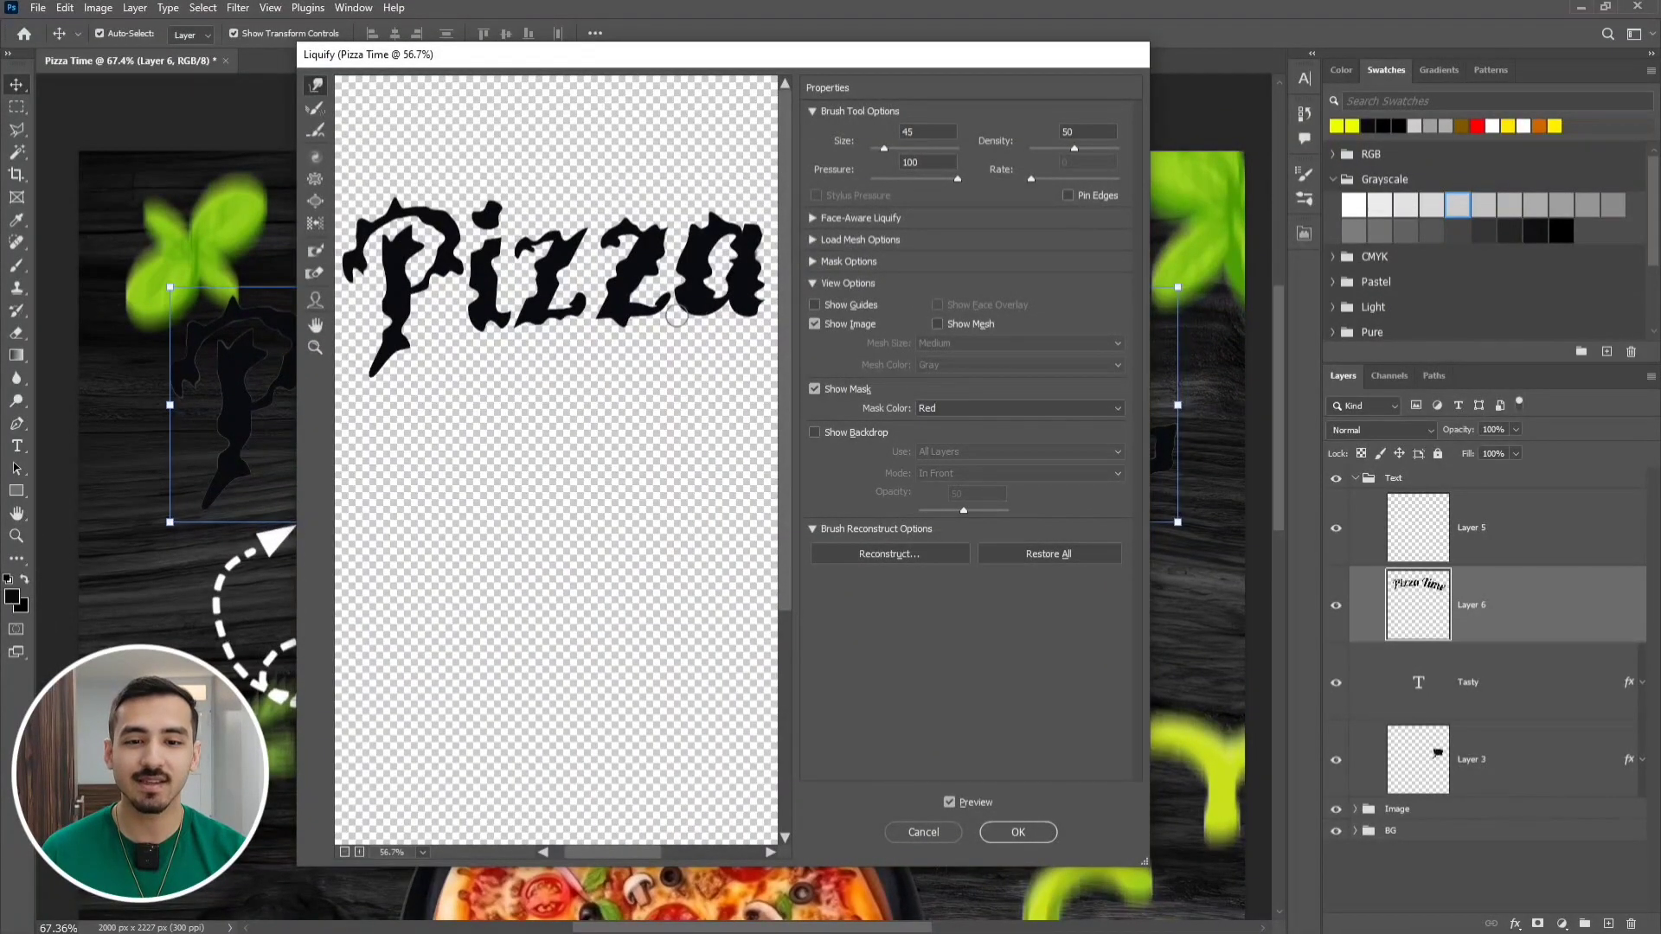
drag(676, 318, 243, 386)
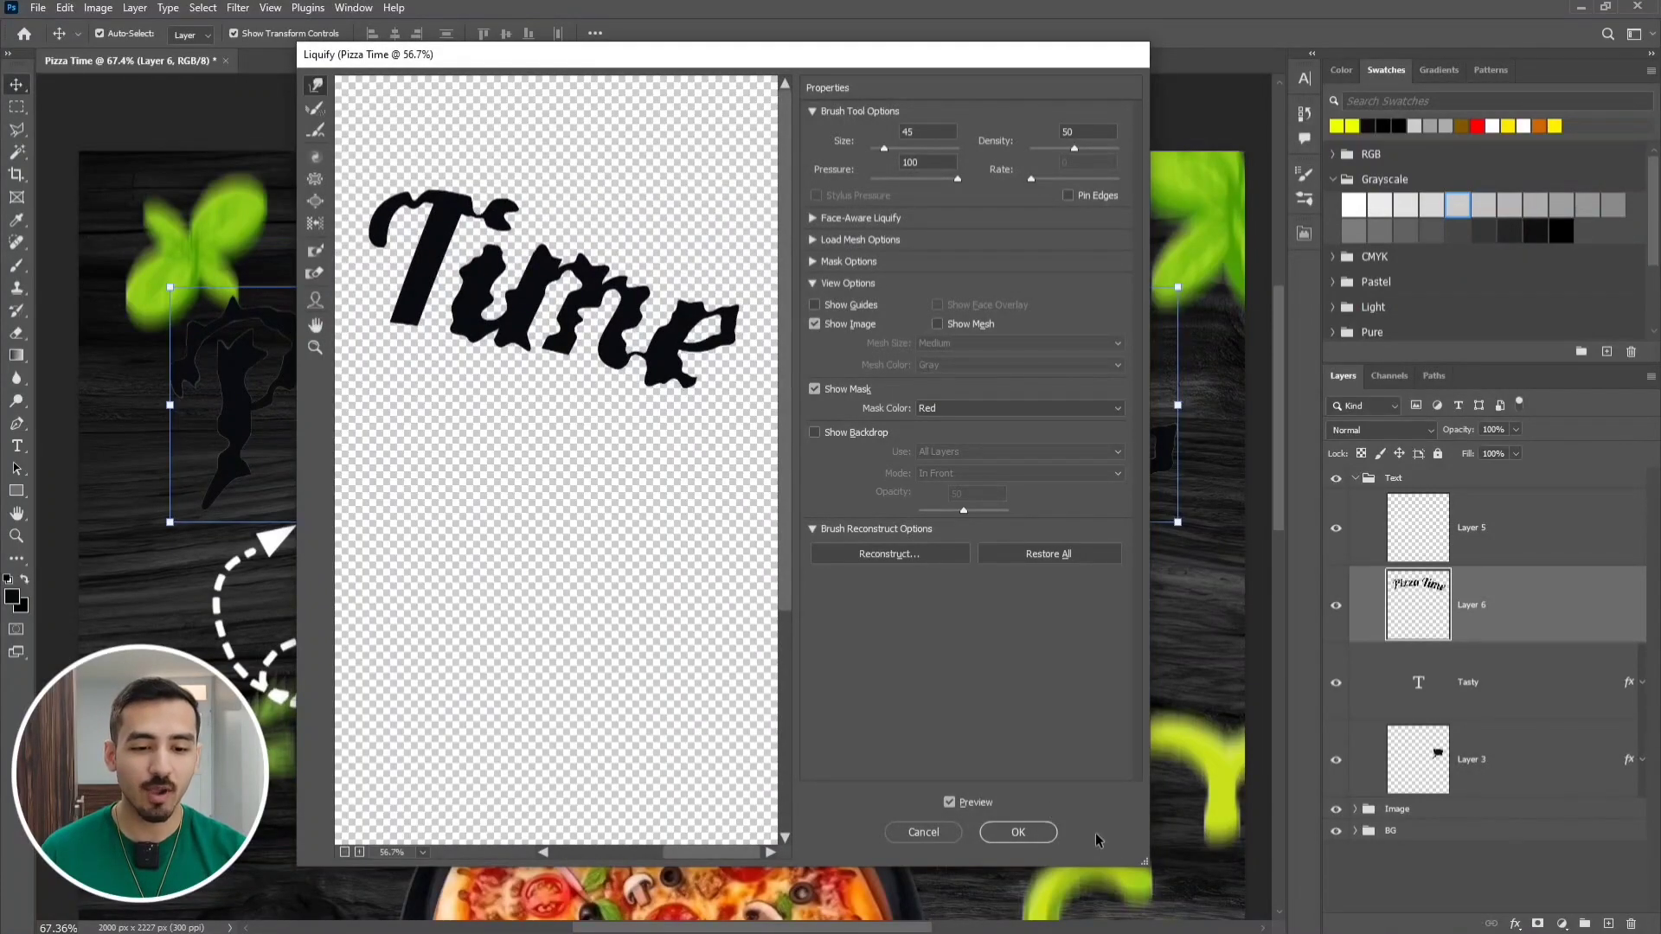
click(1019, 832)
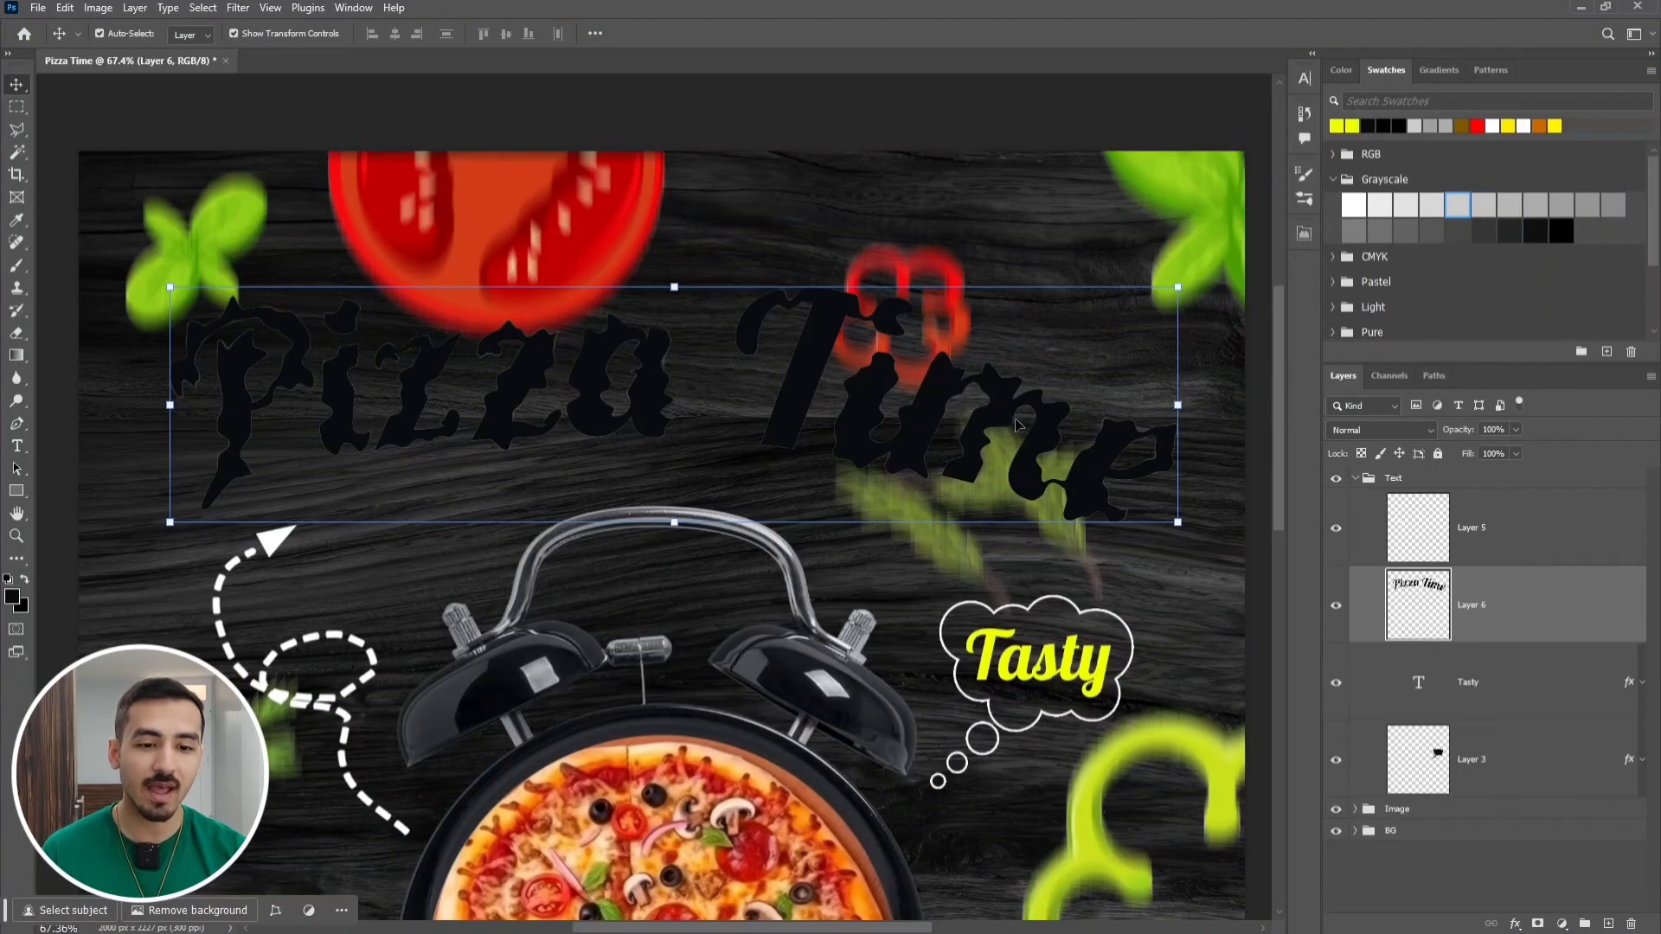
Collapse the Text group and give the whole group a Normal, 100% opacity Color Overlay in yellow f0ff00
click(1440, 483)
click(1357, 481)
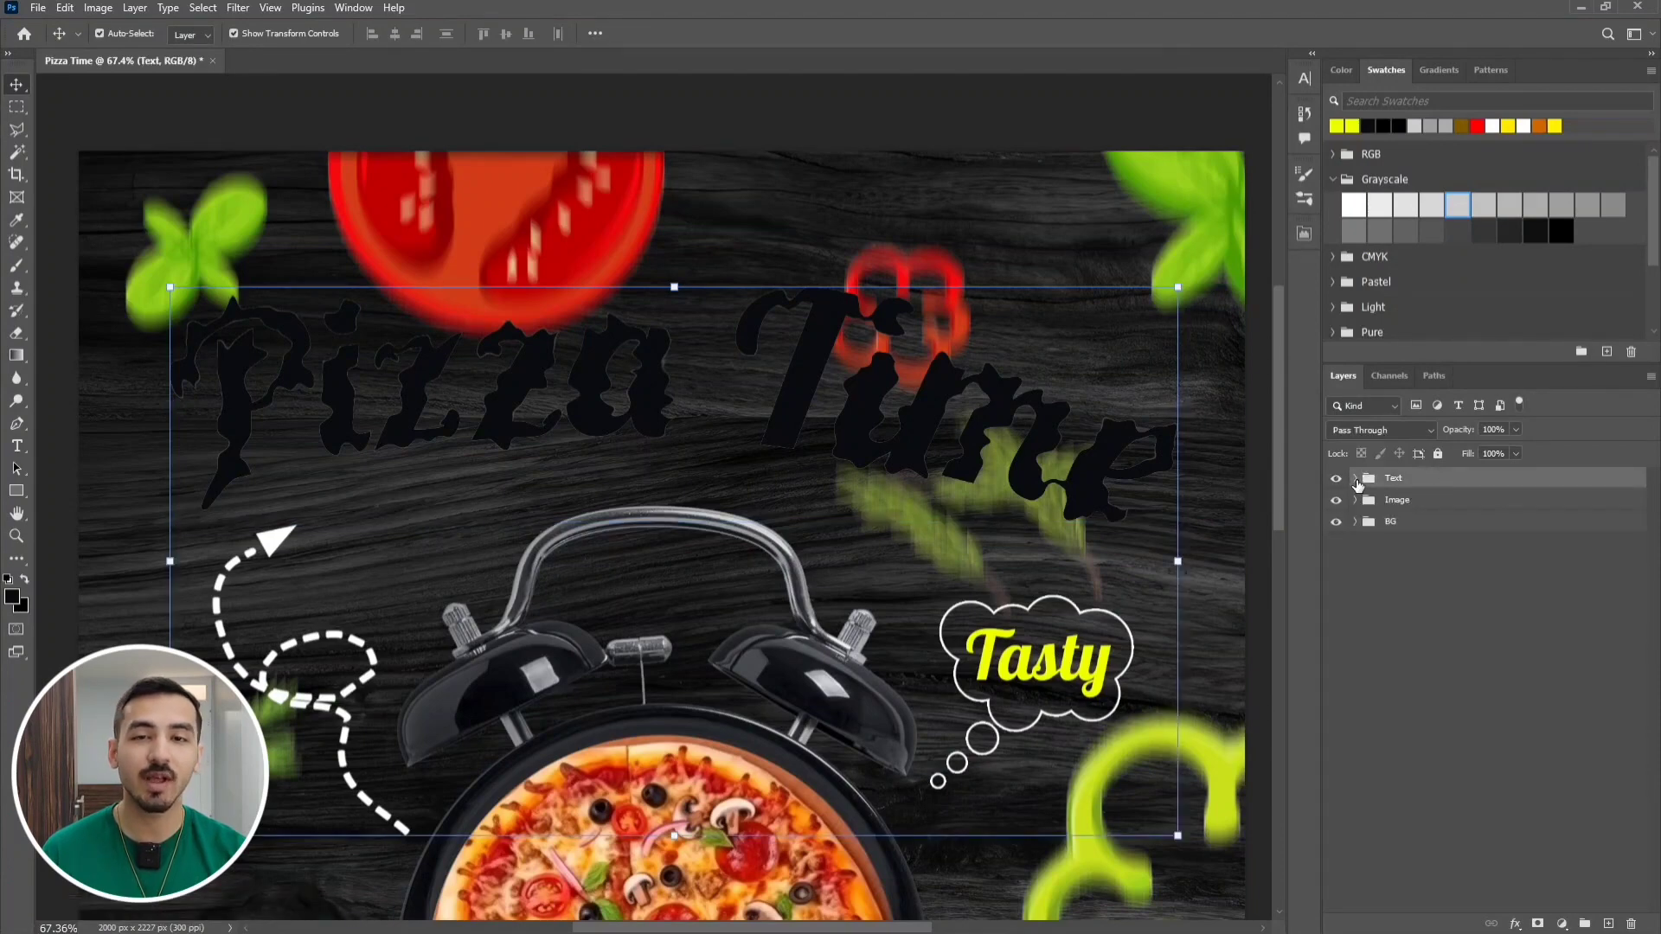
click(1515, 924)
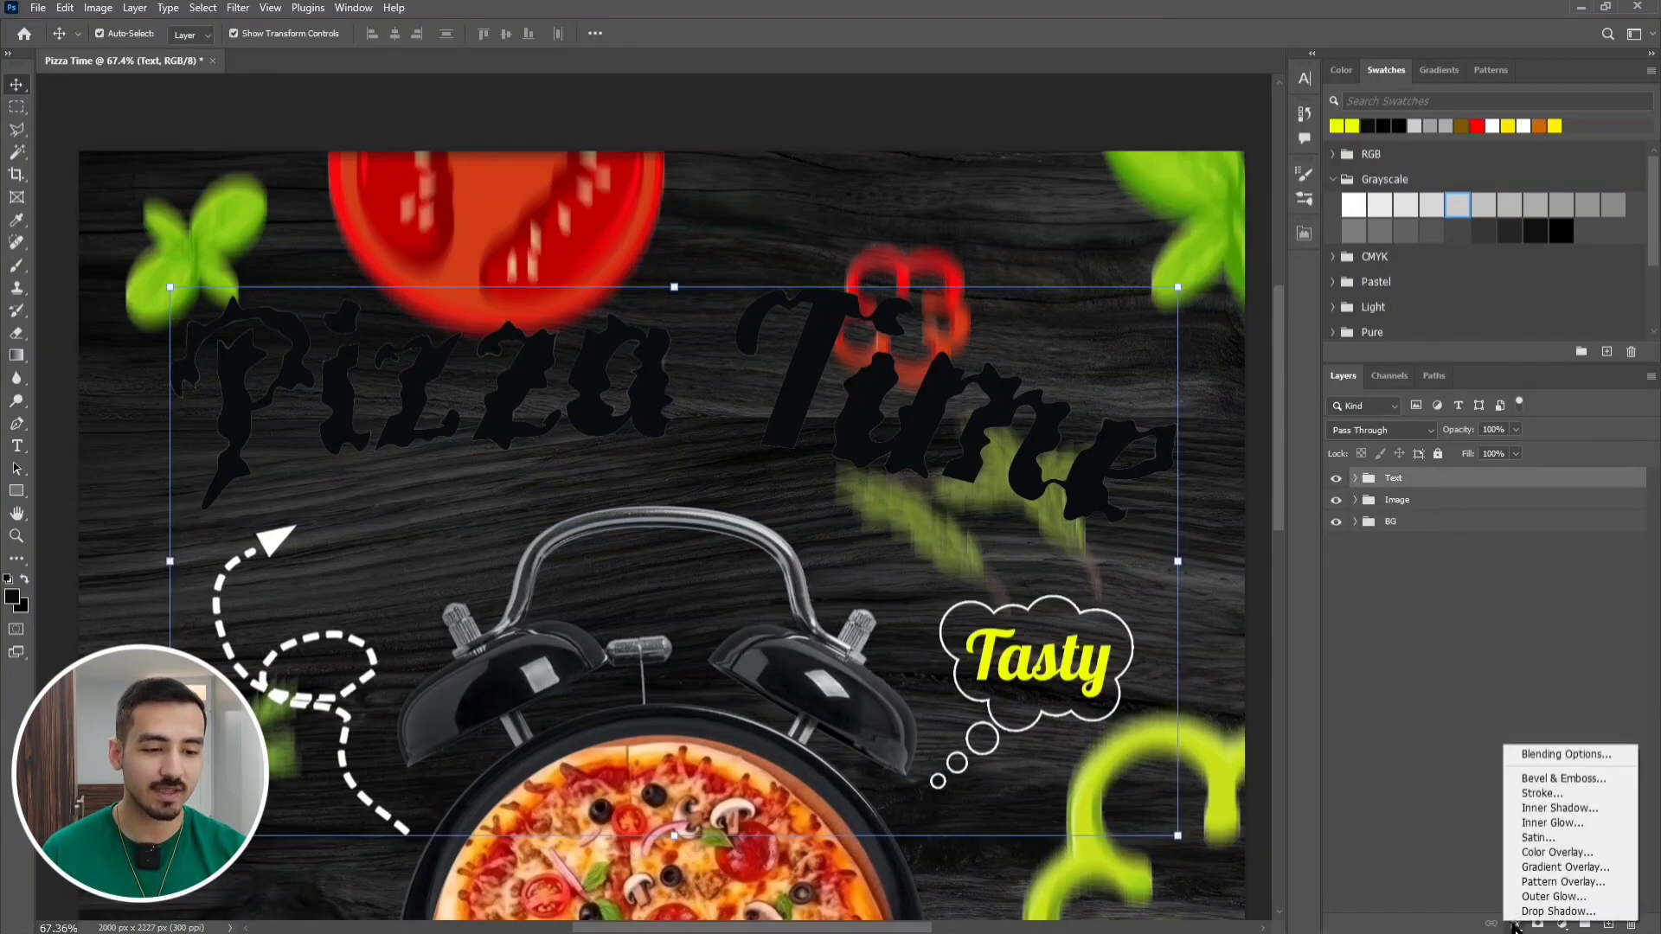
click(1549, 850)
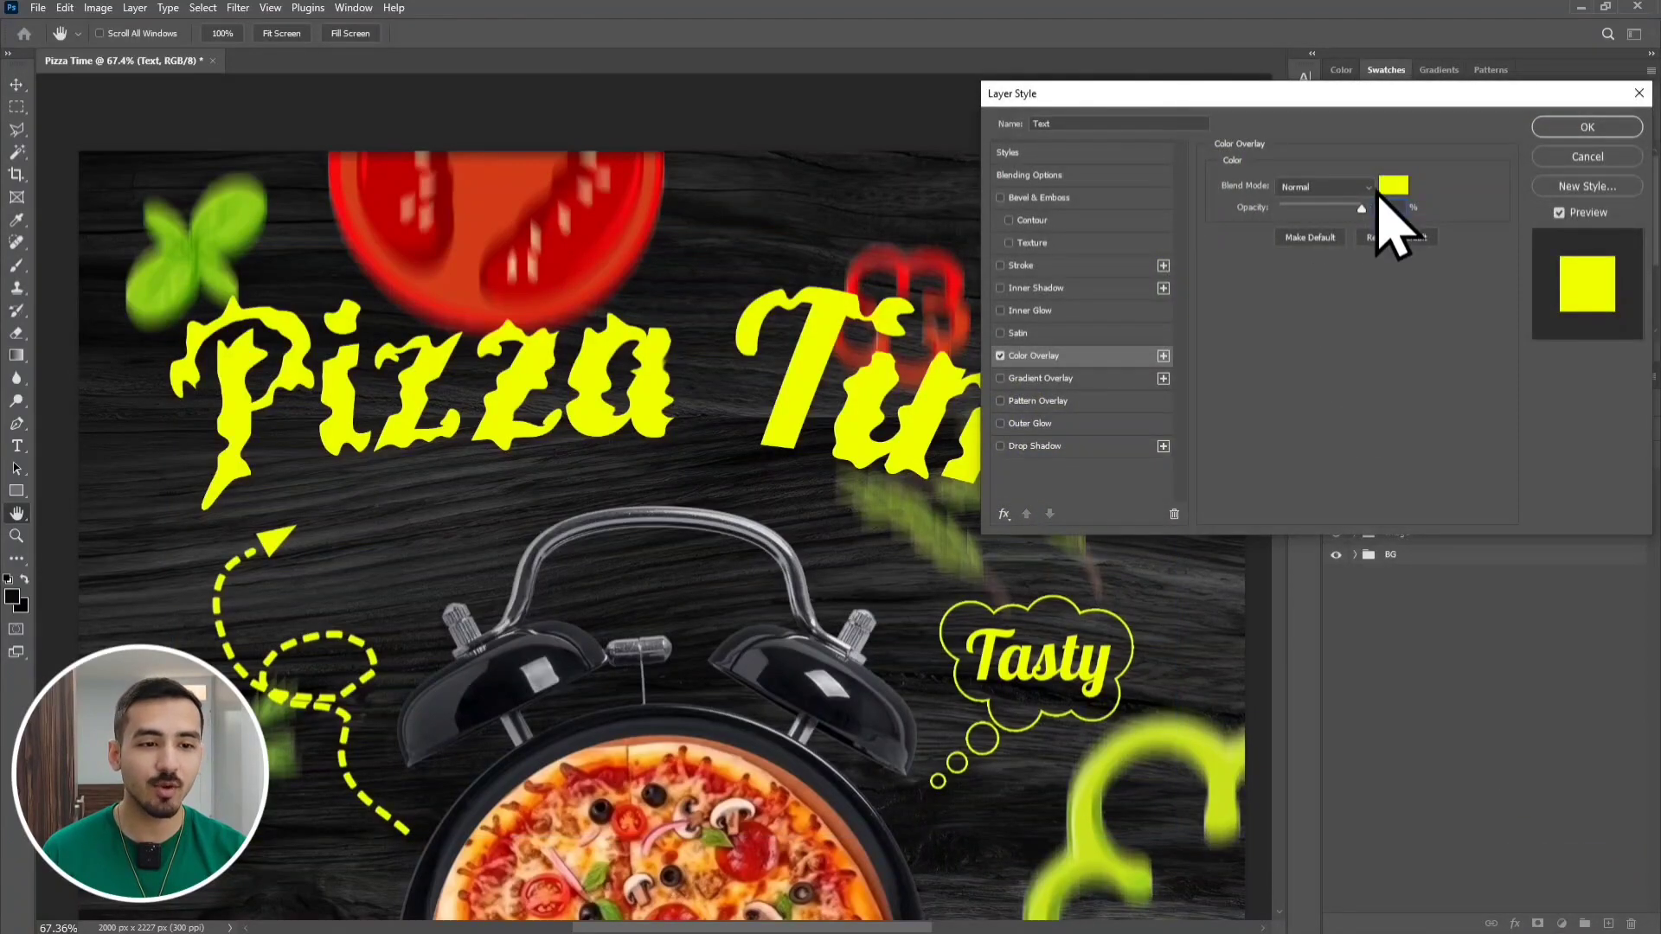
click(1400, 187)
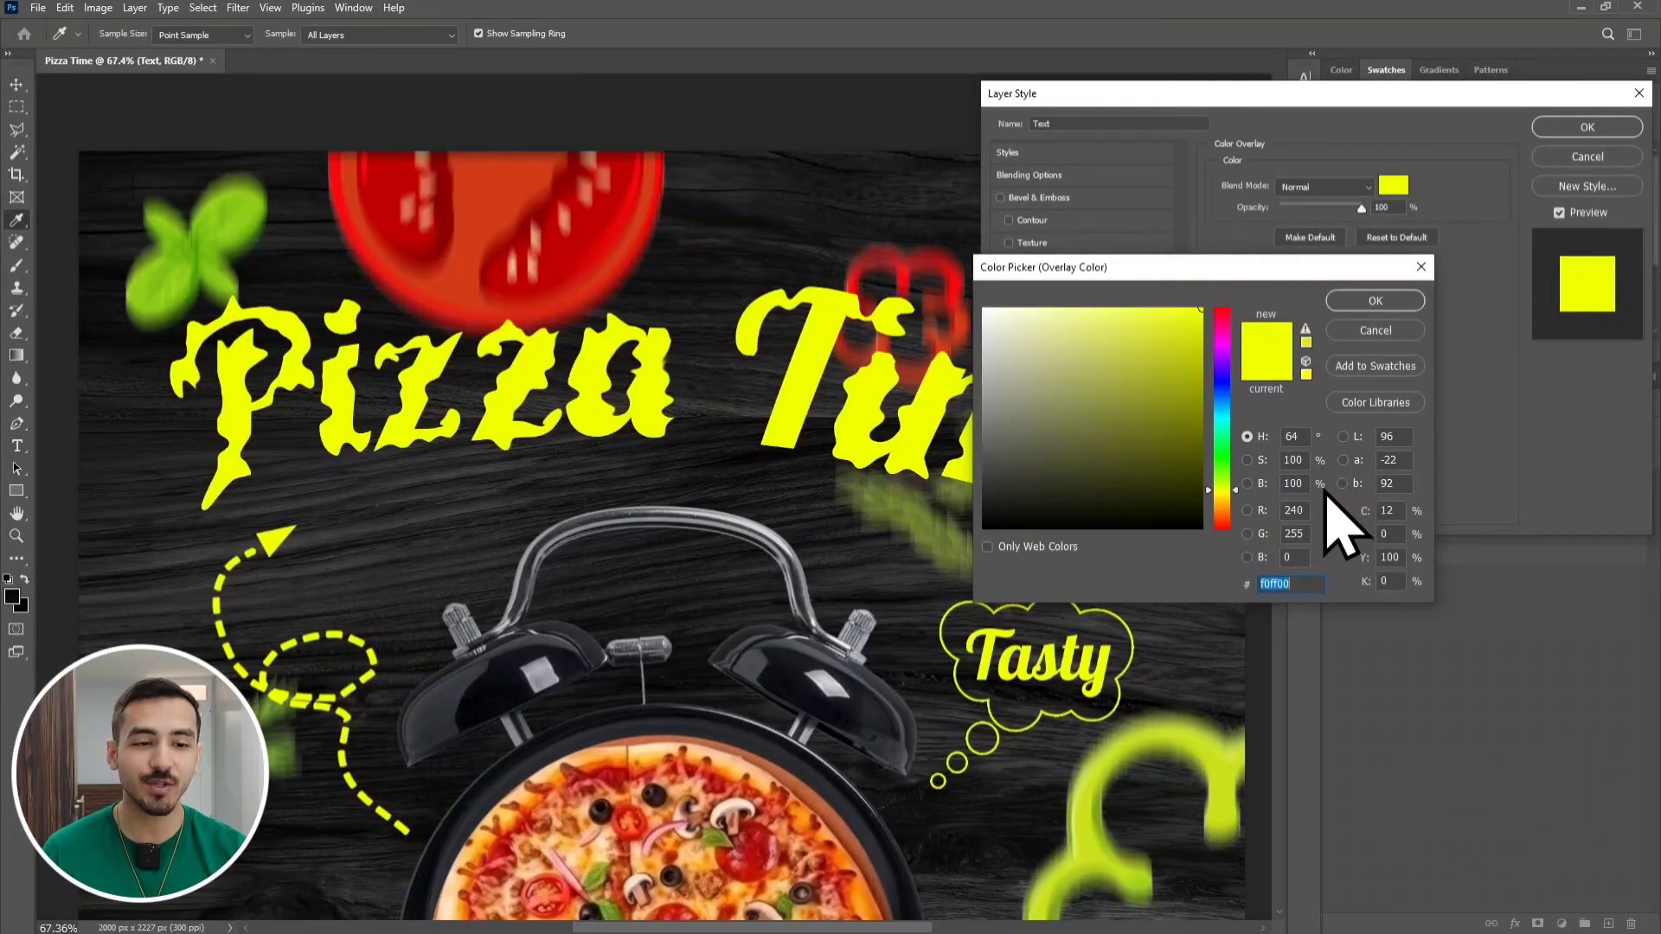
click(1376, 302)
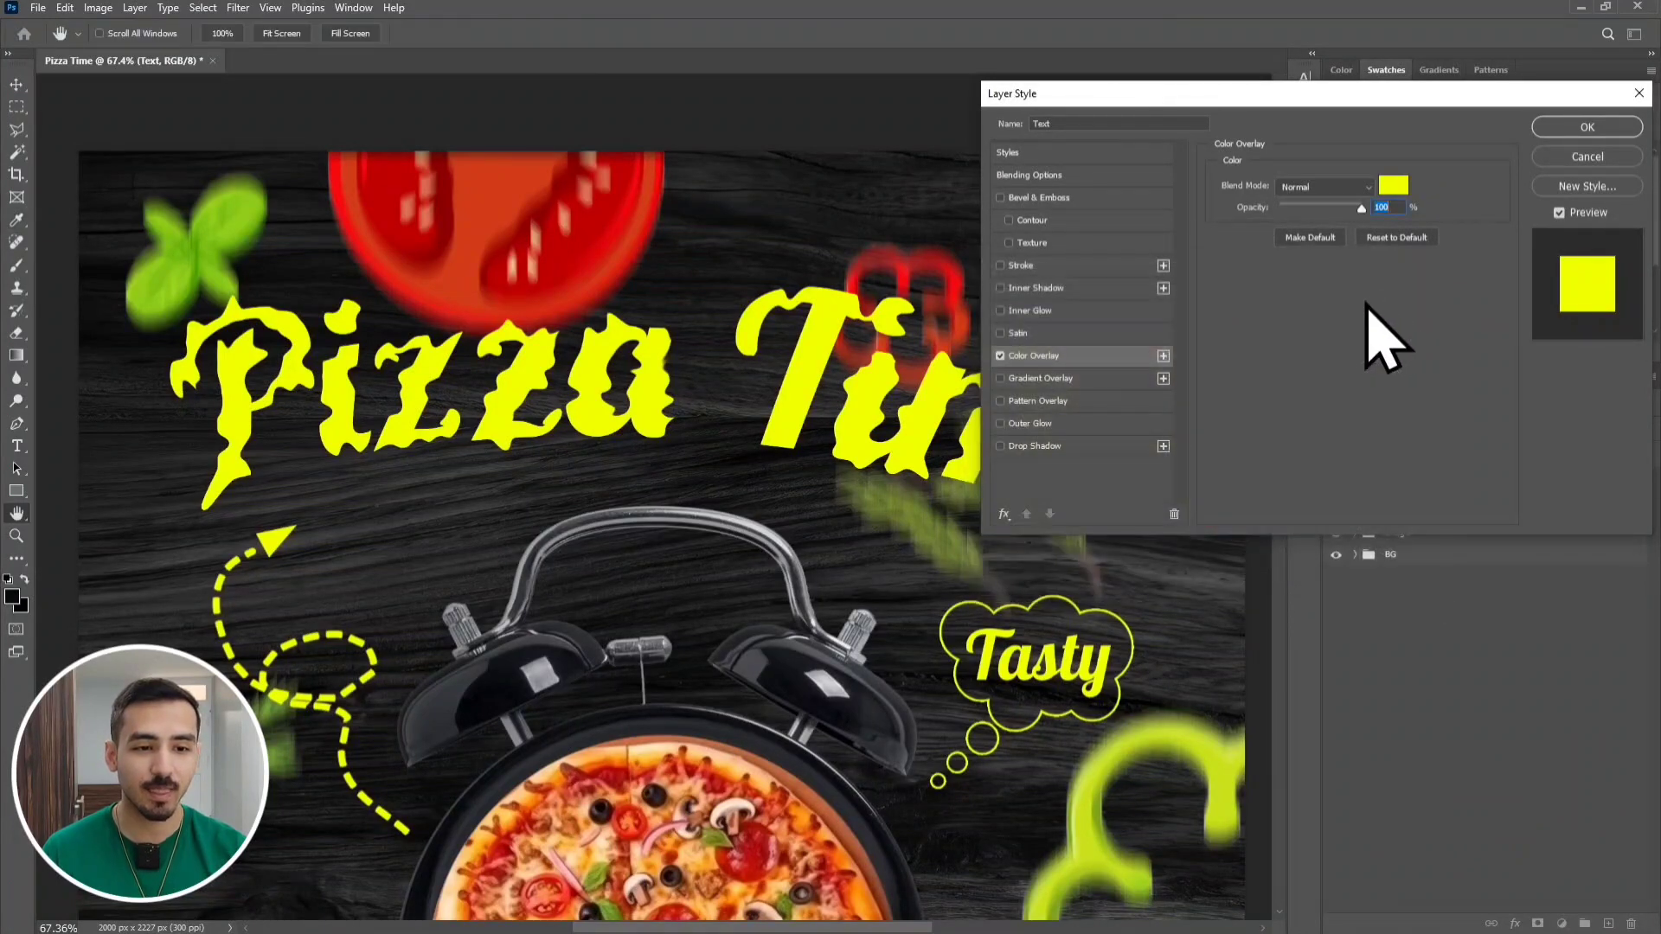
Add an Outer Glow to the Text group in orange cc6600, Normal blend mode, 100% opacity and 101 px size, and apply the layer style
click(1038, 424)
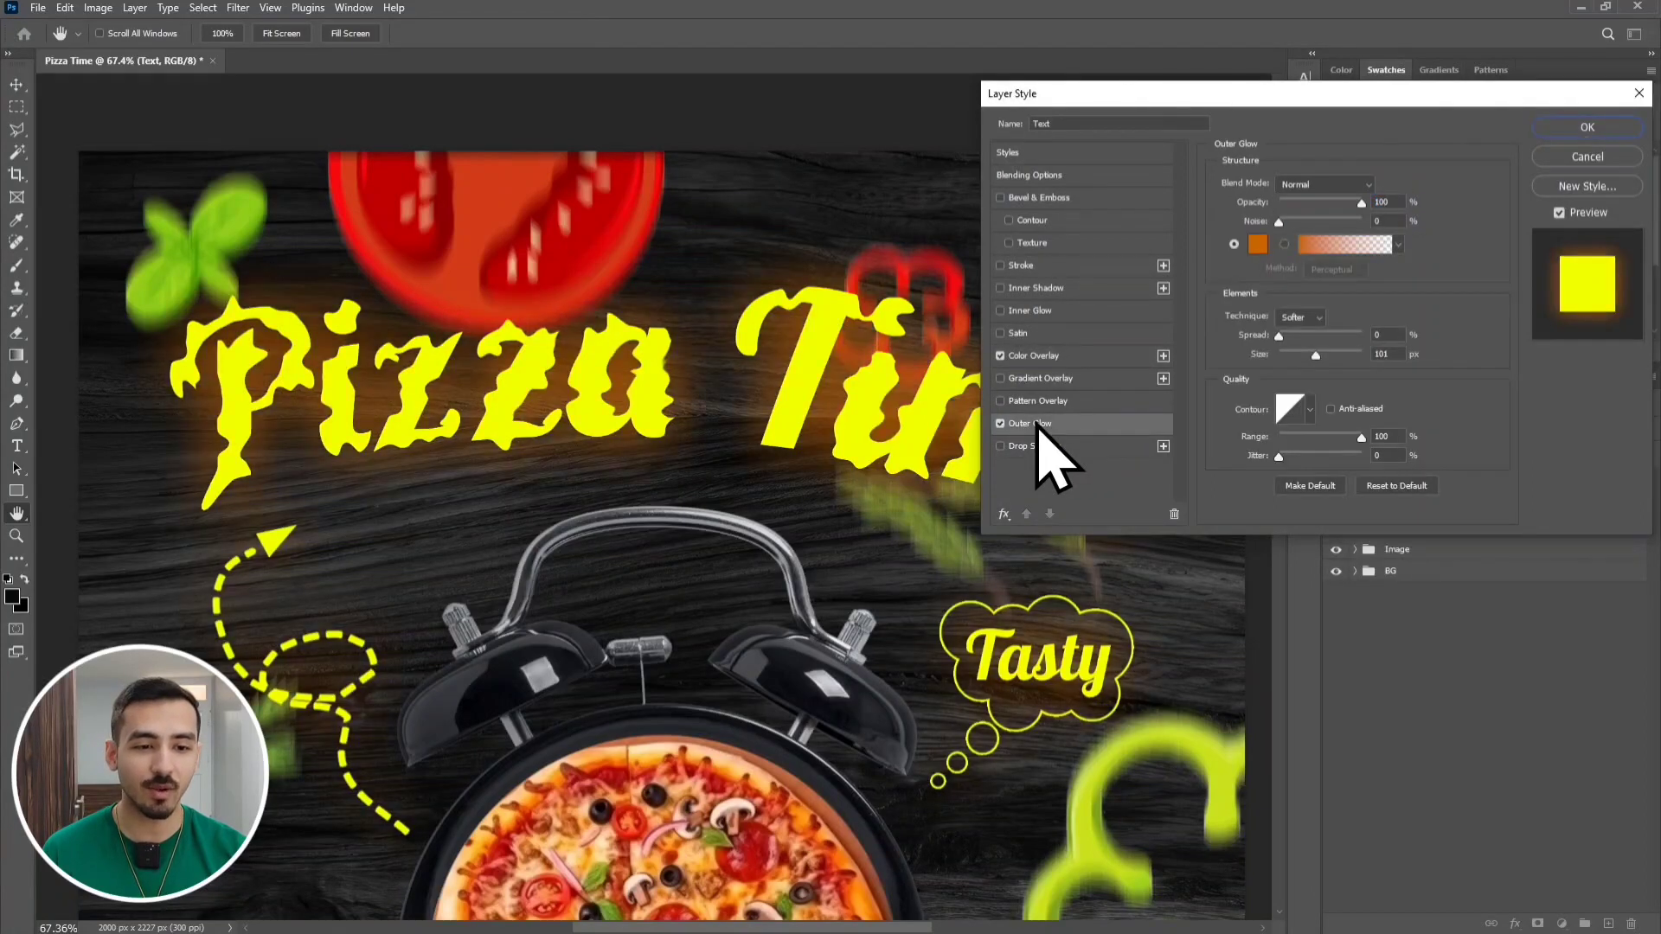
click(1259, 246)
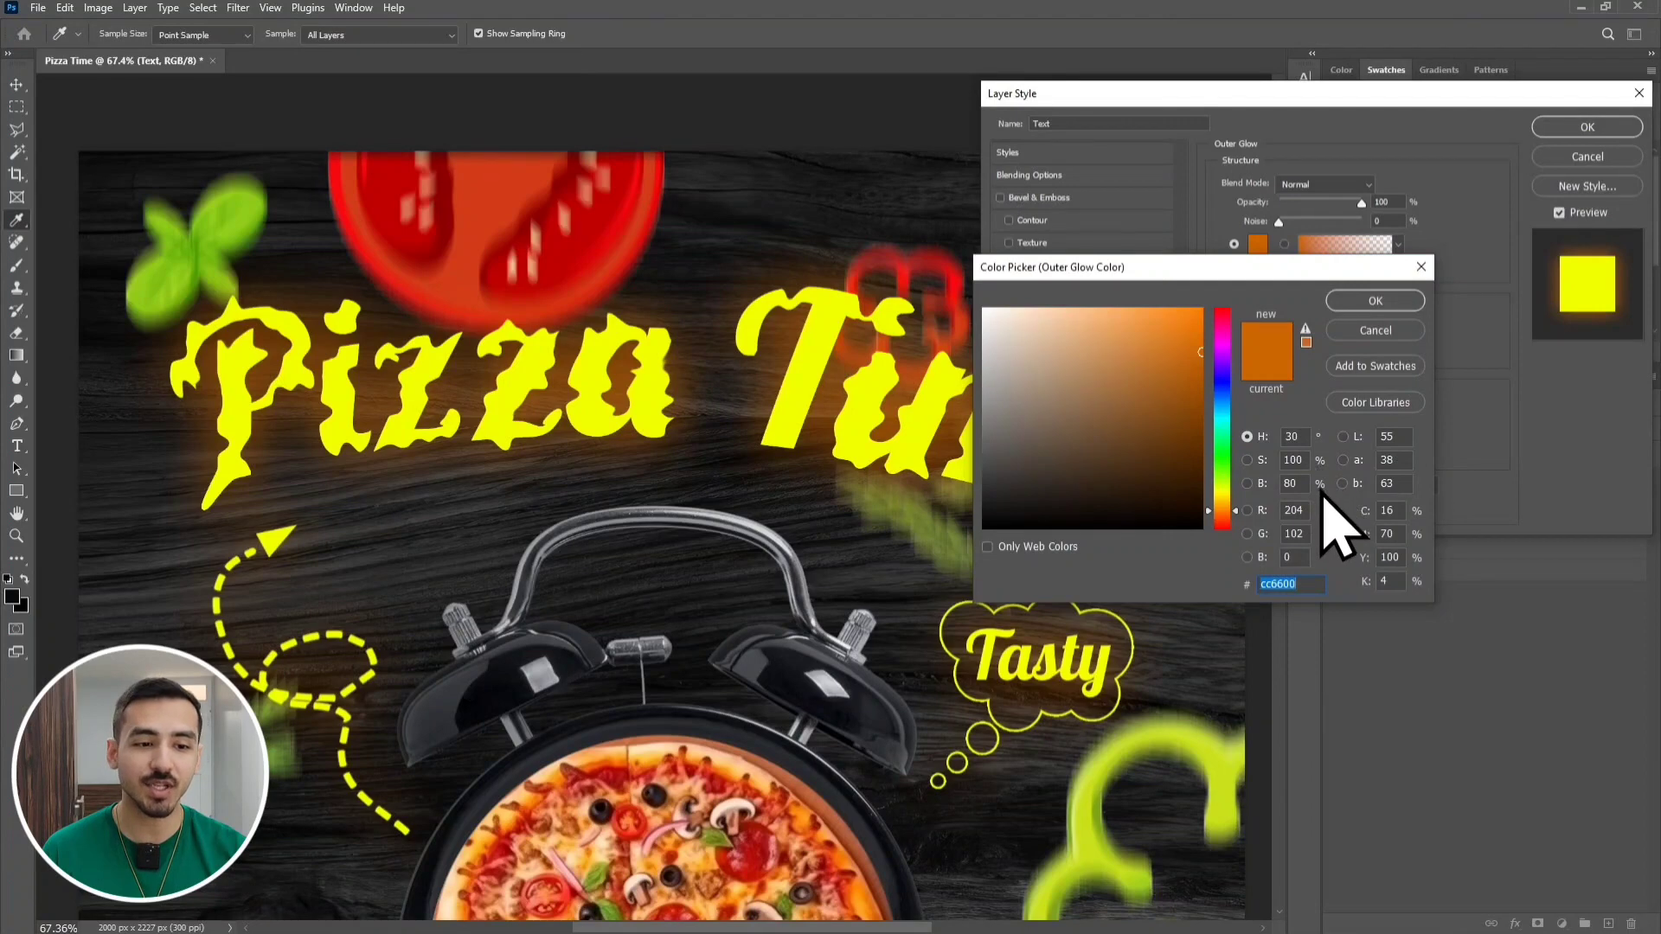
click(1376, 301)
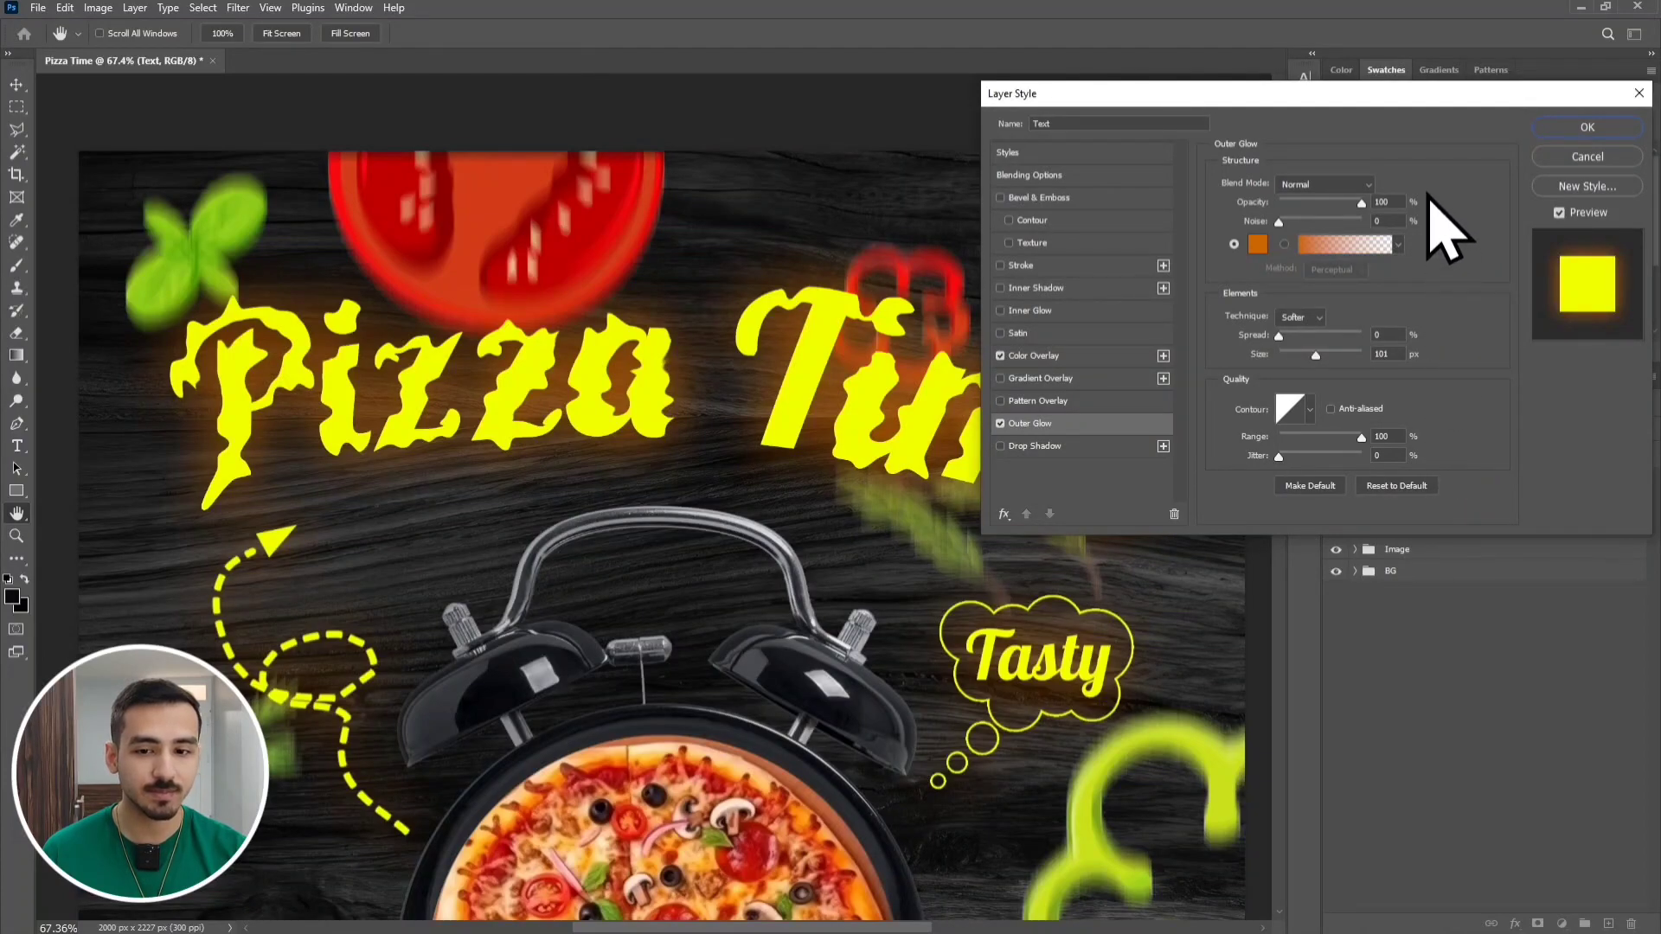
click(1592, 129)
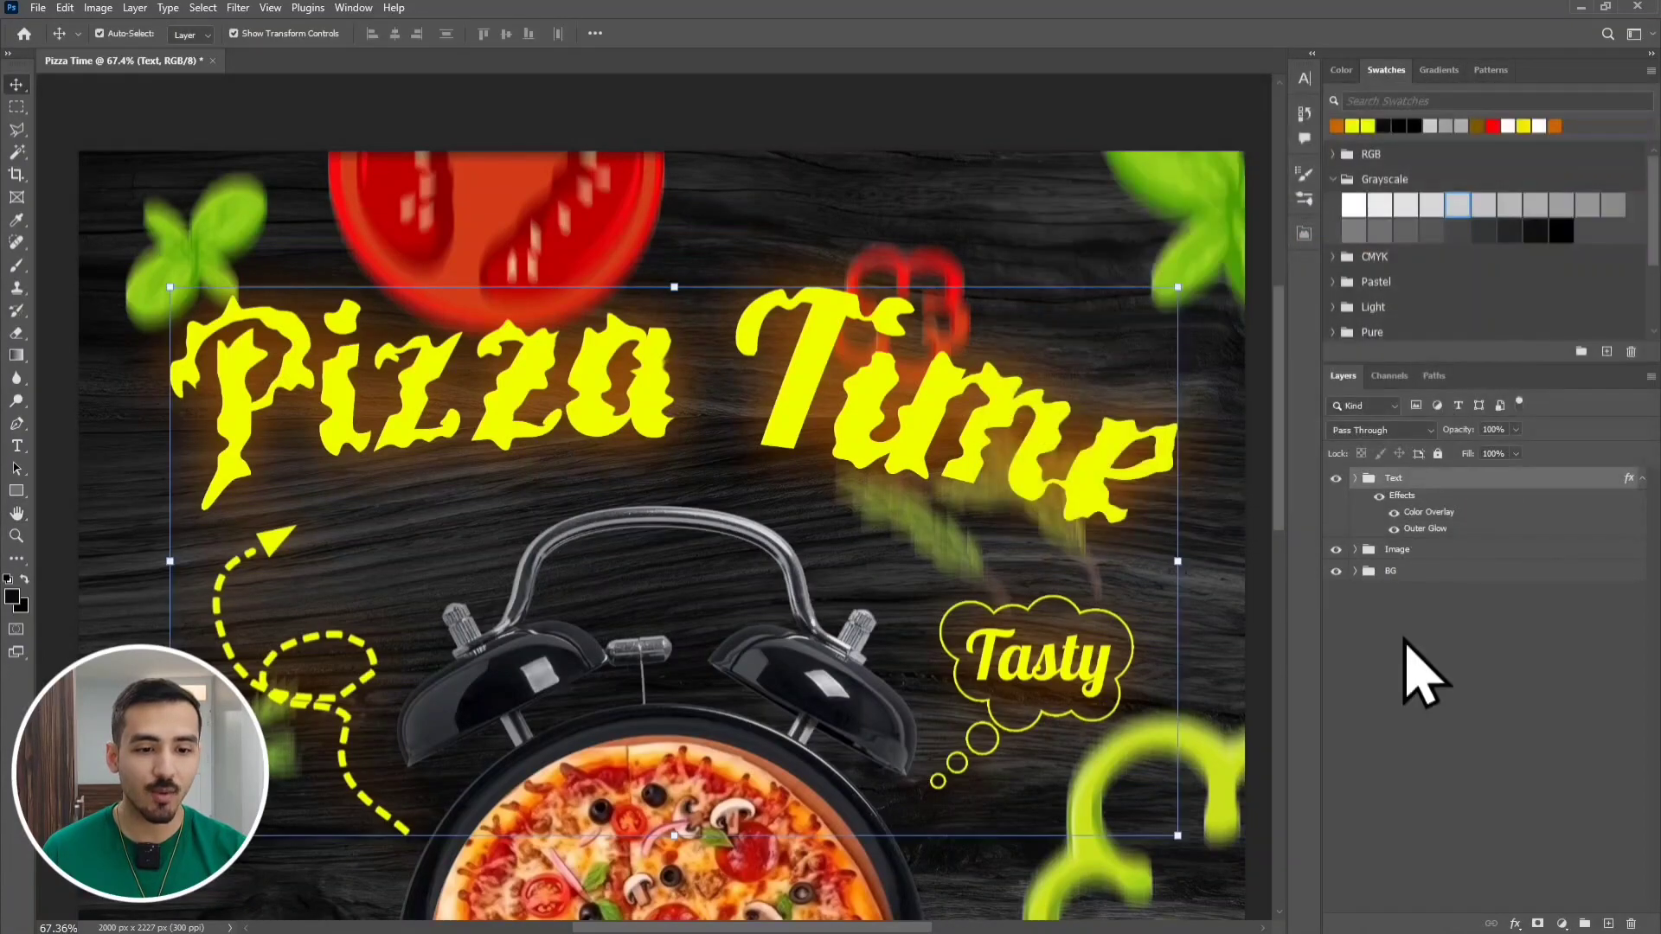